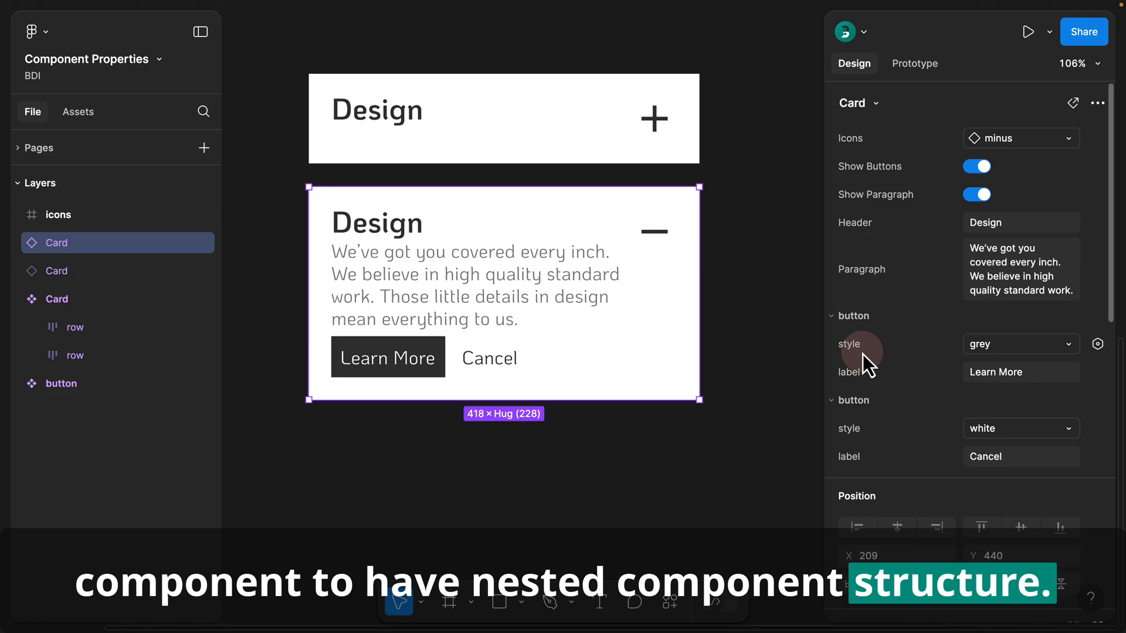
- Swap the selected card's icon instance to chevron-down, and back to minus
left_click(1017, 138)
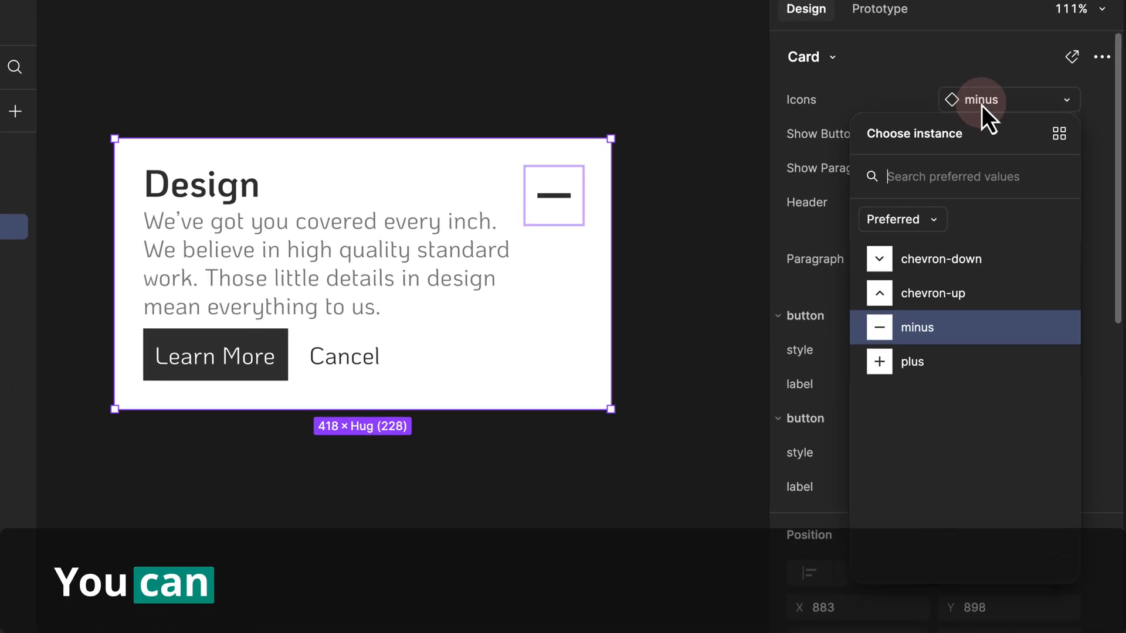
left_click(961, 269)
left_click(1018, 138)
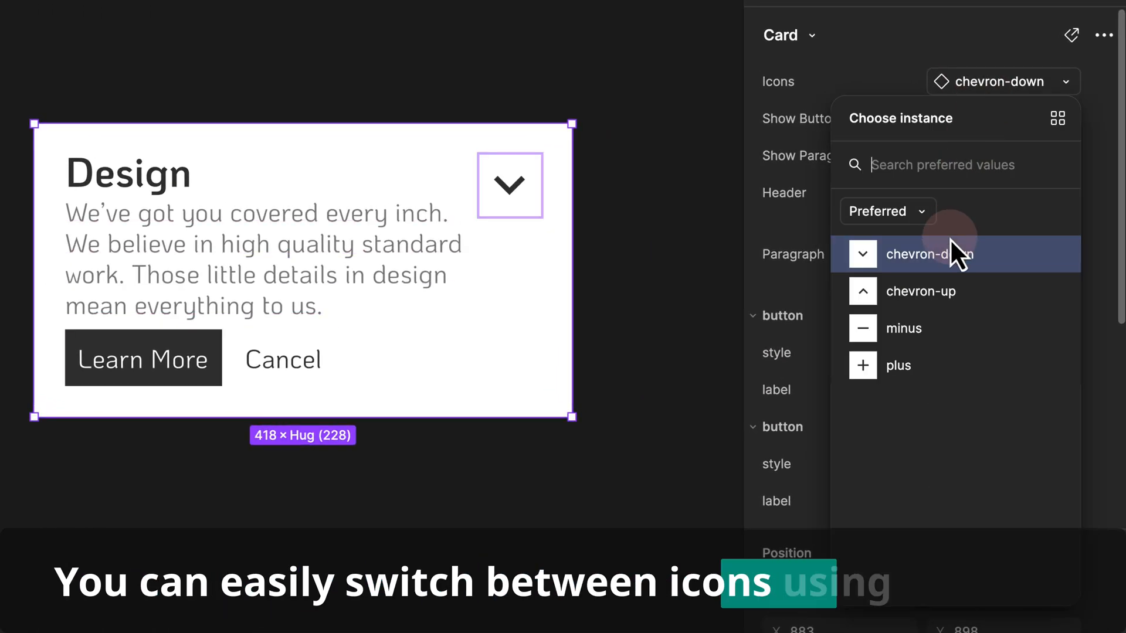
left_click(931, 328)
- Set the card's Header text to "Change the value" and its Paragraph text to "Using text properties"
left_click(1001, 199)
type("Change the value")
key("Return")
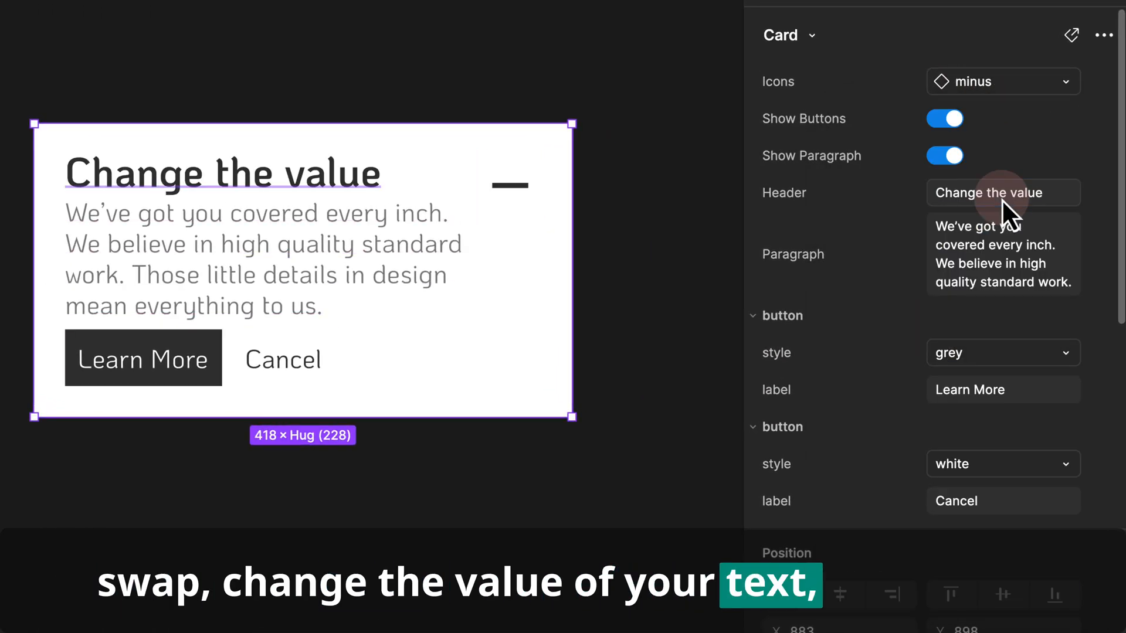
left_click(982, 248)
type("Using text properties")
key("Return")
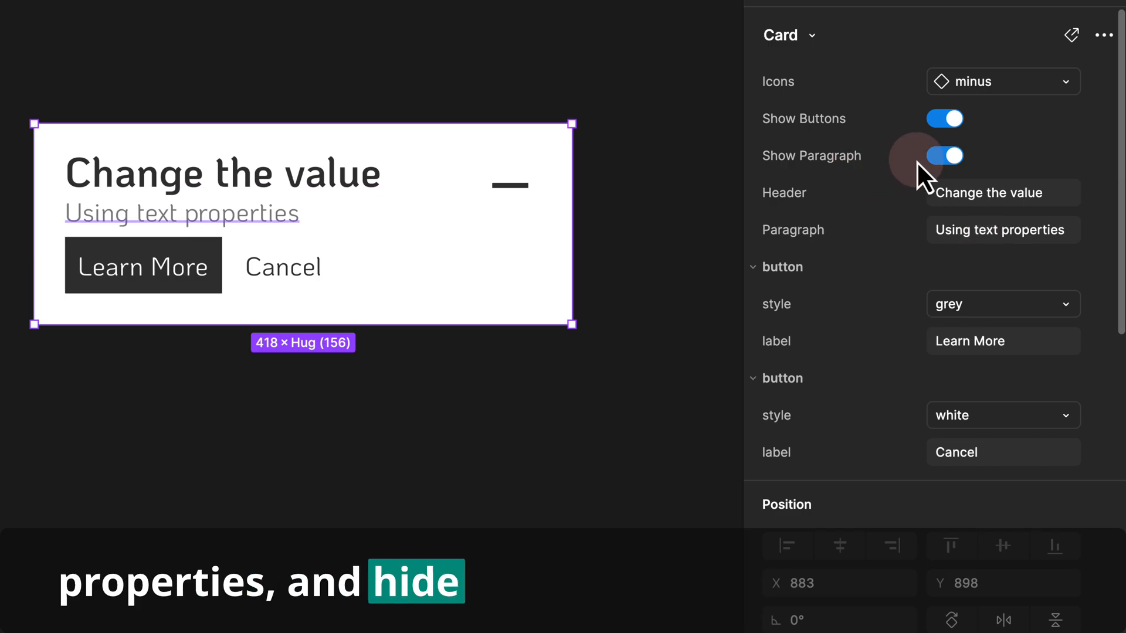
- Hide the card's paragraph and buttons, and swap its icon instance to plus
left_click(945, 156)
left_click(944, 119)
left_click(1003, 82)
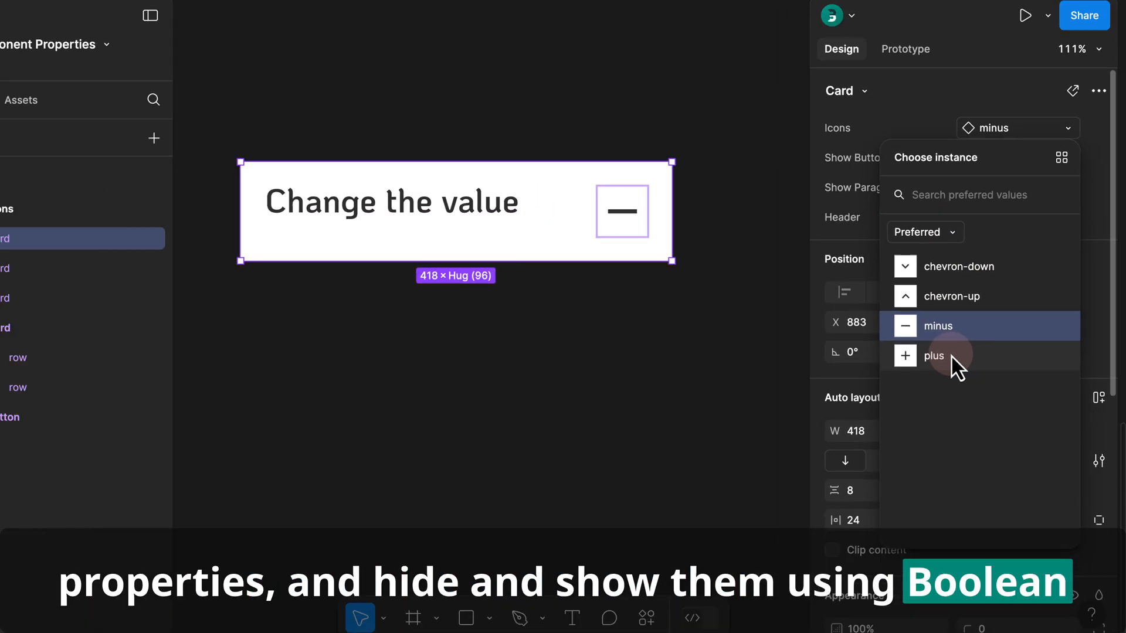
left_click(952, 358)
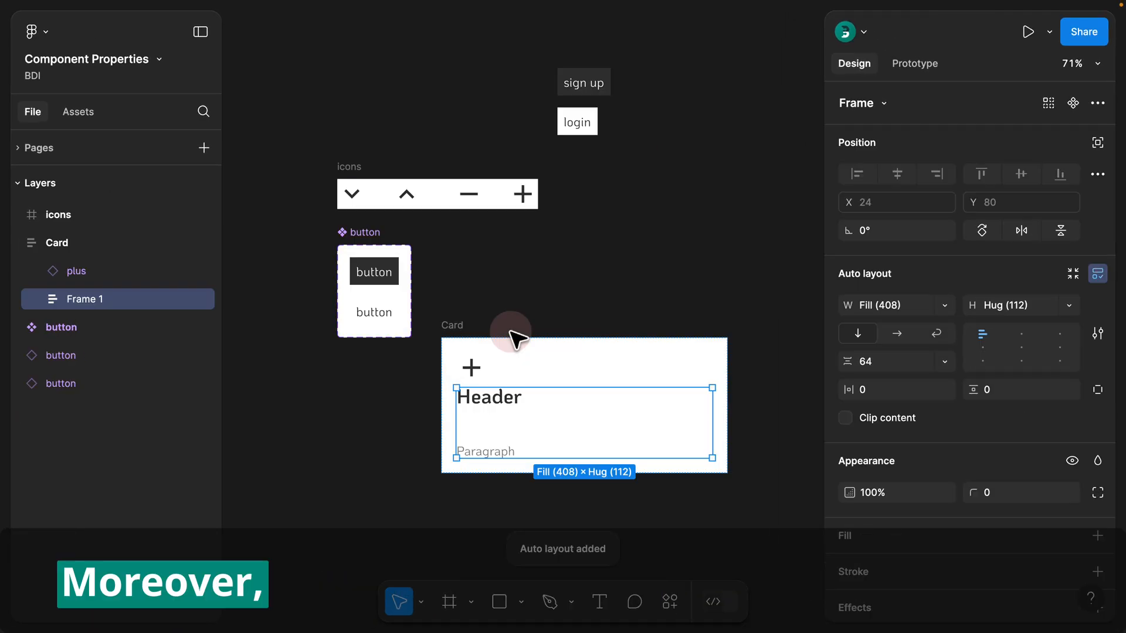
- Rename the frame holding the card's header and paragraph as conte, and set its vertical gap to 8
double_click(130, 294)
type("conte")
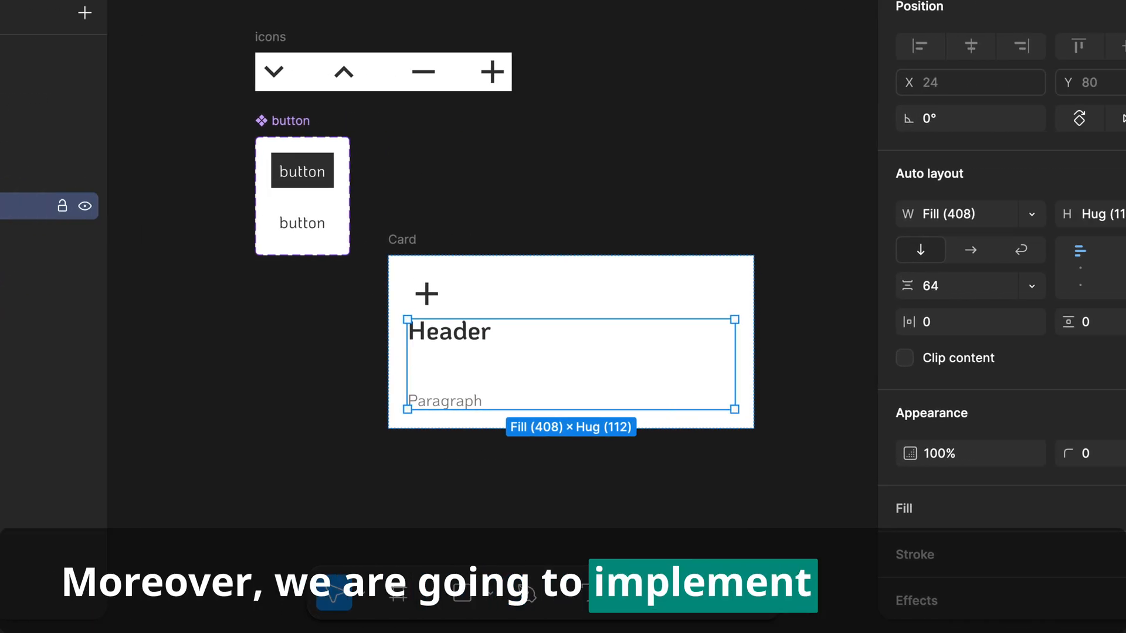
left_click(1116, 293)
type("8")
key("Return")
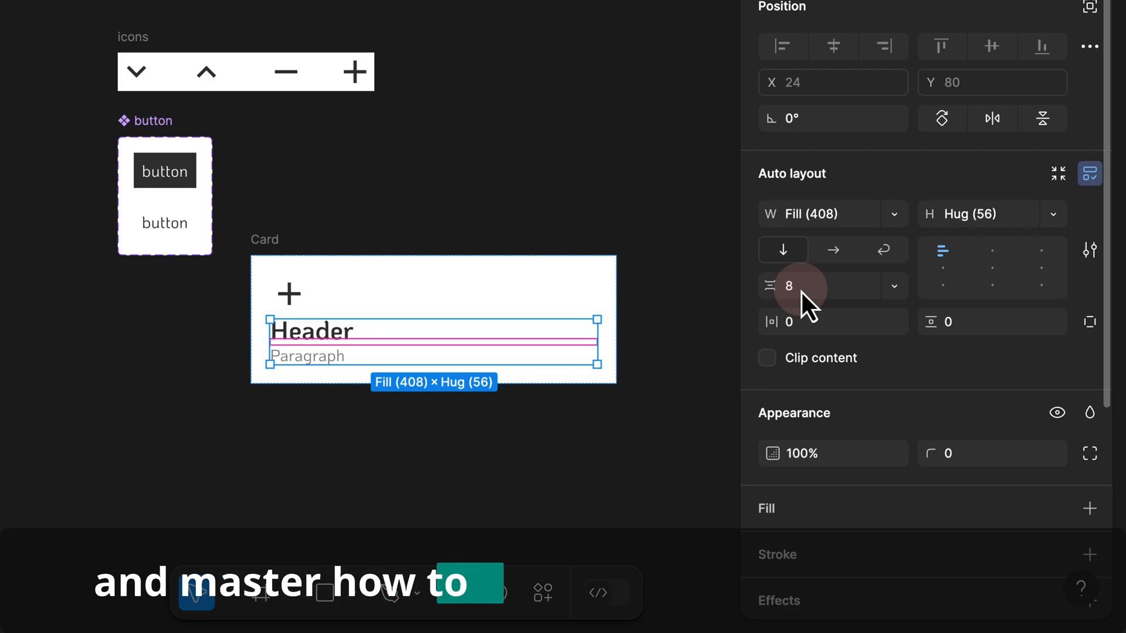
key("Up")
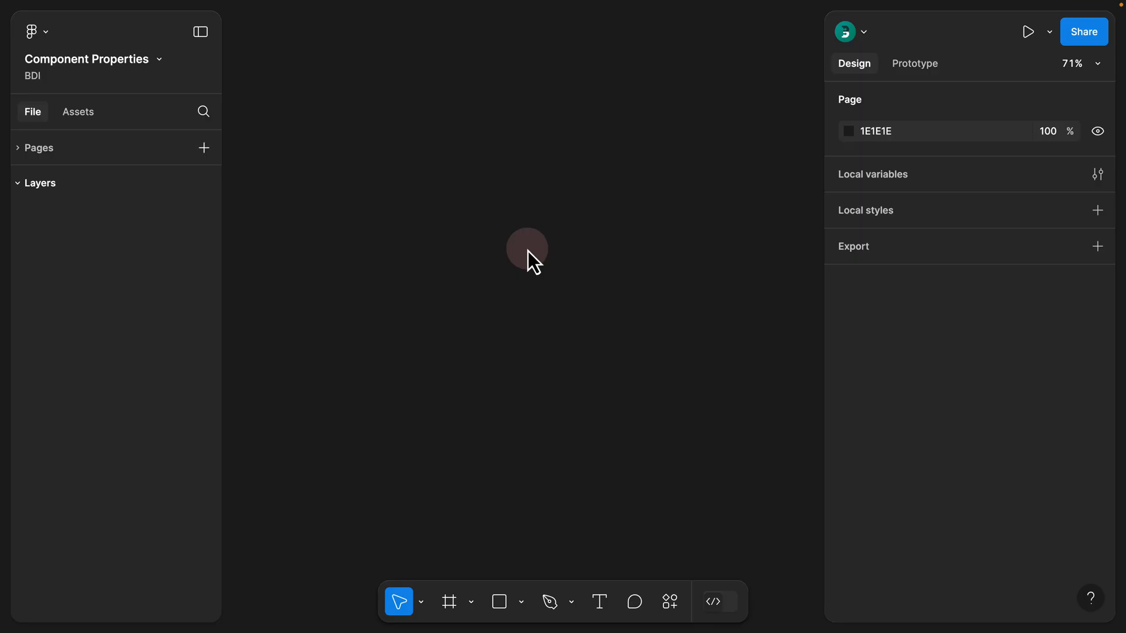
- Paste the copied Button text onto the empty canvas and wrap it in an auto layout frame named button
key("ctrl+v")
key("shift+a")
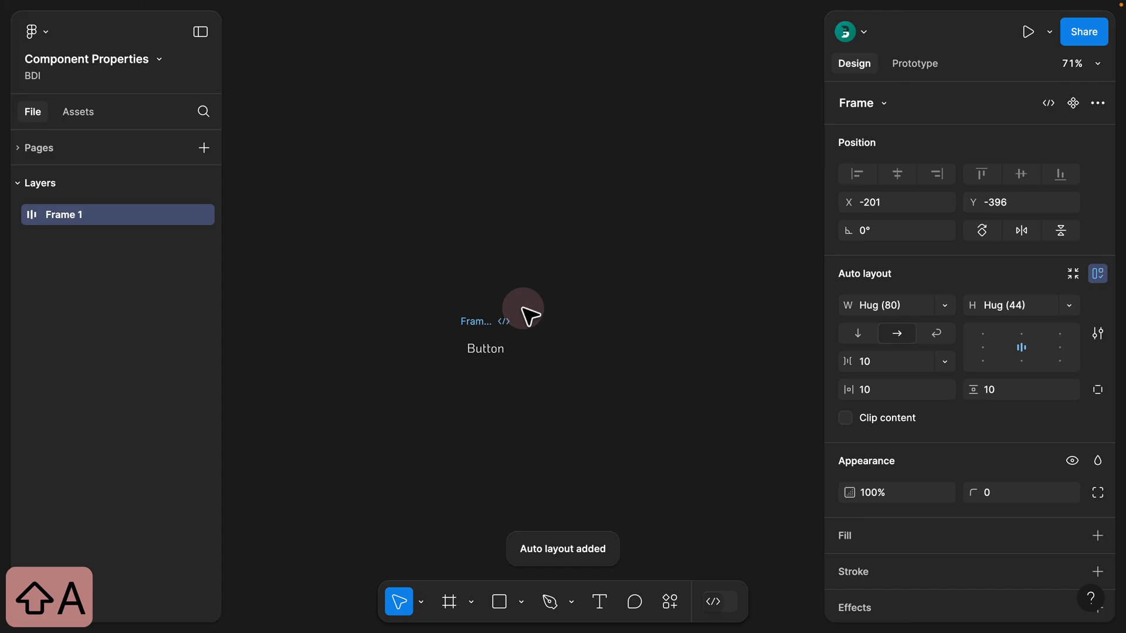
double_click(463, 321)
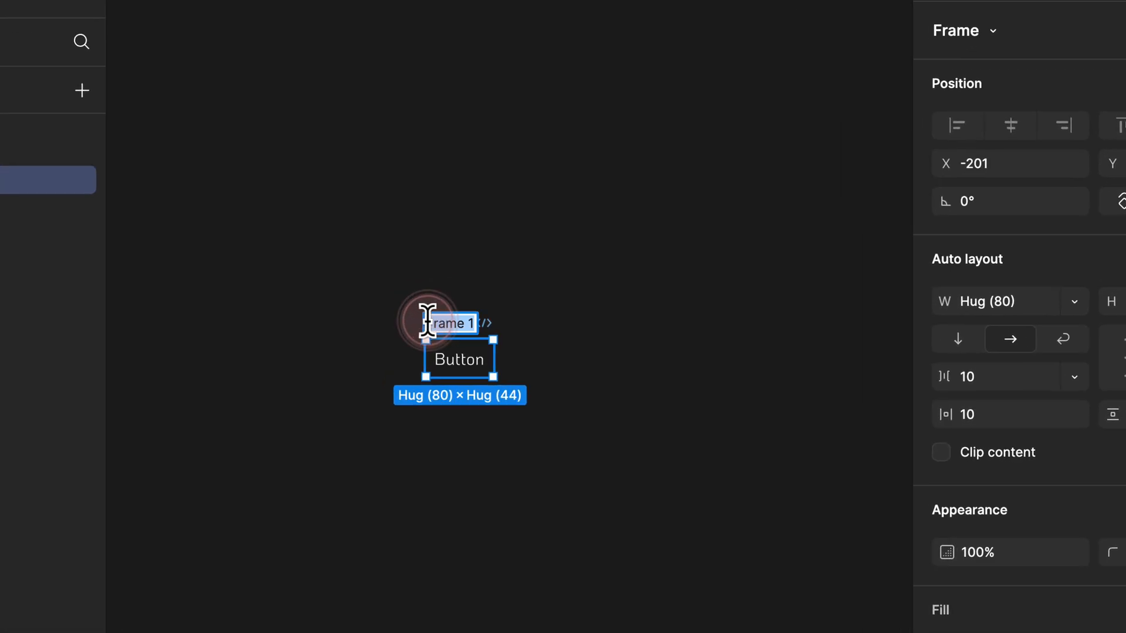
type("button")
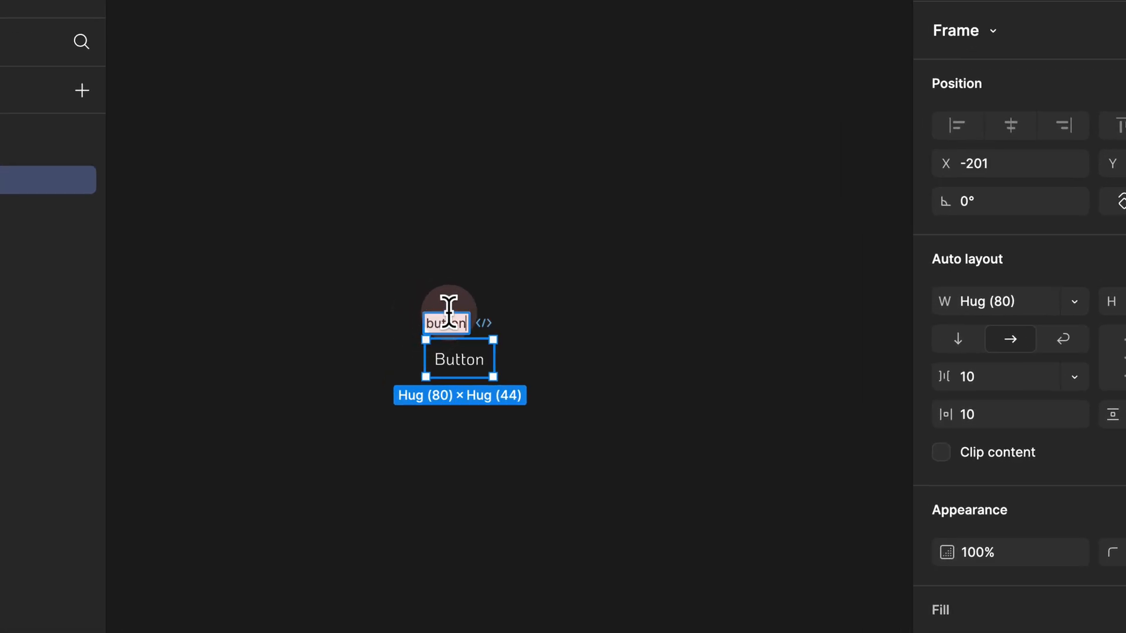
left_click(530, 271)
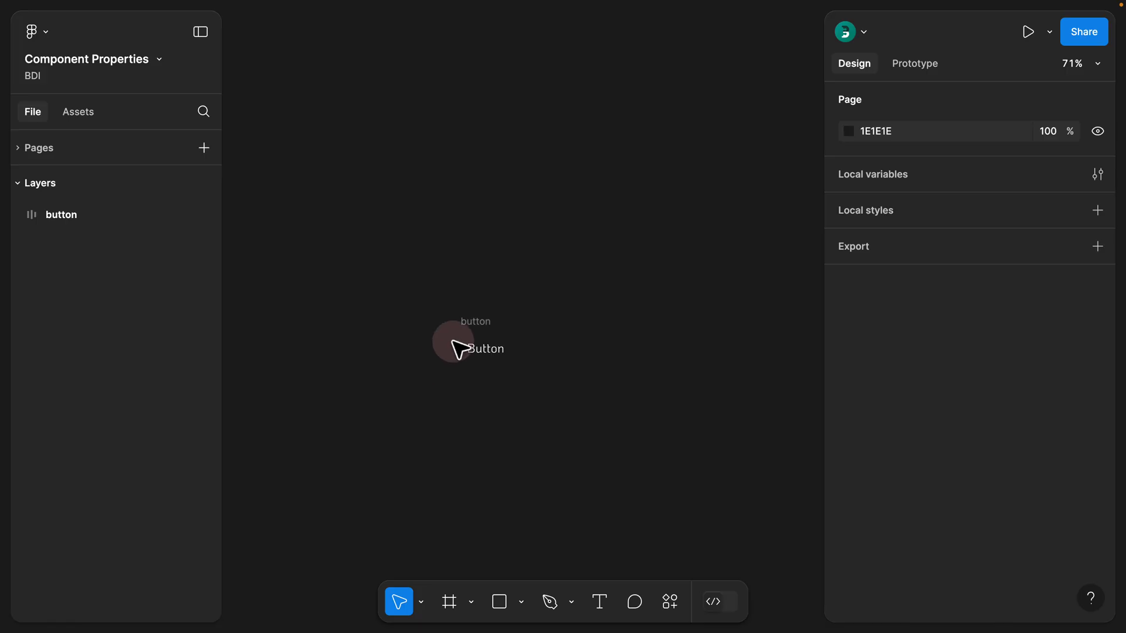
- Convert the button frame into a component and place an instance of it directly above the main component
left_click(470, 326)
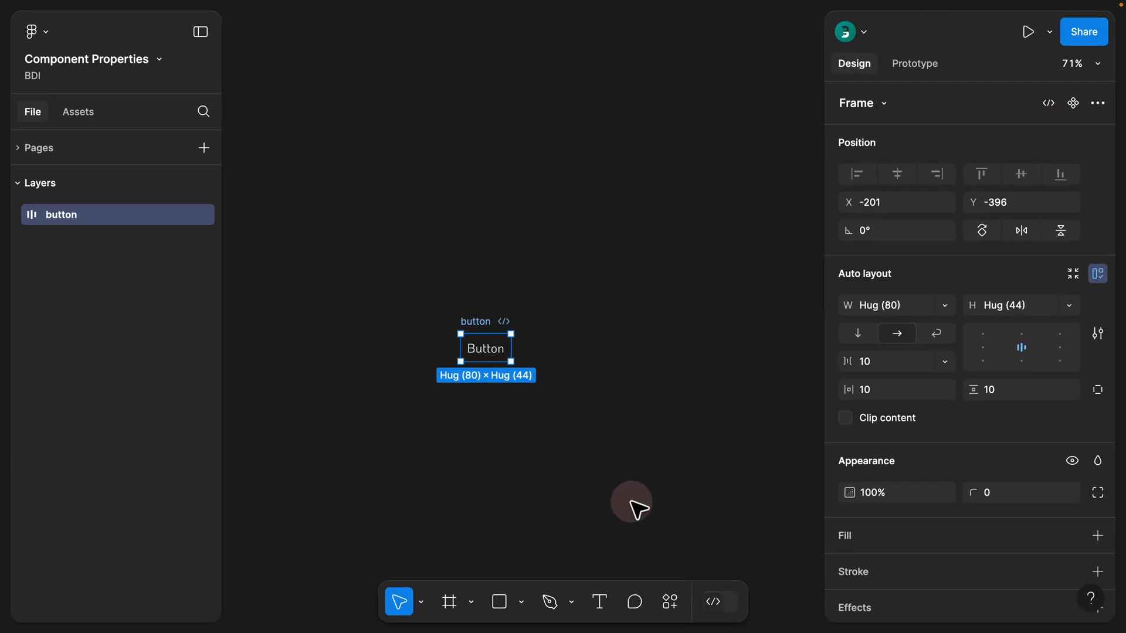
key("super+slash")
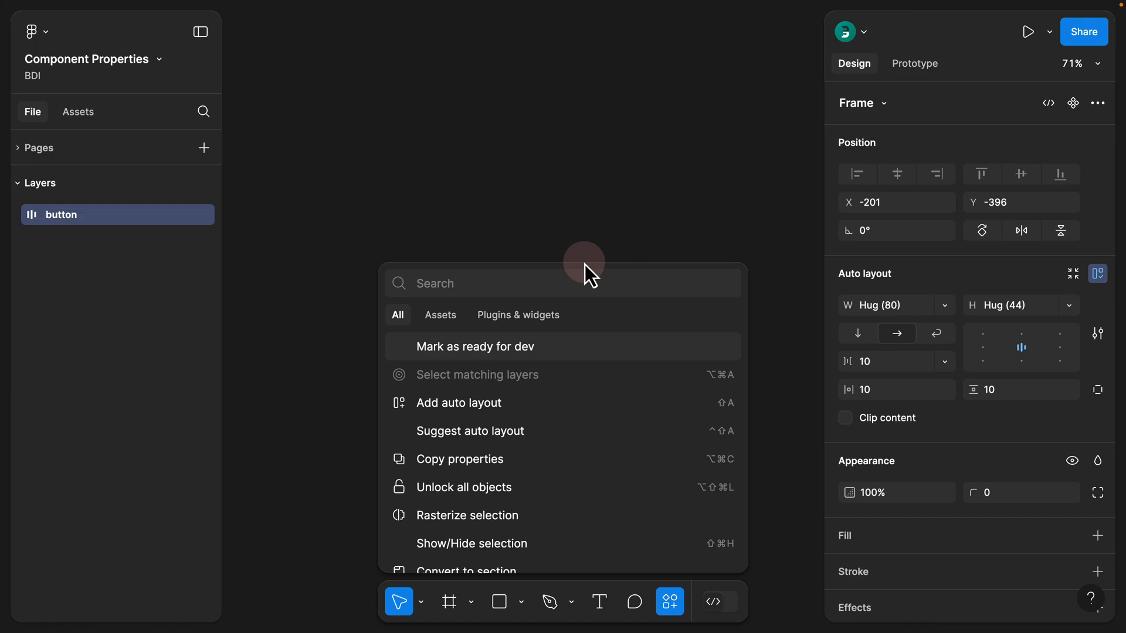
type("create o")
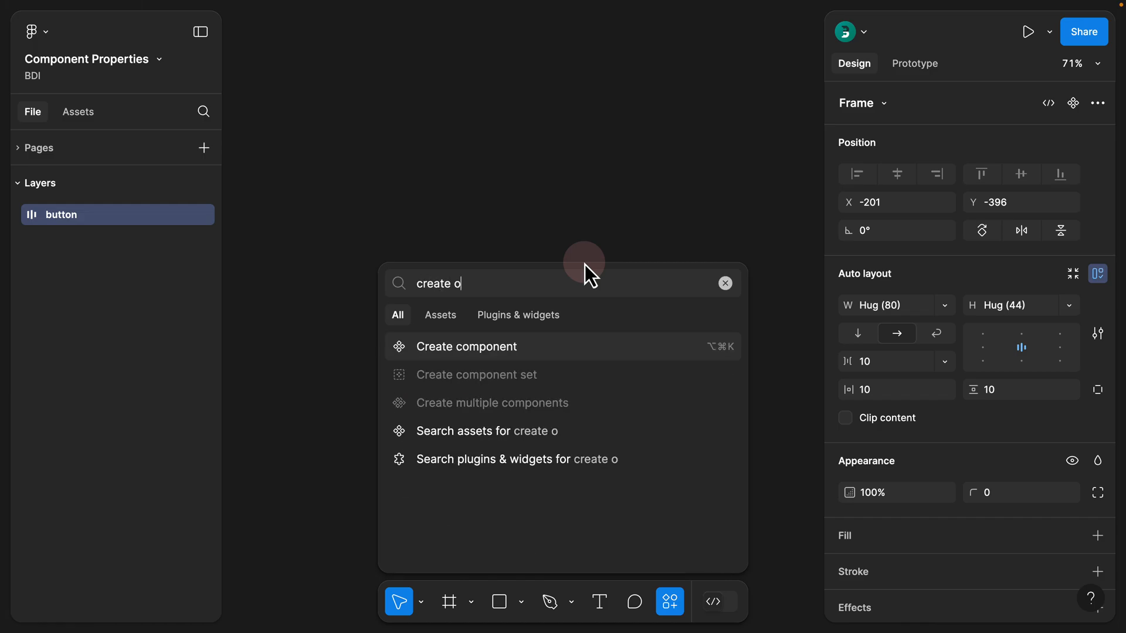
left_click(593, 351)
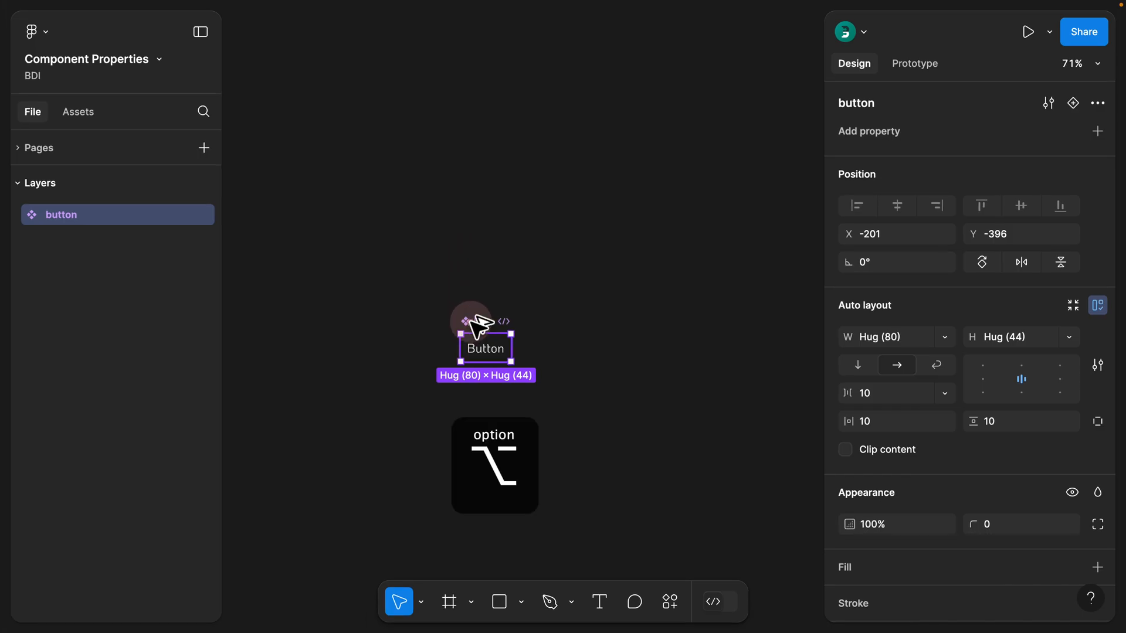
left_click_drag(470, 322, 472, 258)
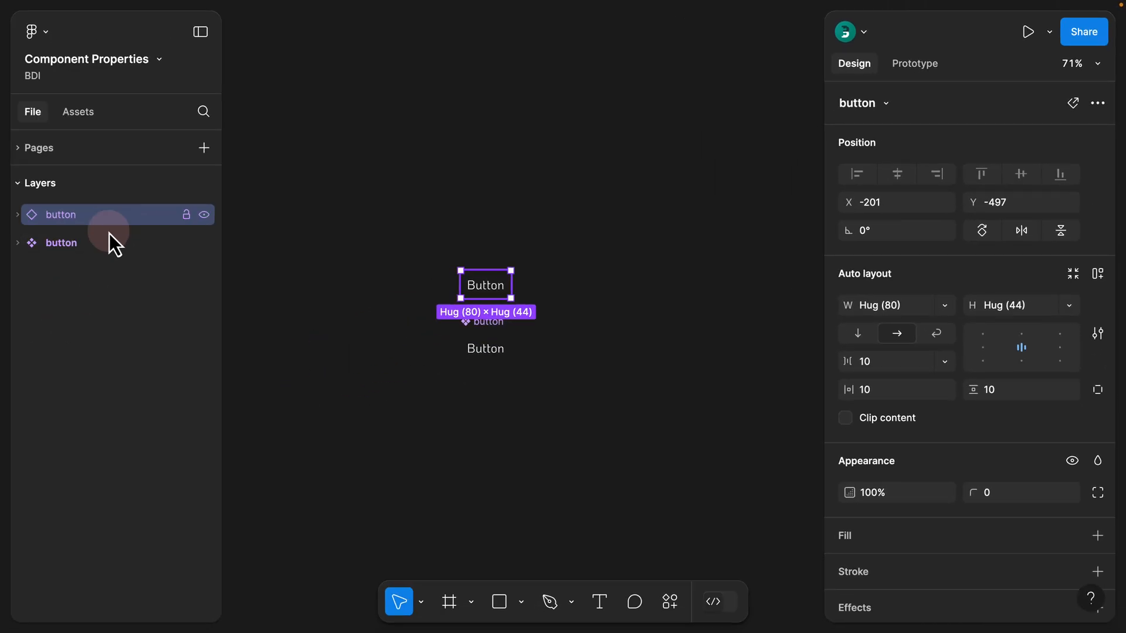
- Create a text property named label with the value button on the main button component
left_click(107, 240)
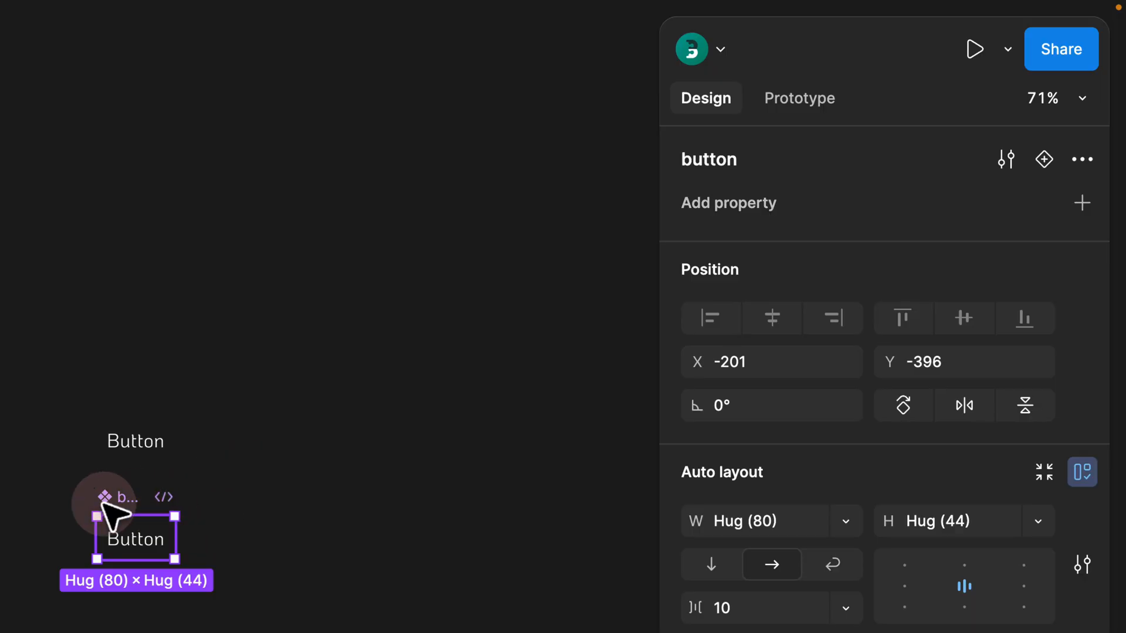
left_click(1078, 204)
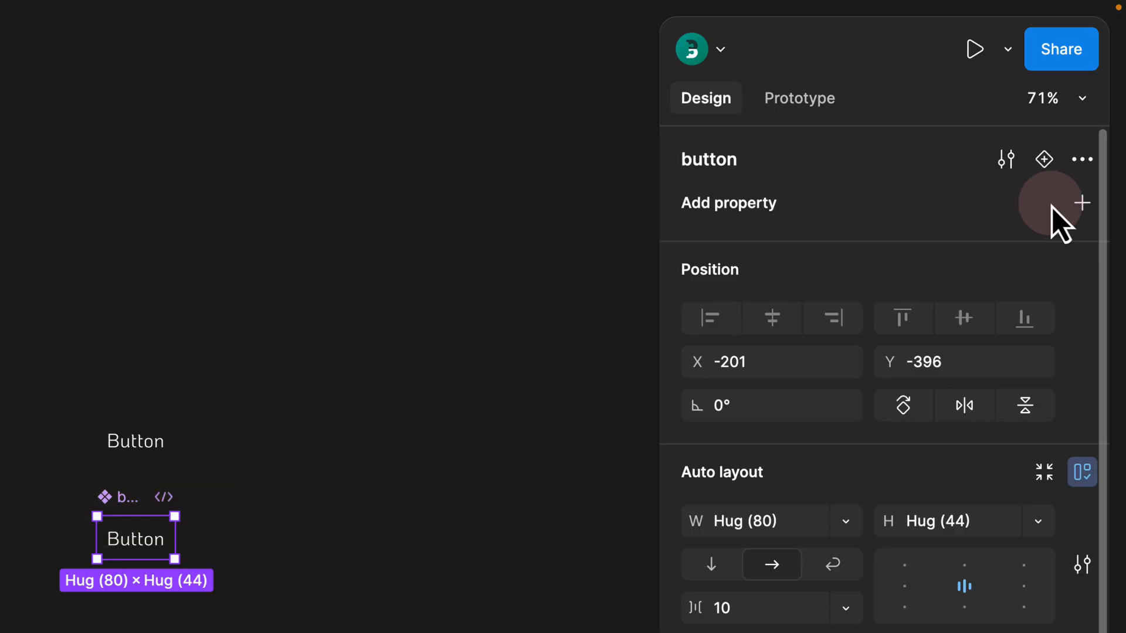
left_click(1081, 205)
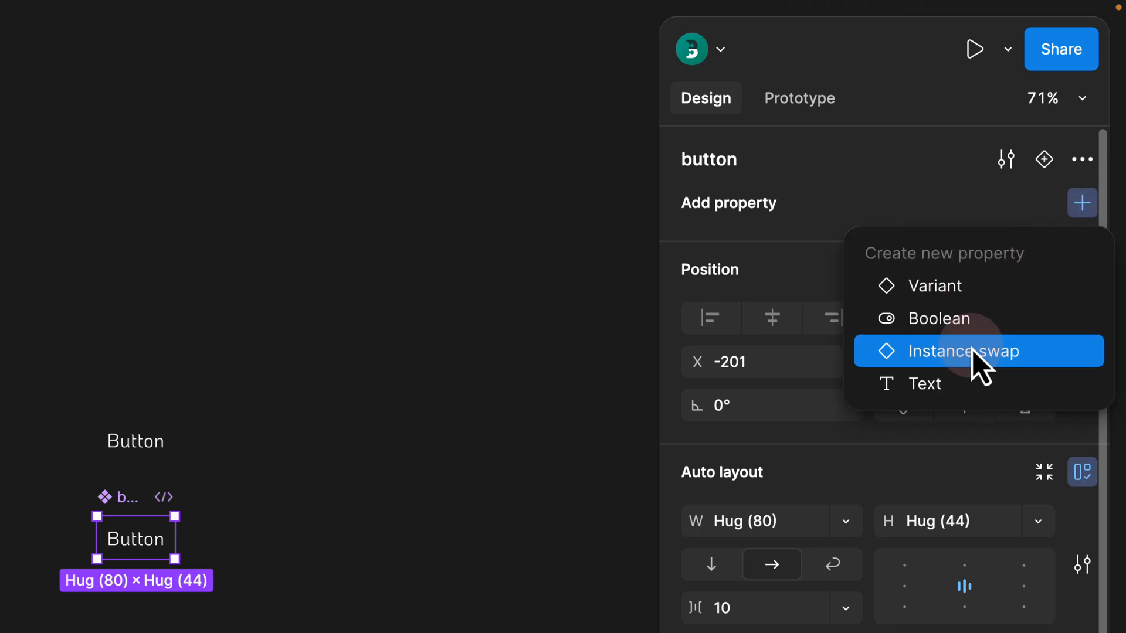
left_click(970, 387)
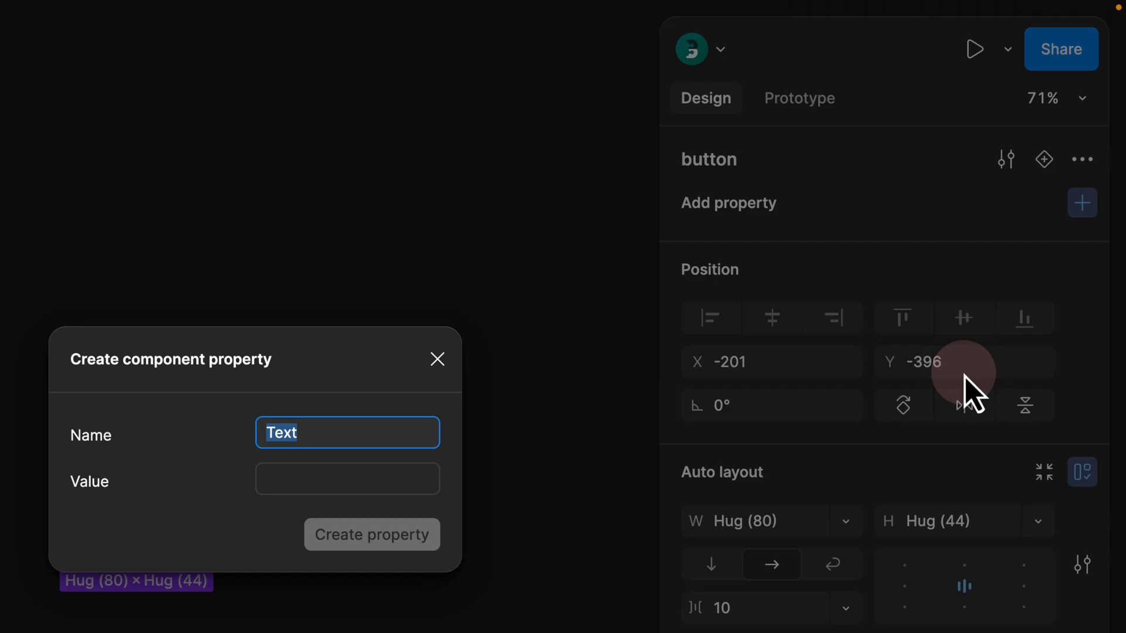
type("label")
left_click(341, 485)
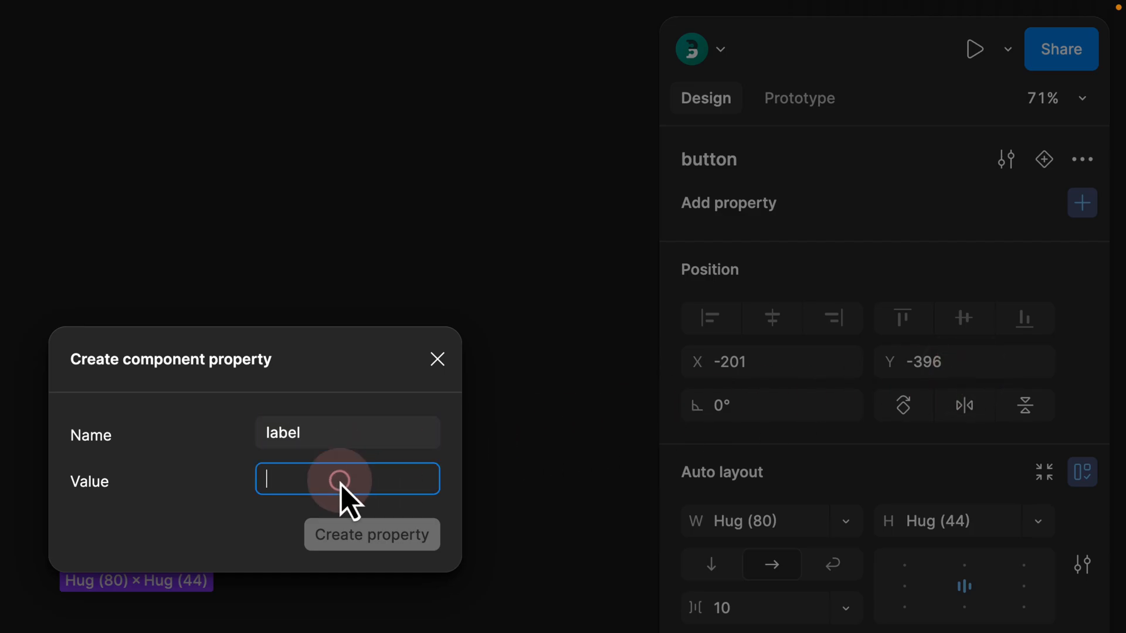
type("button")
left_click(373, 535)
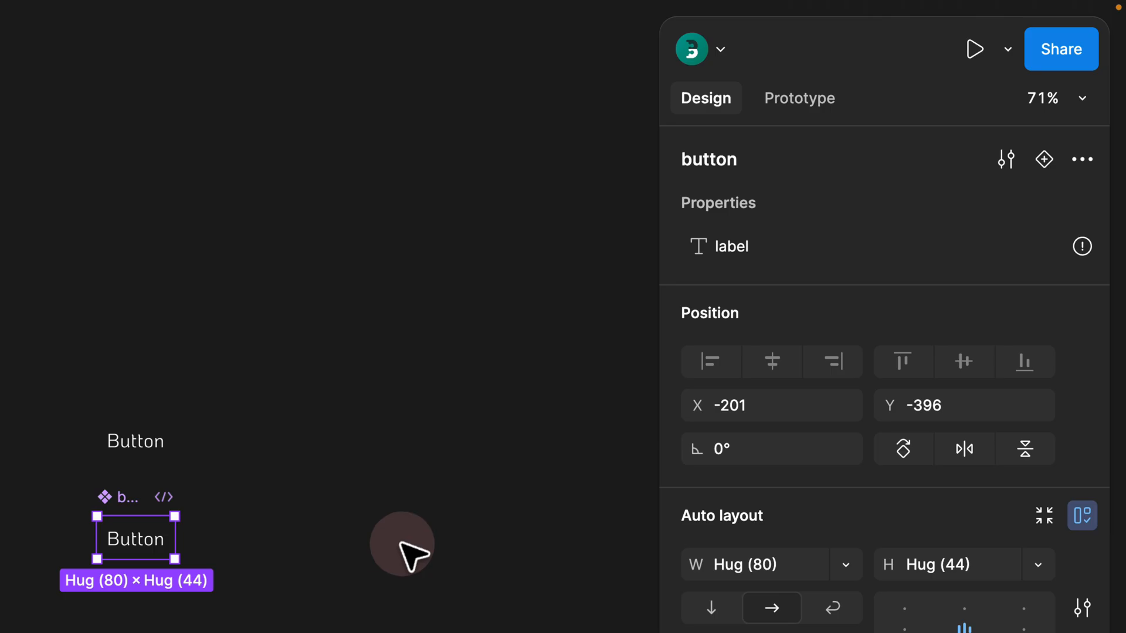
- Apply the label text property to the text layer inside the main button component
mouse_move(1083, 249)
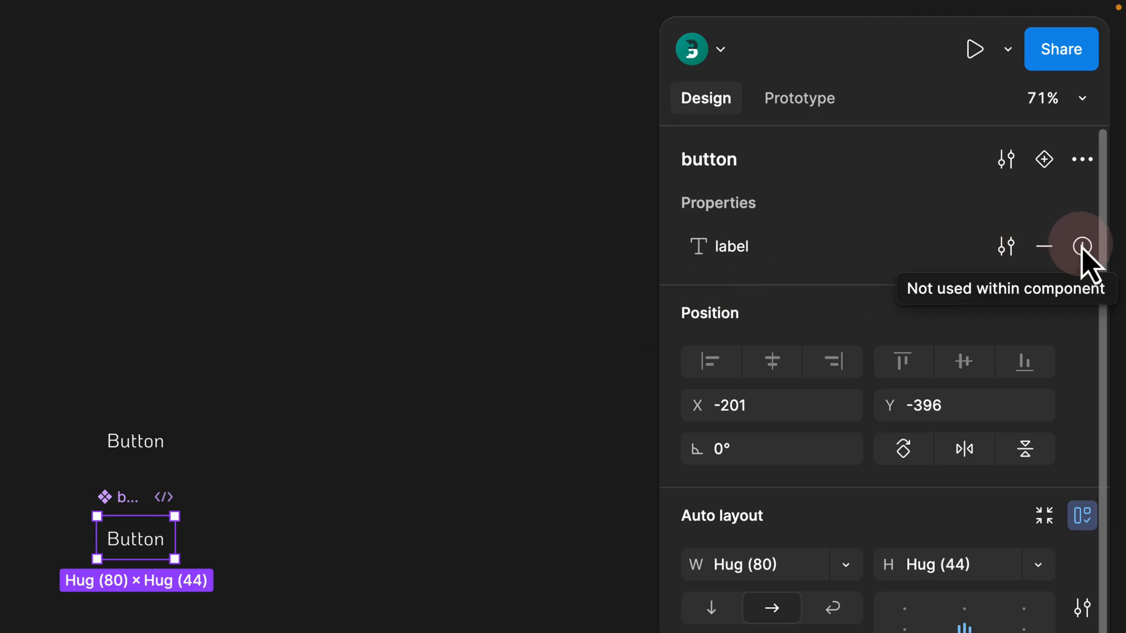
left_click(1084, 252)
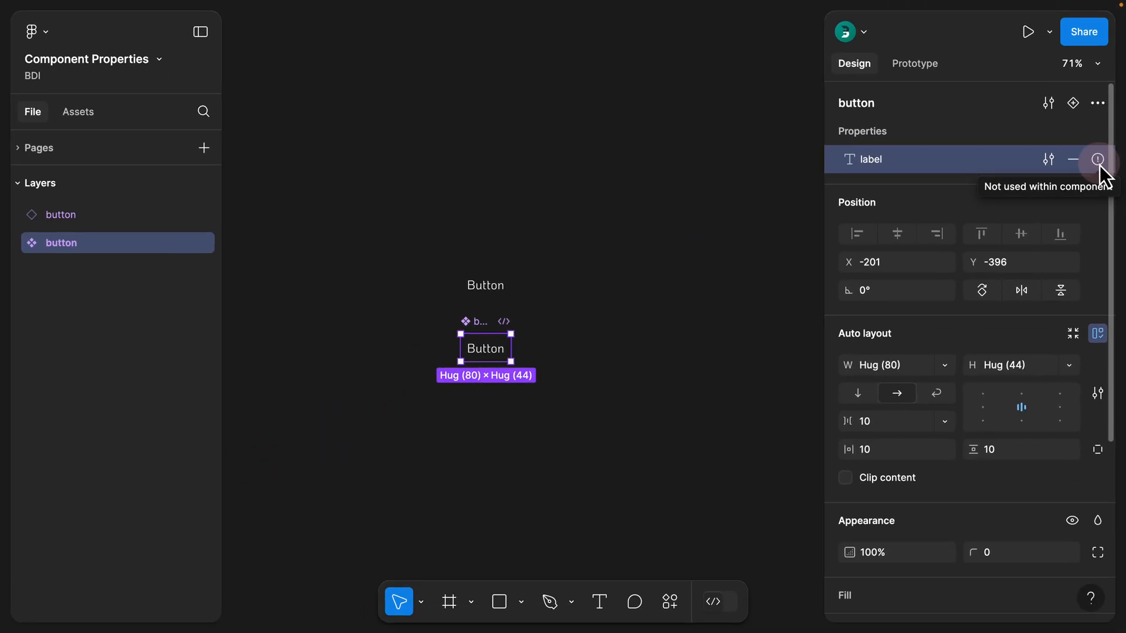
left_click(19, 242)
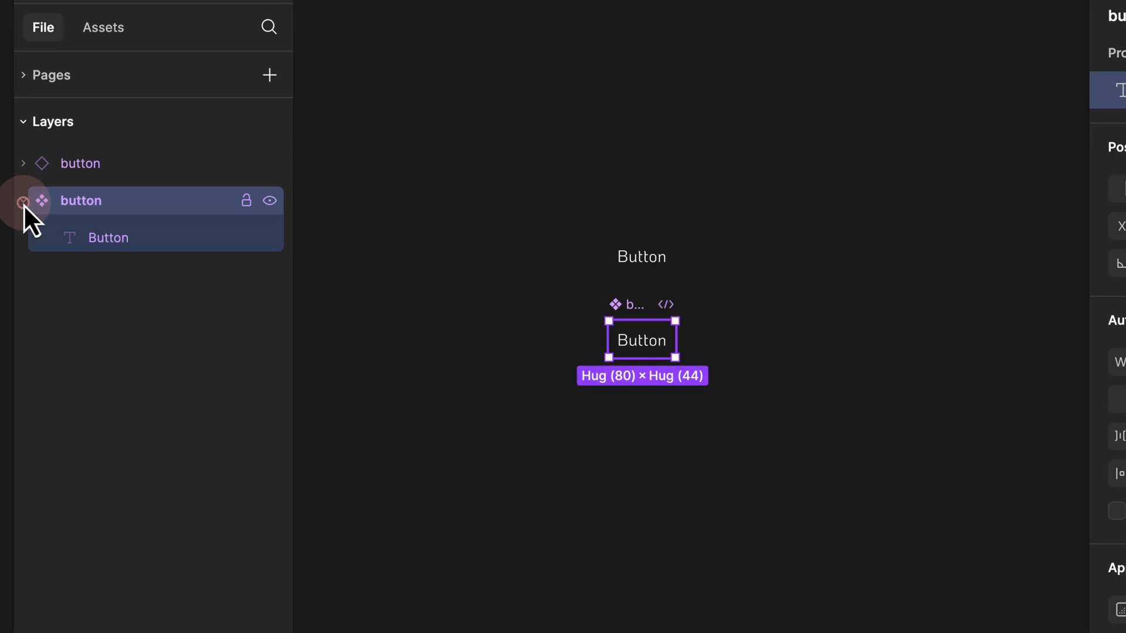
key("Escape")
left_click(118, 237)
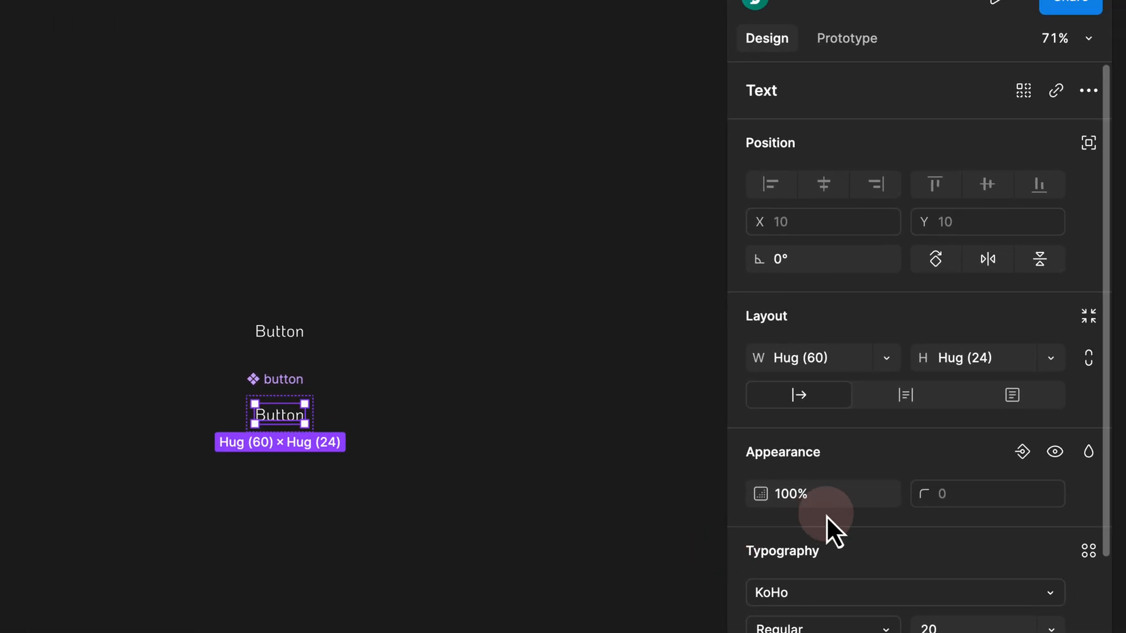
scroll(825, 515, "down", 4)
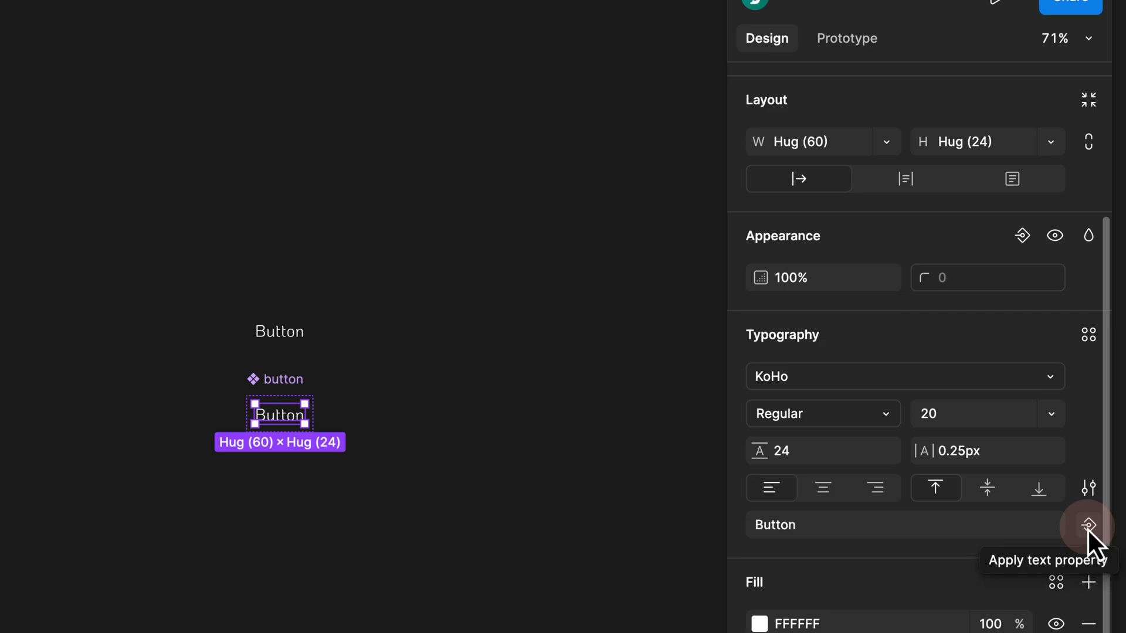
left_click(1088, 526)
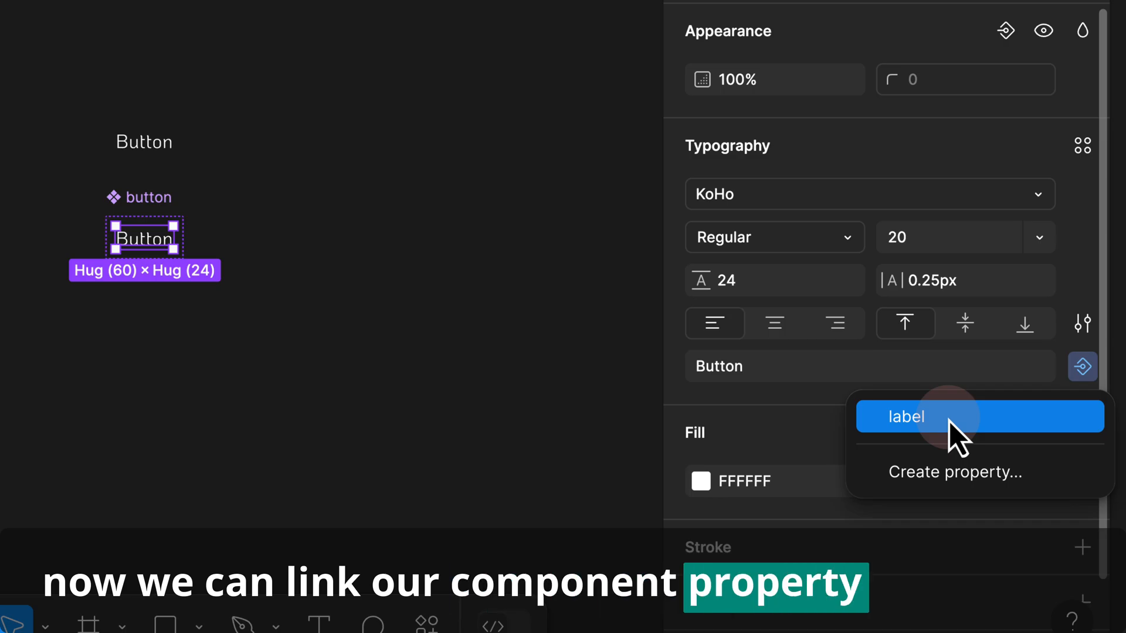
left_click(949, 417)
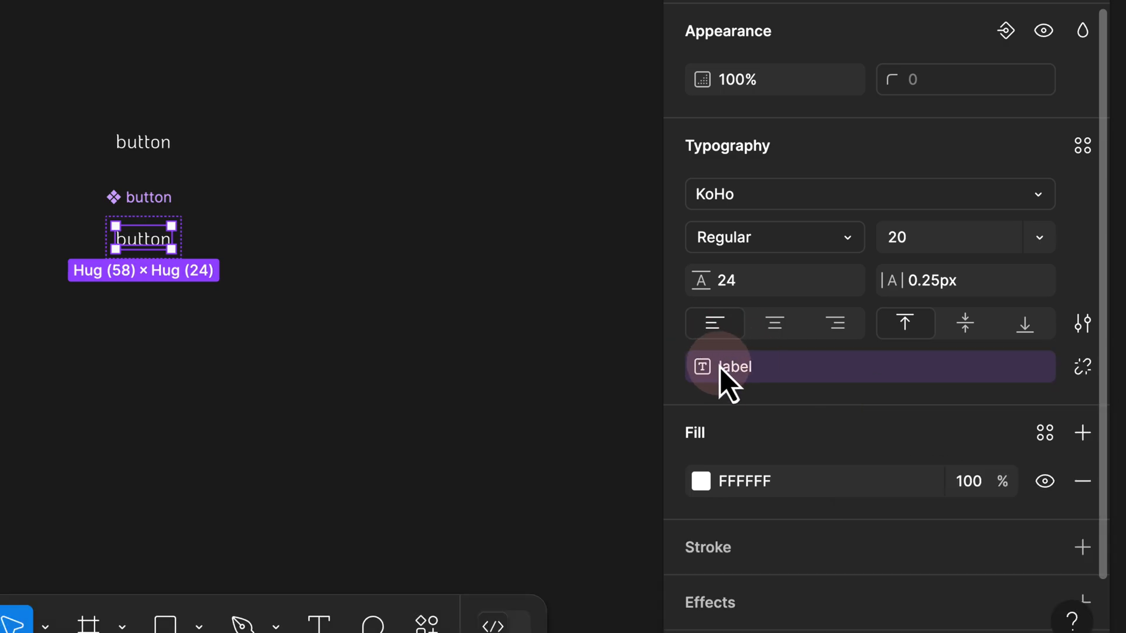
- Examine the label property's name and value on the main button component, and inspect its linked text layer
left_click(154, 197)
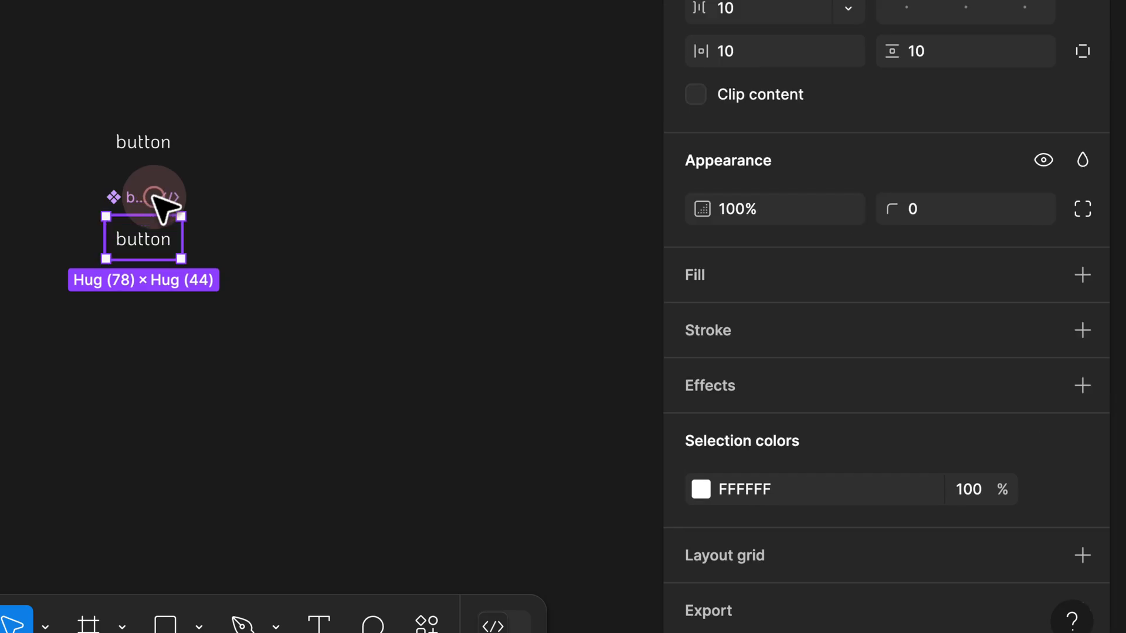
scroll(945, 201, "up", 5)
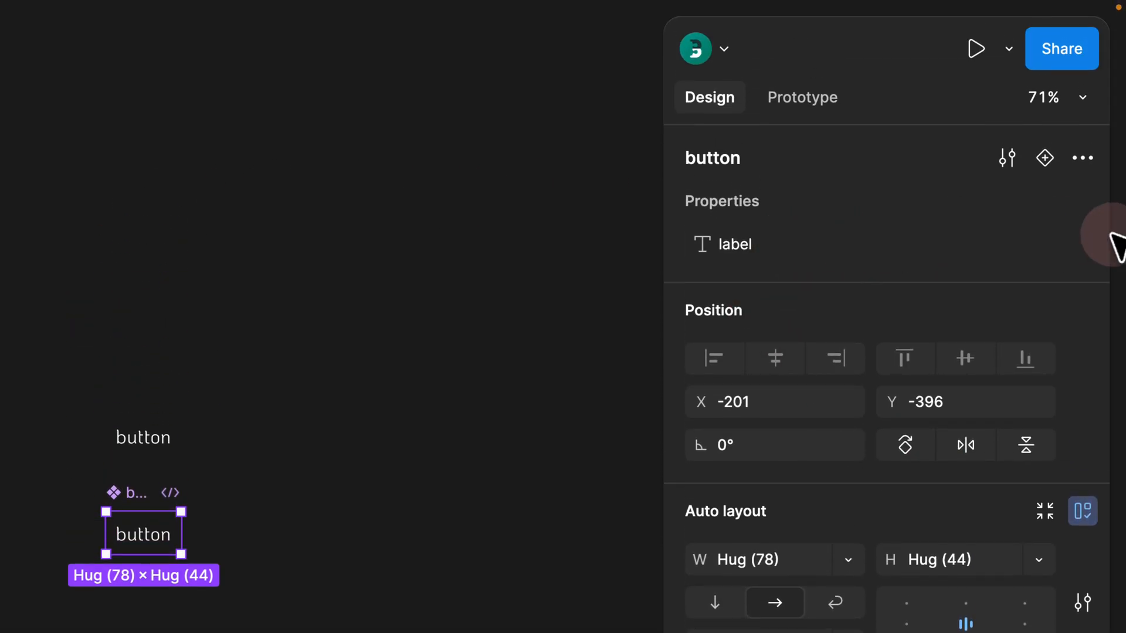
left_click(1038, 249)
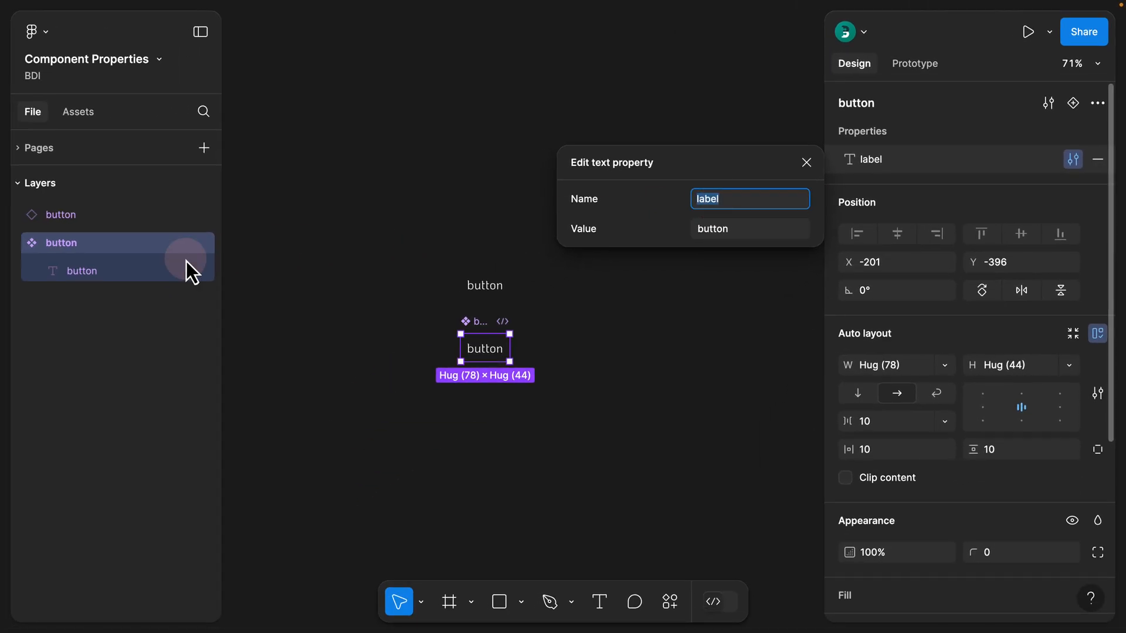
key("Escape")
left_click(93, 273)
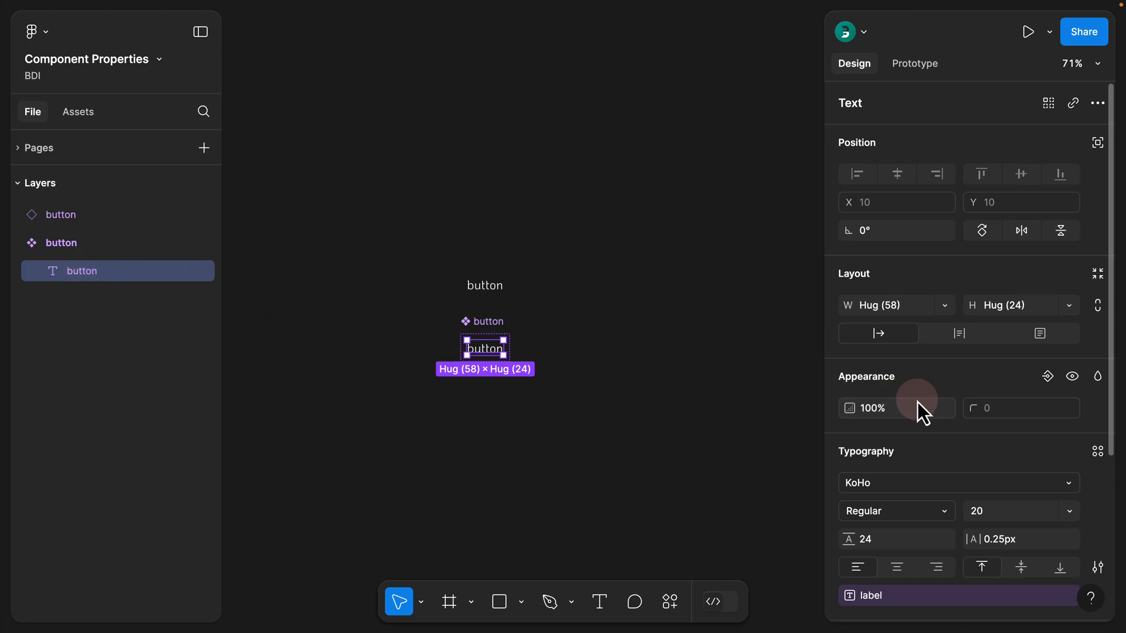
- Add a fill to the main button component and set its HSL lightness to 20 for a dark grey background
scroll(917, 402, "down", 4)
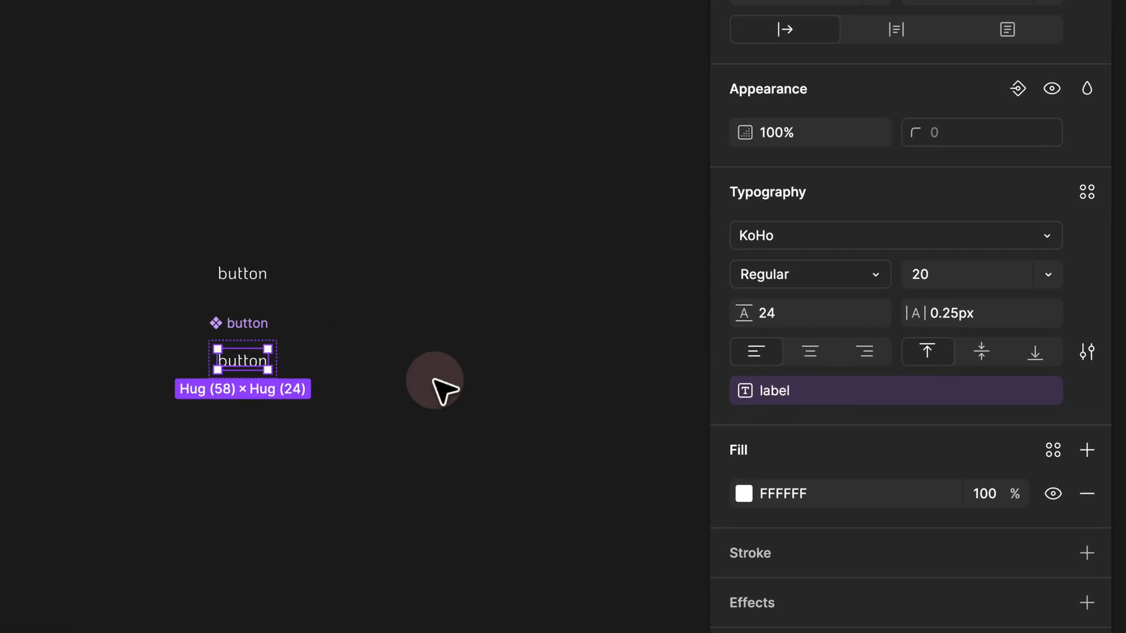
left_click(490, 319)
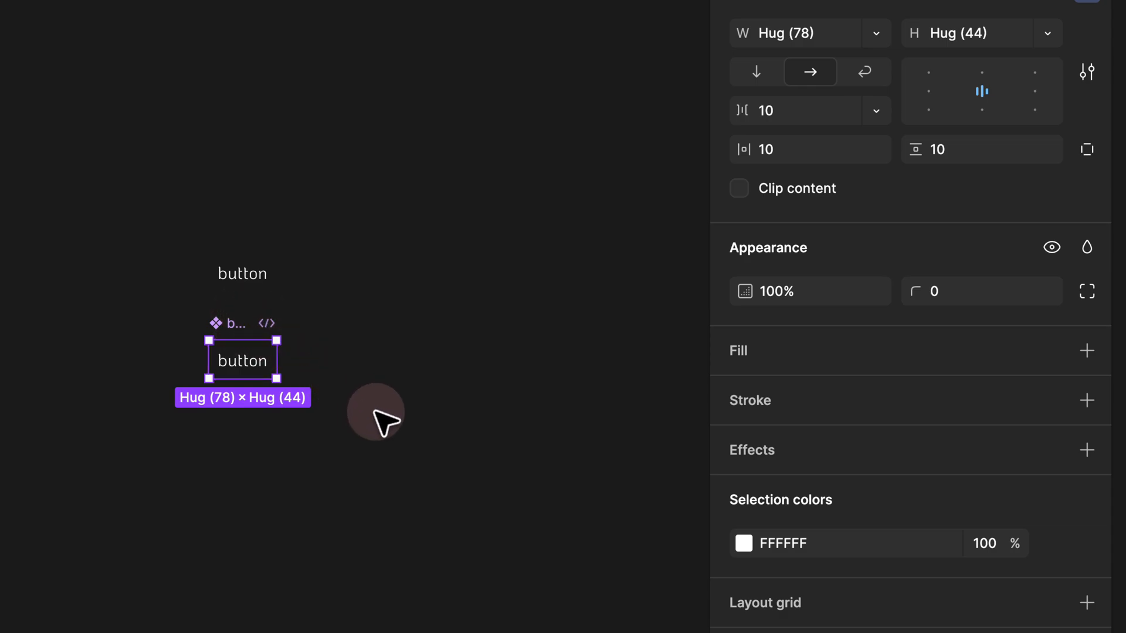
left_click(1086, 352)
left_click(751, 394)
left_click(610, 535)
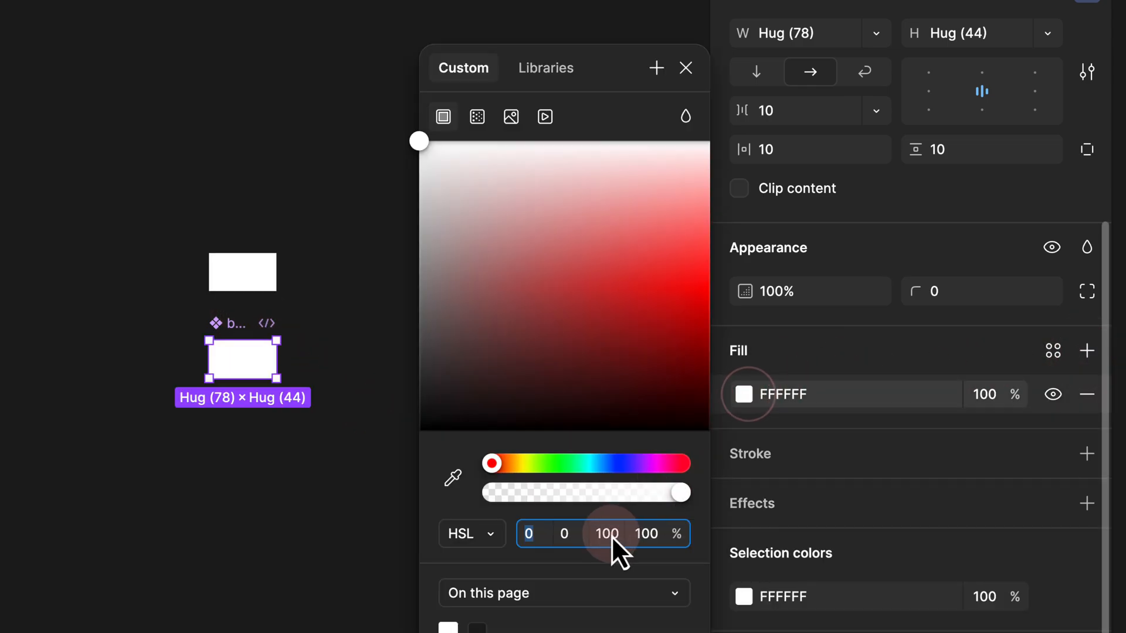
type("20")
key("Return")
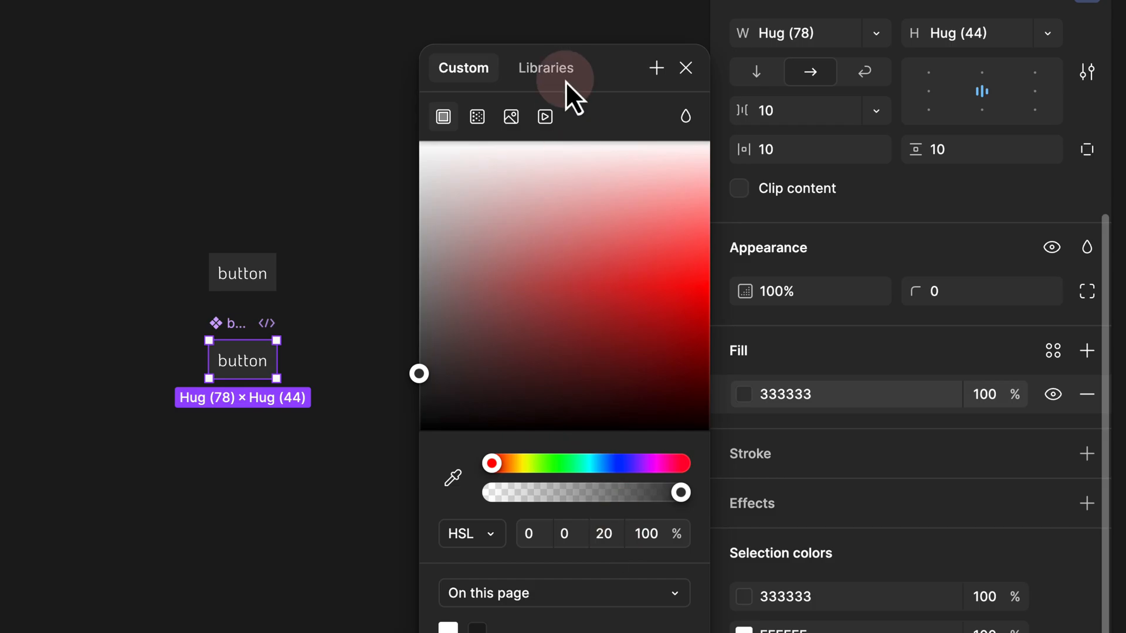
left_click(555, 15)
- Move the button instance up and to the right of the main component, and set its label to sign up
left_click(271, 262)
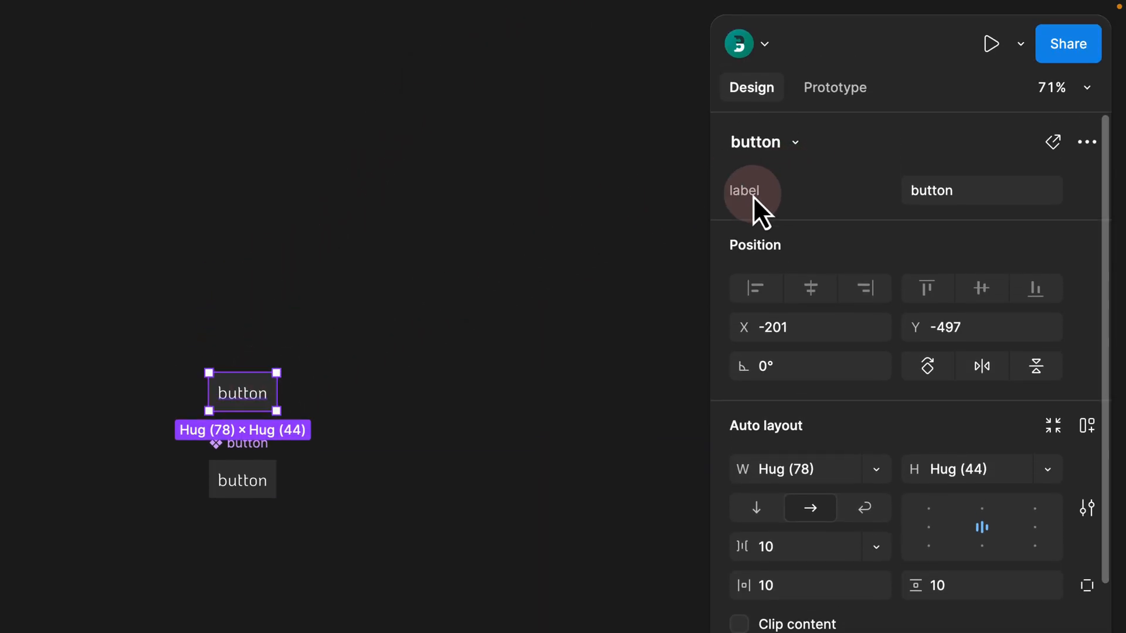
left_click_drag(267, 401, 553, 217)
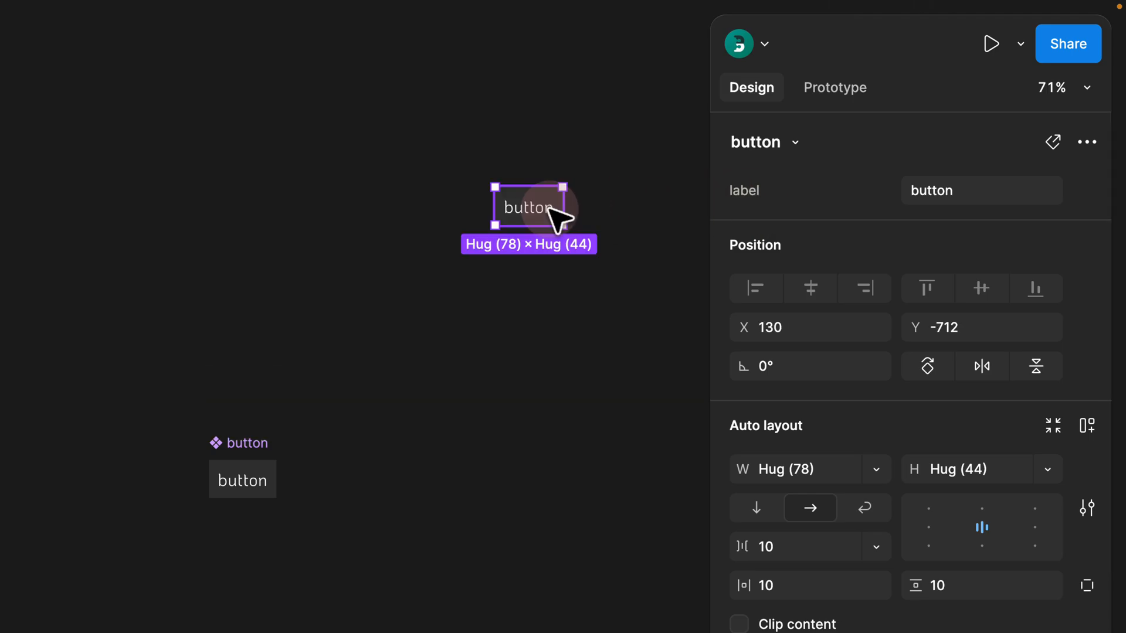
left_click(933, 194)
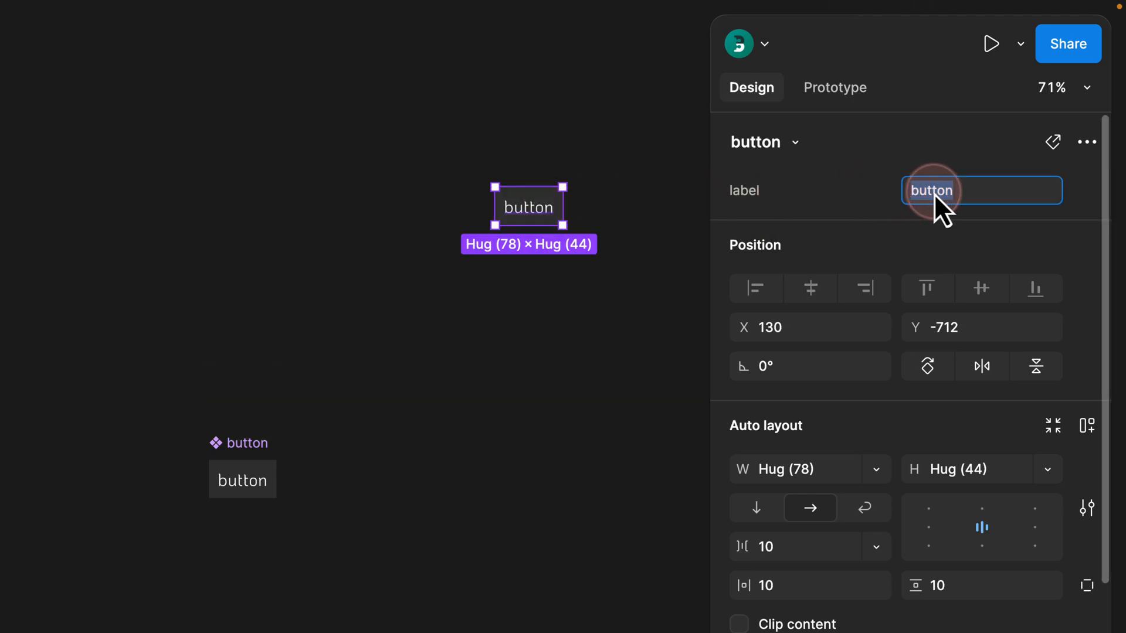
type("sign up")
key("Return")
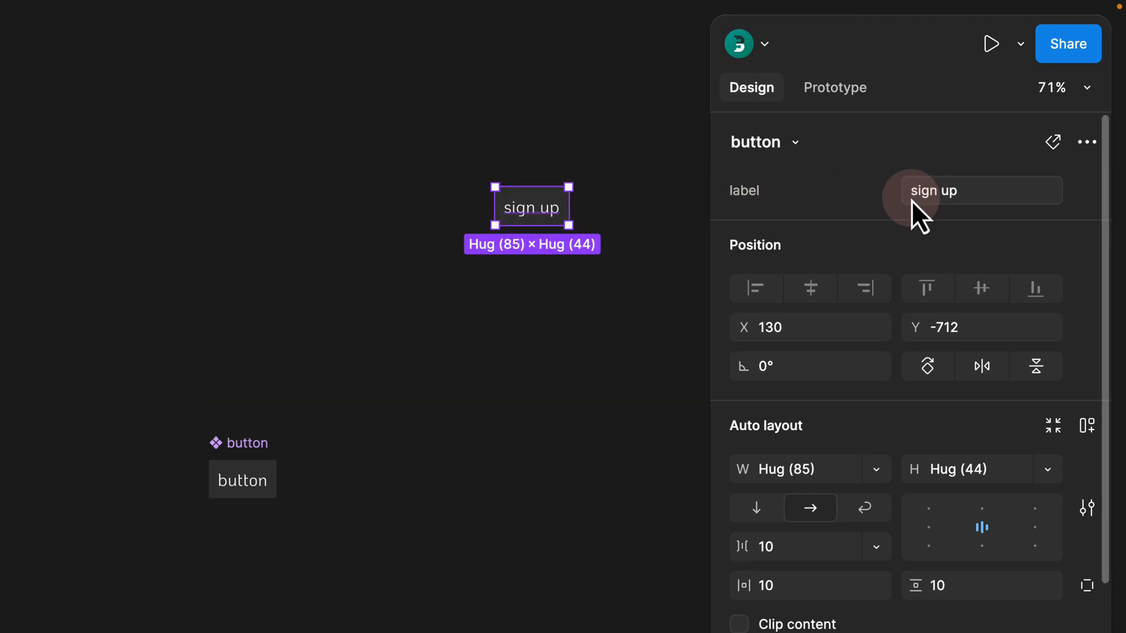
left_click(549, 215)
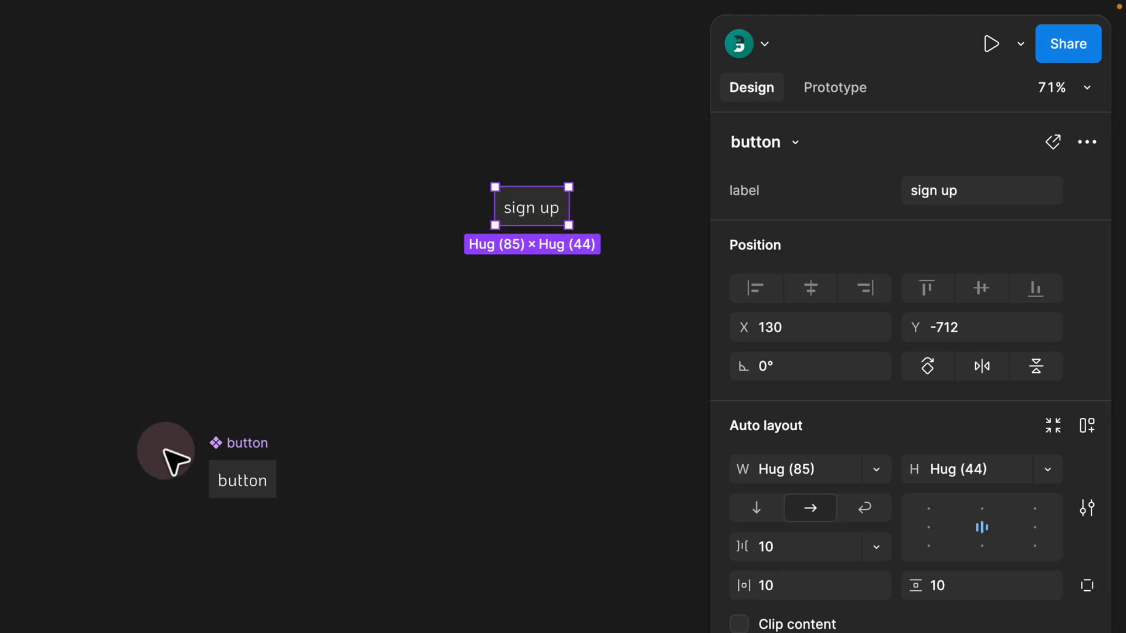
- Try deleting the label property from the main button component, check the sign up instance, and undo the deletion
left_click(251, 463)
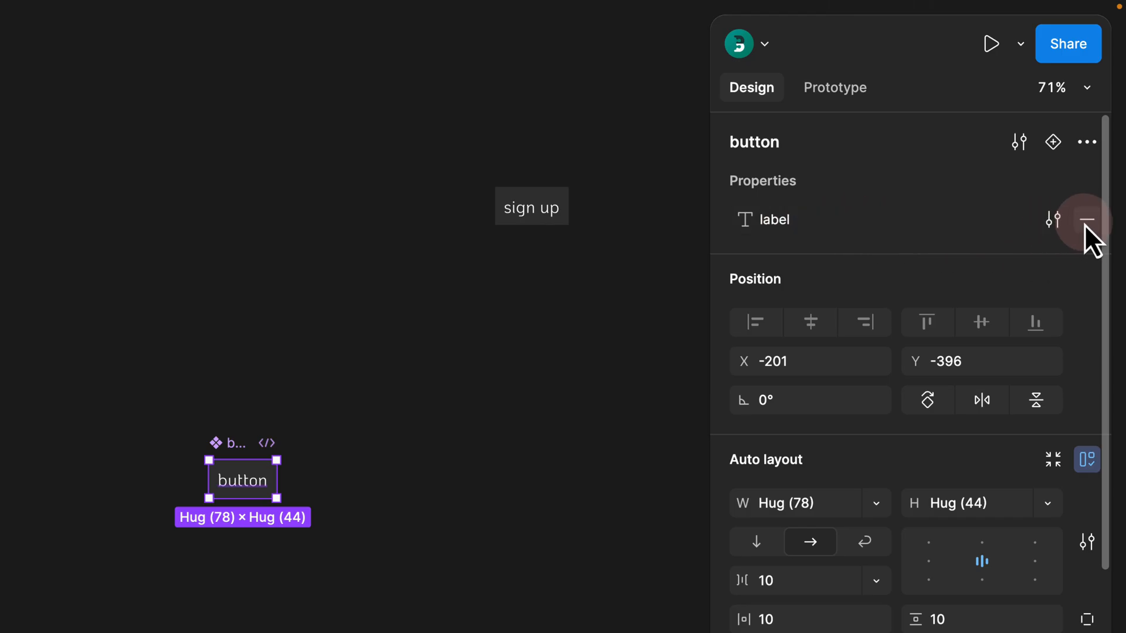
left_click(1085, 222)
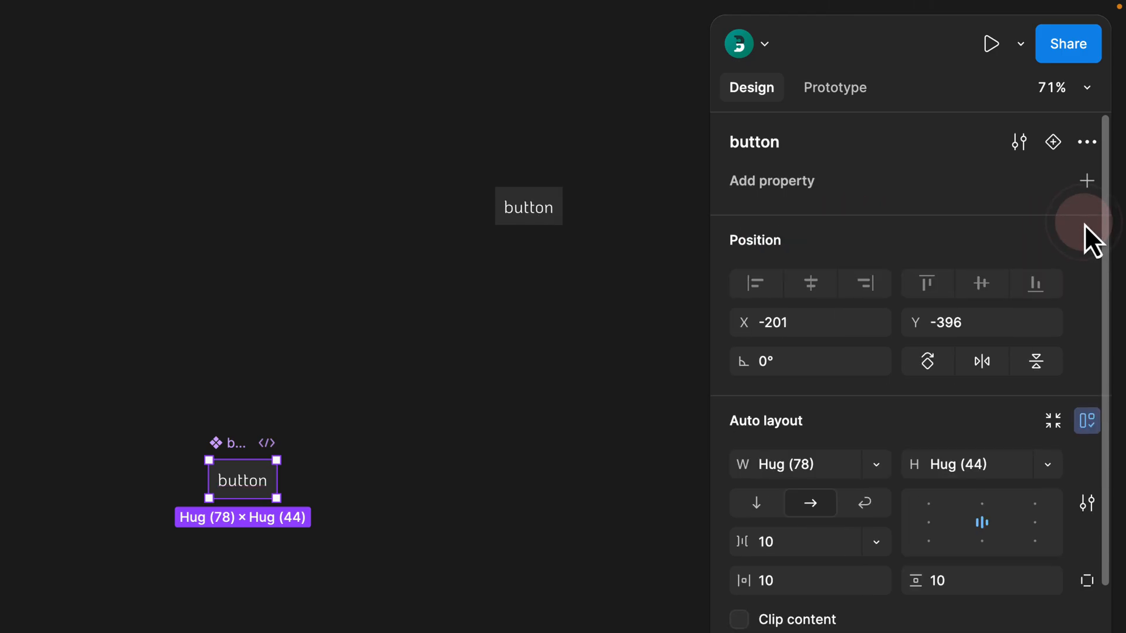
left_click(504, 191)
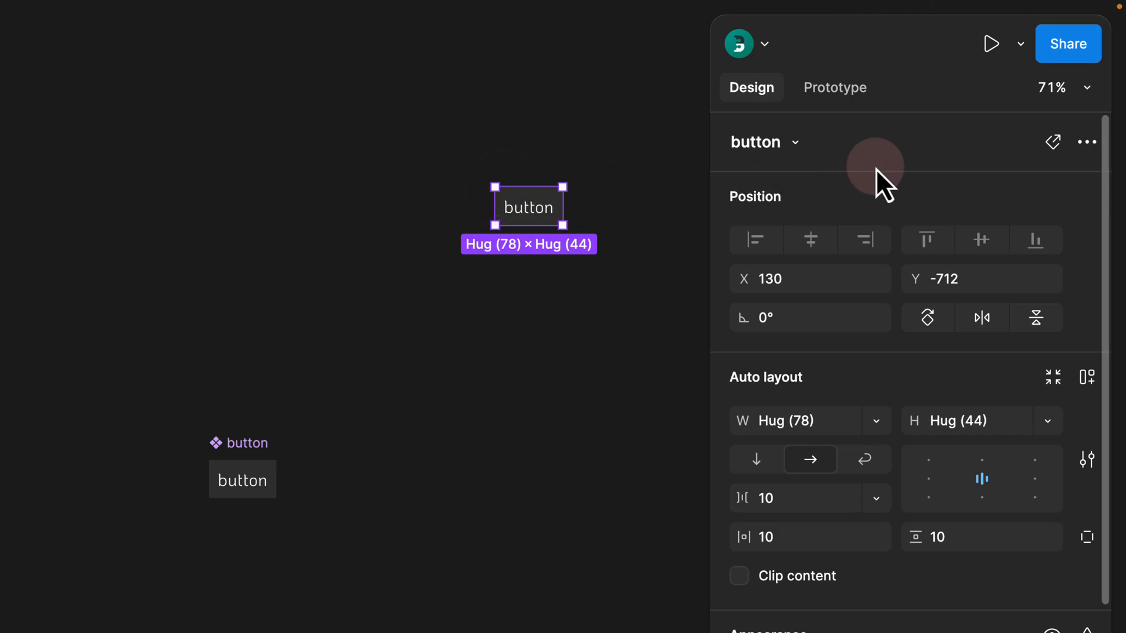
key("super+z")
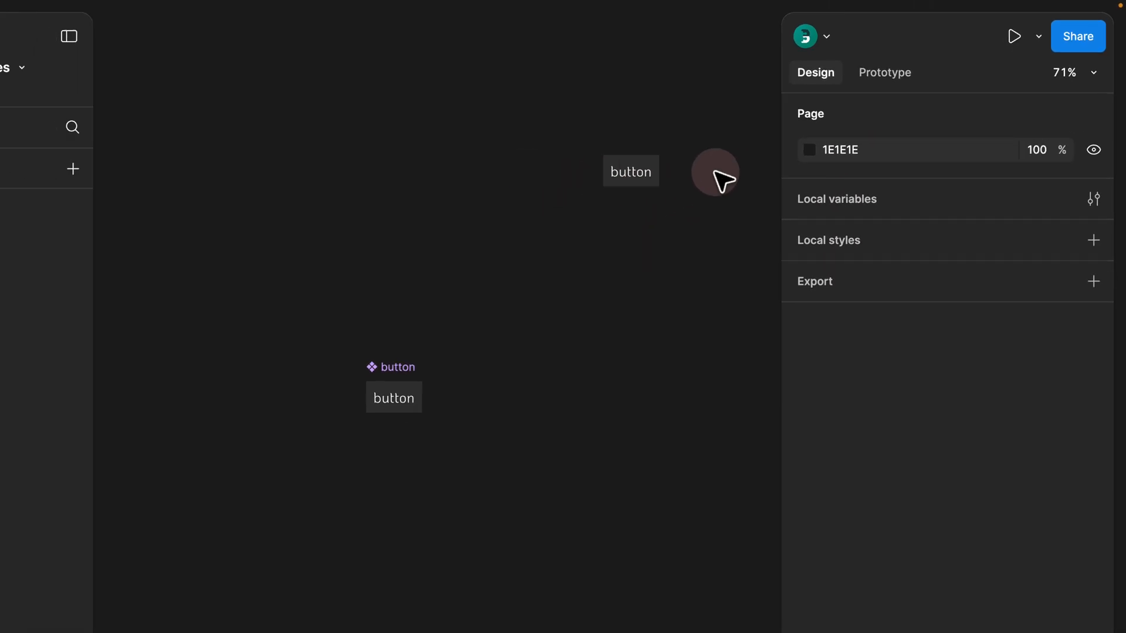
key("super+z")
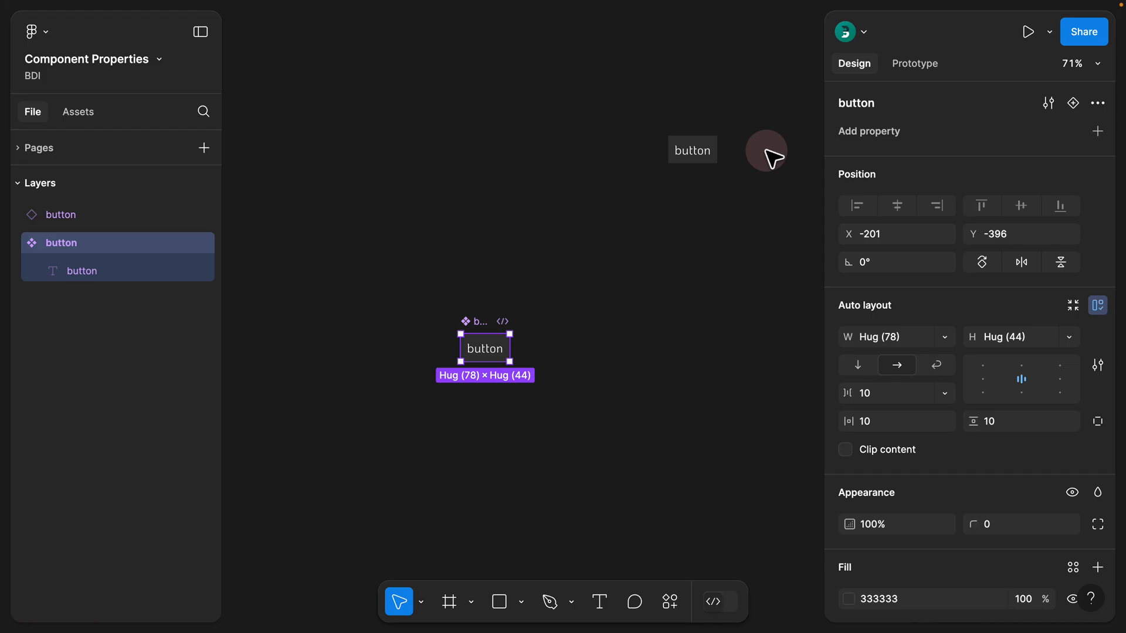
key("super+z")
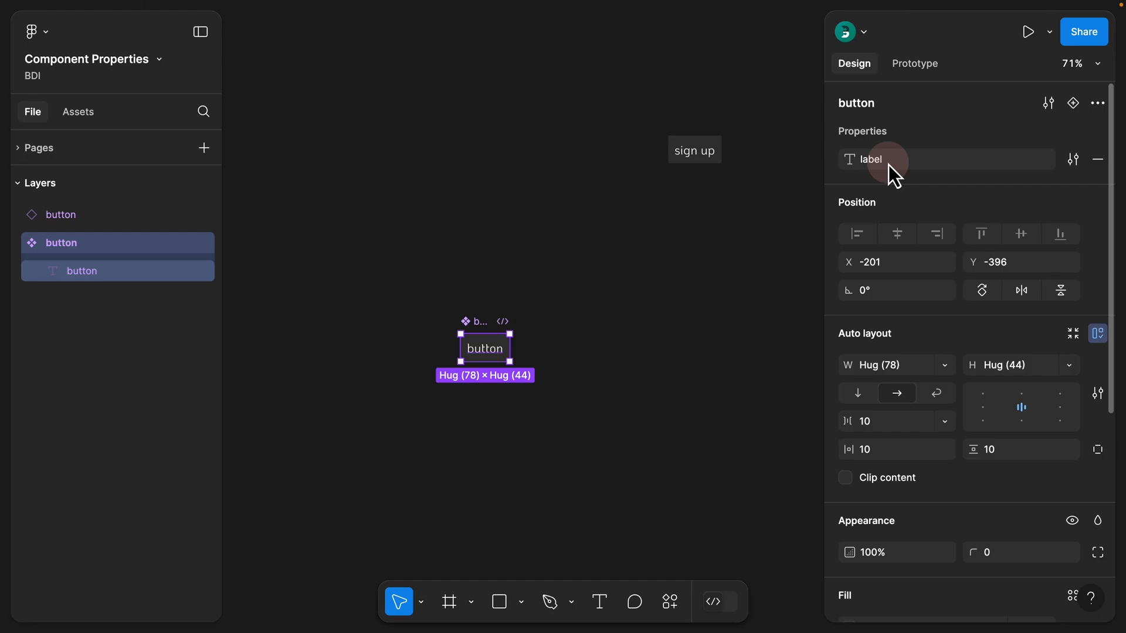
- Duplicate the sign up instance directly below itself and set the copy's label to login
left_click(704, 151)
left_click_drag(703, 151, 706, 194)
left_click(974, 141)
type("login")
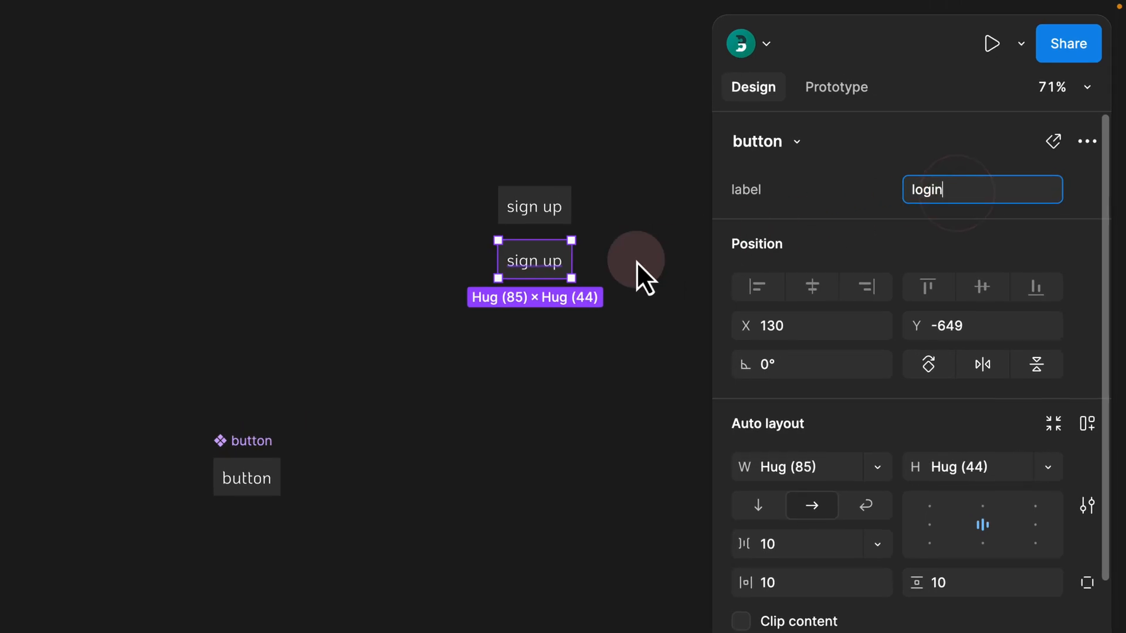
left_click(423, 308)
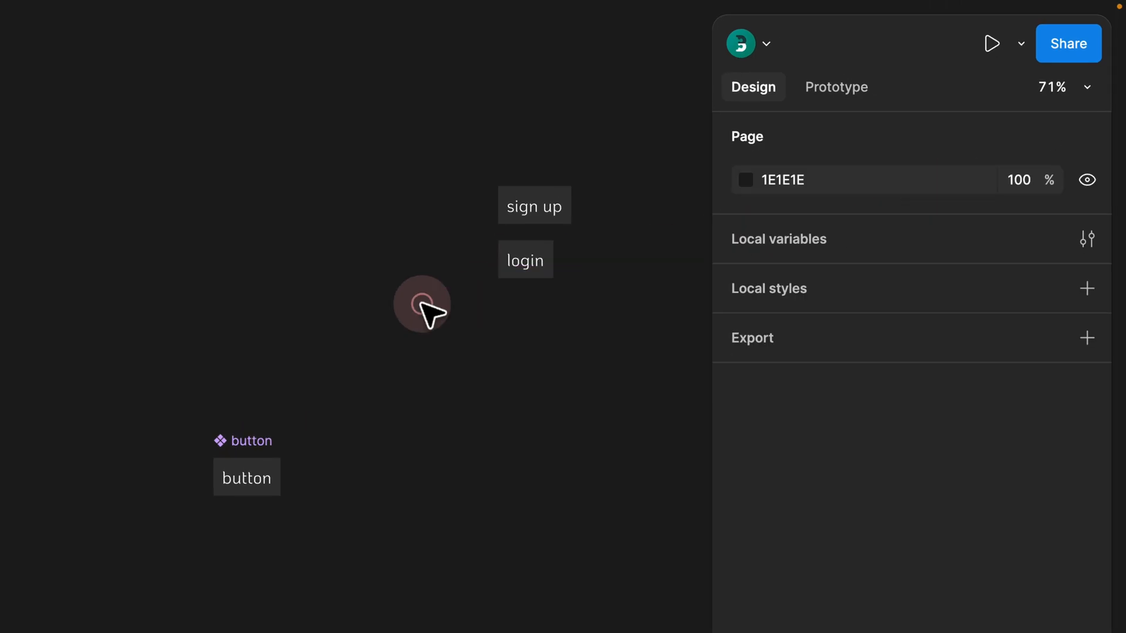
- Test deleting the main component's label property with both the sign up and login instances in place, and undo it
left_click(258, 438)
mouse_move(1080, 217)
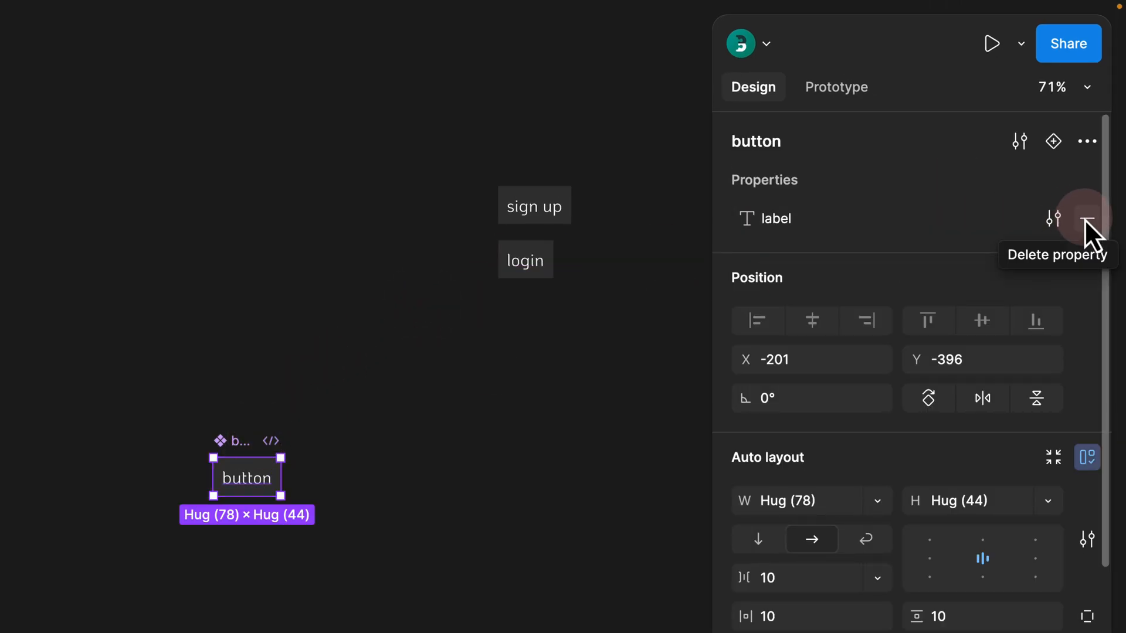
left_click(1085, 219)
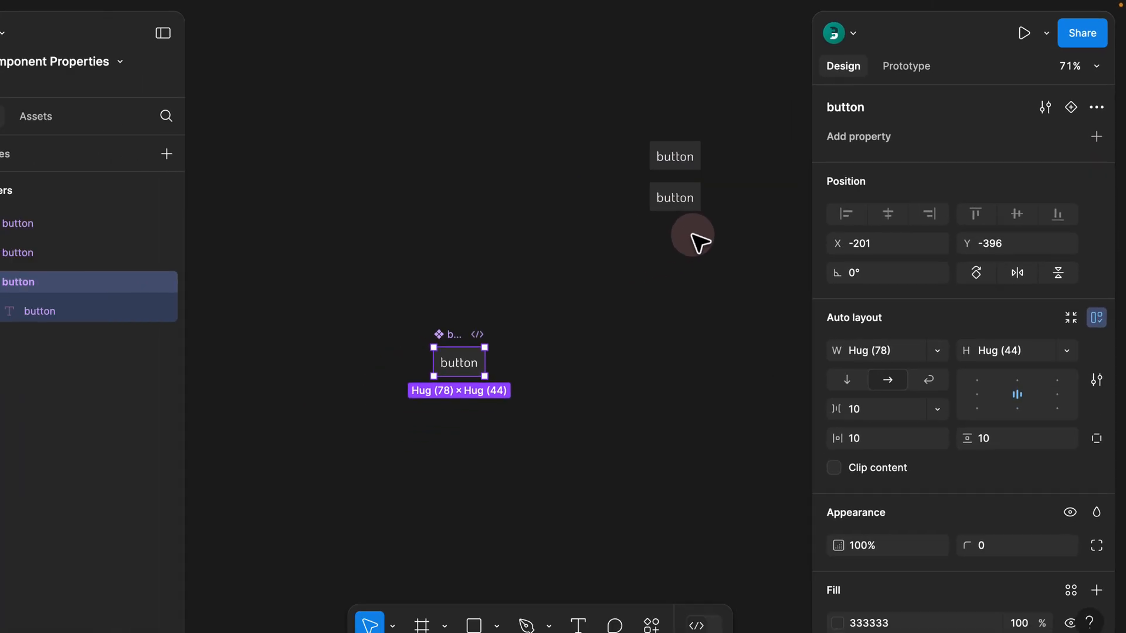
key("super+z")
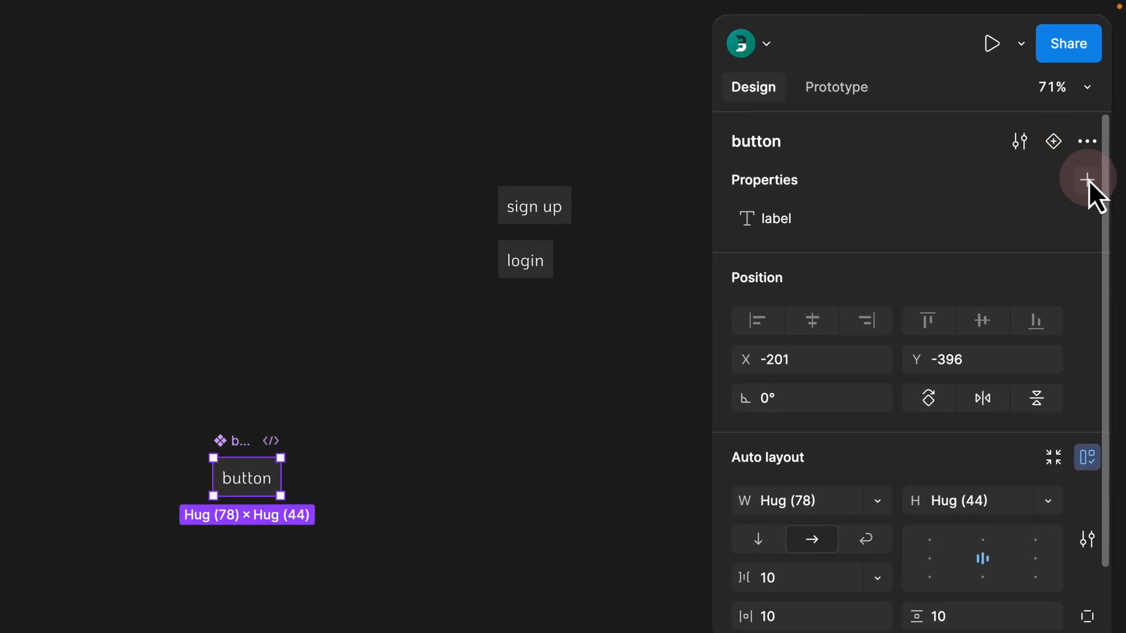
- Create a variant property on the main button component and name it style
left_click(1087, 180)
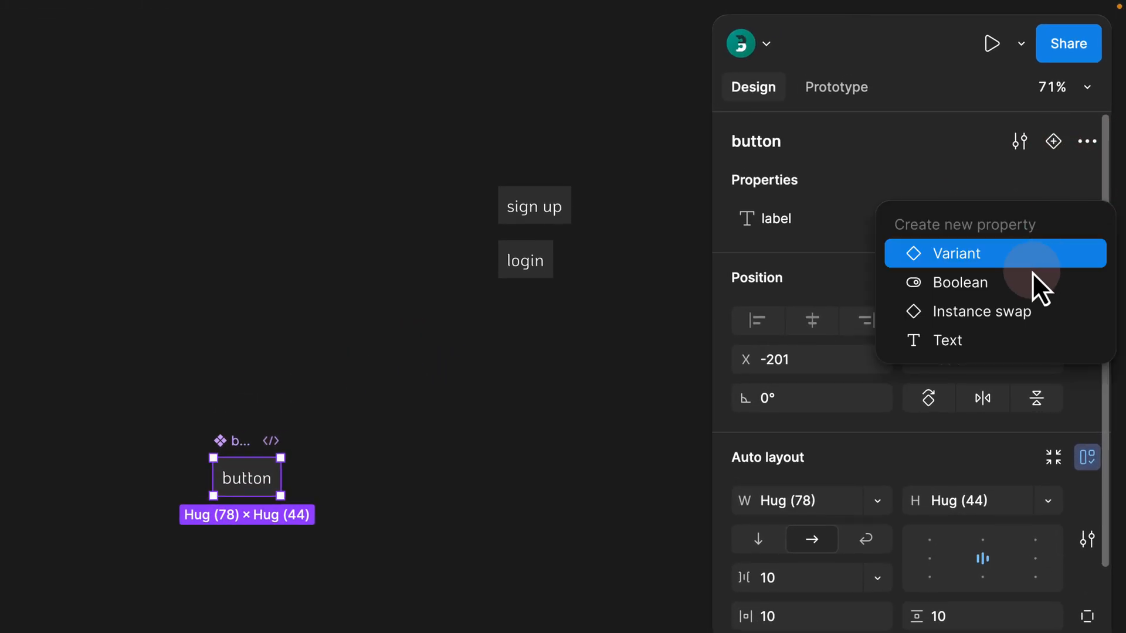
left_click(981, 258)
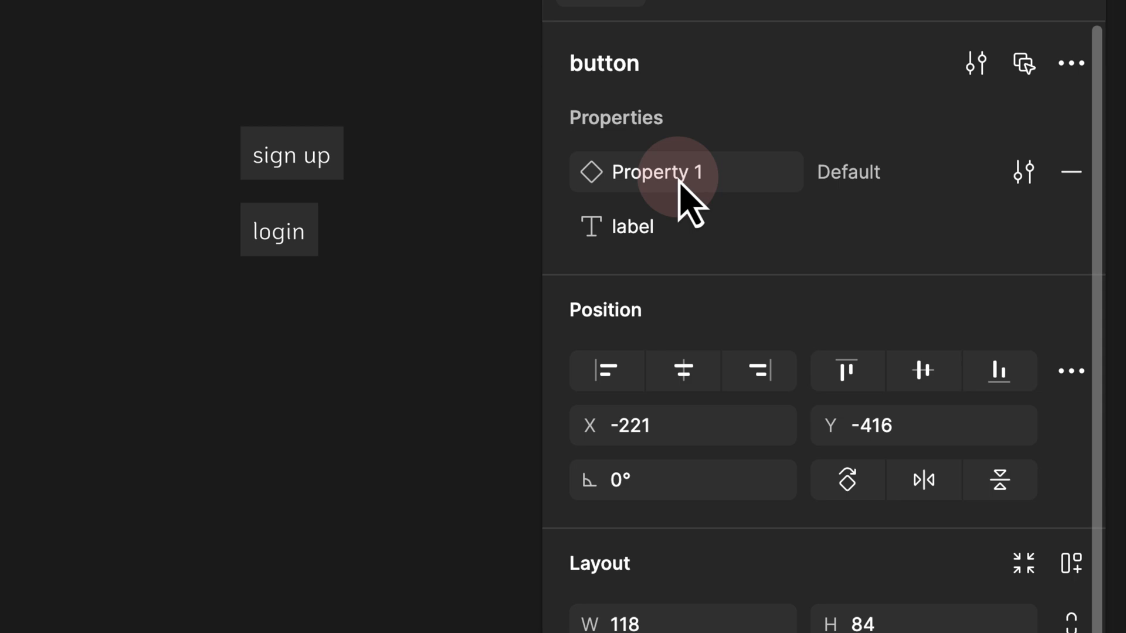
double_click(869, 187)
type("style")
key("Return")
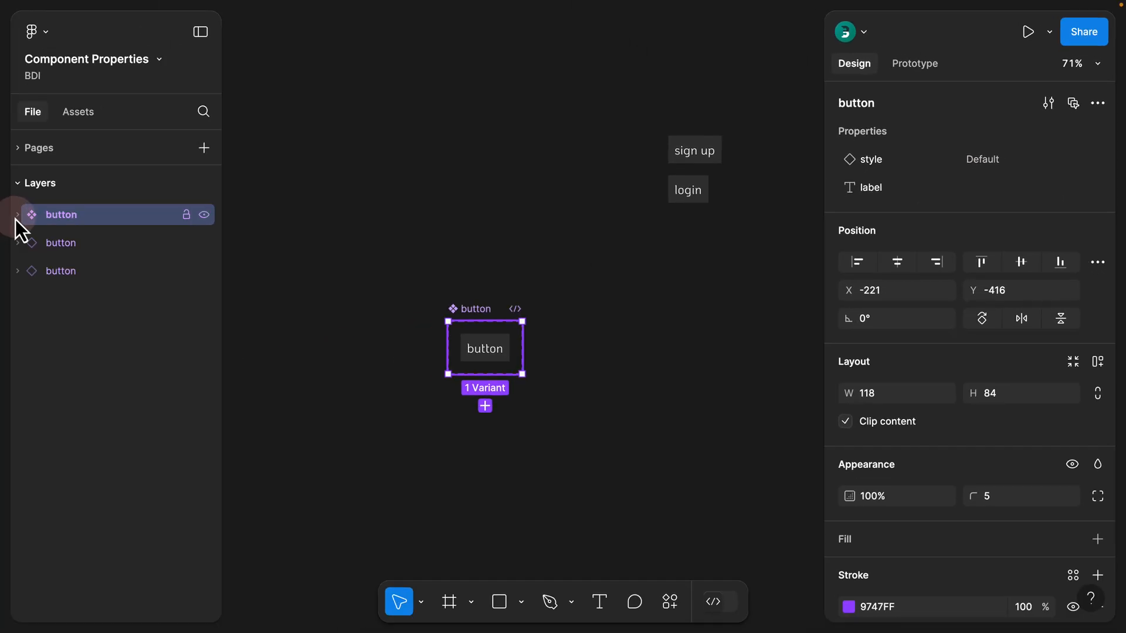
- Select the Default variant inside the button component set and change its style value to grey
left_click(17, 217)
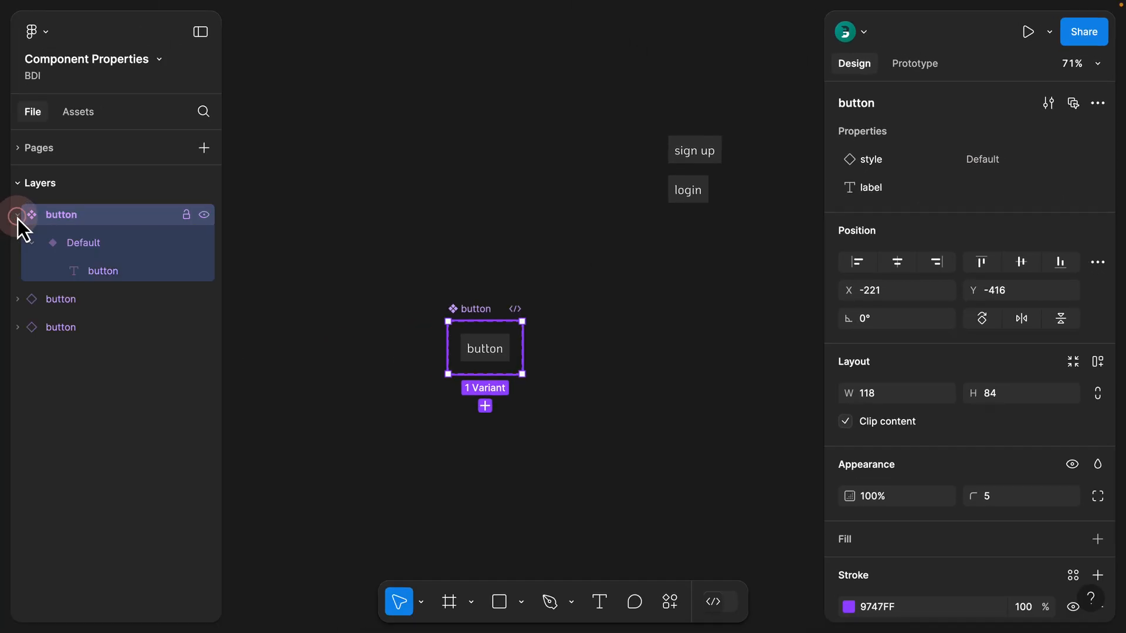
left_click(74, 244)
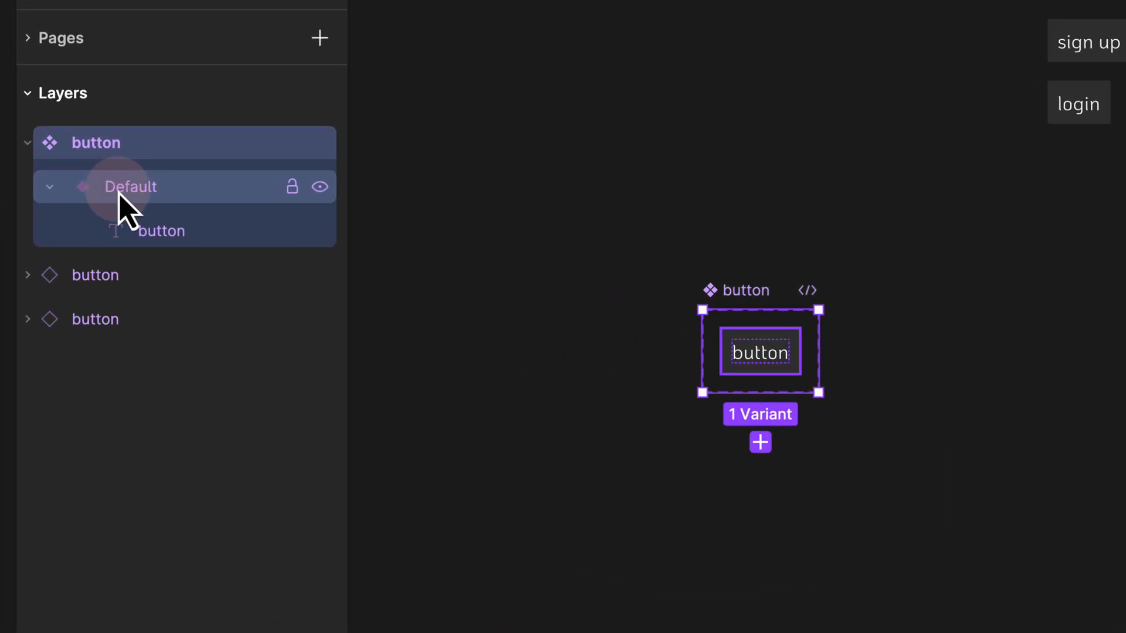
left_click(124, 196)
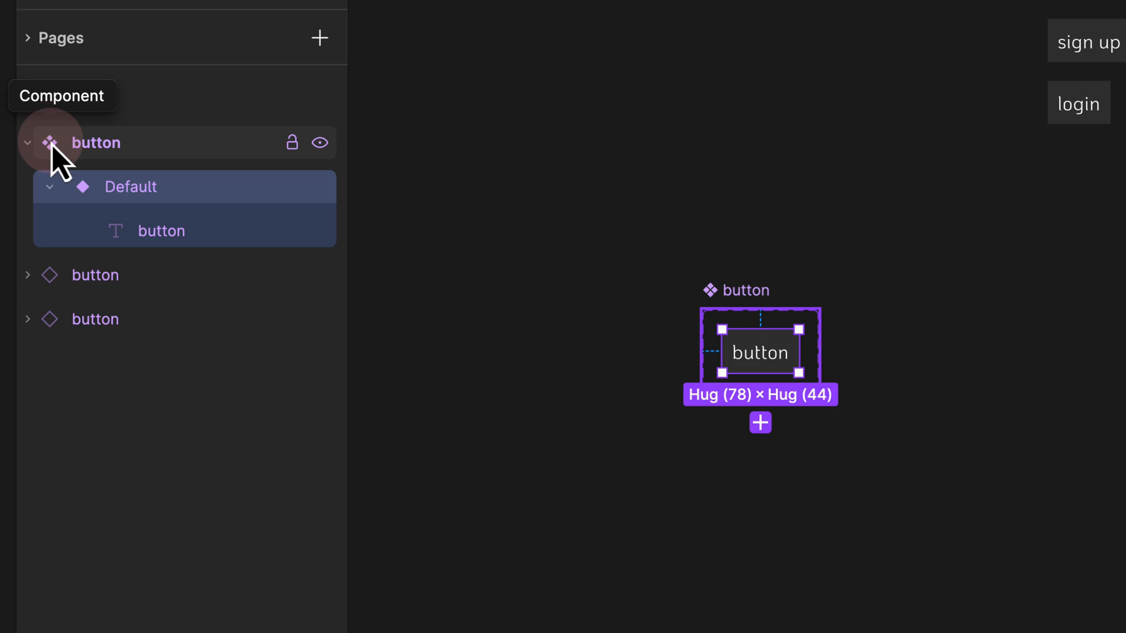
left_click(129, 187)
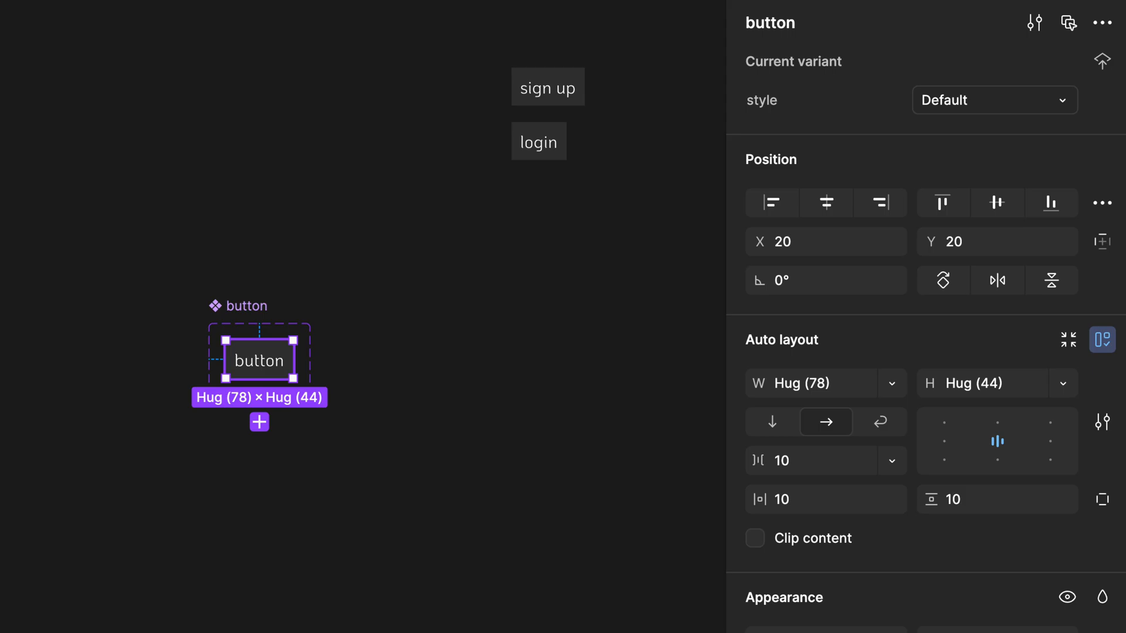
left_click(790, 42)
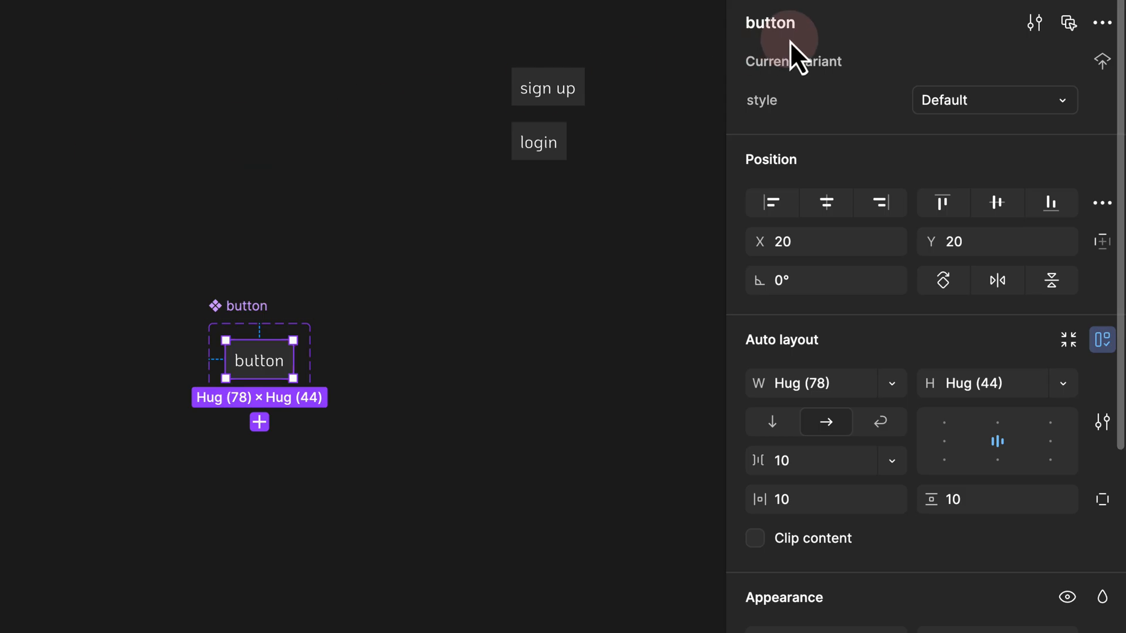
left_click(957, 106)
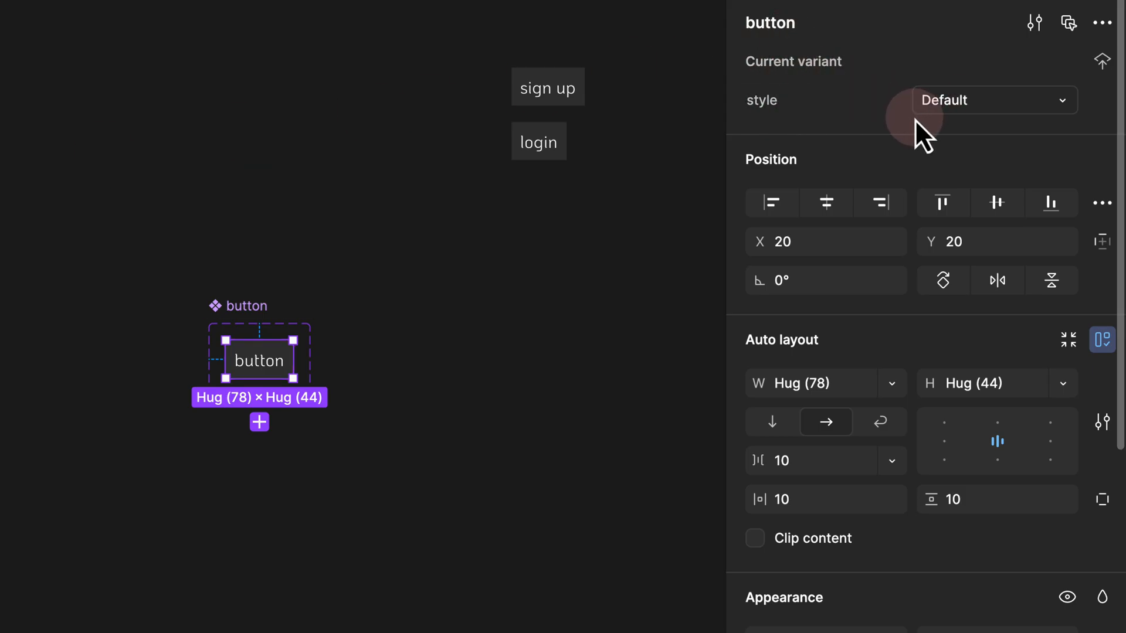
left_click(962, 105)
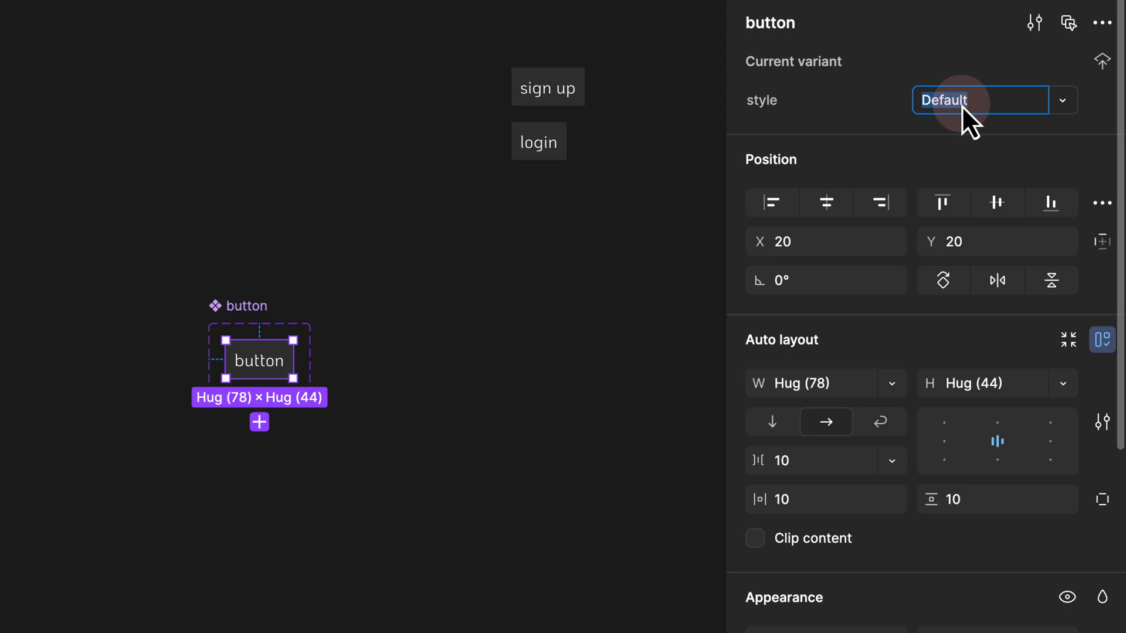
type("grey")
key("Return")
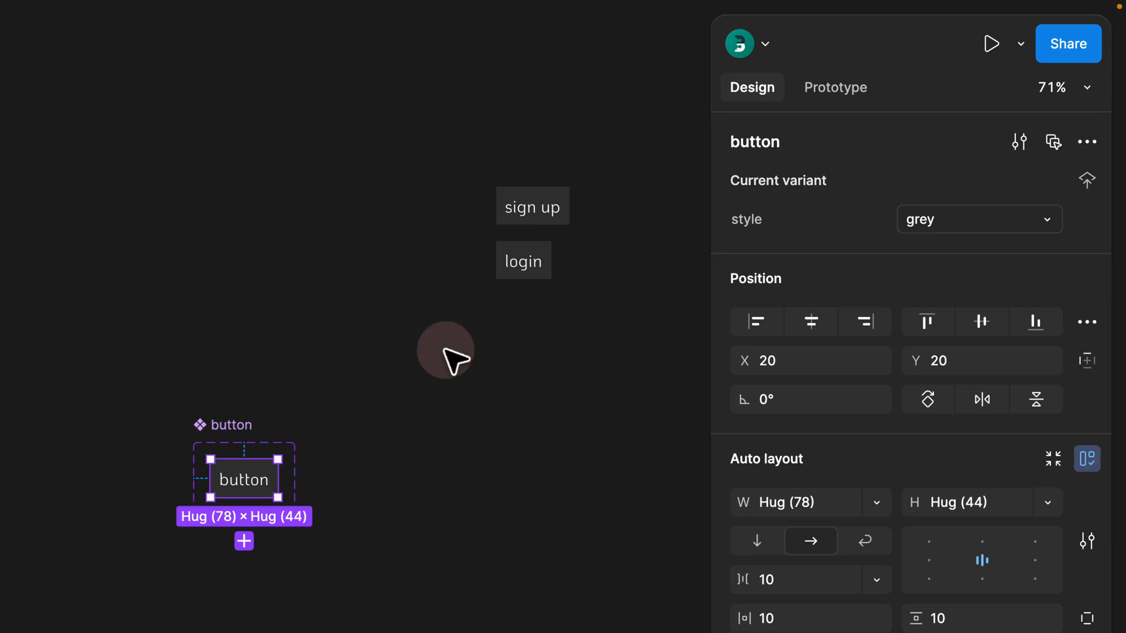
- Add a second variant below the grey one in the button component set
left_click(216, 419)
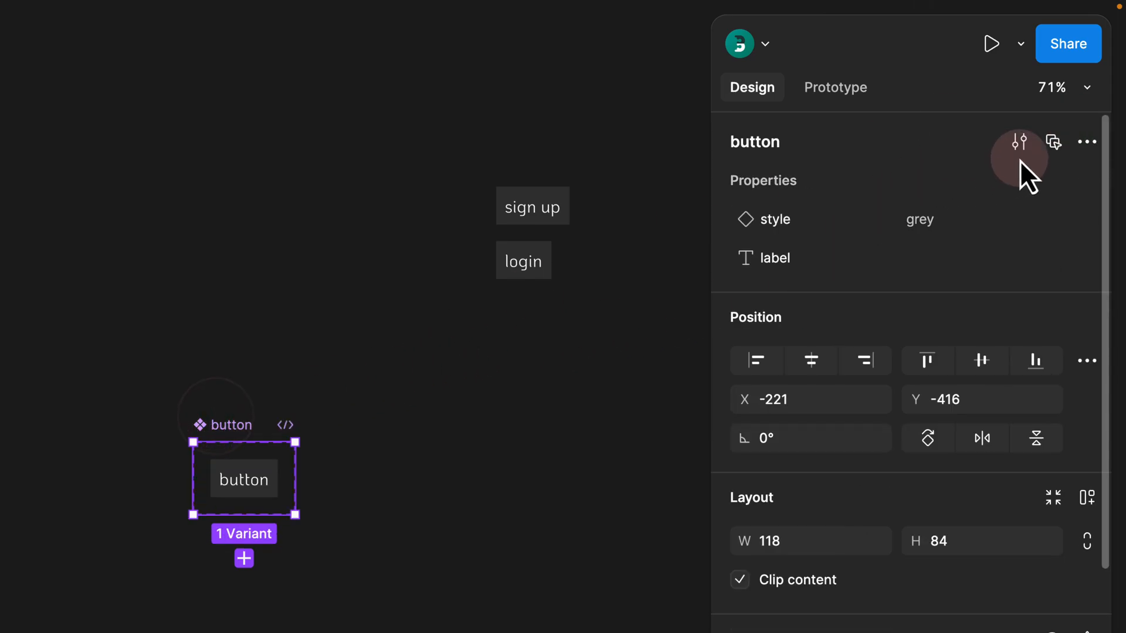
left_click(1087, 142)
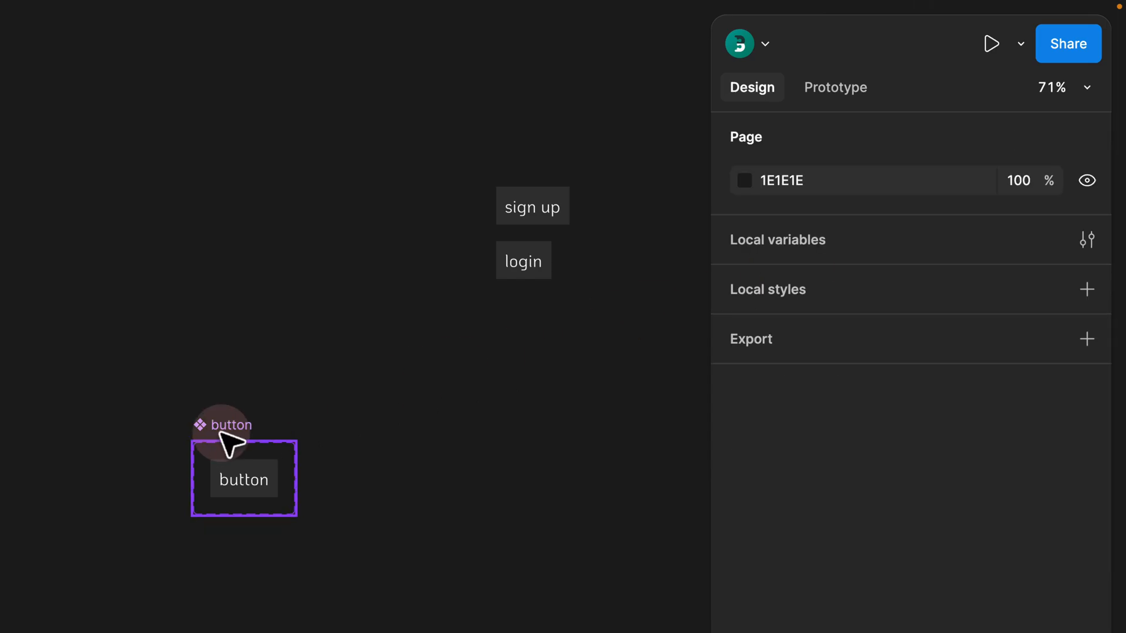
left_click(221, 428)
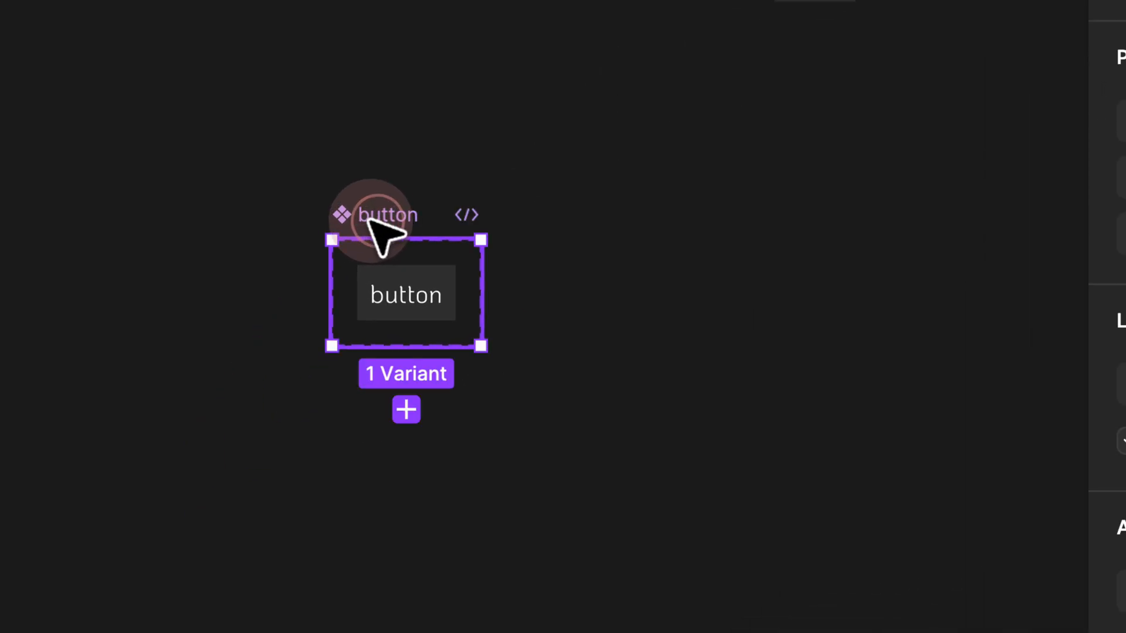
left_click(404, 411)
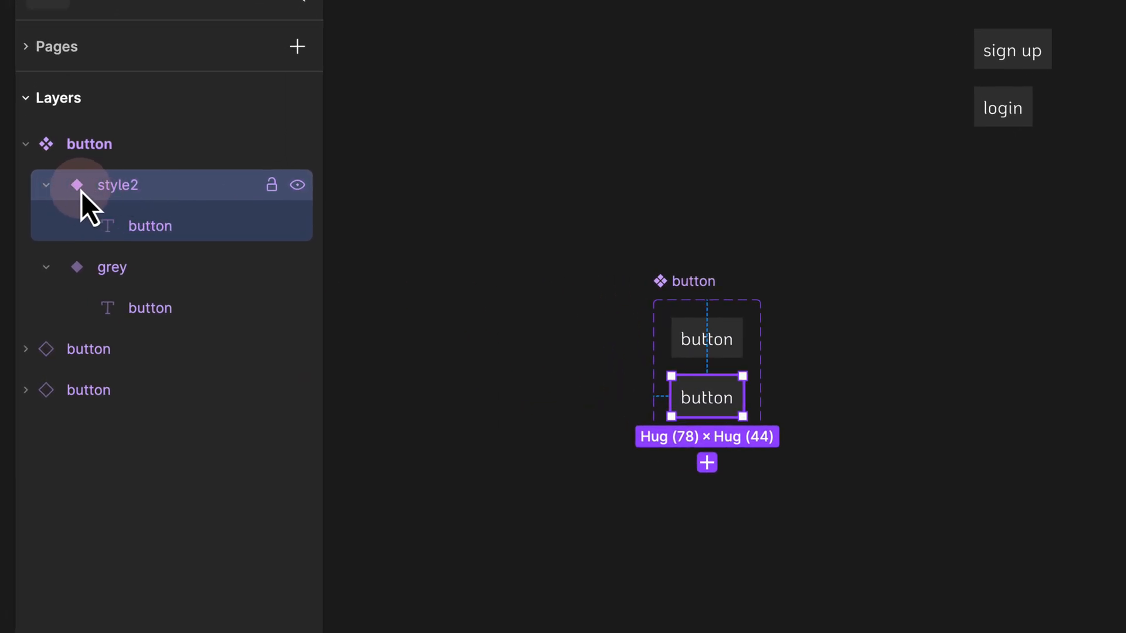
- Set the style value of the second variant in the button component set to white
double_click(125, 188)
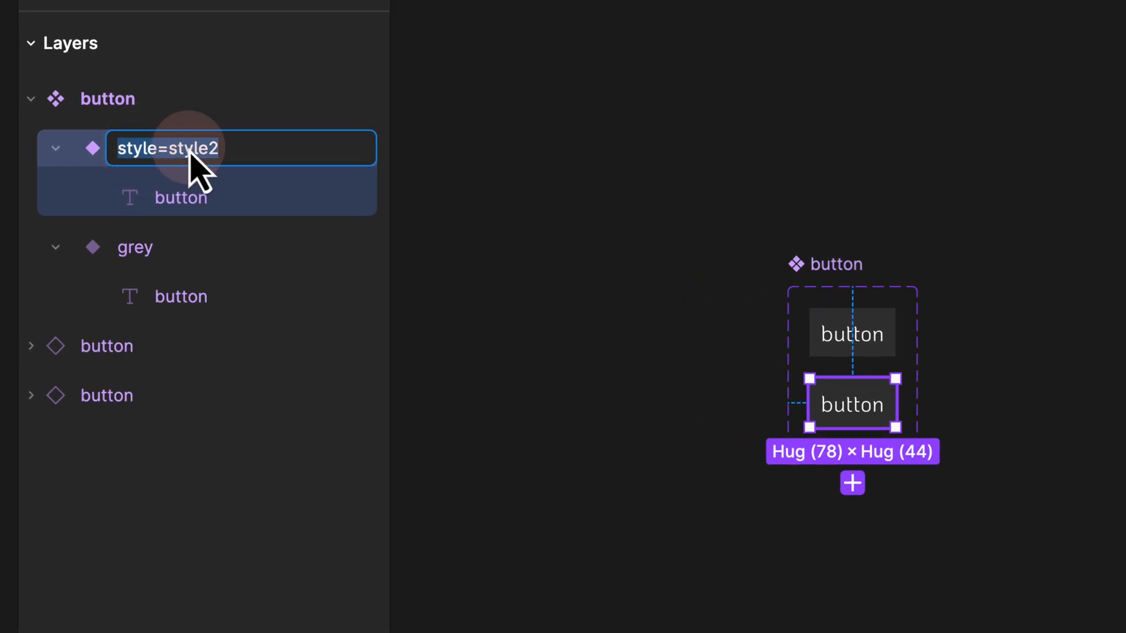
double_click(192, 150)
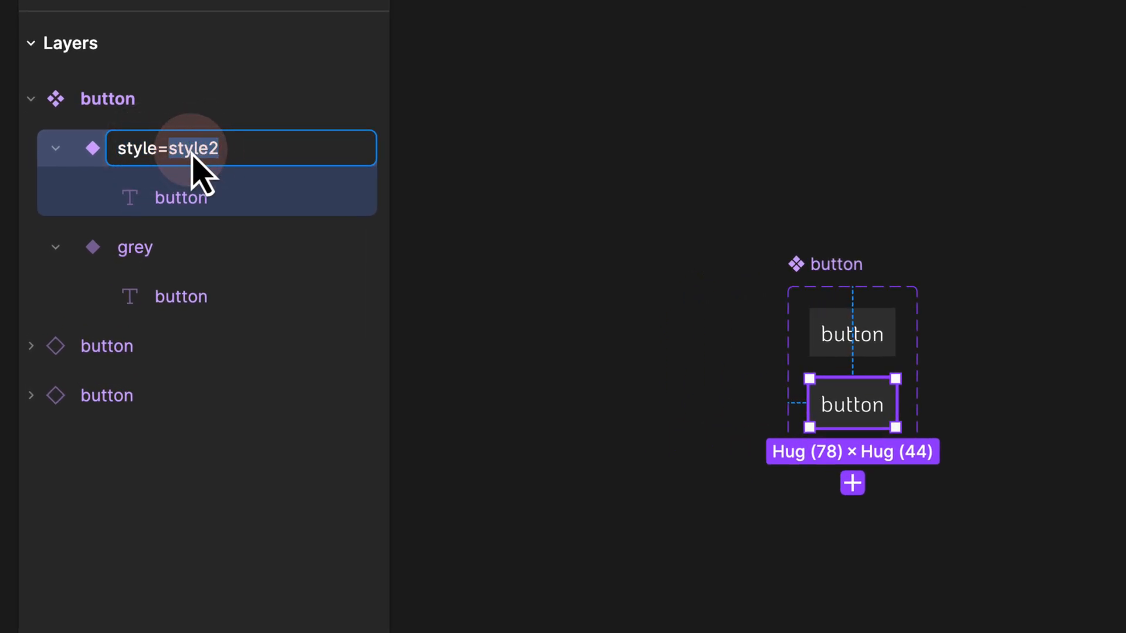
left_click(91, 155)
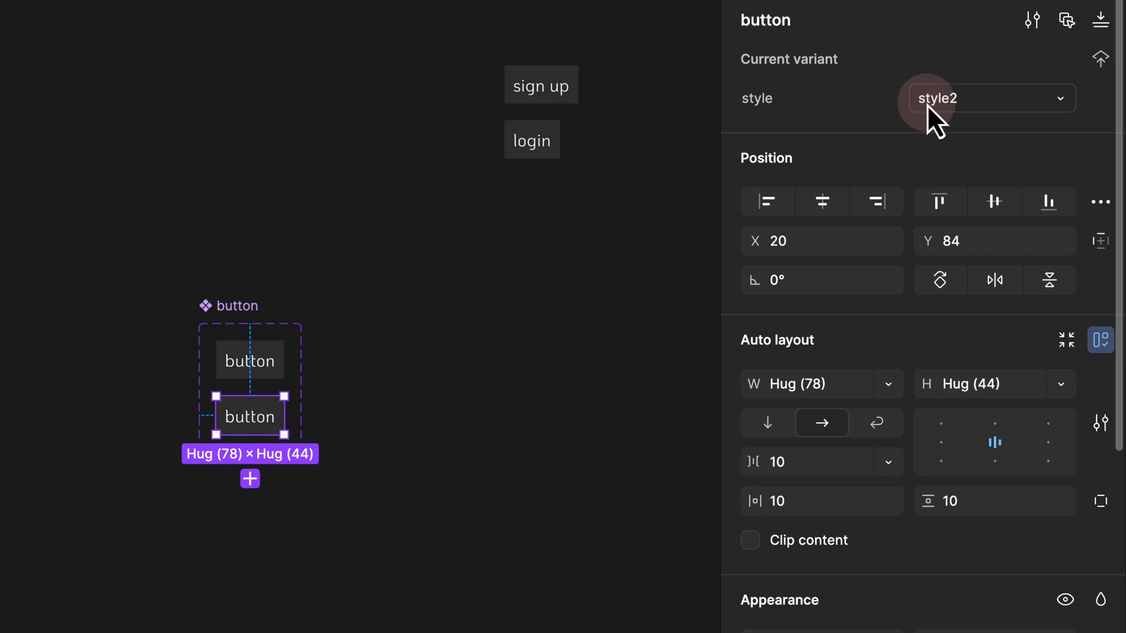
left_click(952, 105)
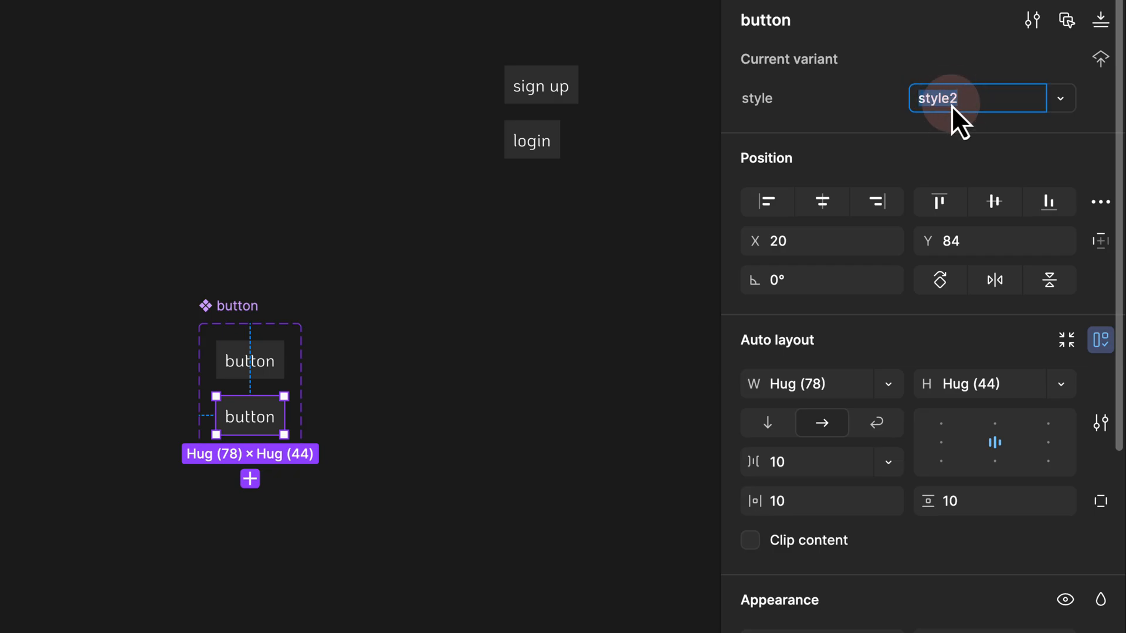
type("white")
key("Return")
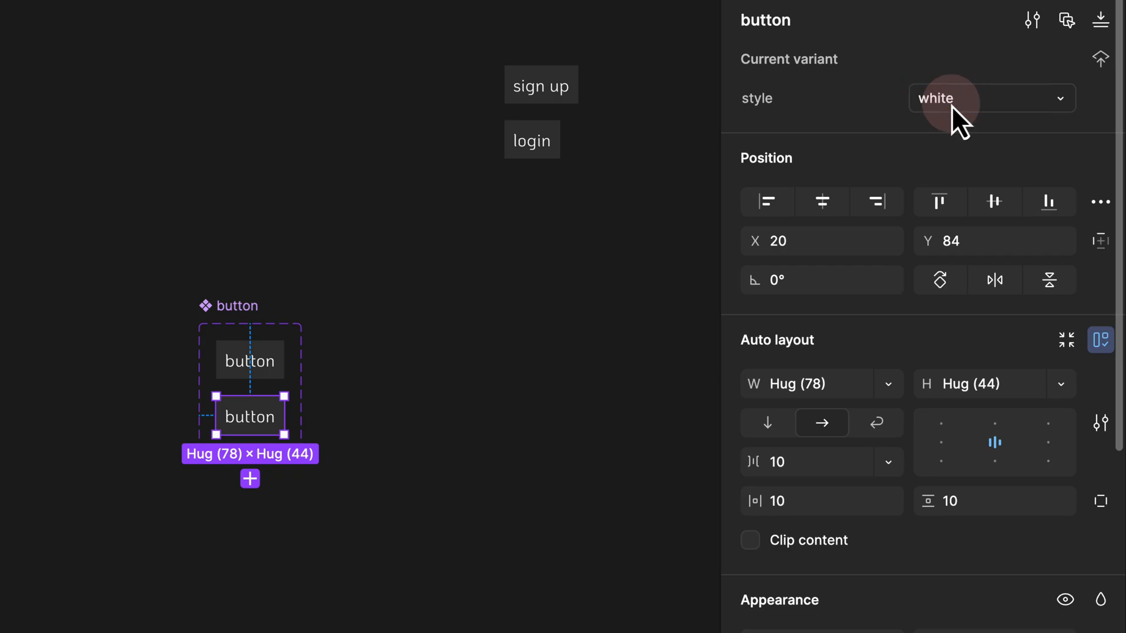
- Change the white variant's background fill to white by setting its HSL lightness to 100
scroll(950, 241, "down", 8)
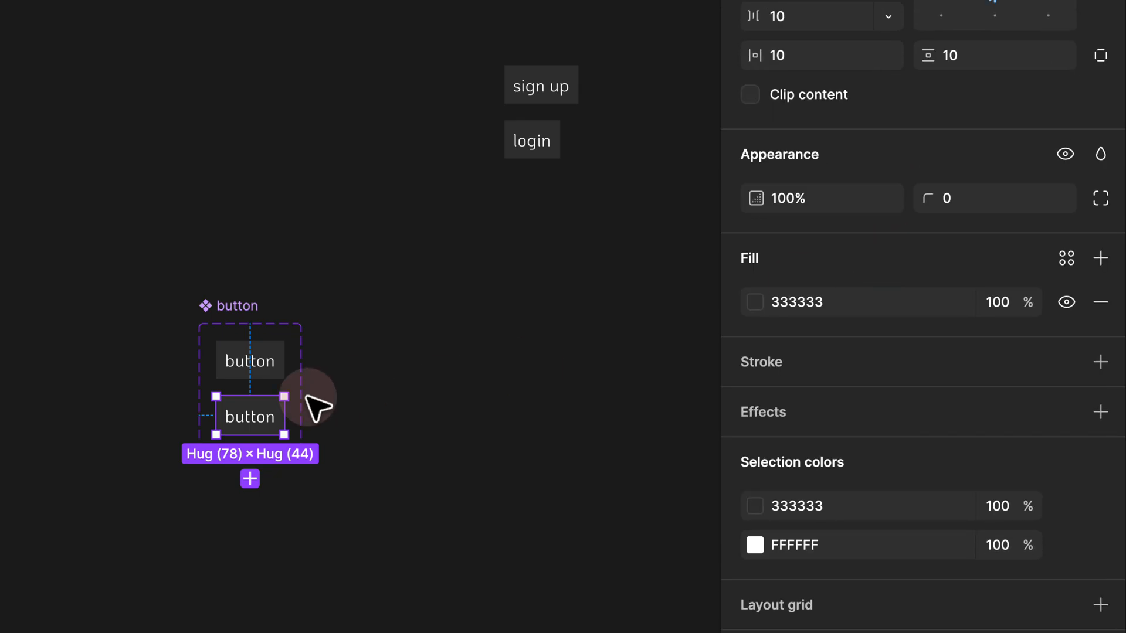
left_click(755, 304)
left_click(615, 535)
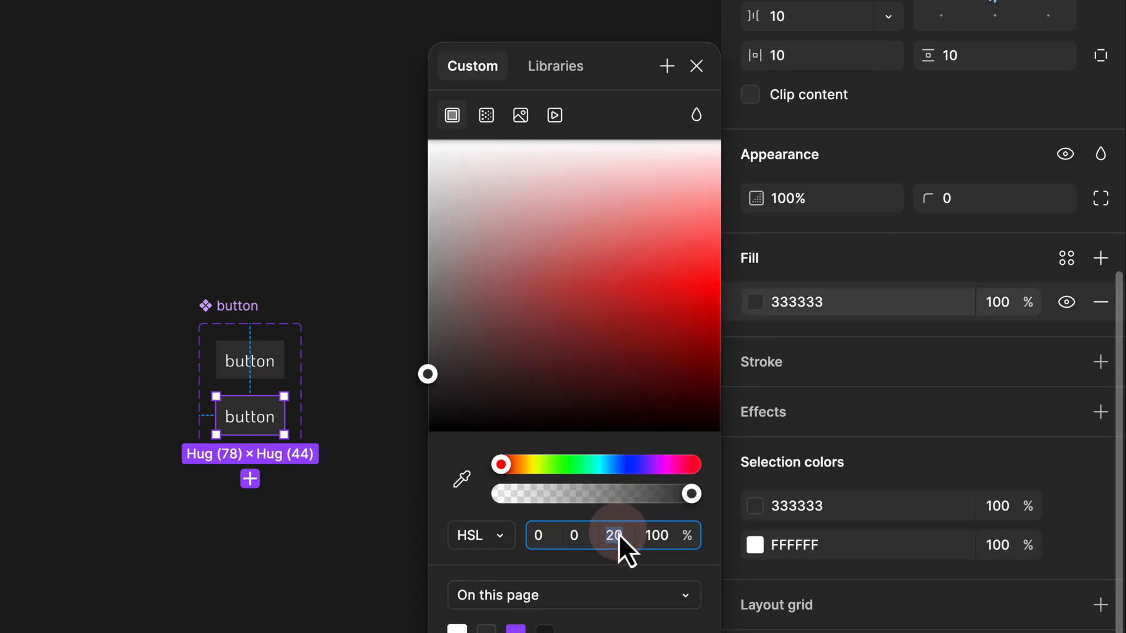
type("100")
key("Return")
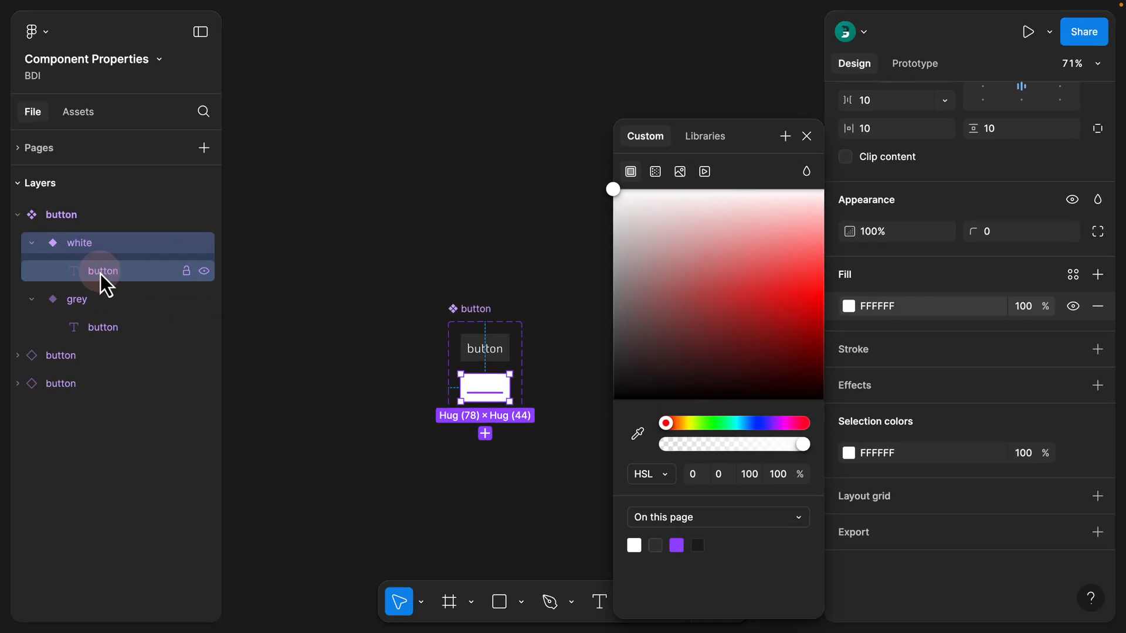
- Recolour the white variant's button text to dark grey 333333 and select the button component set
left_click(100, 273)
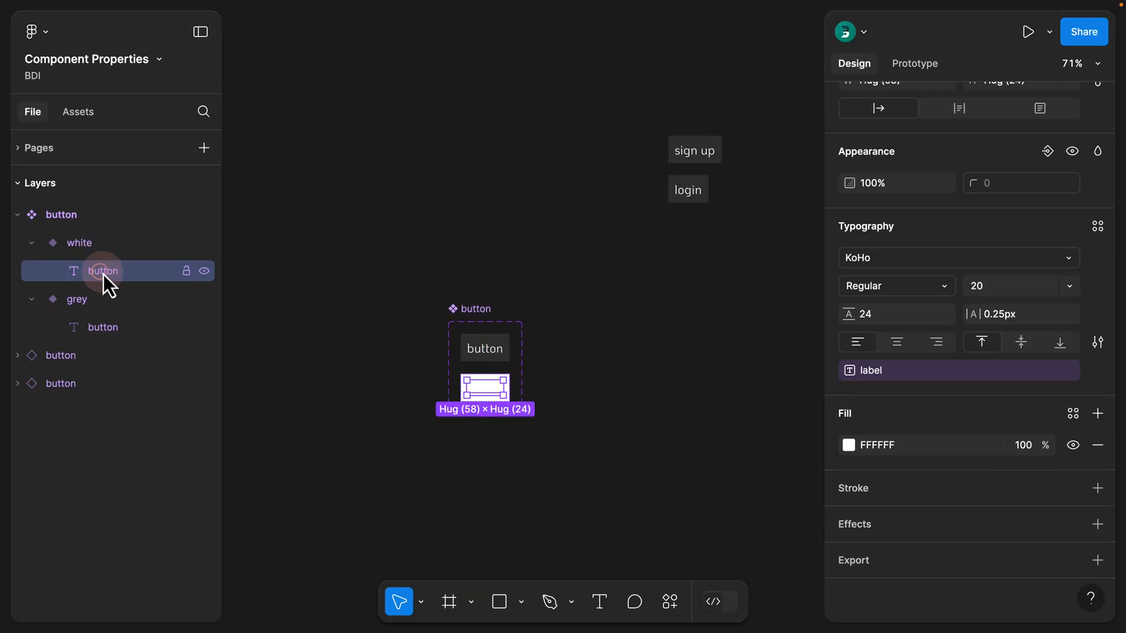
left_click(849, 445)
left_click(764, 474)
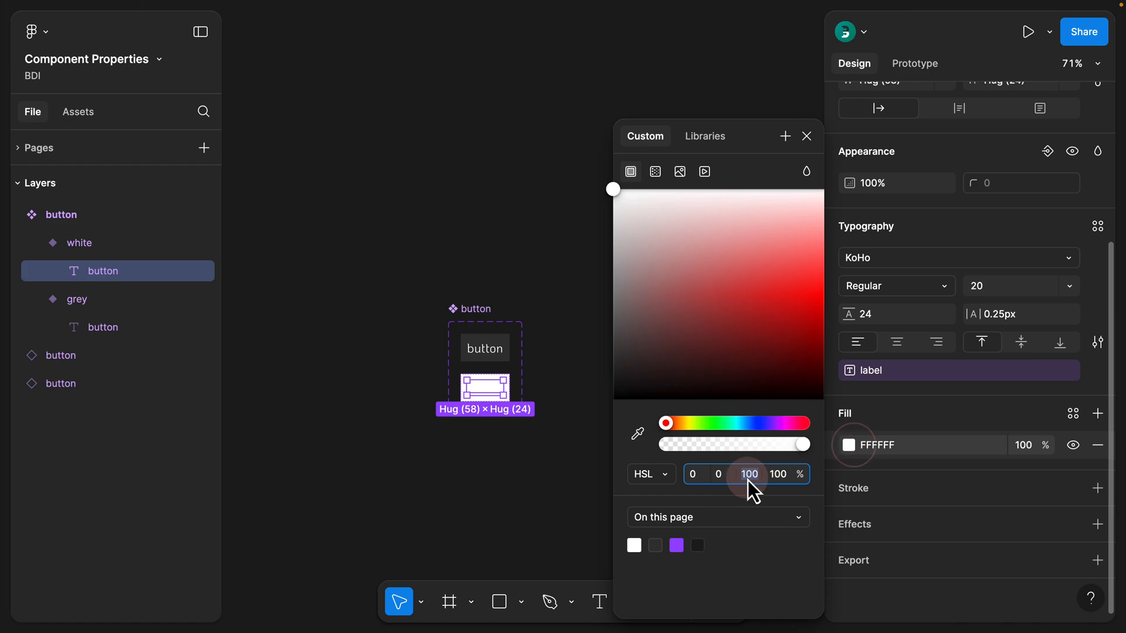
left_click(468, 304)
left_click(473, 310)
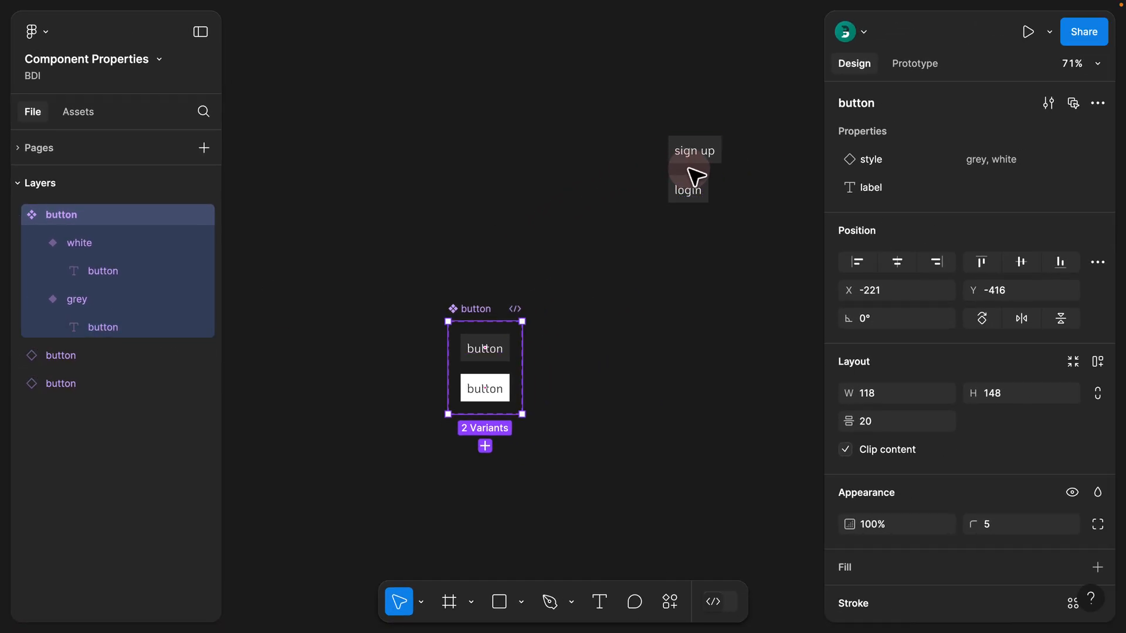
- Test the style property on the sign up instance by switching it to white and back to grey
left_click(690, 156)
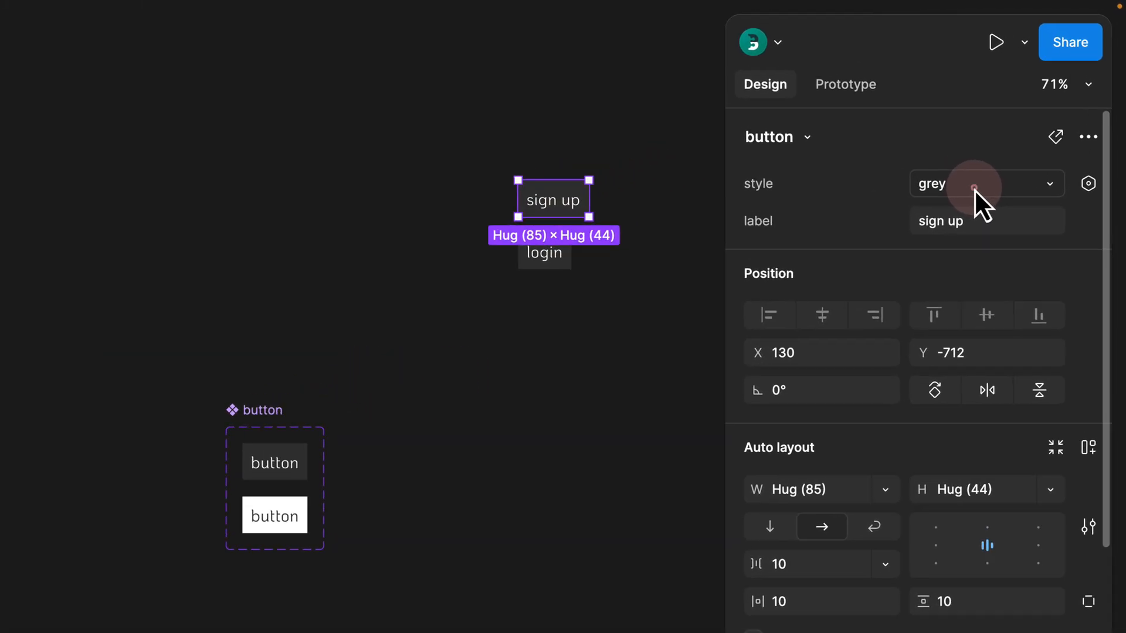
left_click(1011, 141)
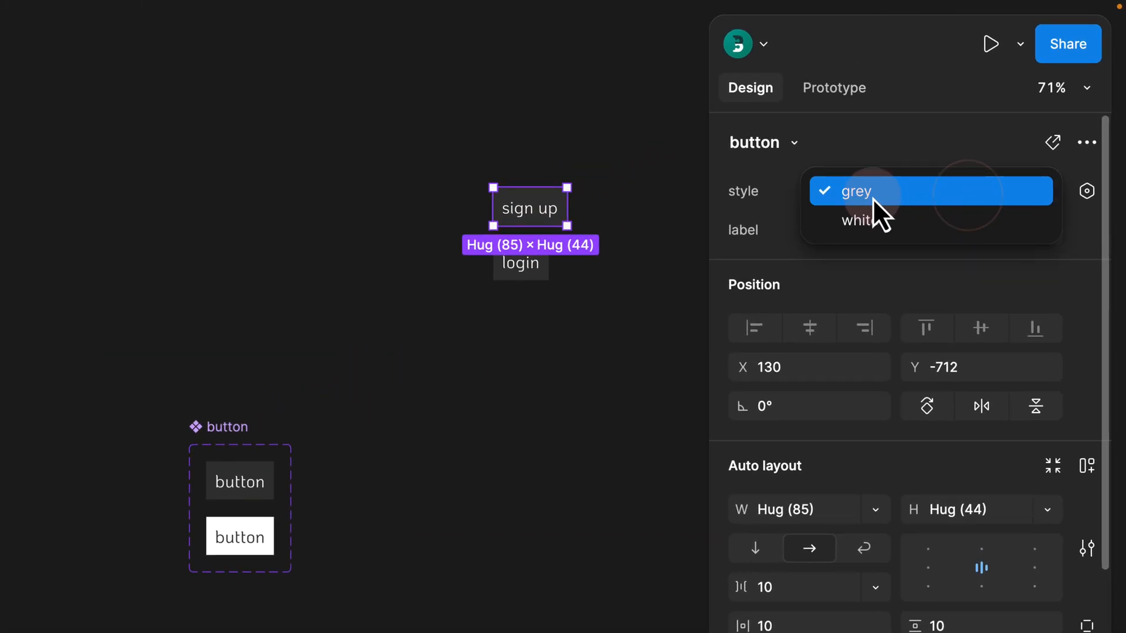
left_click(874, 220)
left_click(529, 216)
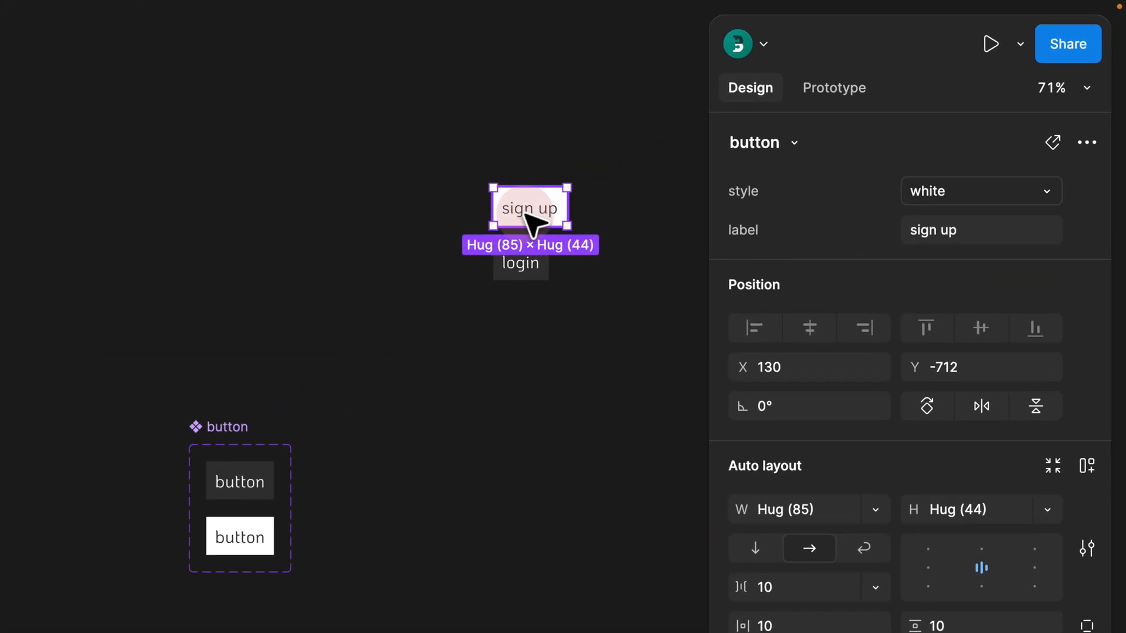
left_click(985, 193)
left_click(938, 167)
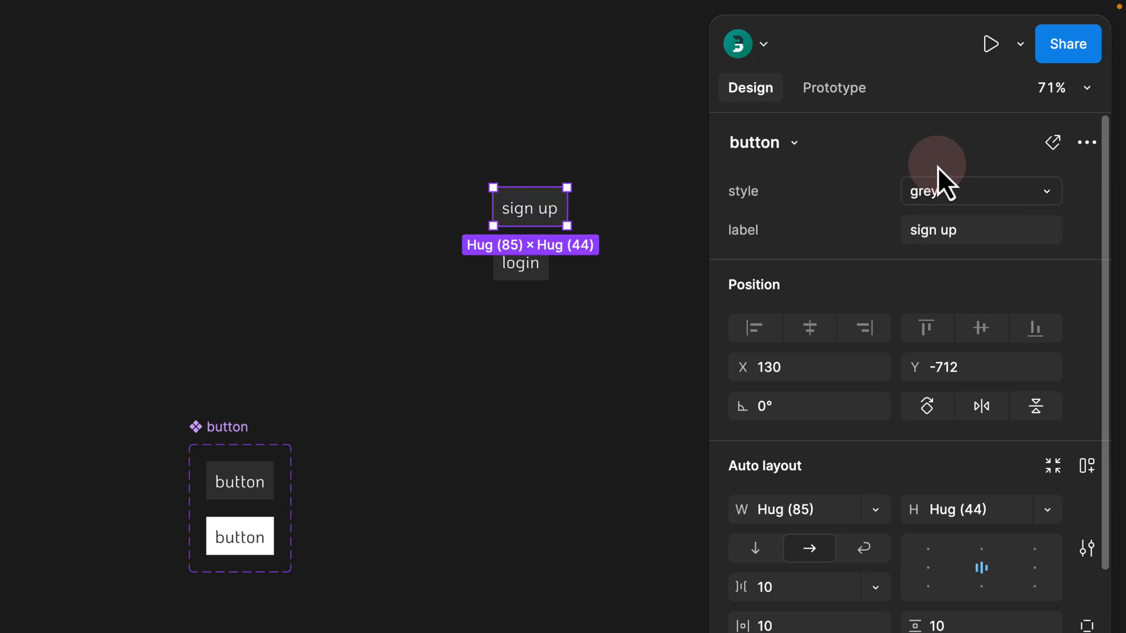
left_click(753, 224)
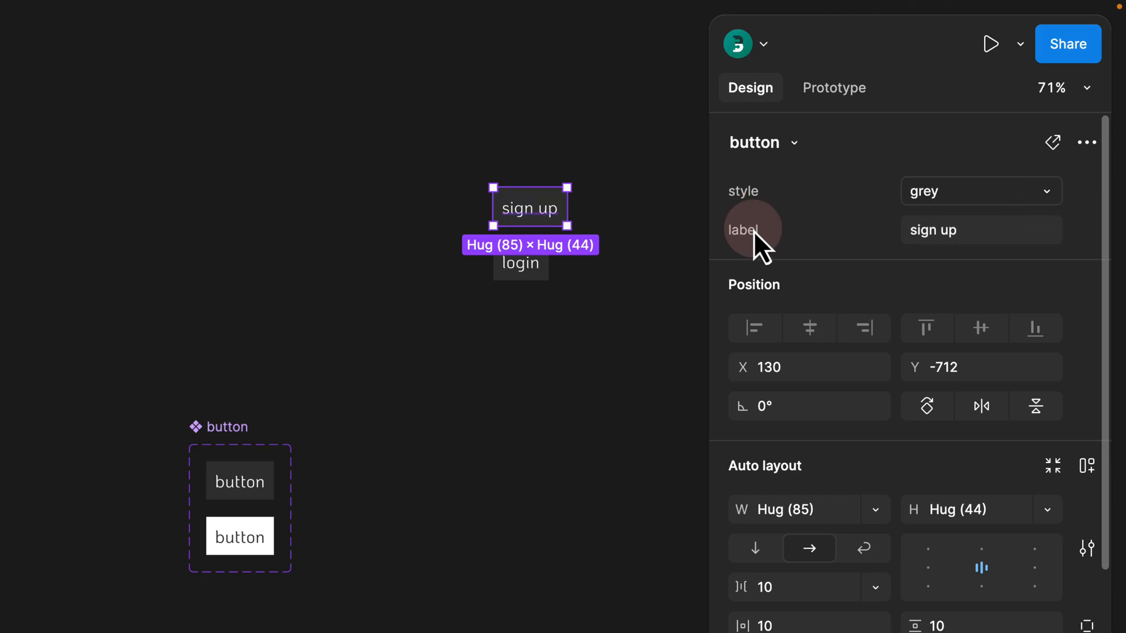
- Detach the label property from the text layer inside the white button variant
left_click(258, 530)
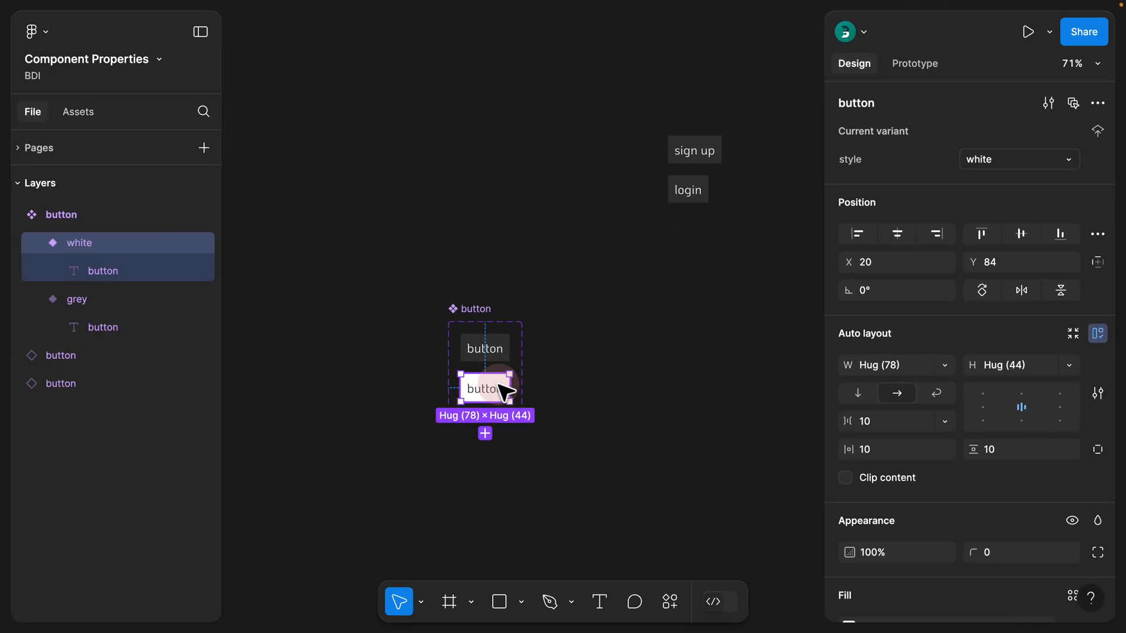
left_click(110, 273)
scroll(973, 455, "down", 3)
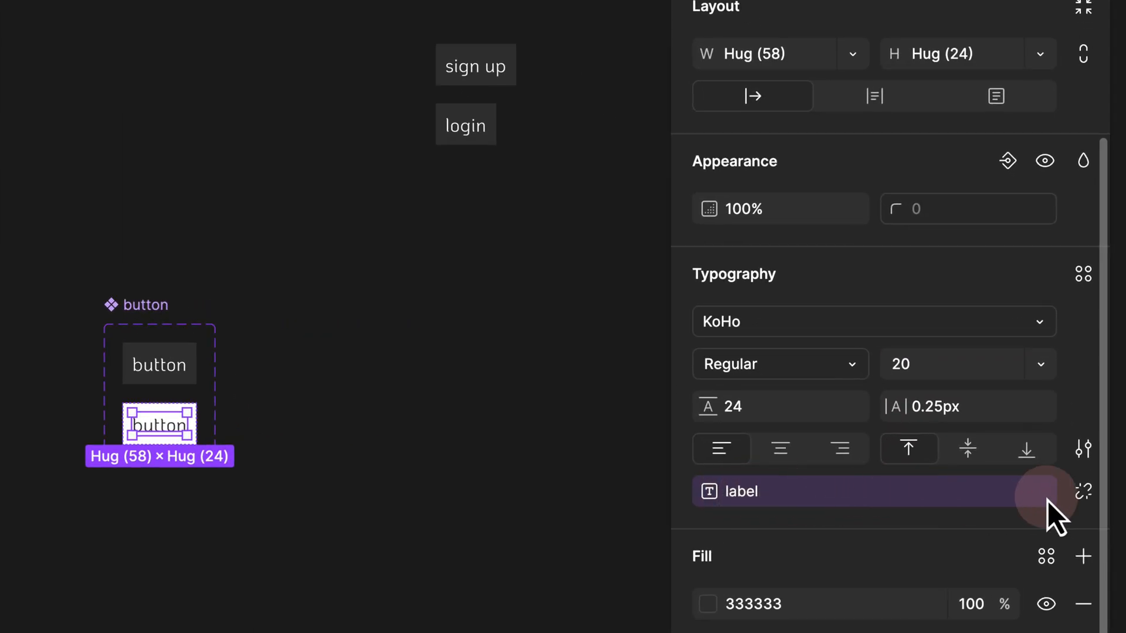
left_click(1079, 499)
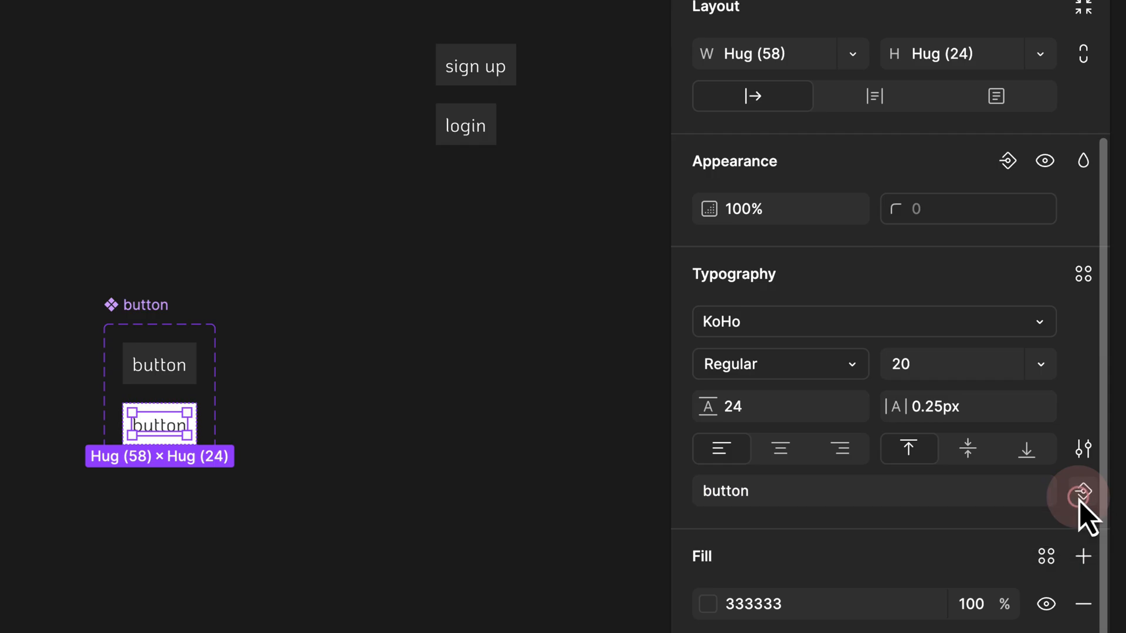
- Test switching the sign up instance to the white style with the variant's label property detached, and undo it
left_click(495, 68)
scroll(754, 222, "up", 5)
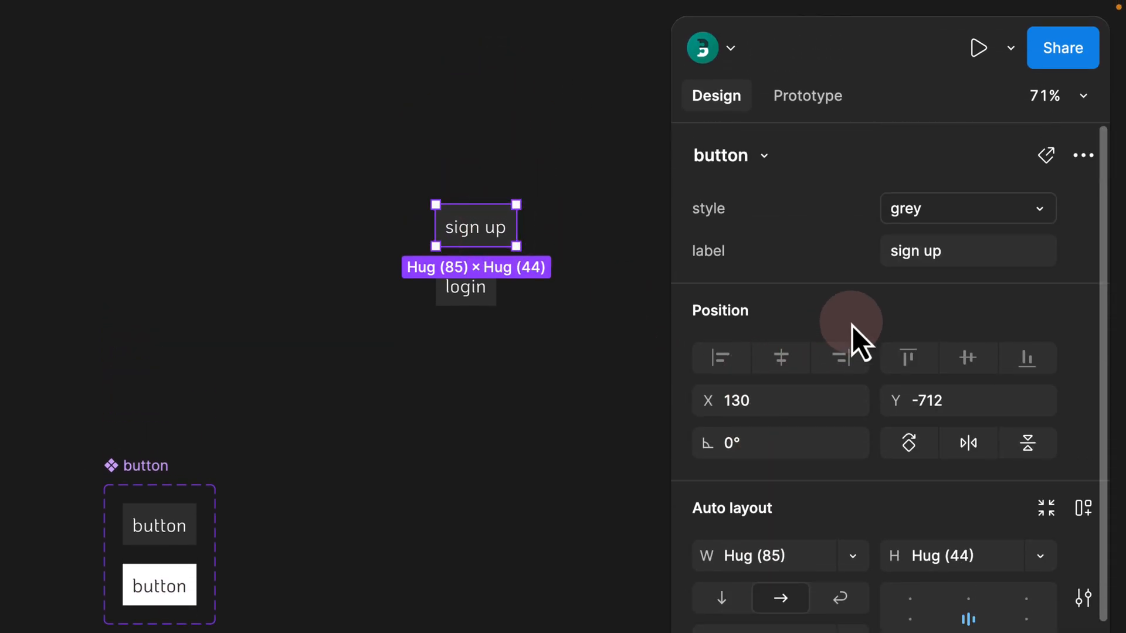
left_click(930, 215)
left_click(927, 238)
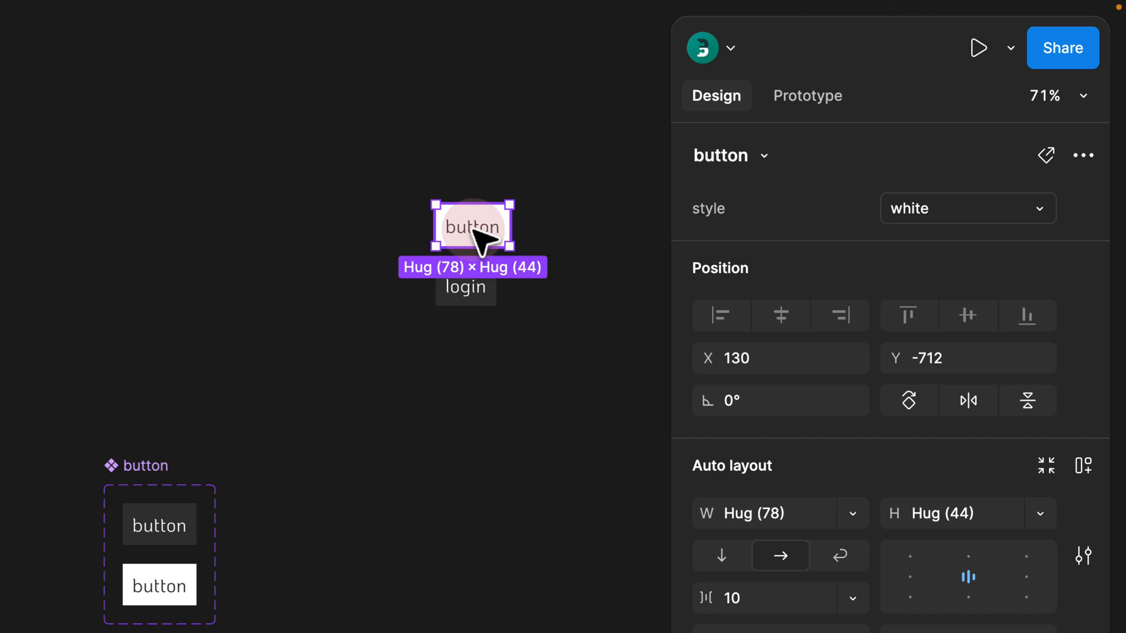
left_click(360, 289)
key("super+z")
key("super+z")
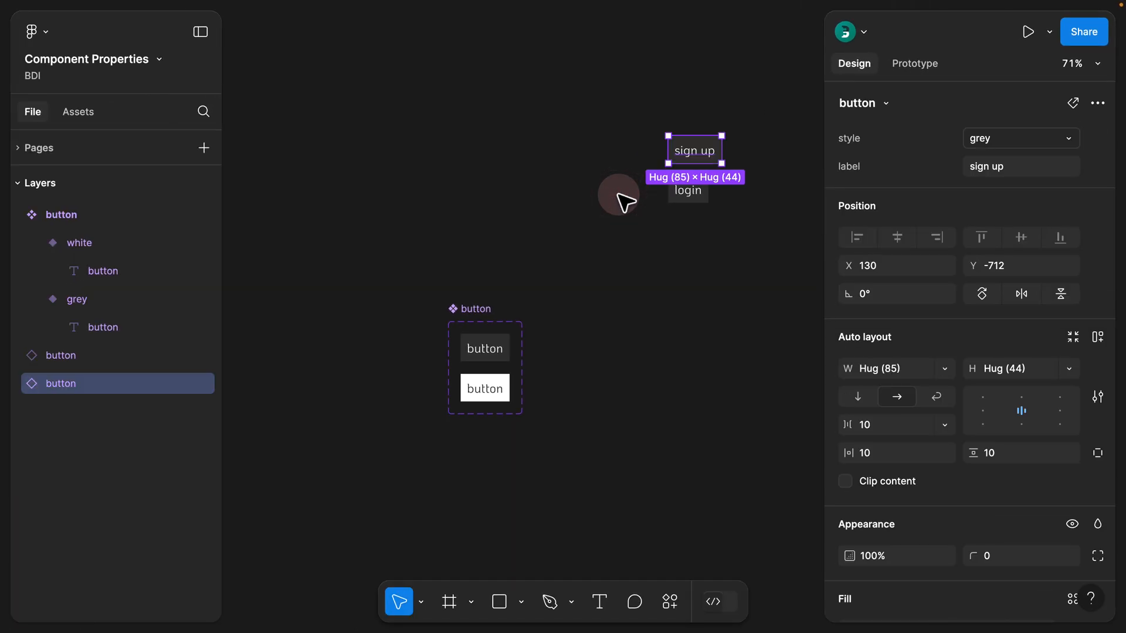
- Apply the label property to the white variant's text layer and check the grey variant's text for the same property
left_click(502, 392)
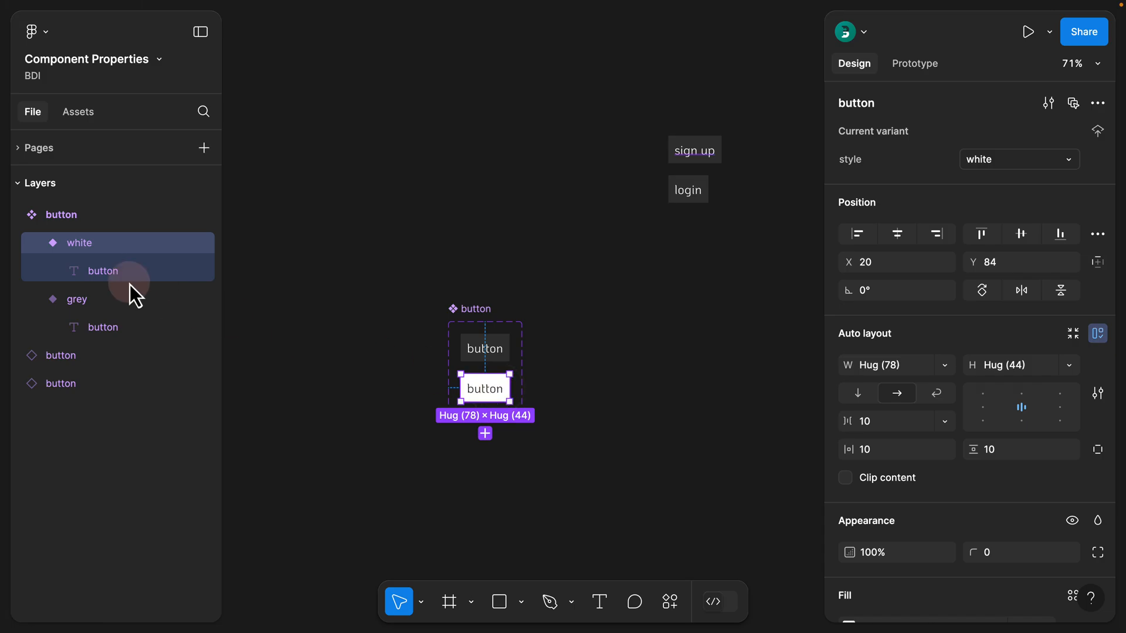
left_click(110, 276)
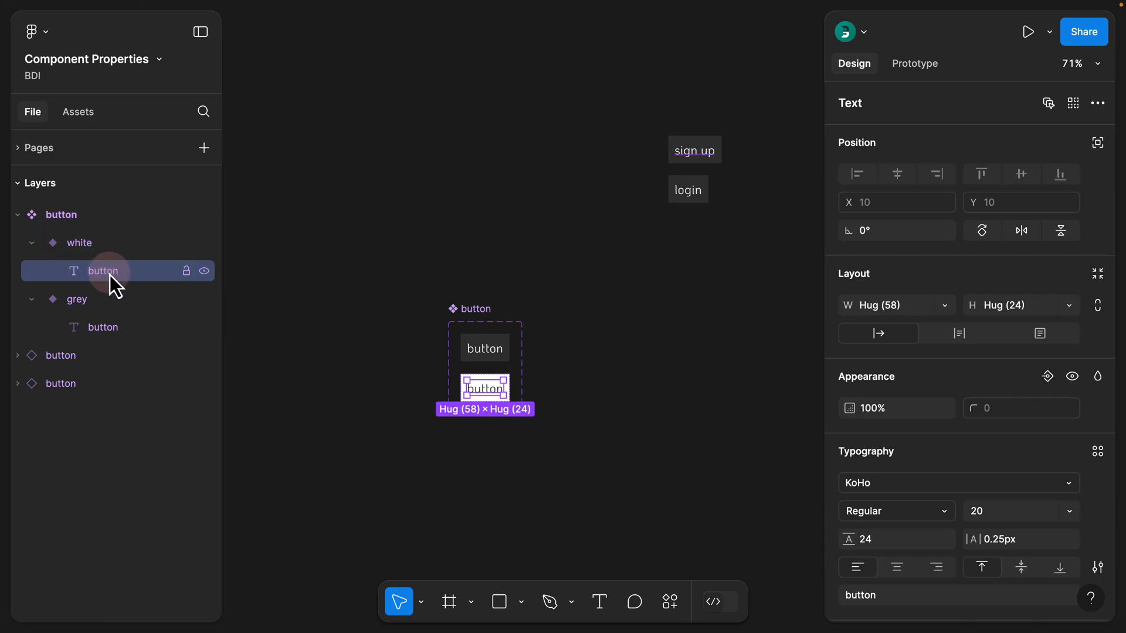
scroll(917, 458, "down", 1)
scroll(917, 459, "down", 5)
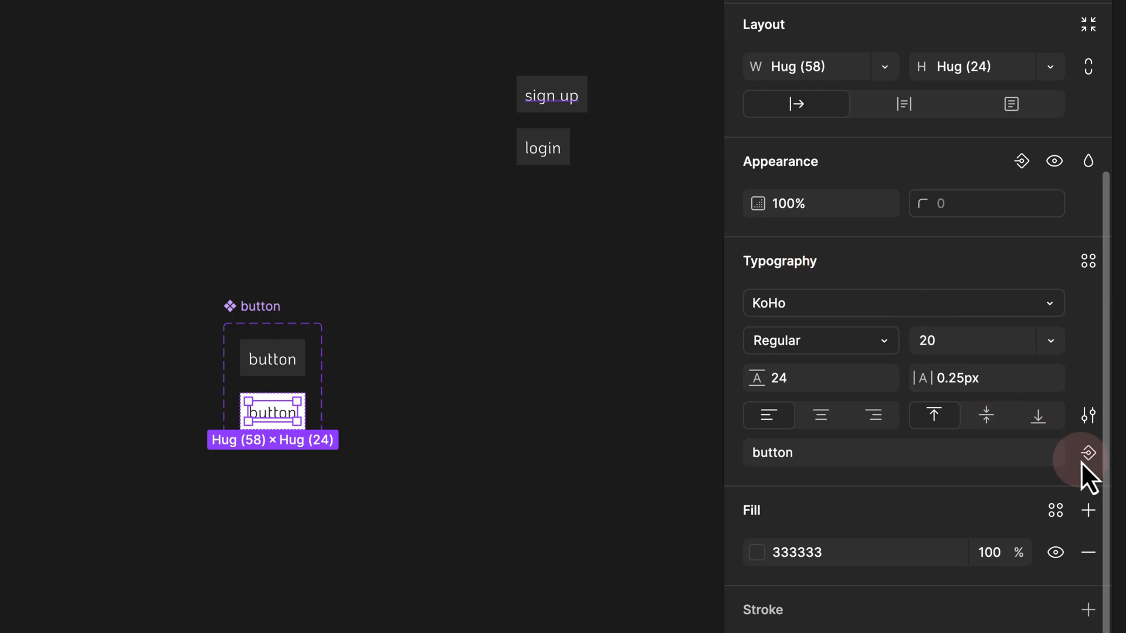
left_click(1087, 454)
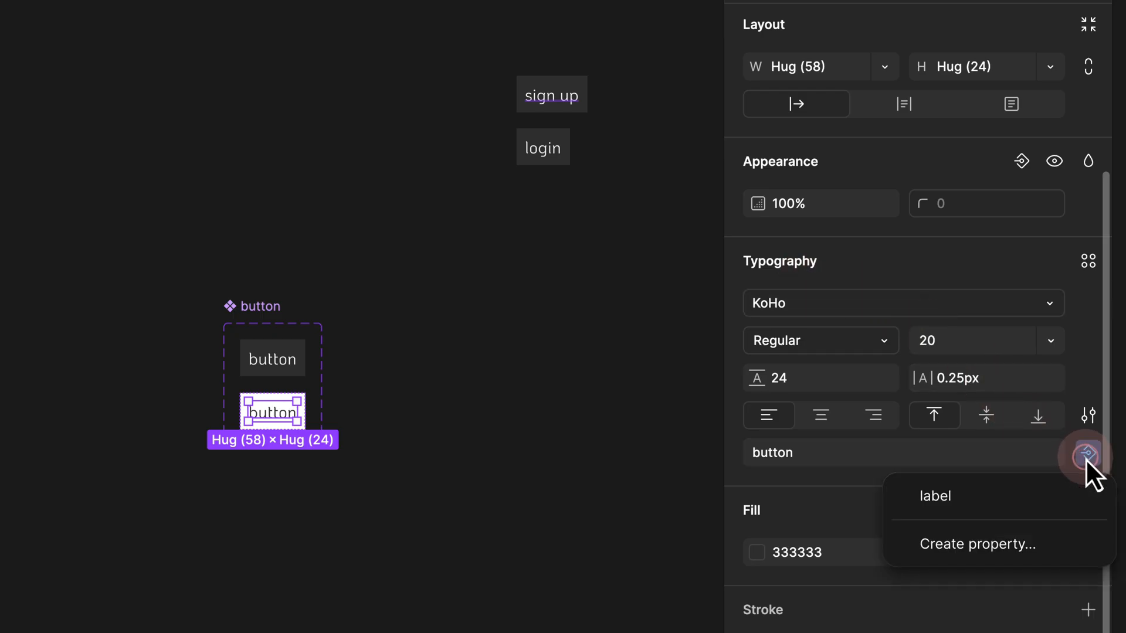
left_click(951, 497)
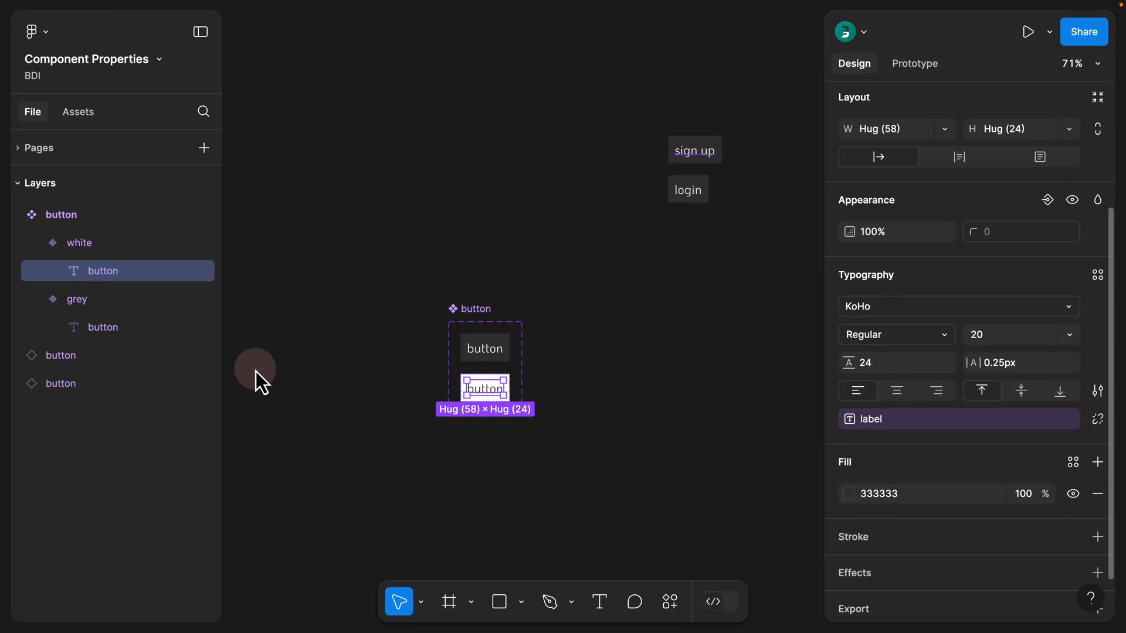
left_click(101, 328)
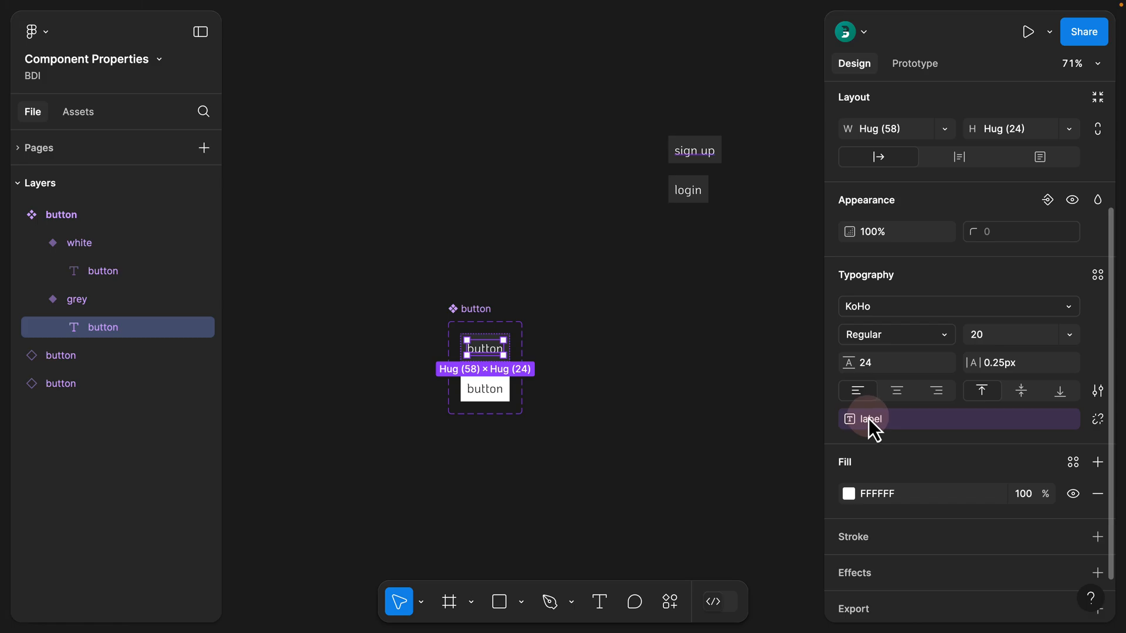
- Toggle the login instance's style between white and grey, leave it on white, and deselect it
left_click(684, 189)
scroll(887, 180, "up", 5)
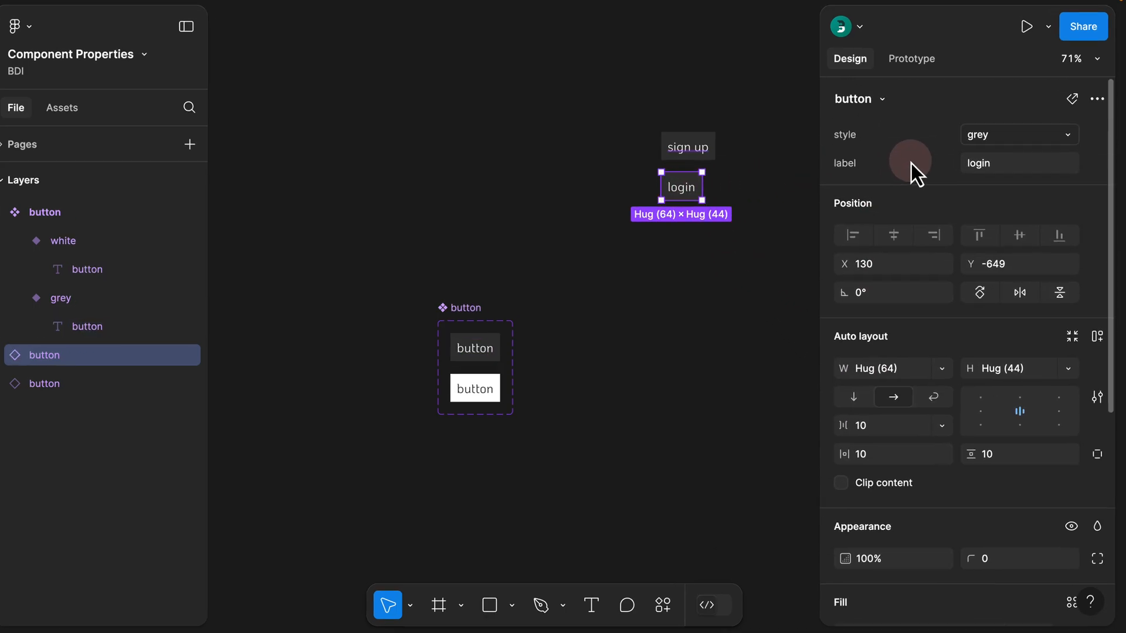
left_click(997, 136)
left_click(949, 97)
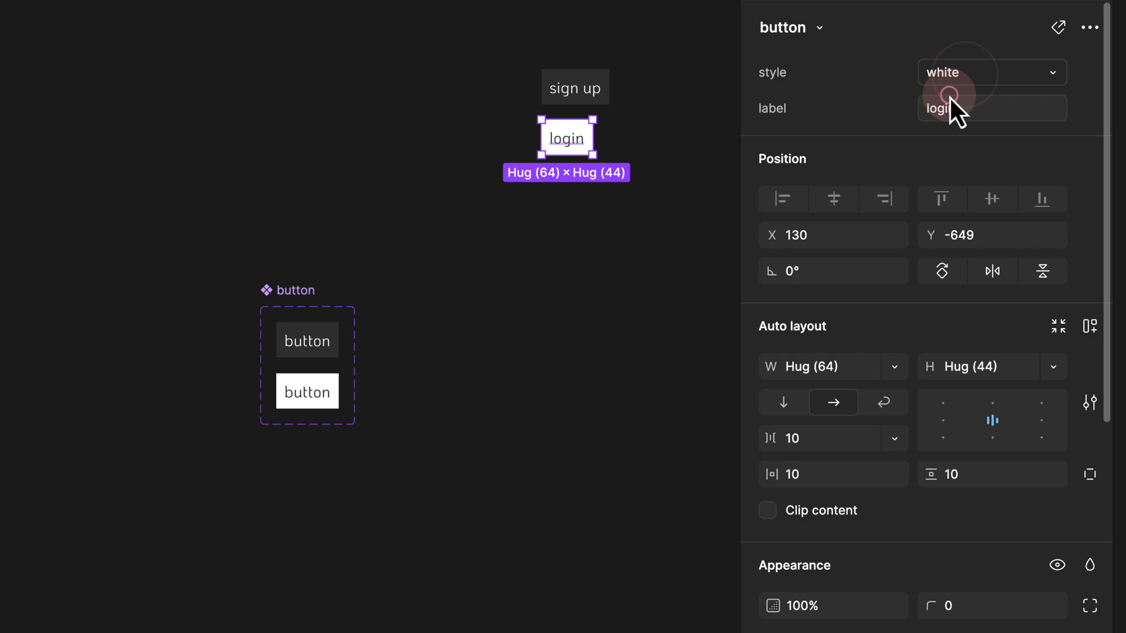
left_click(938, 61)
left_click(931, 52)
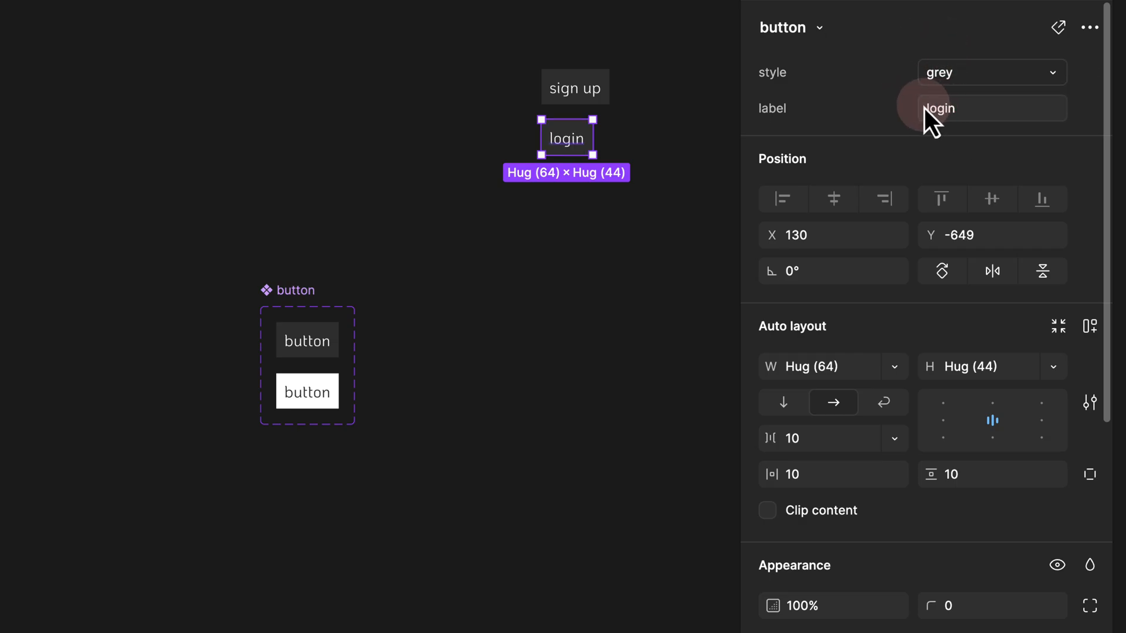
left_click(966, 72)
left_click(964, 98)
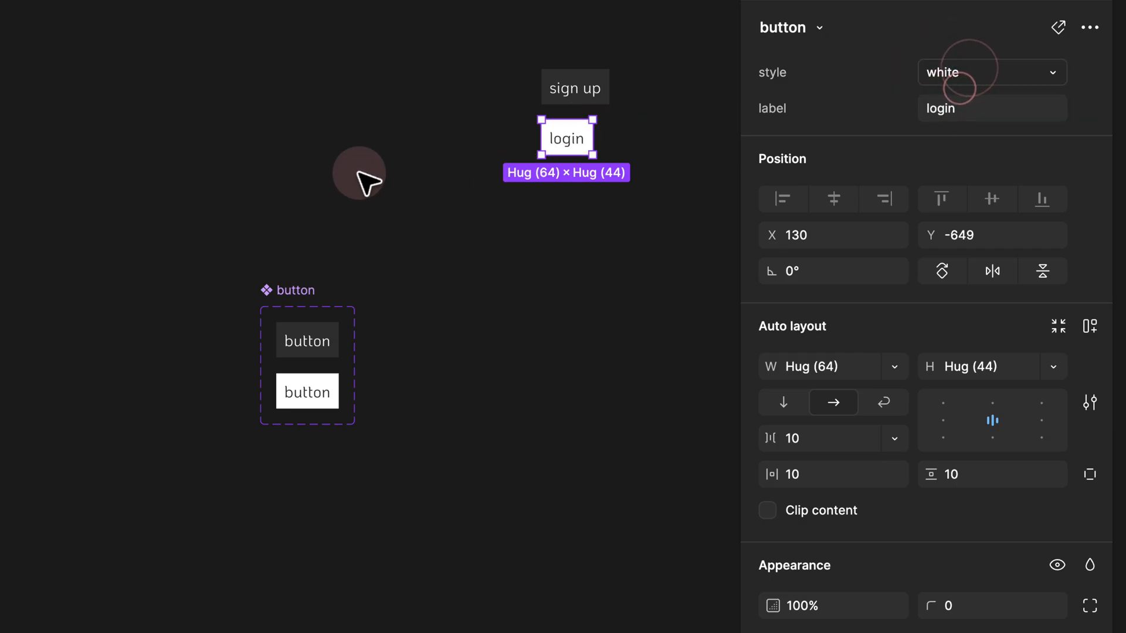
left_click(359, 173)
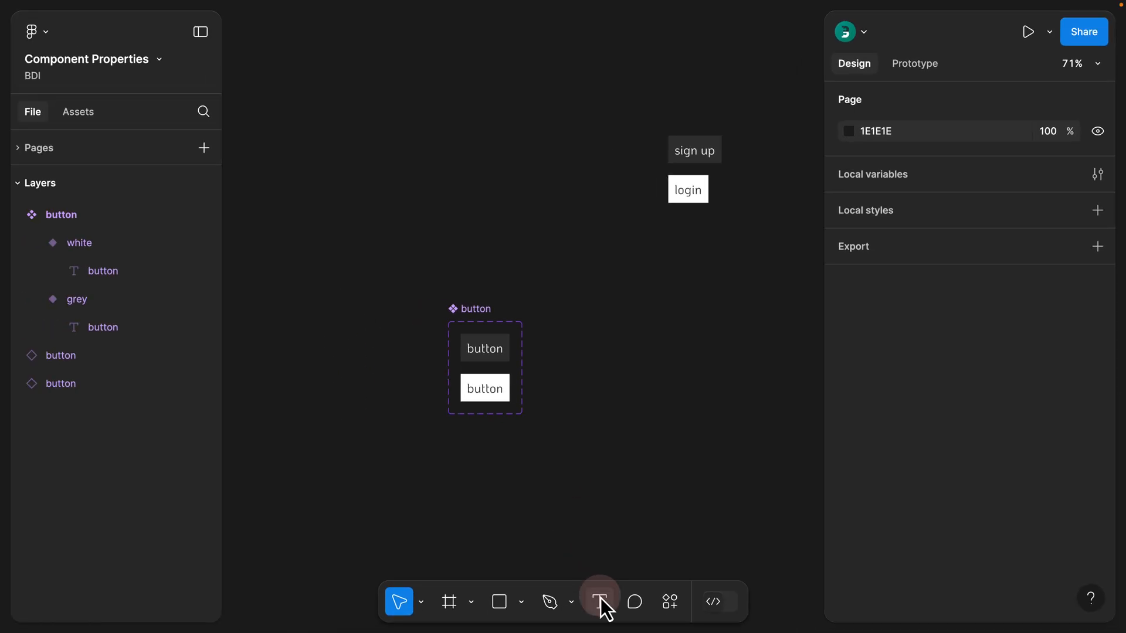
- Add a text layer reading Header on the empty canvas beside the button component set
left_click(599, 602)
left_click(657, 382)
type("H")
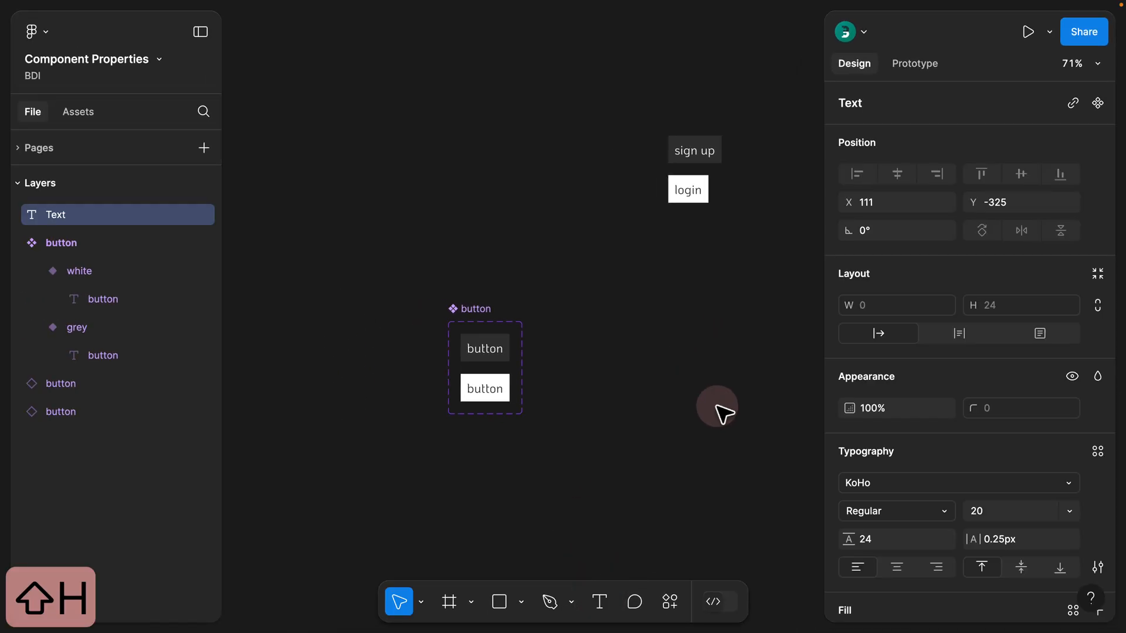
type("eader")
left_click(897, 330)
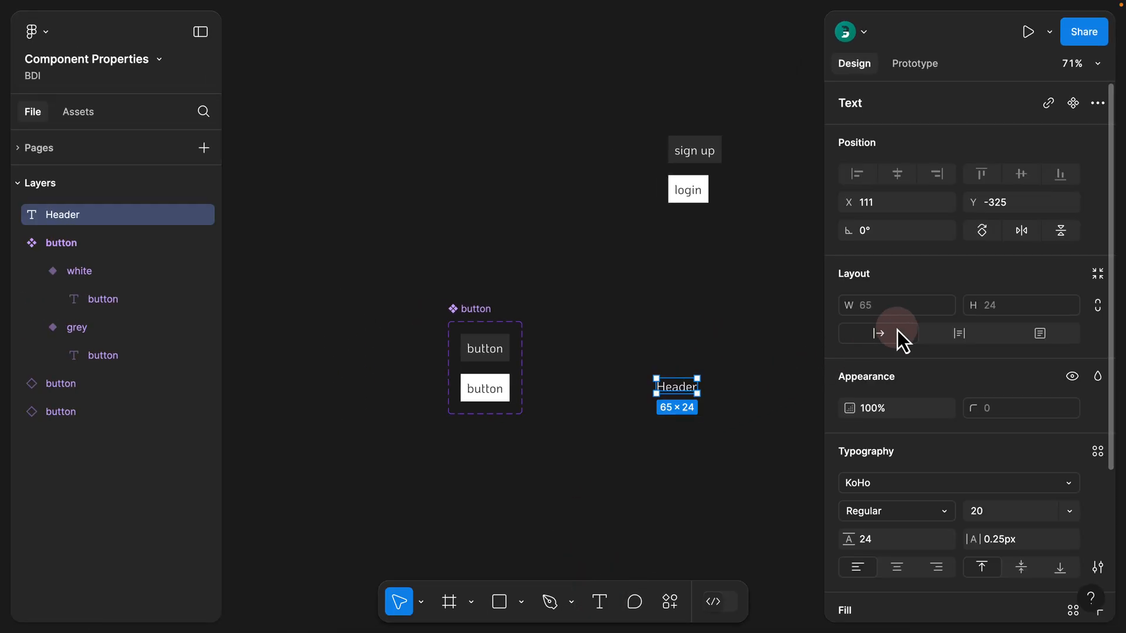
- Set the Header text to SemiBold, size 32, with a 333333 fill, and move it closer to the button set
scroll(897, 330, "down", 3)
left_click(910, 330)
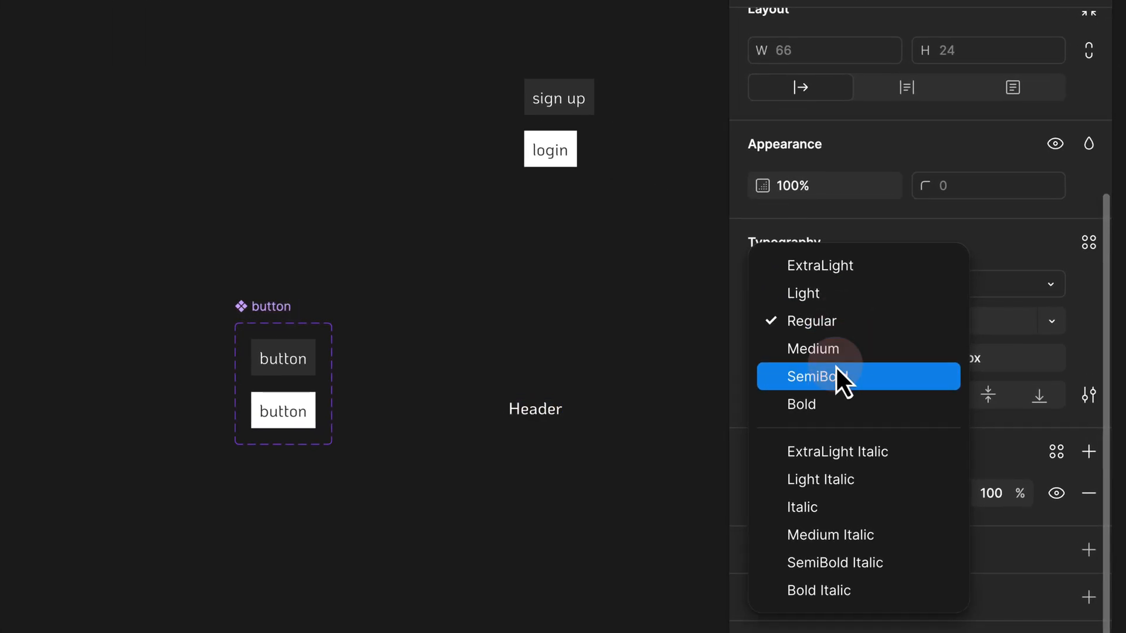
left_click(837, 369)
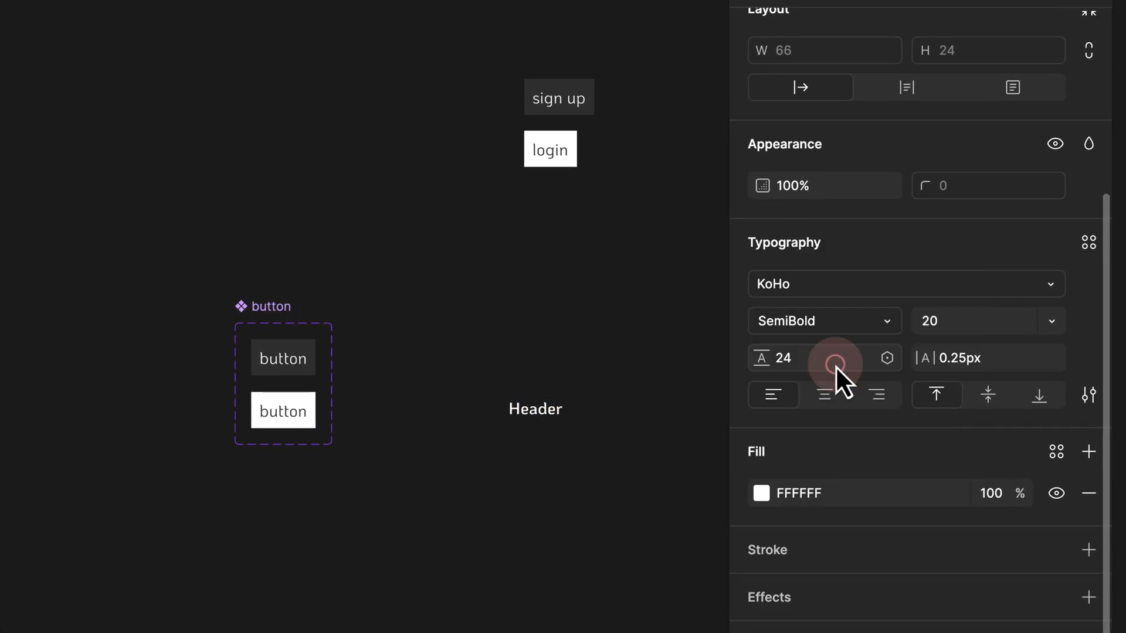
left_click(1051, 329)
left_click(984, 385)
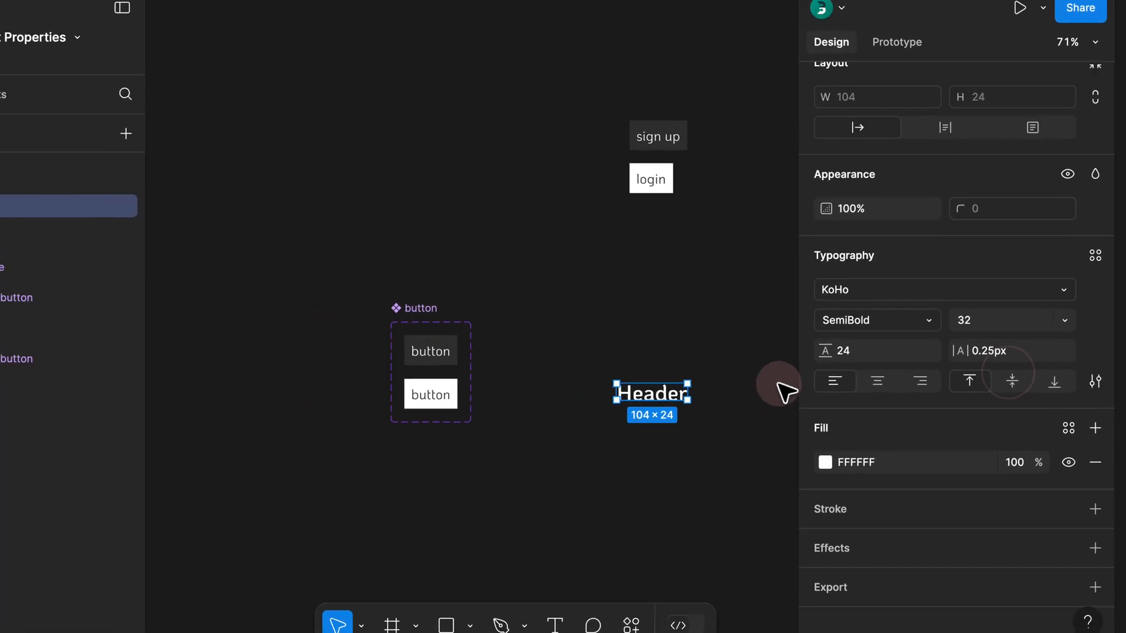
key("Escape")
left_click_drag(544, 411, 481, 413)
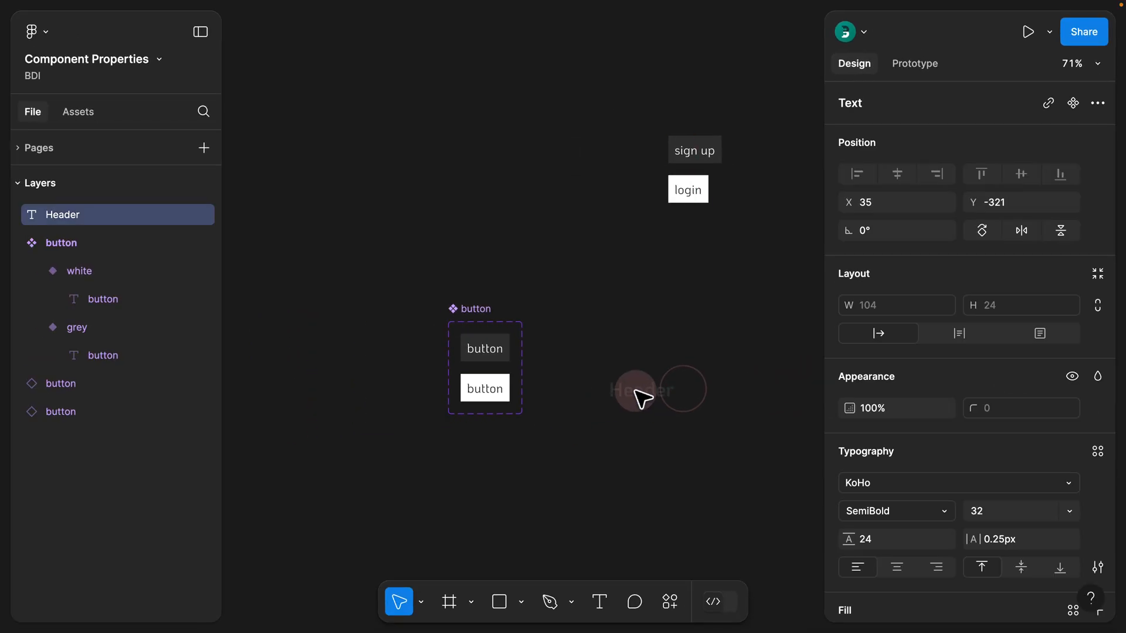
- Duplicate the Header text directly below the original and set the copy to Regular weight, size 20
left_click_drag(639, 399, 664, 415)
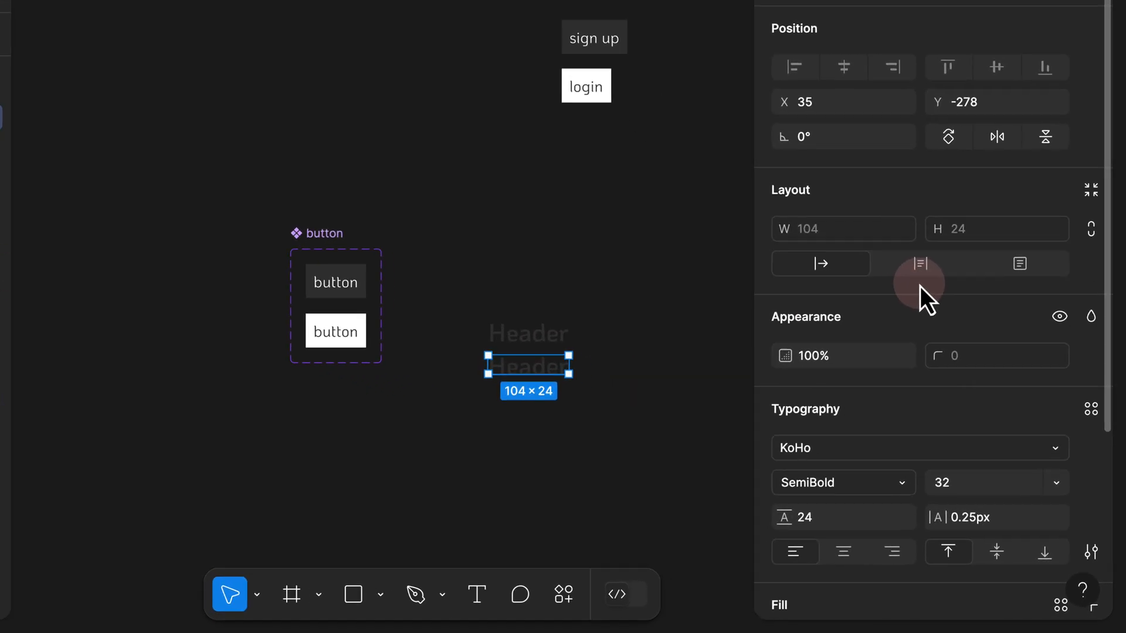
scroll(918, 285, "down", 5)
left_click(1048, 239)
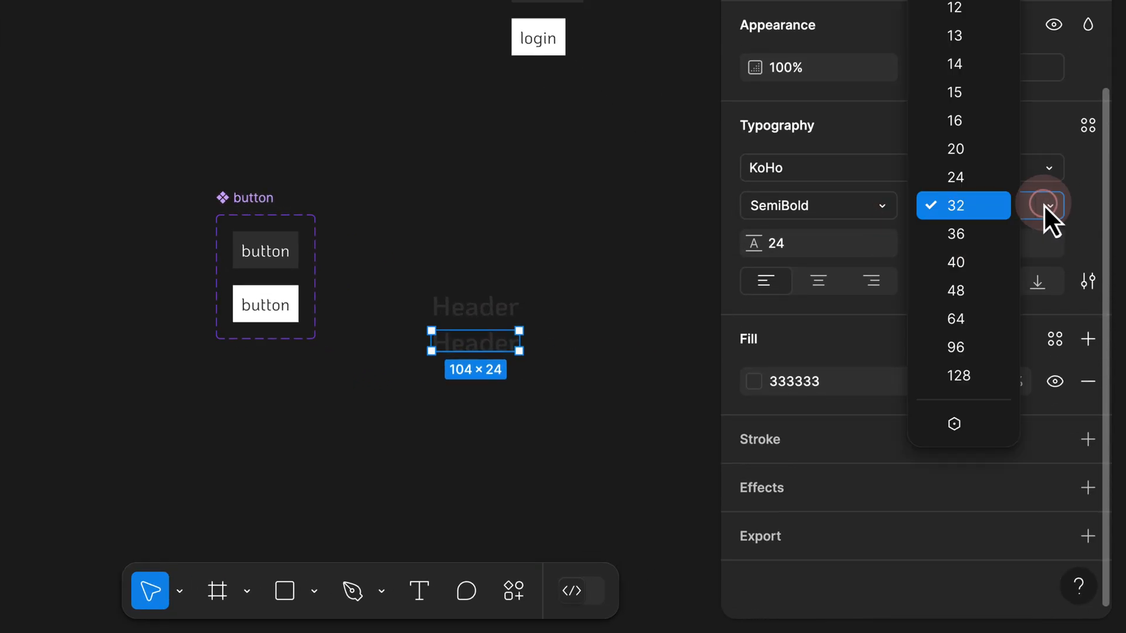
left_click(997, 151)
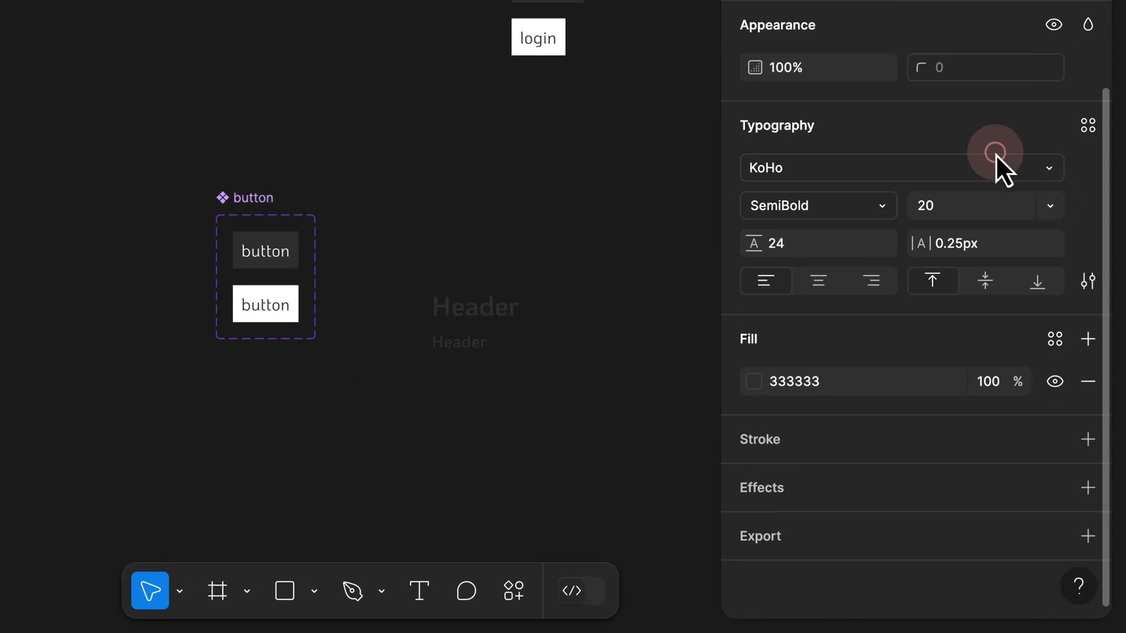
left_click(882, 207)
left_click(808, 151)
- Set the duplicated text's fill lightness to 50 and change its wording to Paragraph
left_click(817, 377)
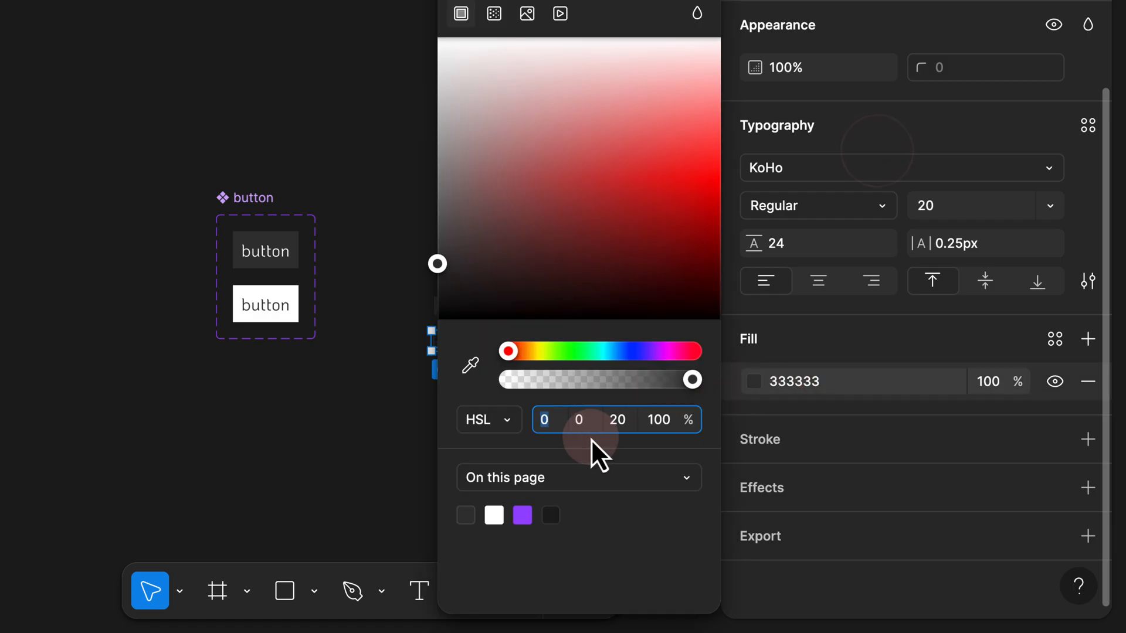
type("50")
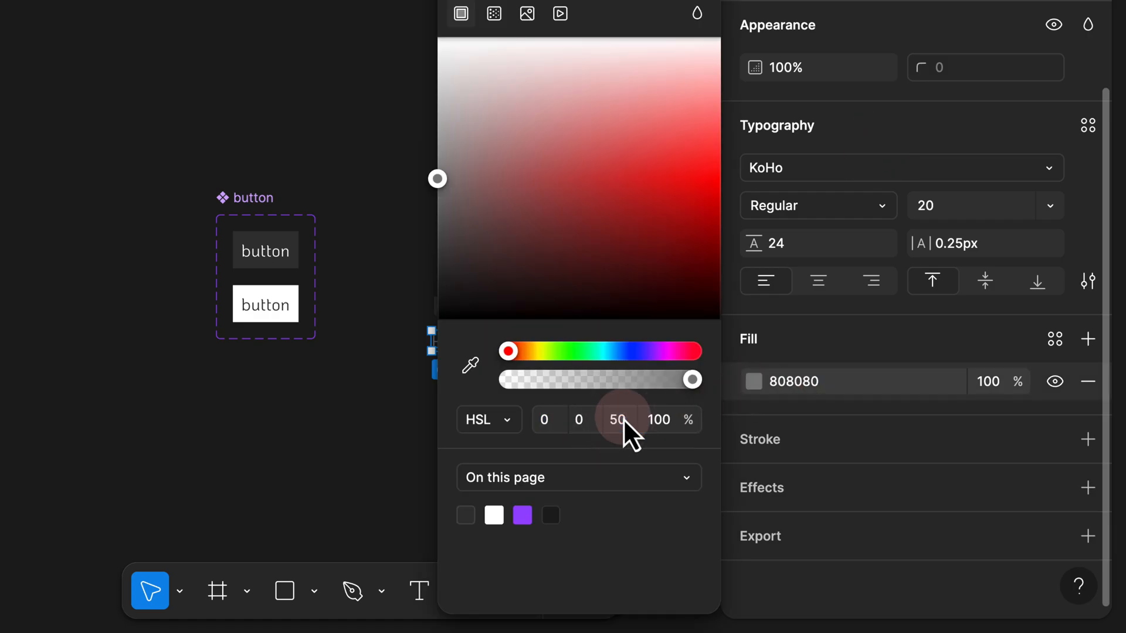
left_click(452, 340)
left_click(458, 340)
double_click(458, 340)
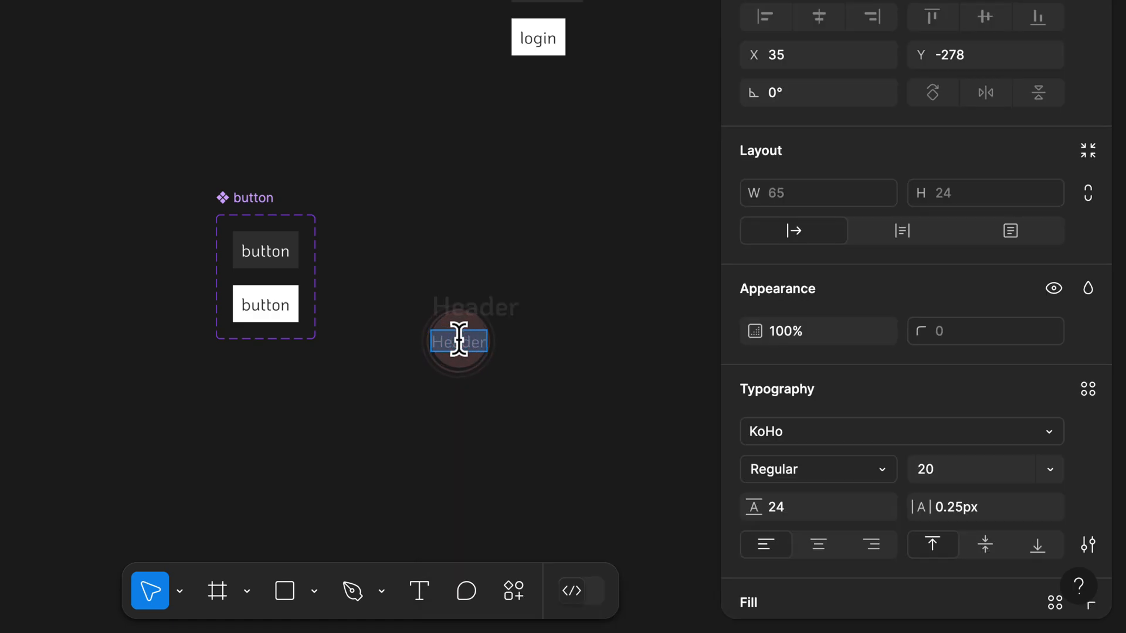
type("Paragraph")
left_click(449, 392)
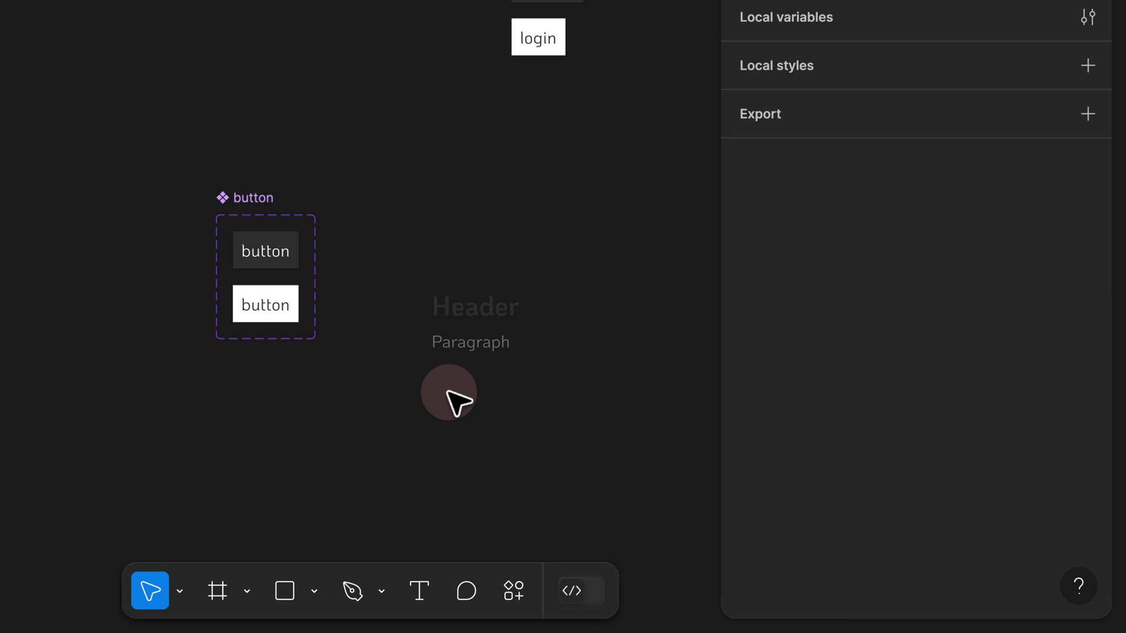
- Wrap the Header and Paragraph texts in an auto layout frame and rename the frame Card
left_click_drag(382, 407, 622, 274)
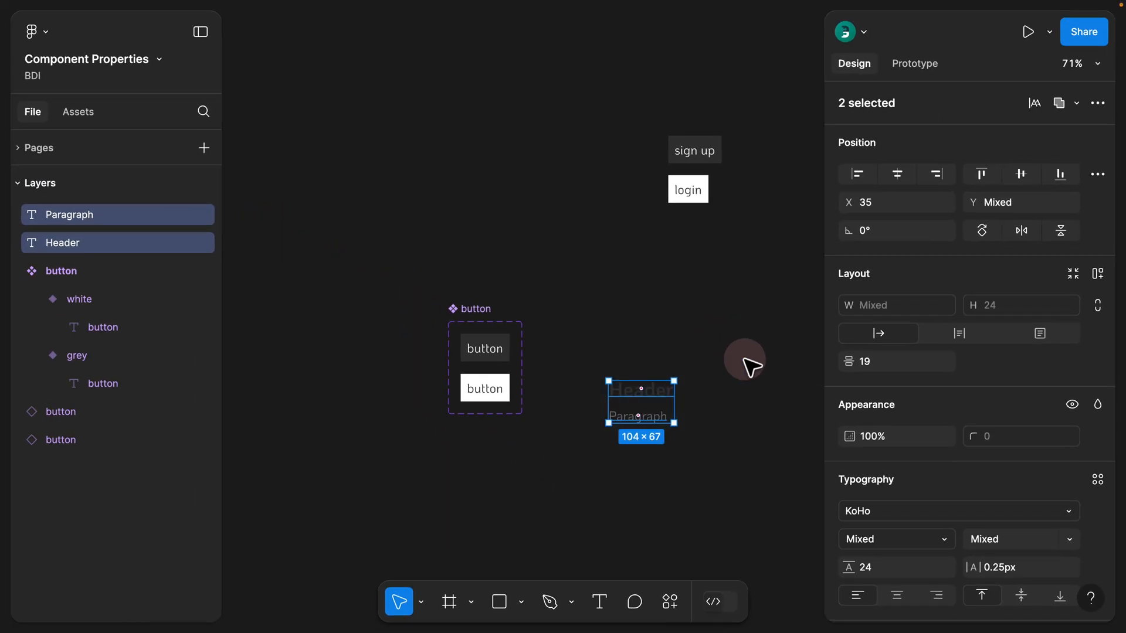
key("shift+a")
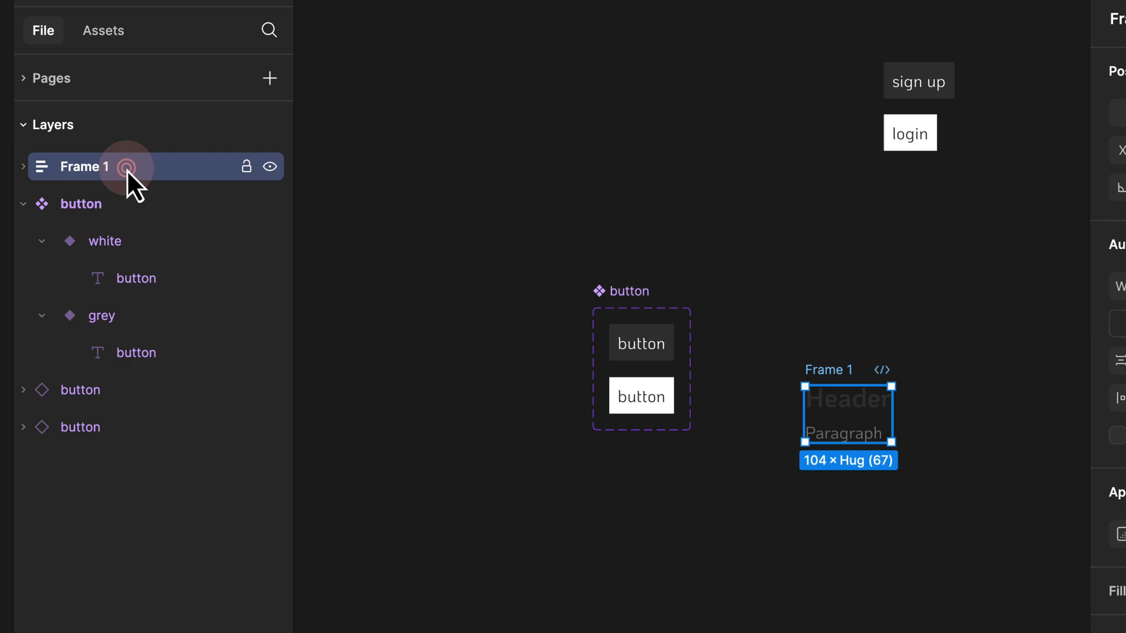
double_click(126, 170)
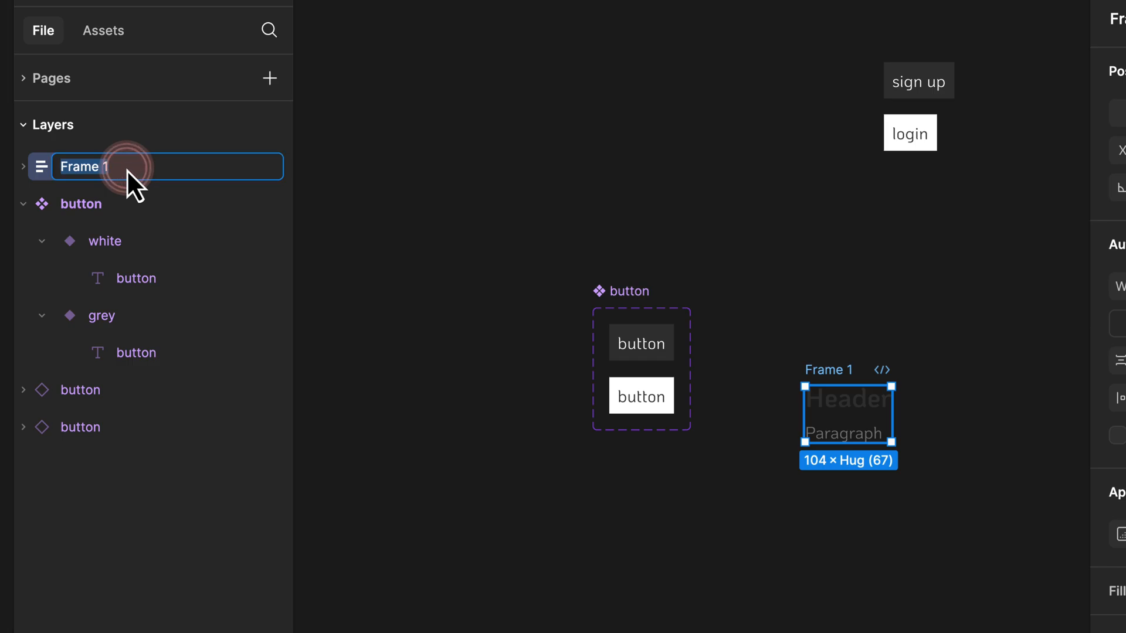
type("Card")
key("Return")
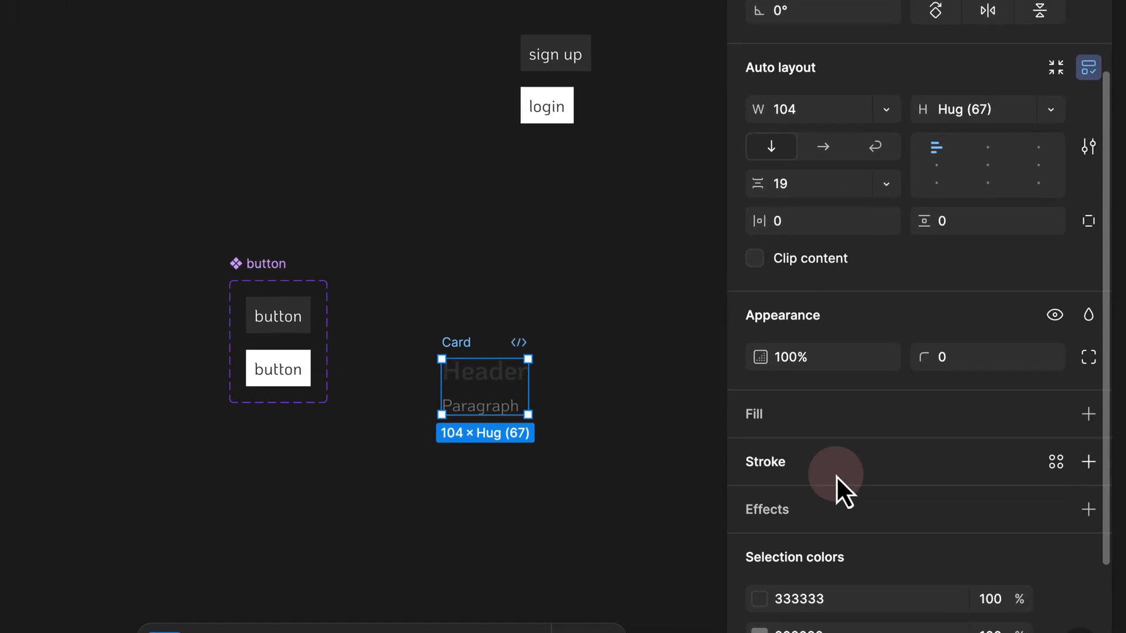
- Add an FFFFFF fill to the Card frame and set its vertical item spacing to 8
left_click(1087, 415)
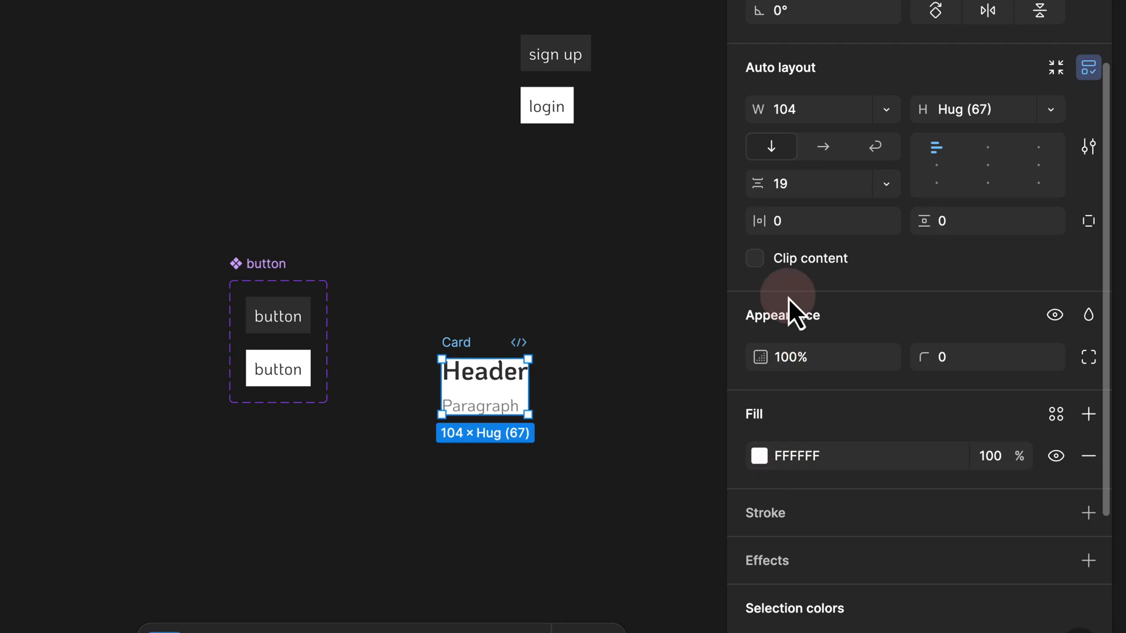
scroll(791, 267, "up", 3)
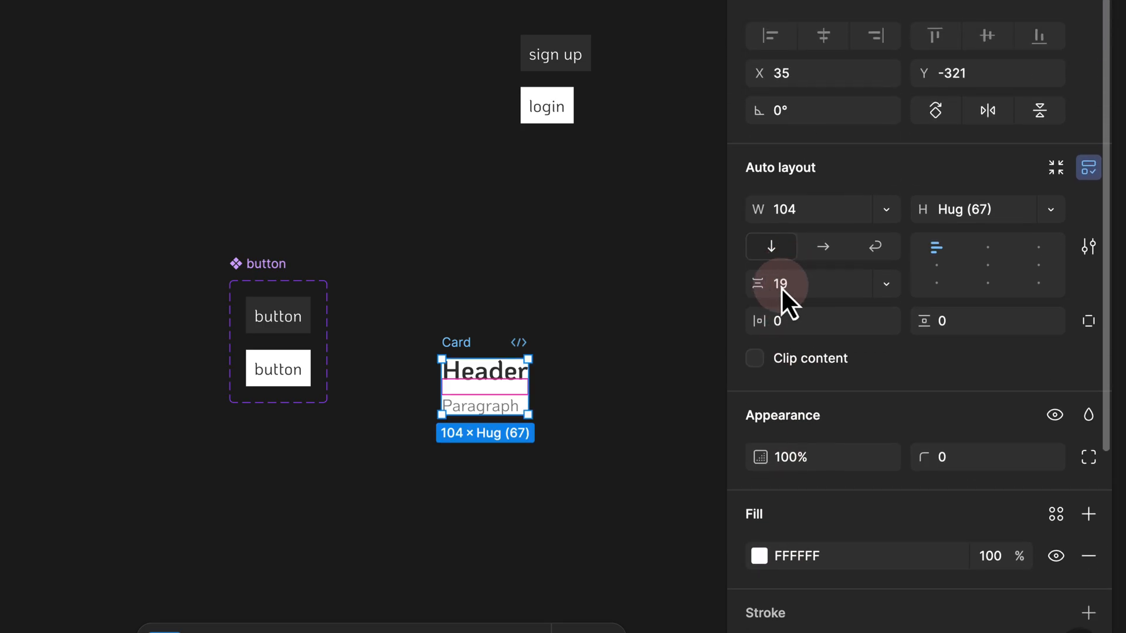
left_click(783, 287)
type("8")
key("Return")
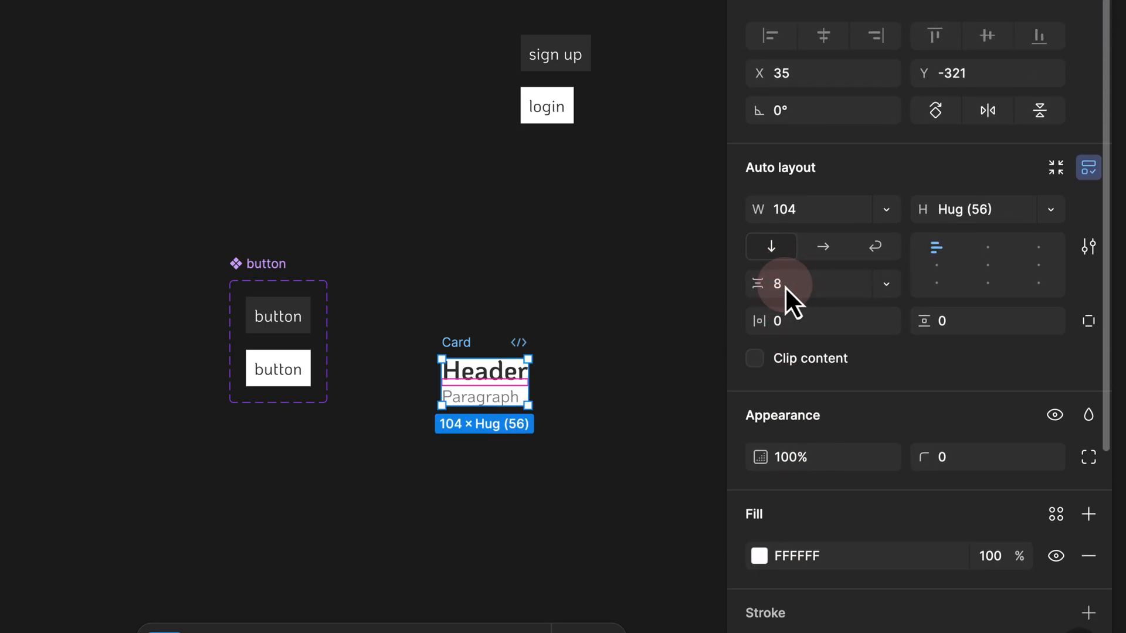
- Set the Card frame's padding to 24 on all sides and deselect it
left_click(822, 326, "super")
type("24")
key("Return")
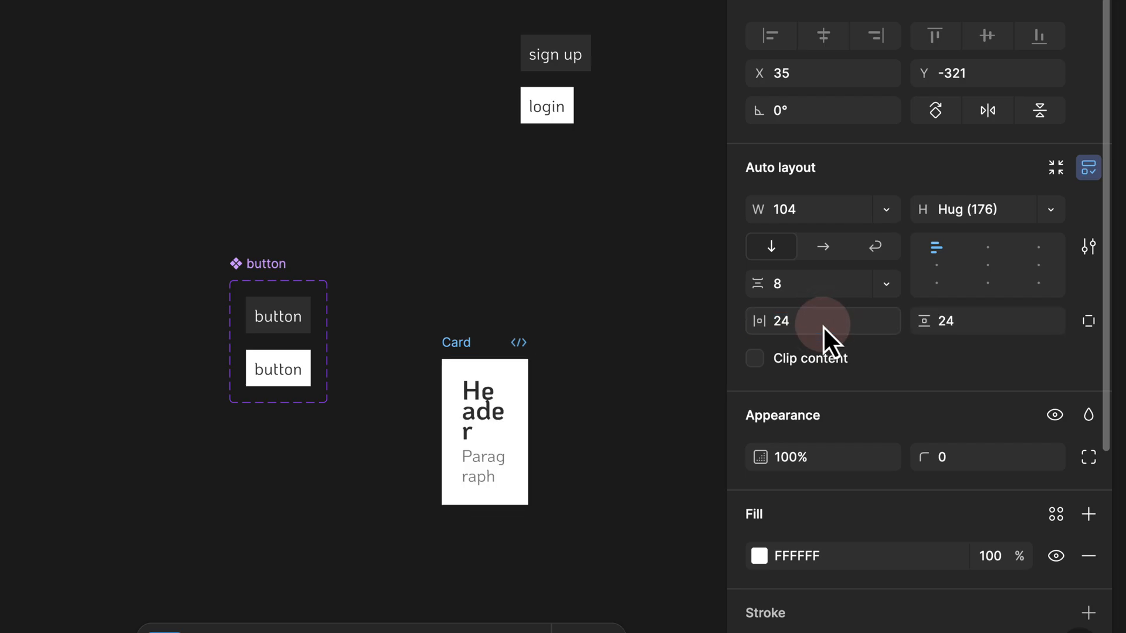
left_click(511, 297)
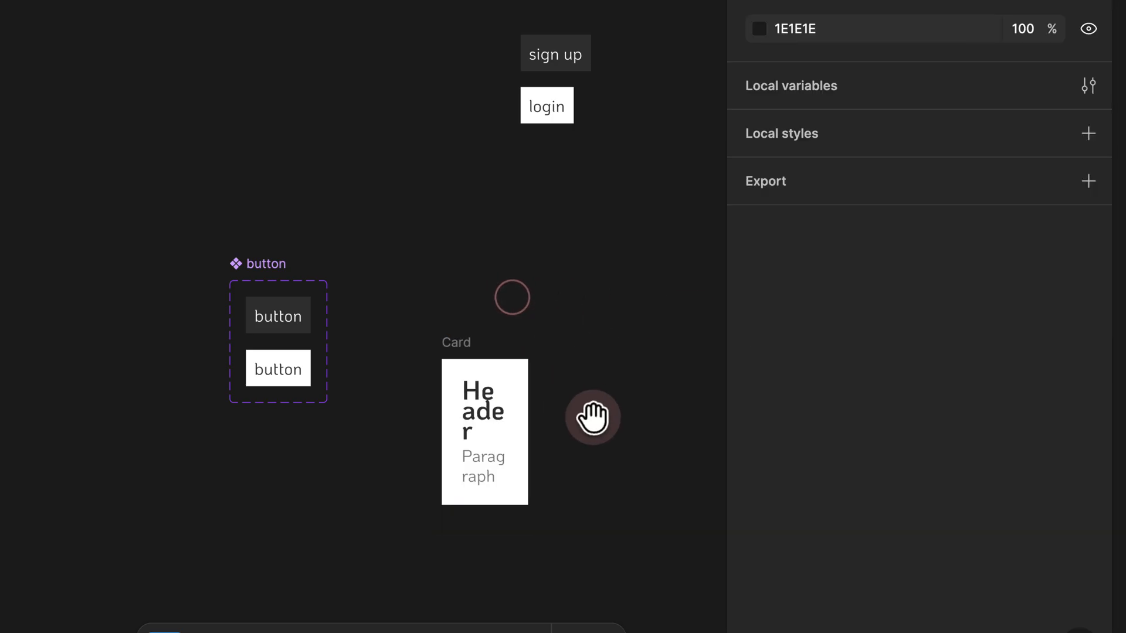
- Move the Card frame closer to the button set and widen it until Header and Paragraph each fit on one line
left_click_drag(593, 417, 446, 327)
left_click_drag(288, 259, 236, 291)
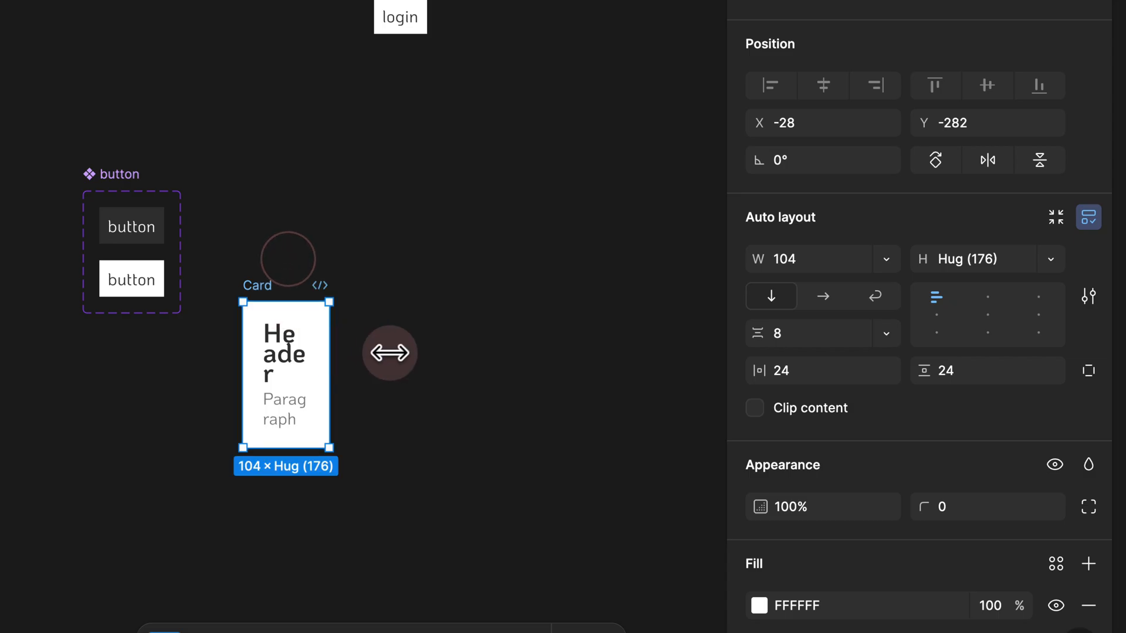
left_click_drag(390, 352, 621, 352)
- Select the chevron-down, chevron-up, minus and plus icon frames above the button set and deselect them
left_click_drag(416, 146, 98, 76)
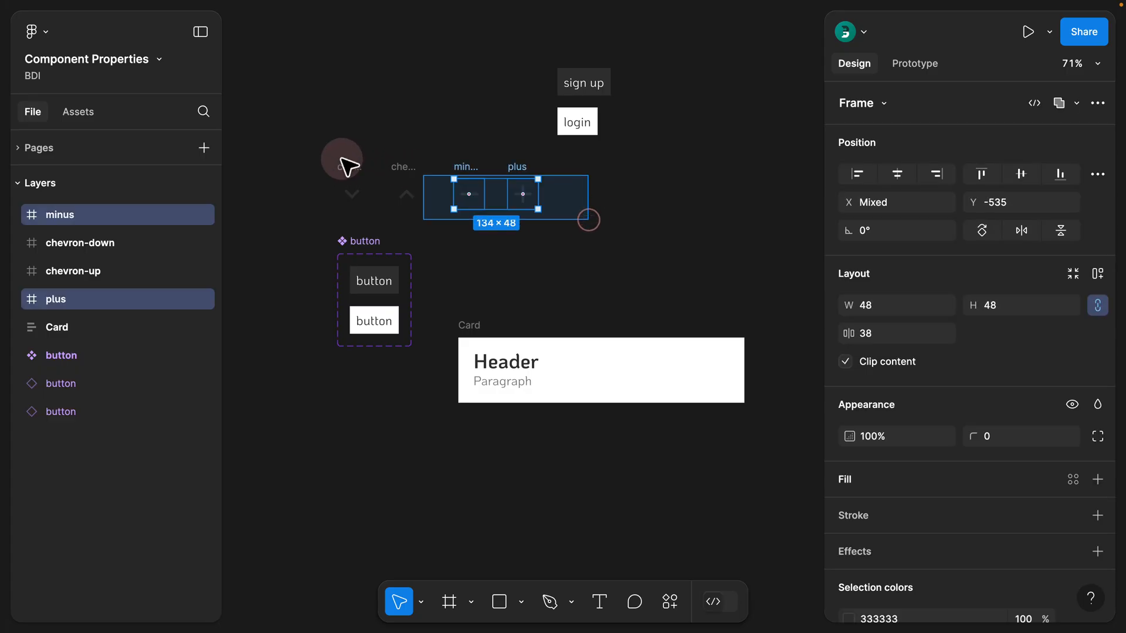
left_click_drag(341, 156, 306, 154)
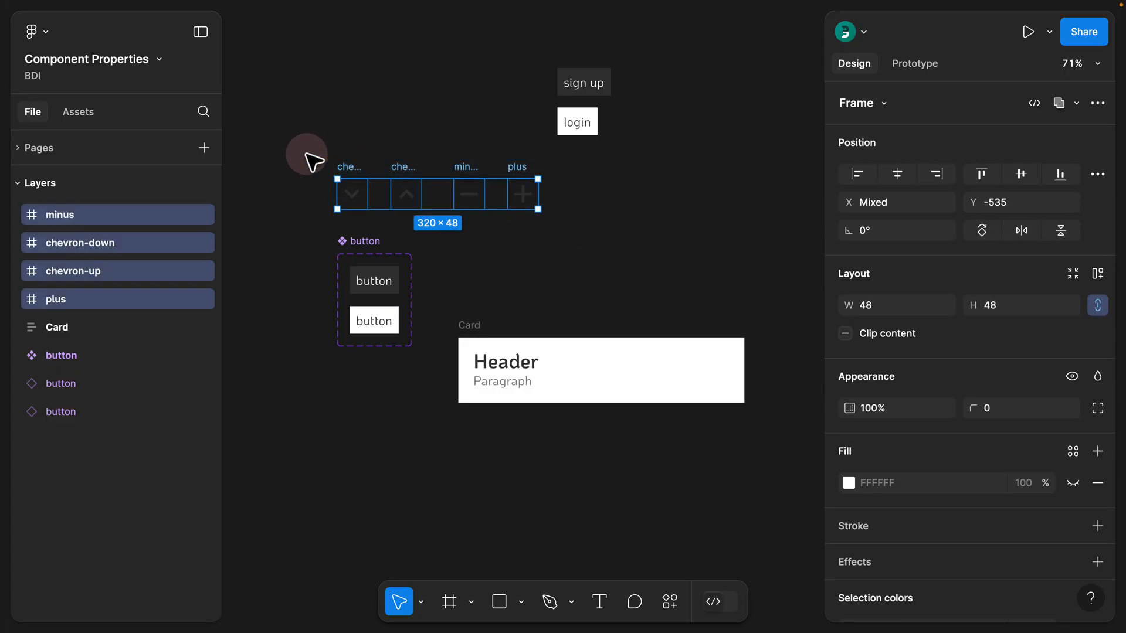
left_click(514, 258)
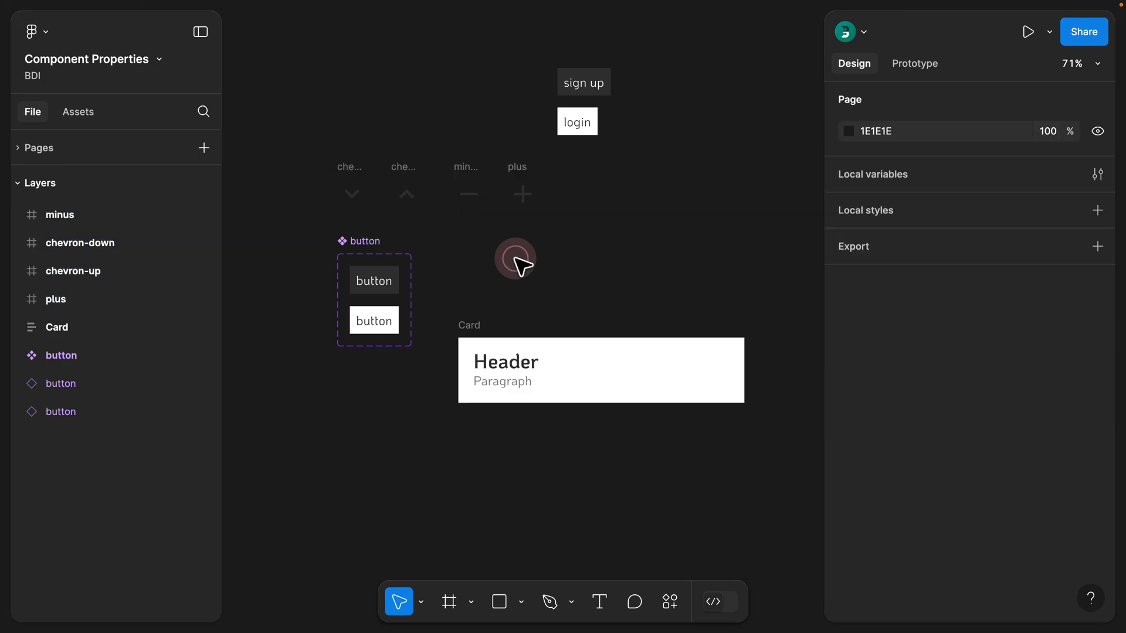
- Search the plugins for icons, refine the search to lucid, and view the details of Lucide Icons
left_click(672, 610)
left_click(525, 317)
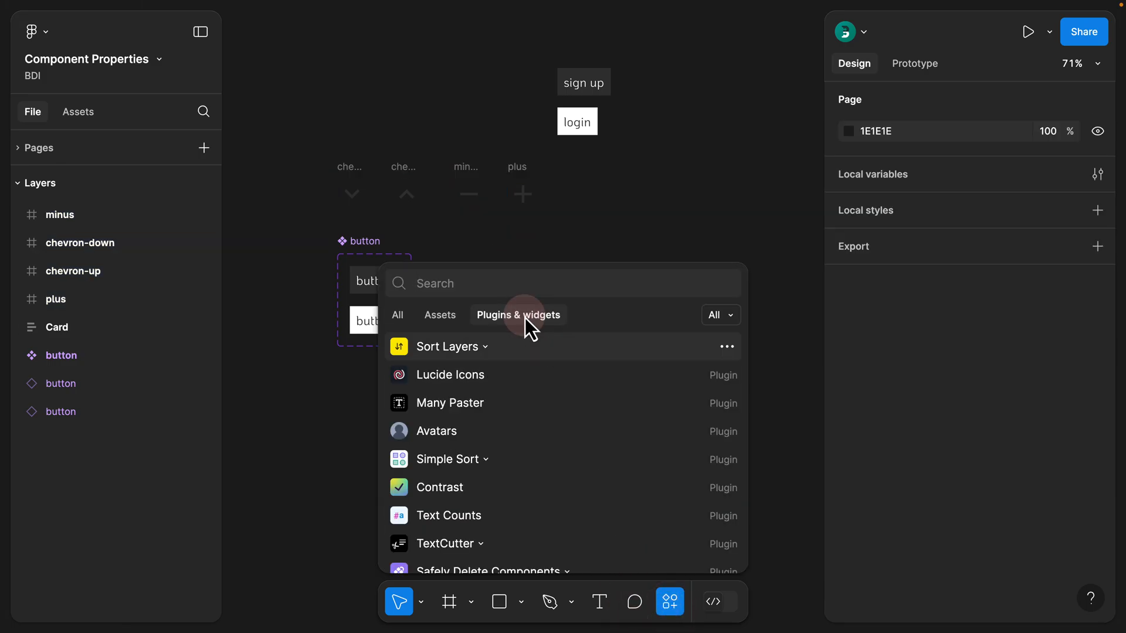
type("icons")
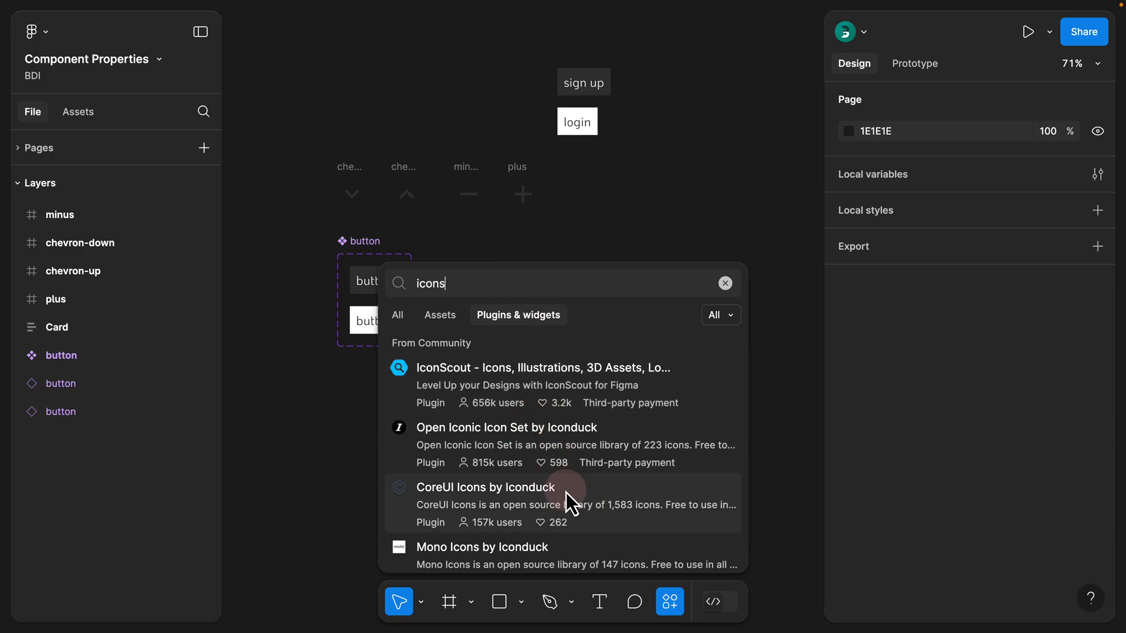
key("ctrl+a")
type("lucid")
left_click(727, 347)
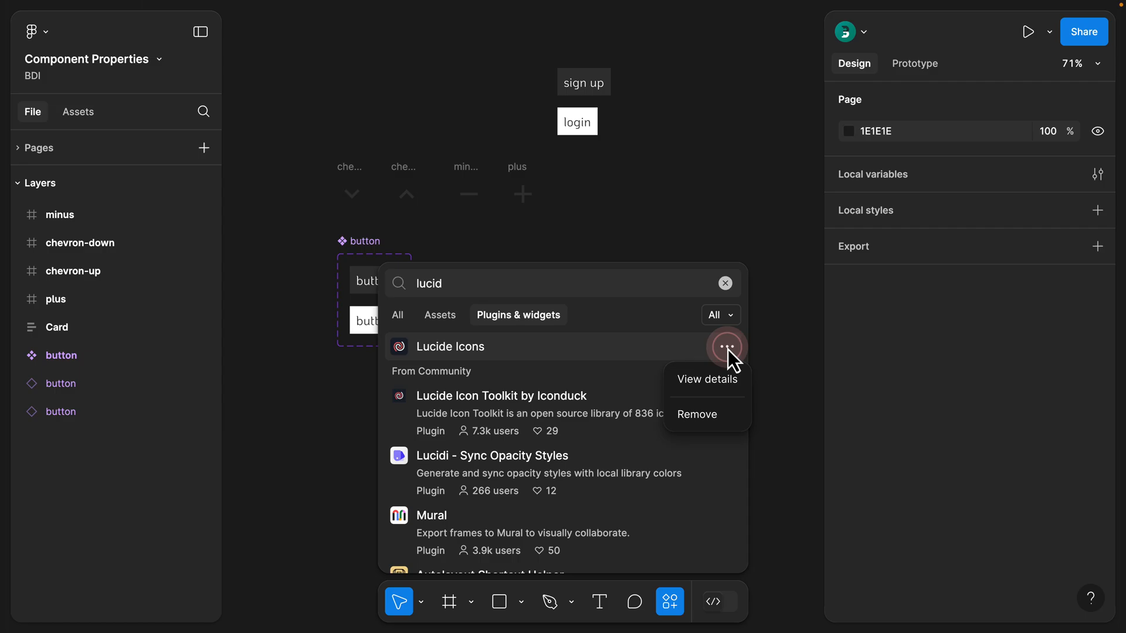
left_click(716, 379)
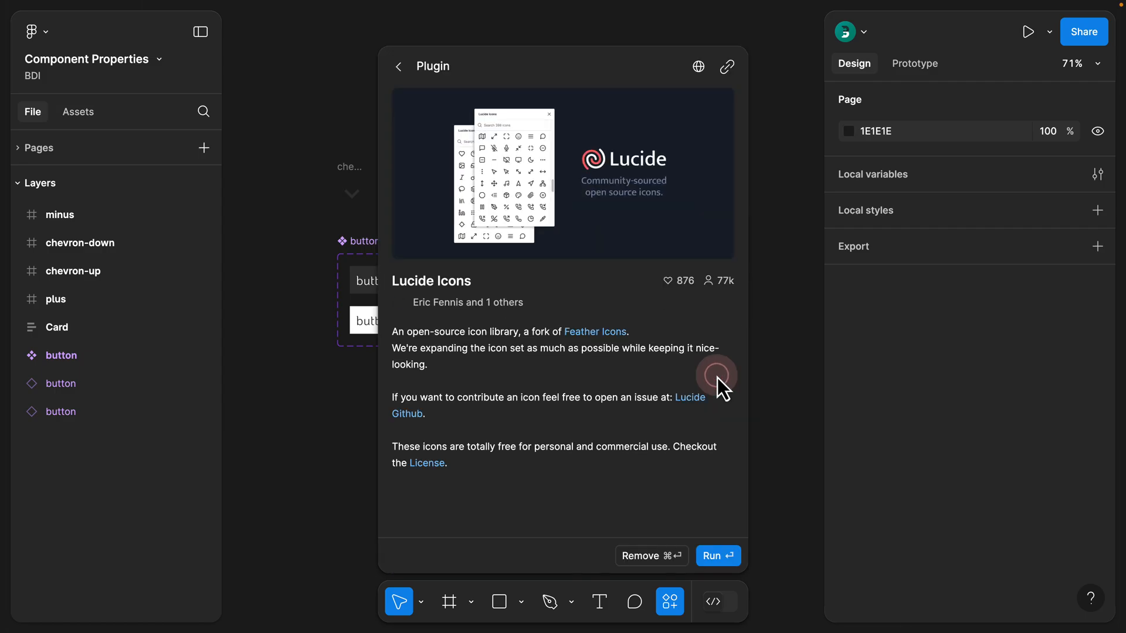
- Run the Lucide Icons plugin, search its library for chevron, and close the plugin
left_click(720, 555)
left_click_drag(332, 243, 307, 103)
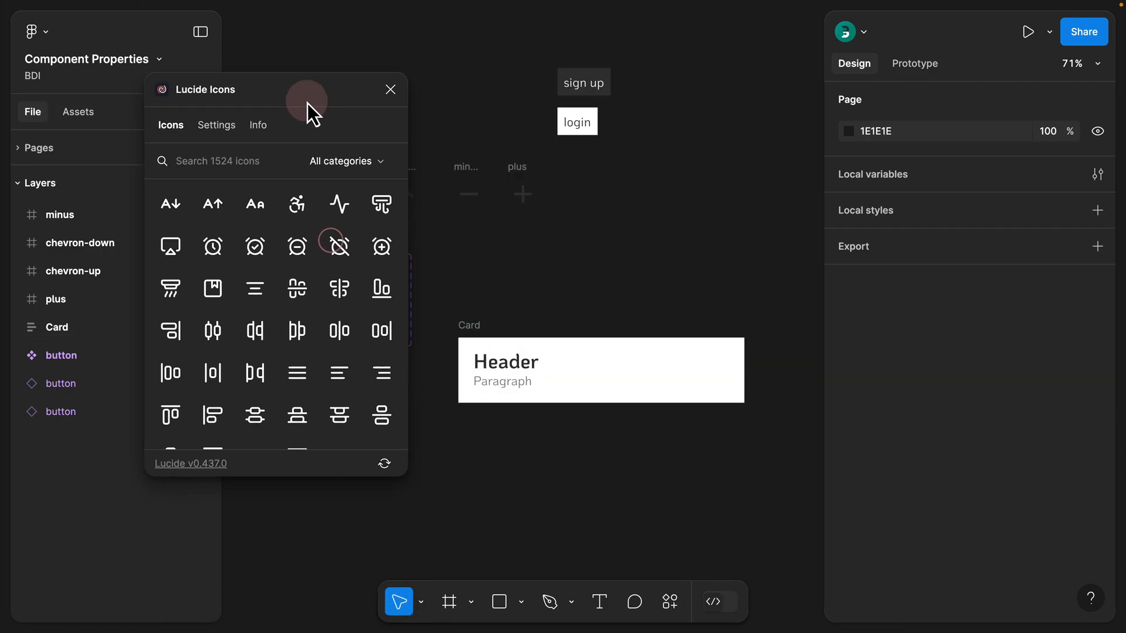
left_click(221, 155)
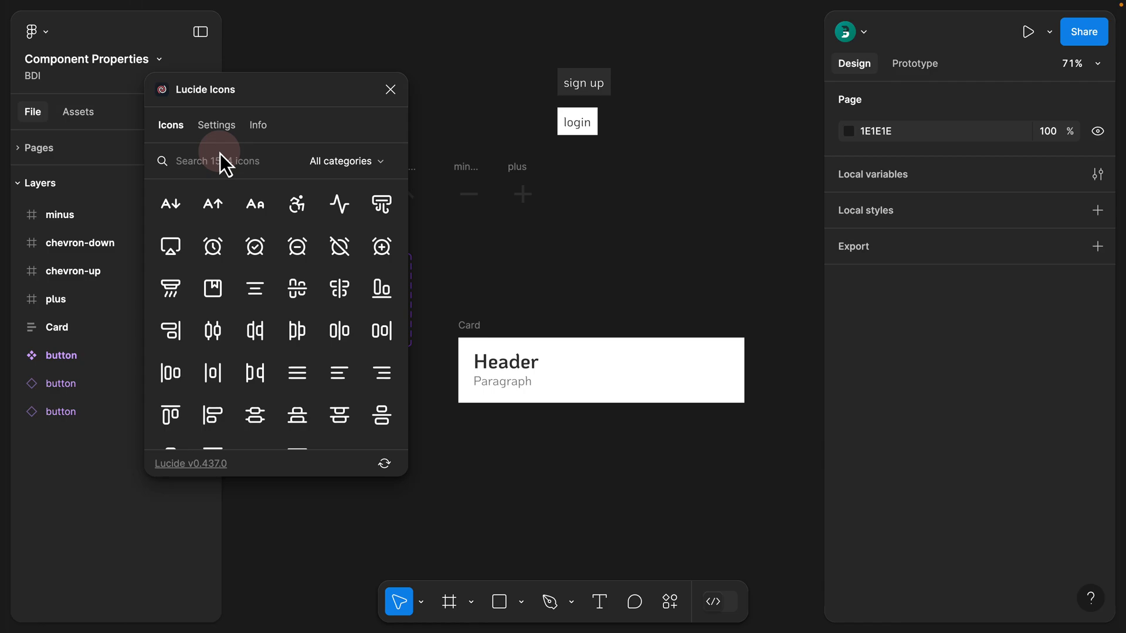
type("chevron")
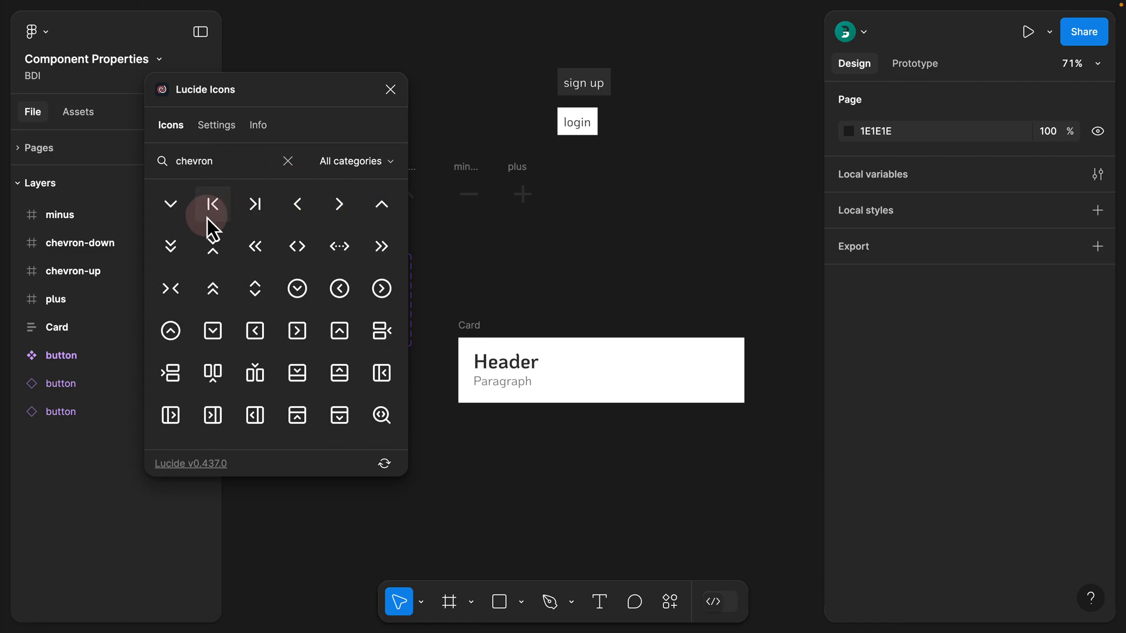
left_click(390, 90)
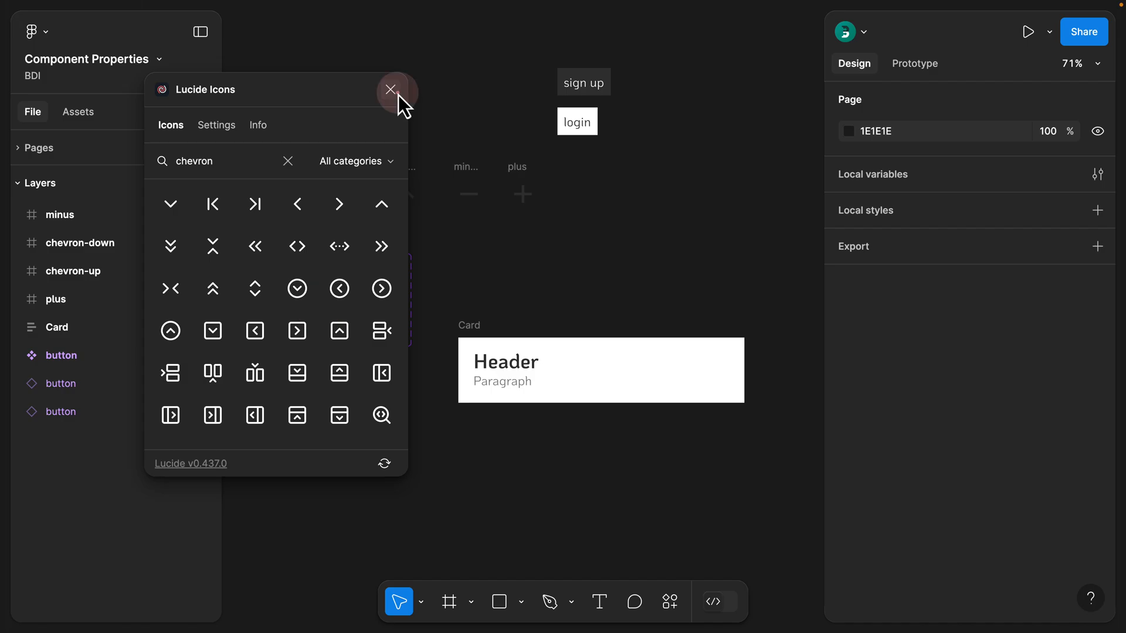
- Convert the chevron-down, chevron-up, minus and plus icon frames into multiple separate components
left_click_drag(303, 149, 575, 240)
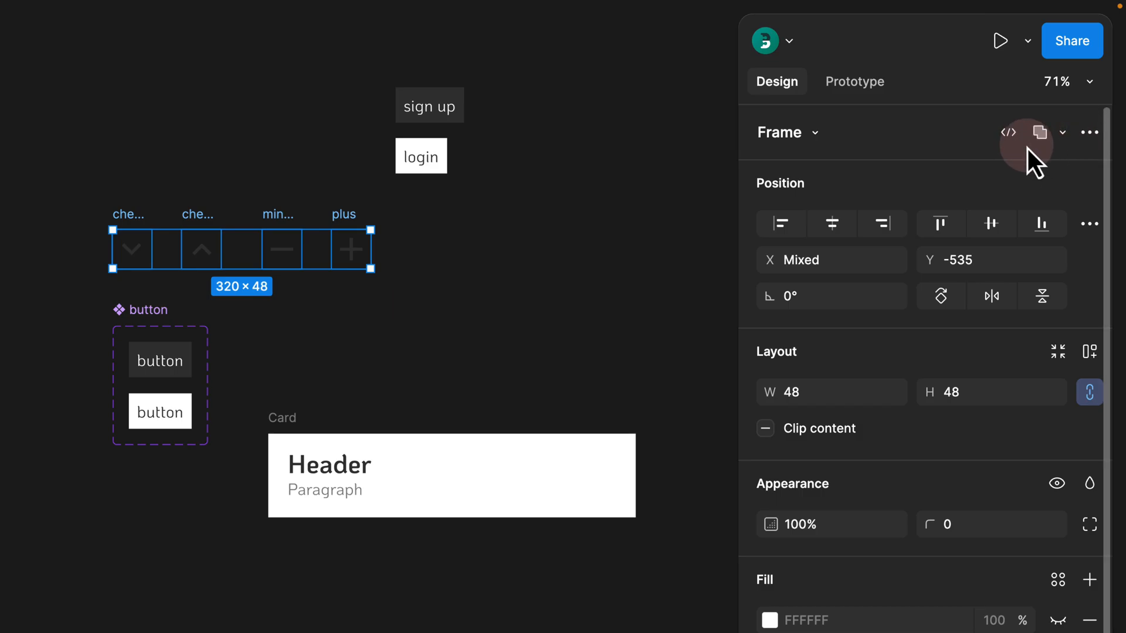
left_click(1090, 134)
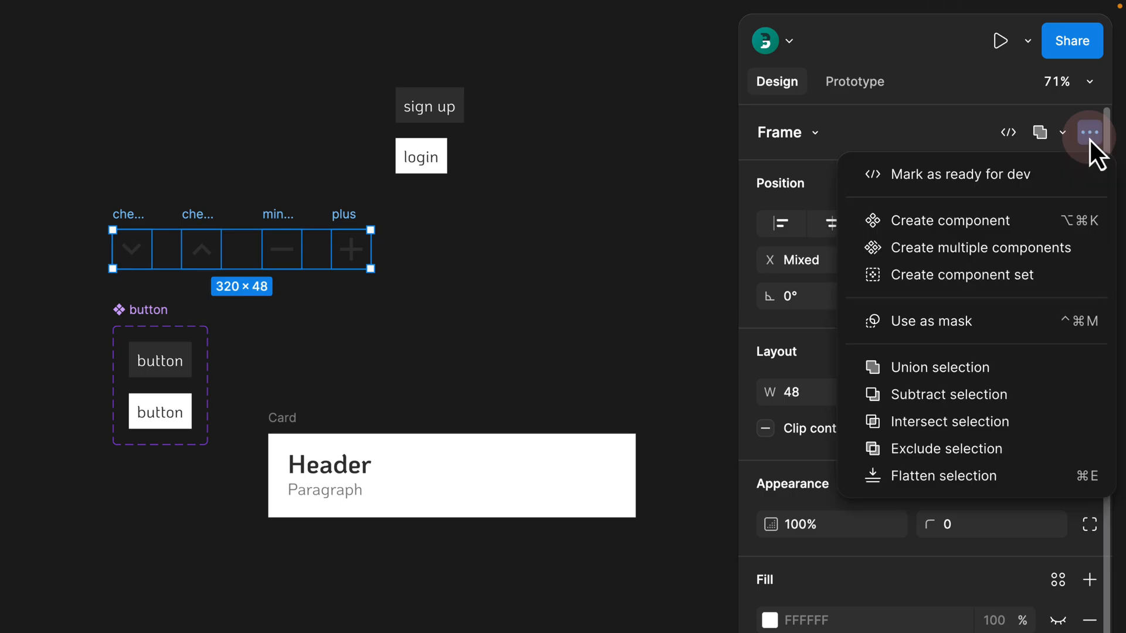
left_click(955, 254)
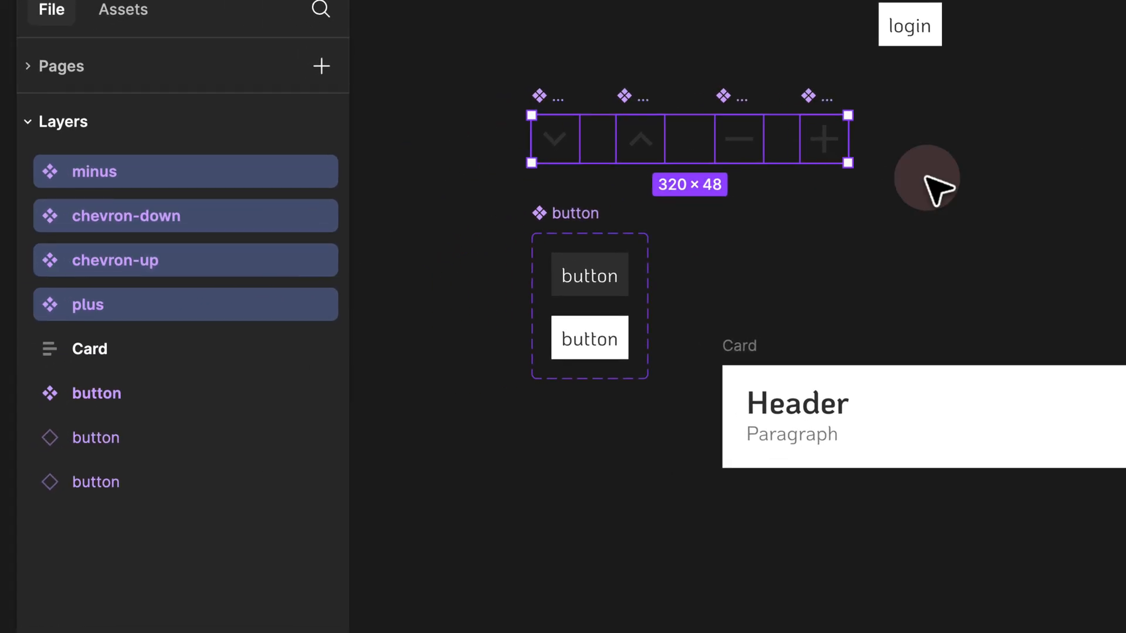
- Draw a frame about 391 × 111 around the chevron-down, chevron-up, minus and plus icon components
left_click(439, 285)
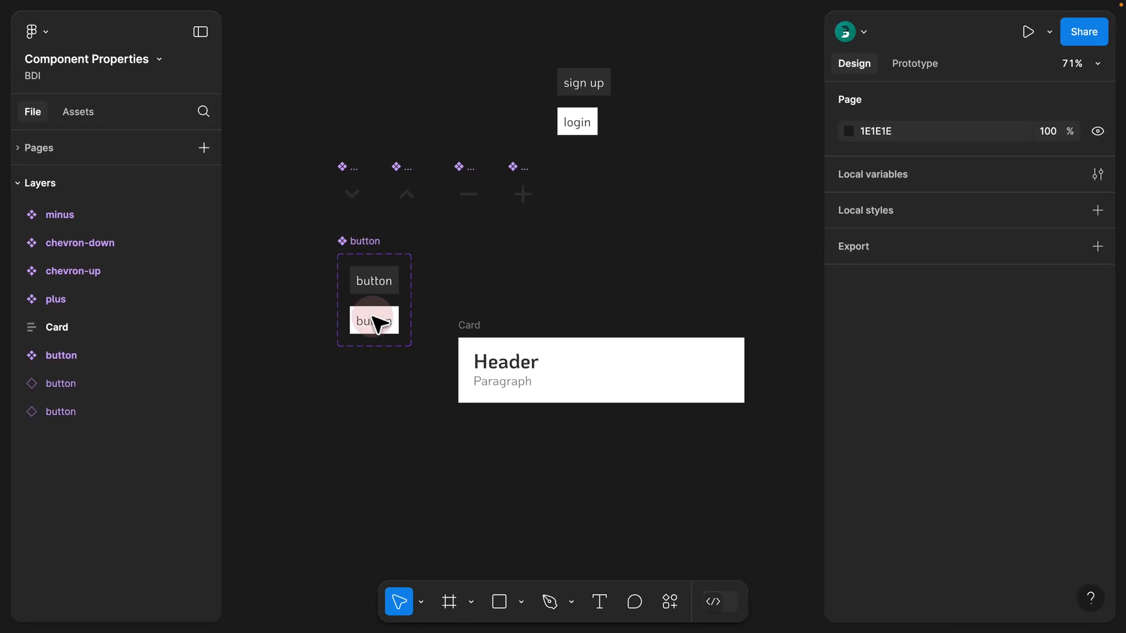
left_click(451, 605)
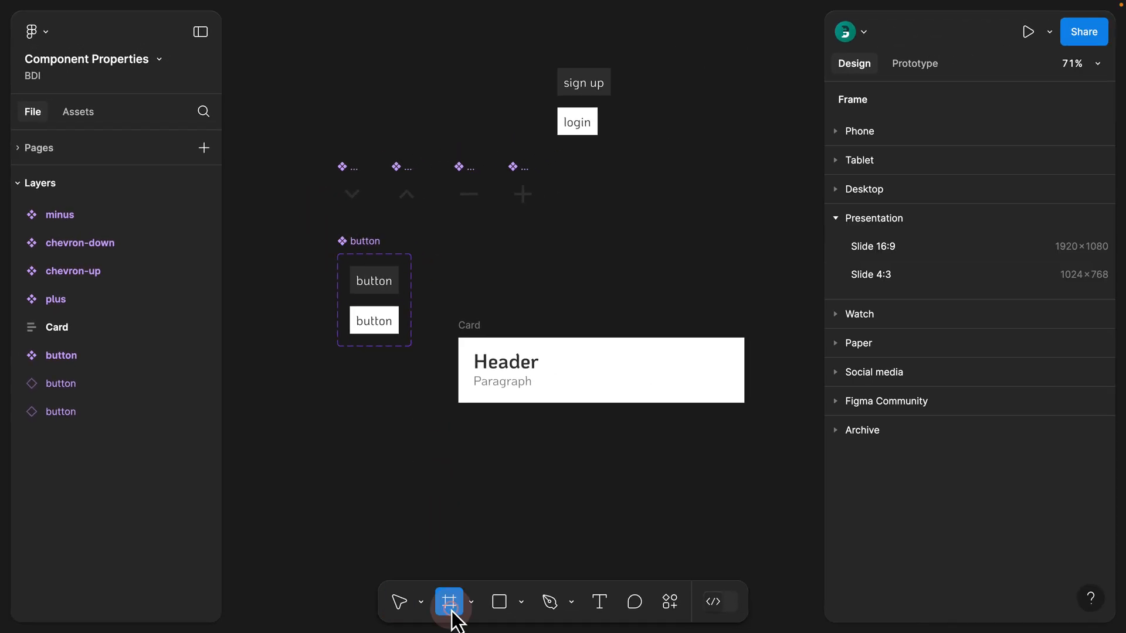
left_click_drag(325, 154, 570, 223)
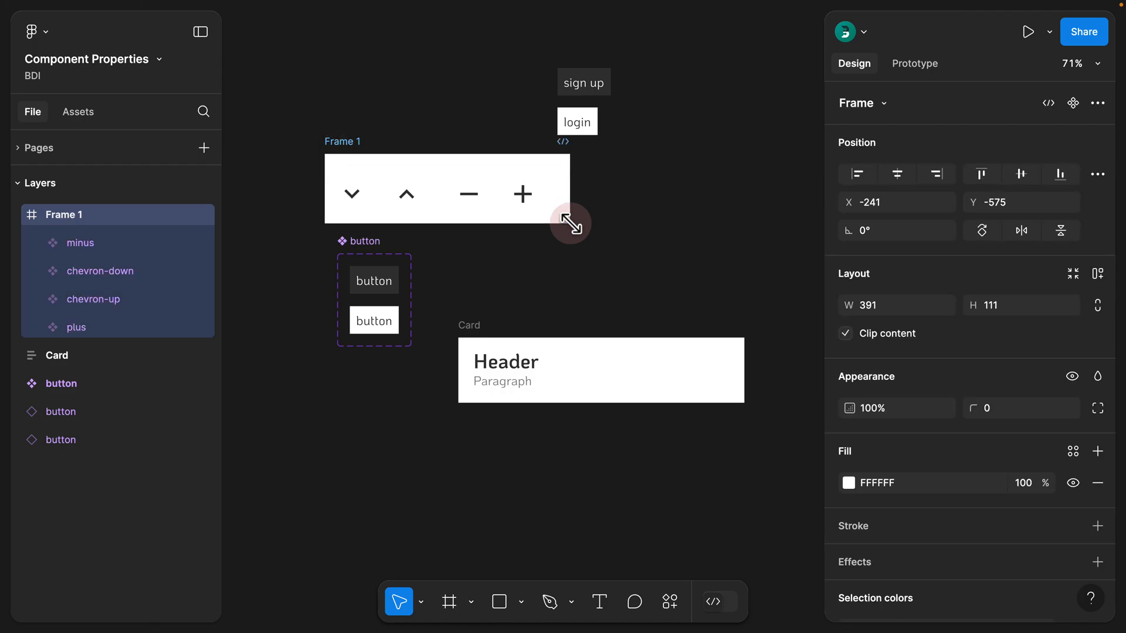
- Rename the new frame around the icon components as icons and resize it to fit its contents
double_click(343, 141)
type("ic")
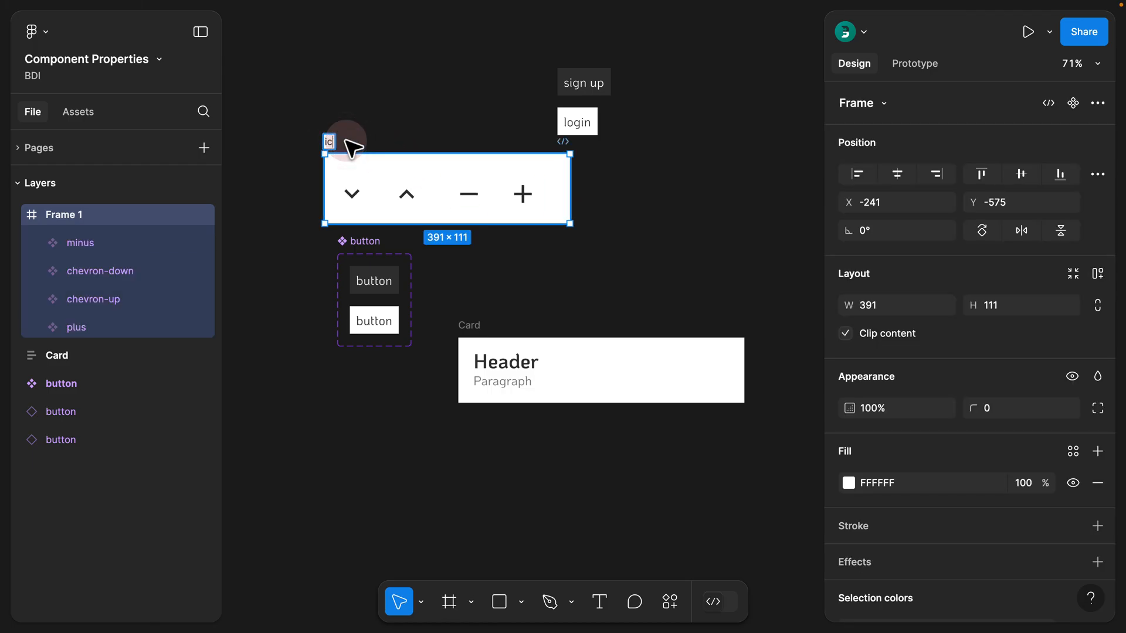
type("ons")
key("Return")
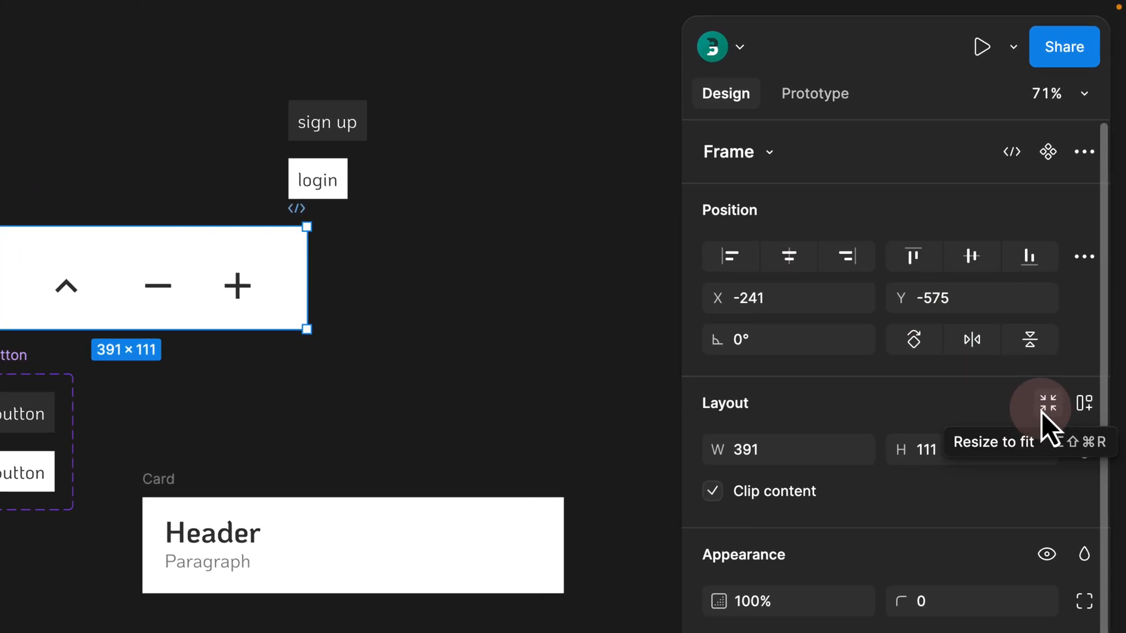
left_click(1042, 406)
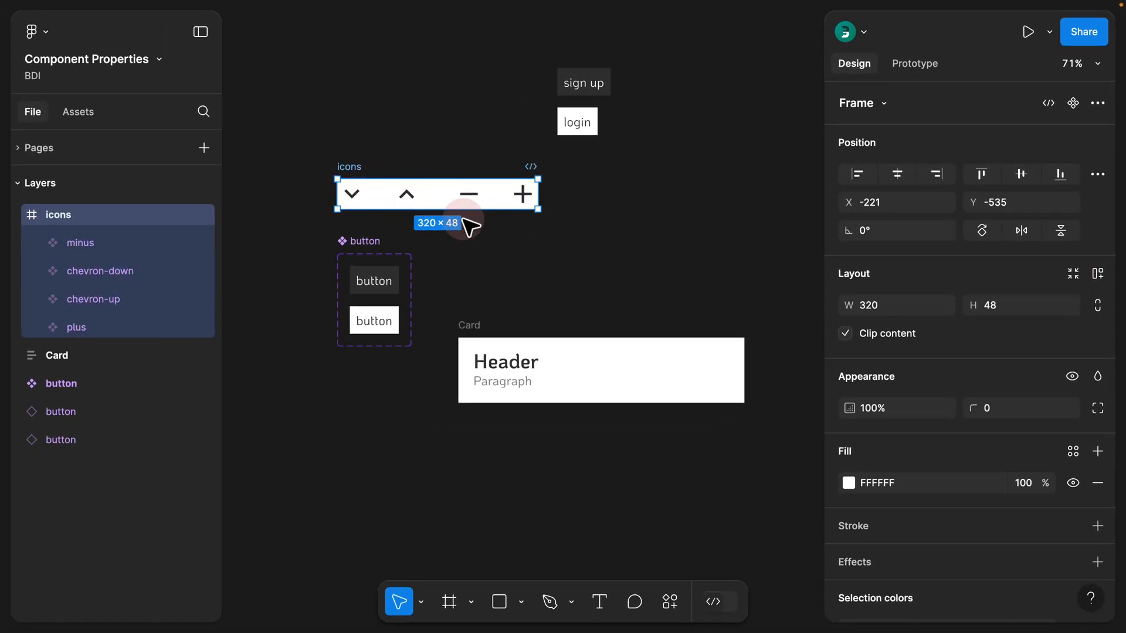
- Add an FFFFFF fill to the button component set and move it slightly up towards the icons frame
left_click(368, 240)
scroll(972, 472, "down", 5)
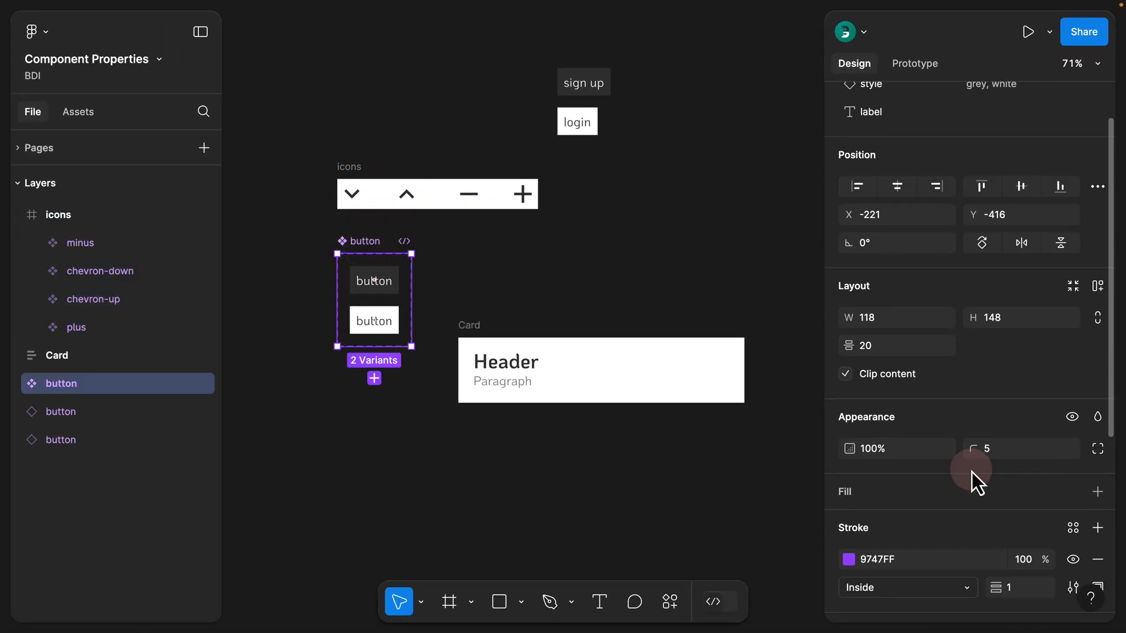
left_click(1096, 273)
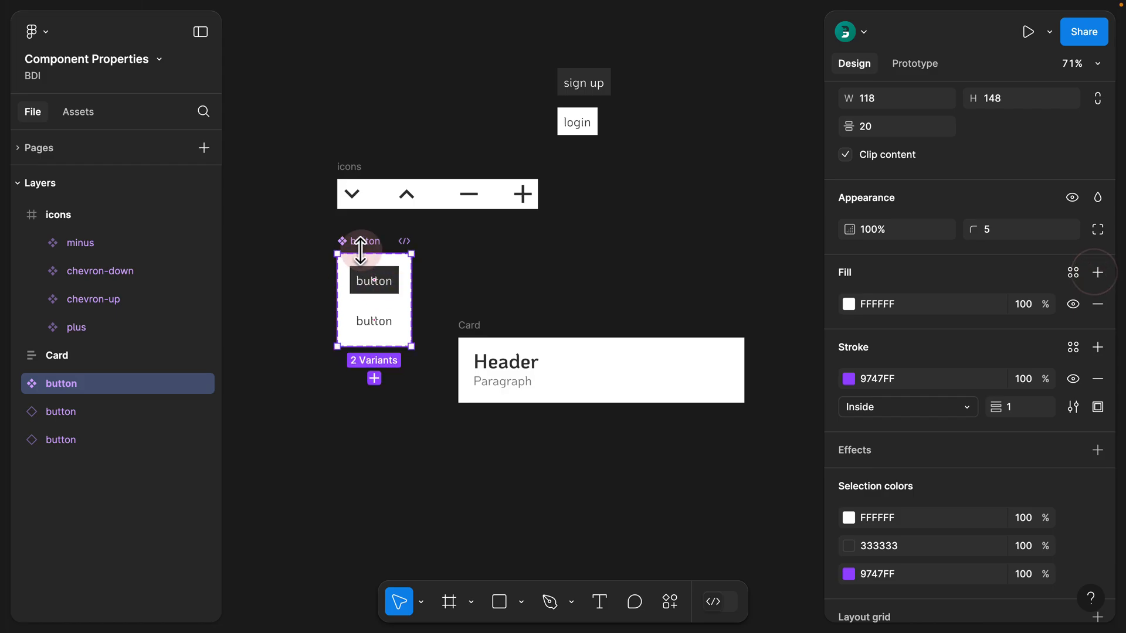
left_click_drag(365, 244, 367, 235)
left_click(452, 238)
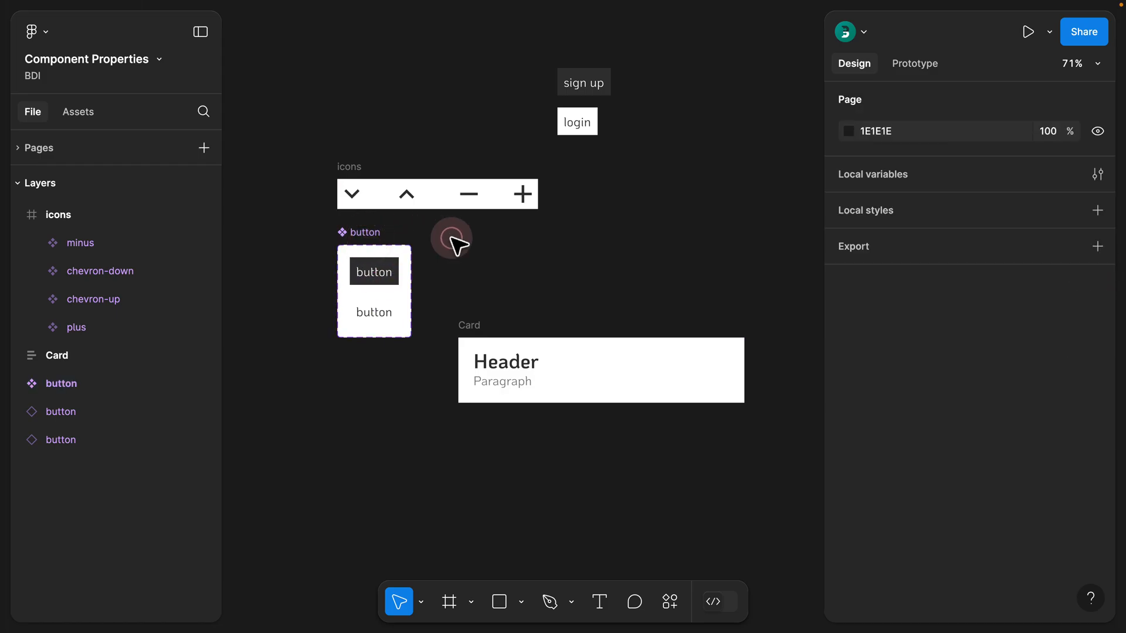
- Nudge the Card left and place a copy of the plus icon inside it between Header and Paragraph
left_click_drag(485, 328, 477, 326)
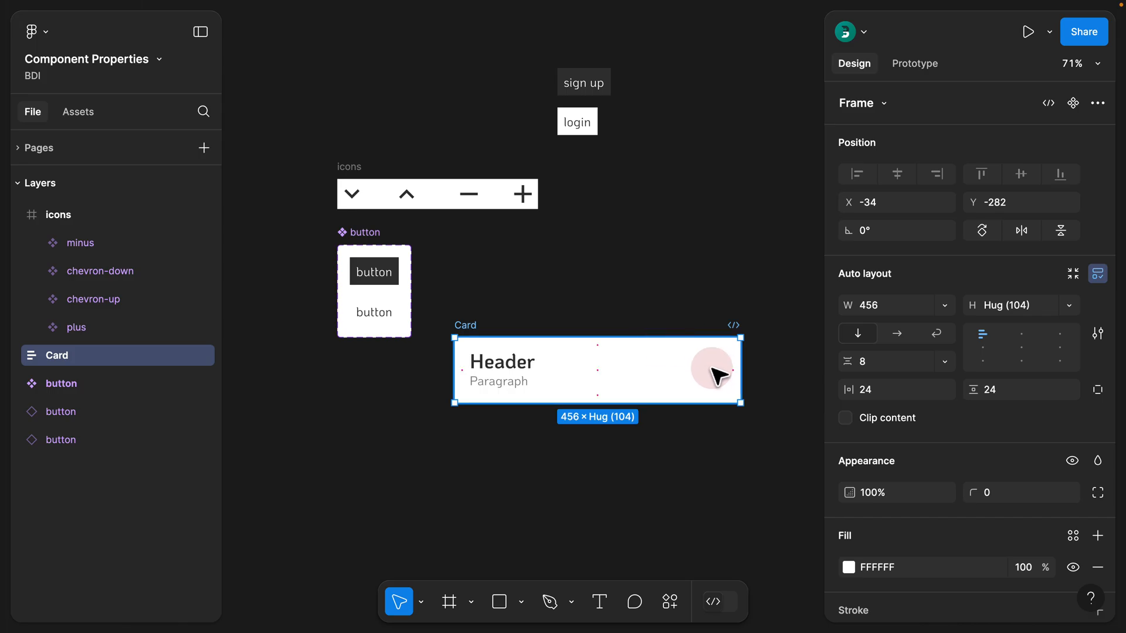
left_click(528, 193, "alt")
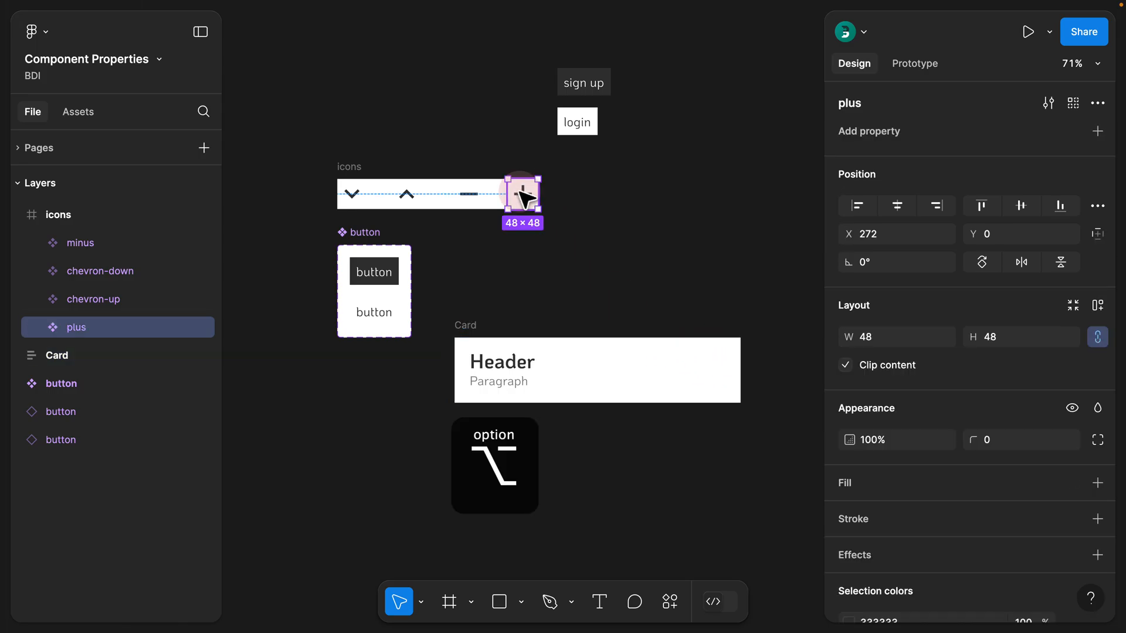
left_click_drag(520, 192, 602, 272)
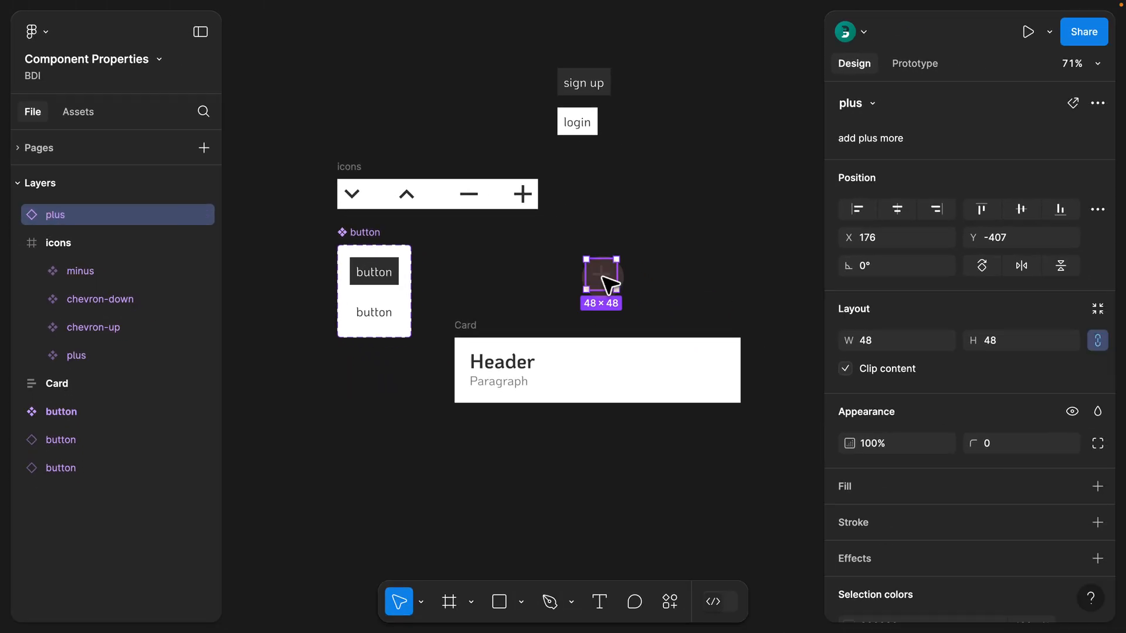
left_click_drag(941, 428, 909, 540)
left_click_drag(580, 344, 575, 373)
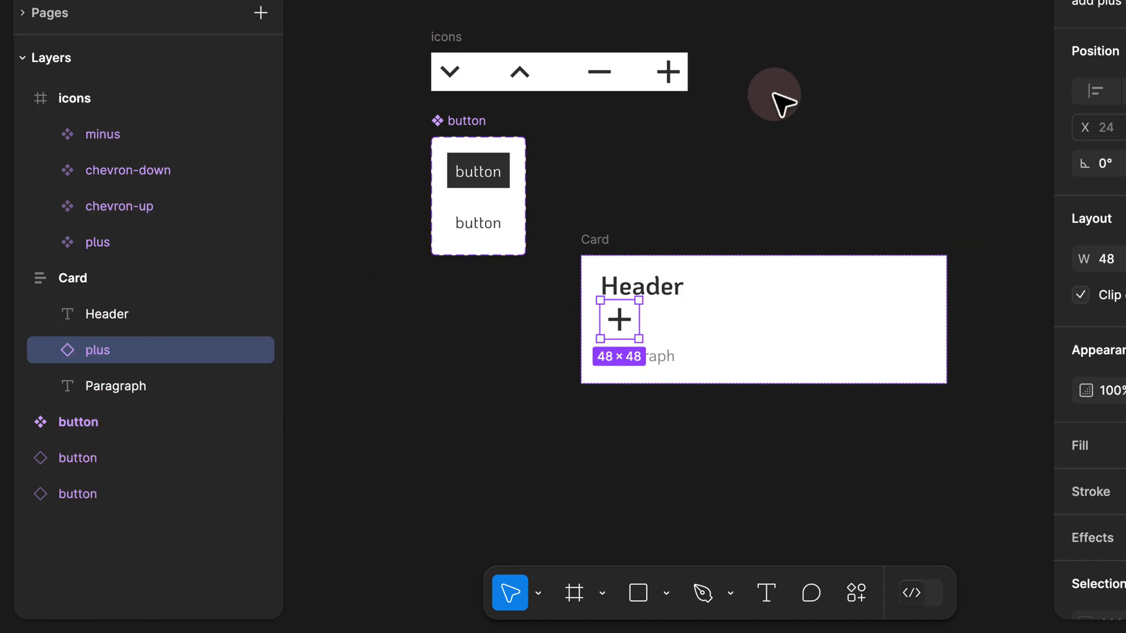
- Collapse the layers and look up the Collapse layers command by searching the actions for collpa
key("alt+l")
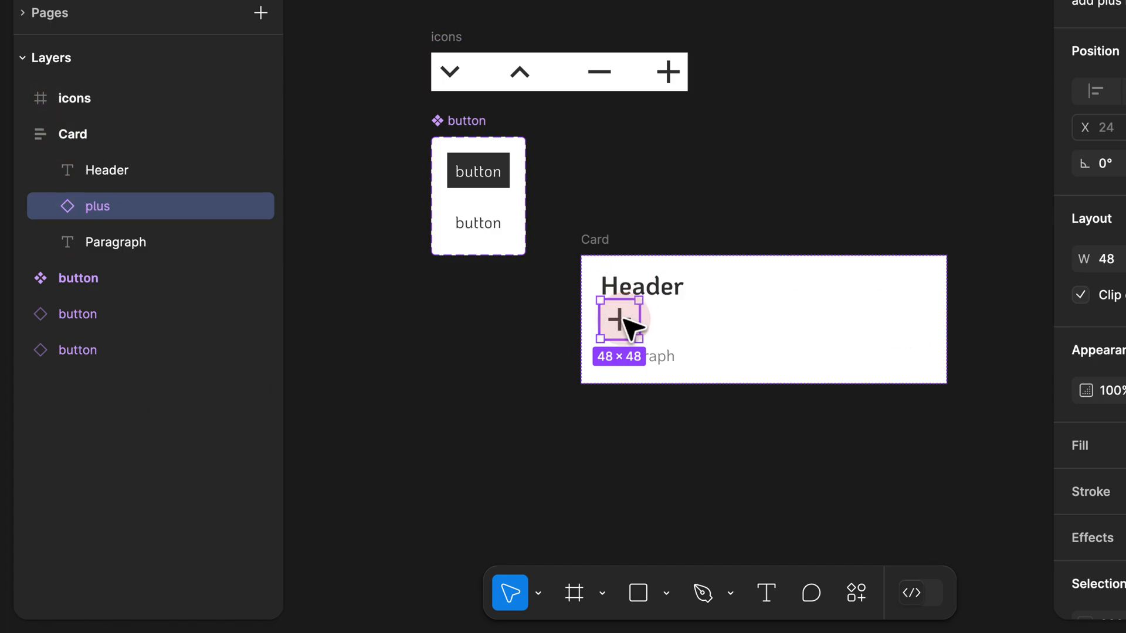
key("super+slash")
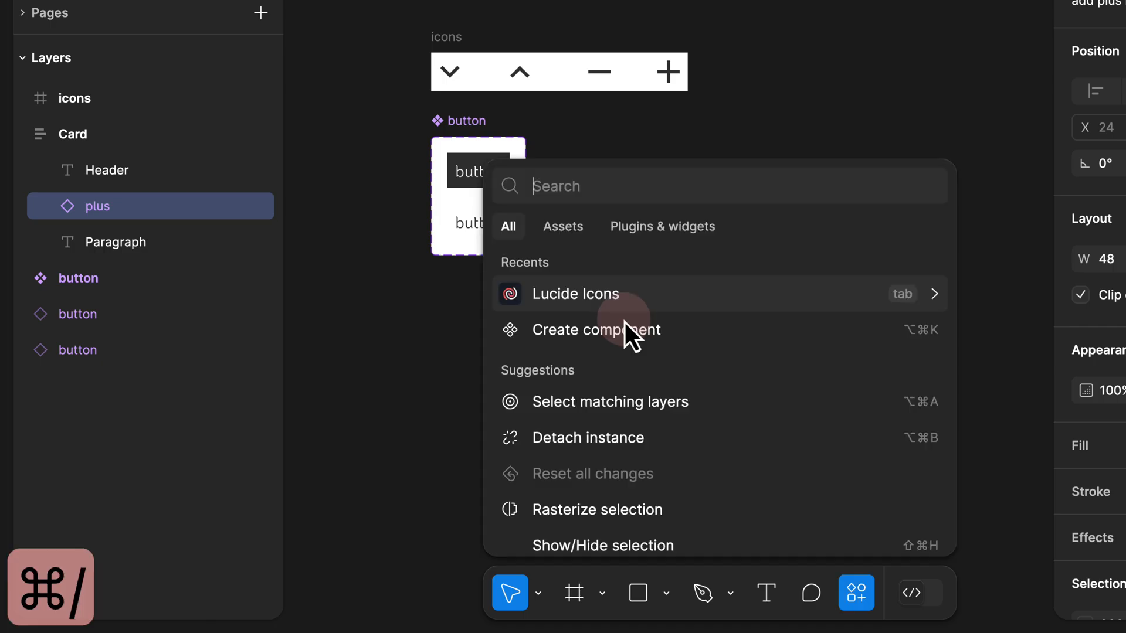
type("collpa")
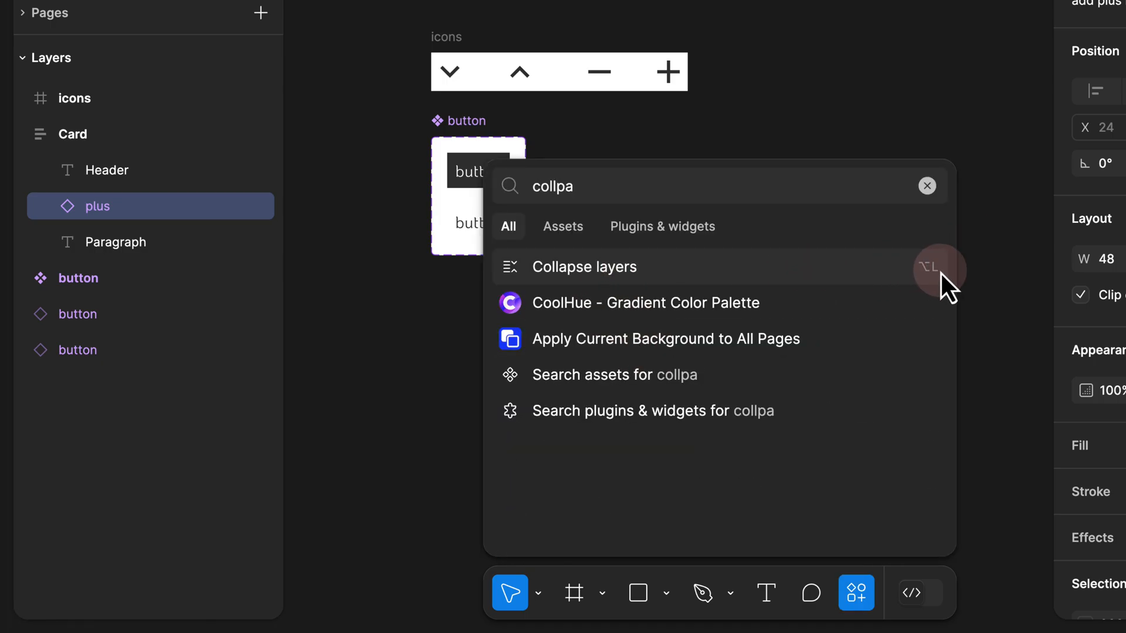
left_click(860, 88)
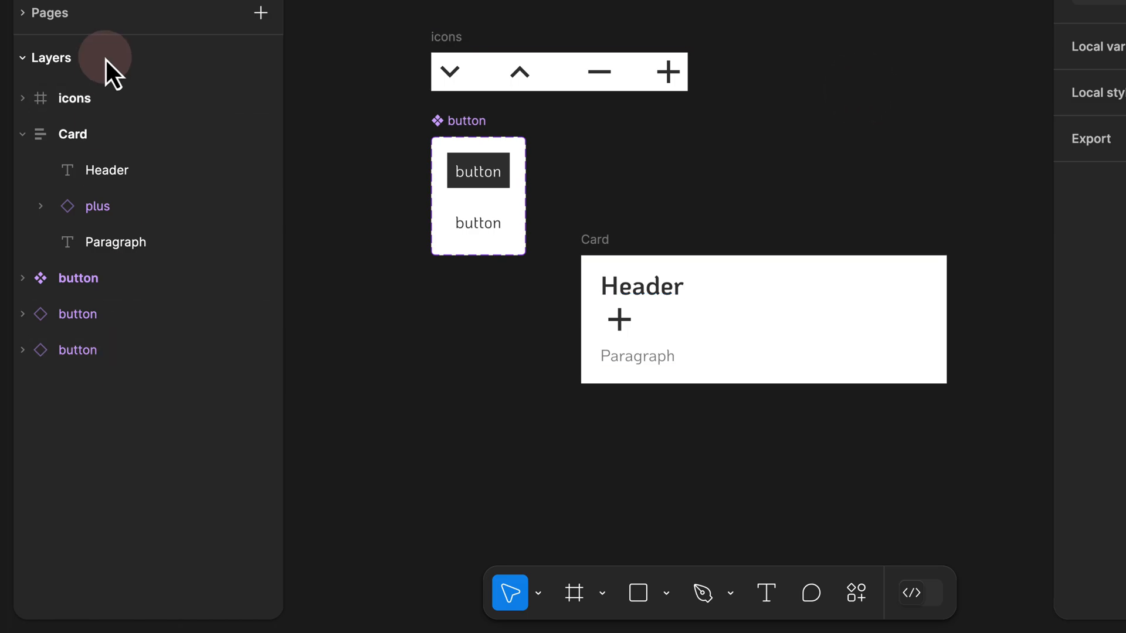
- Nudge the Card left and wrap its Header and Paragraph texts together in an auto layout frame
left_click_drag(614, 237, 596, 240)
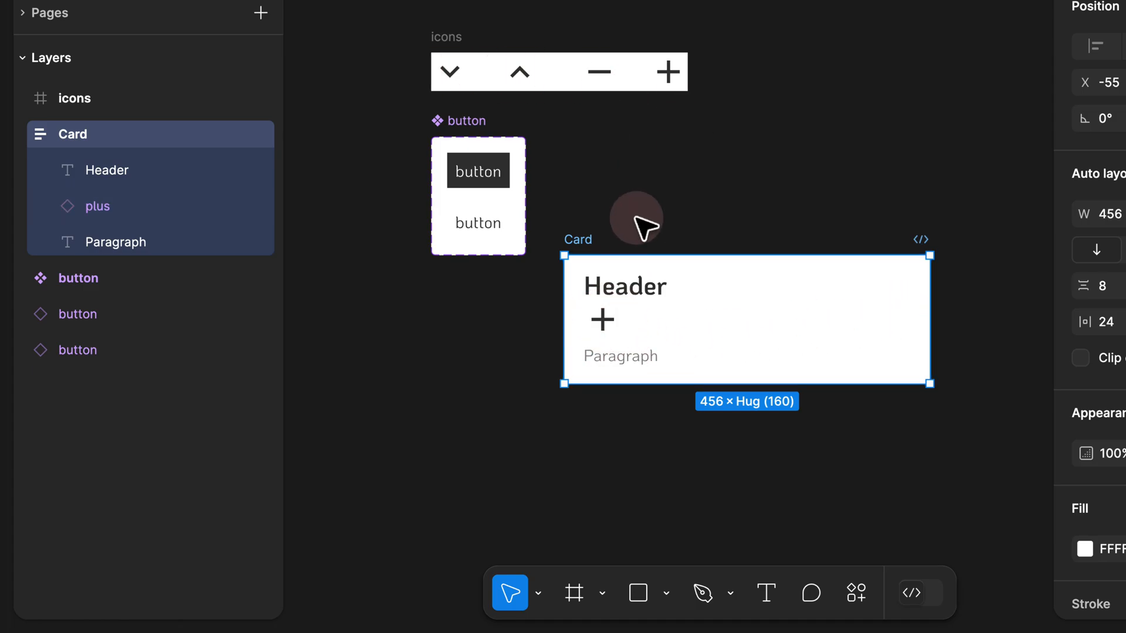
left_click(76, 163, "super")
left_click(117, 240)
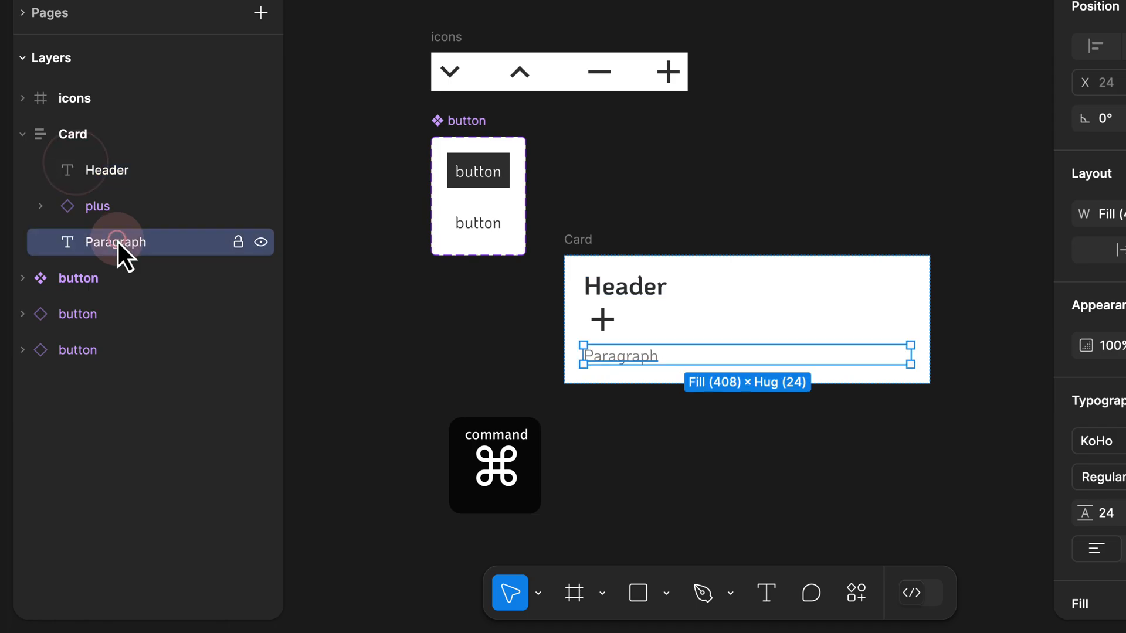
left_click(111, 173, "super")
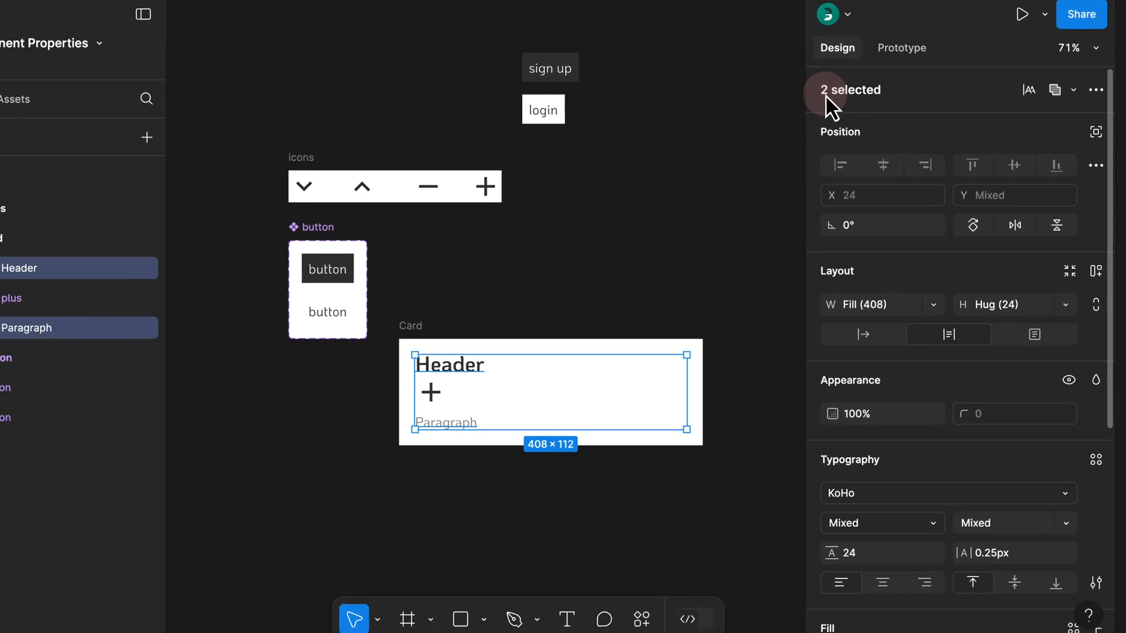
key("shift+a")
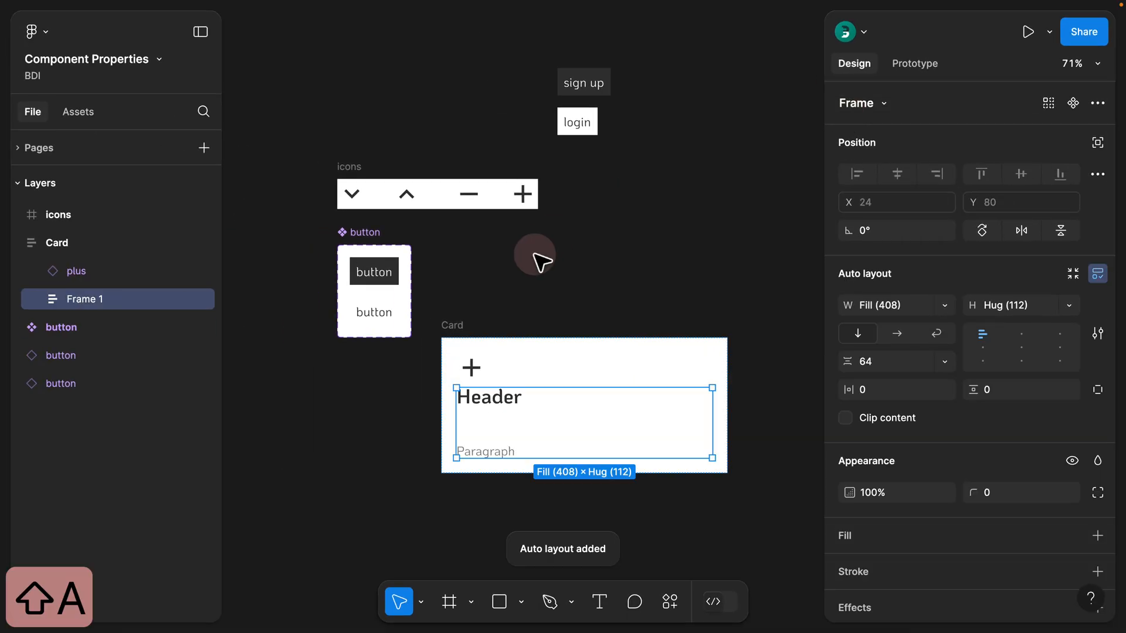
- Rename the auto layout frame holding Header and Paragraph as content
double_click(105, 305)
type("co")
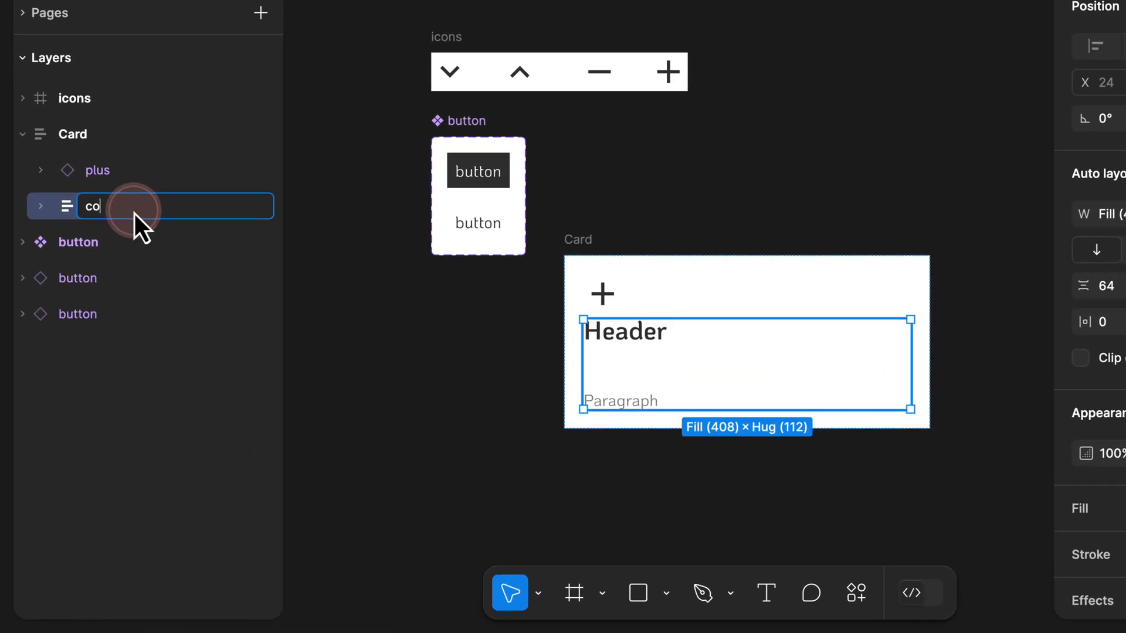
type("ntent")
key("Return")
- Set the content frame's vertical item spacing to 8 and move the frame above the plus icon in the Card
left_click(1106, 286)
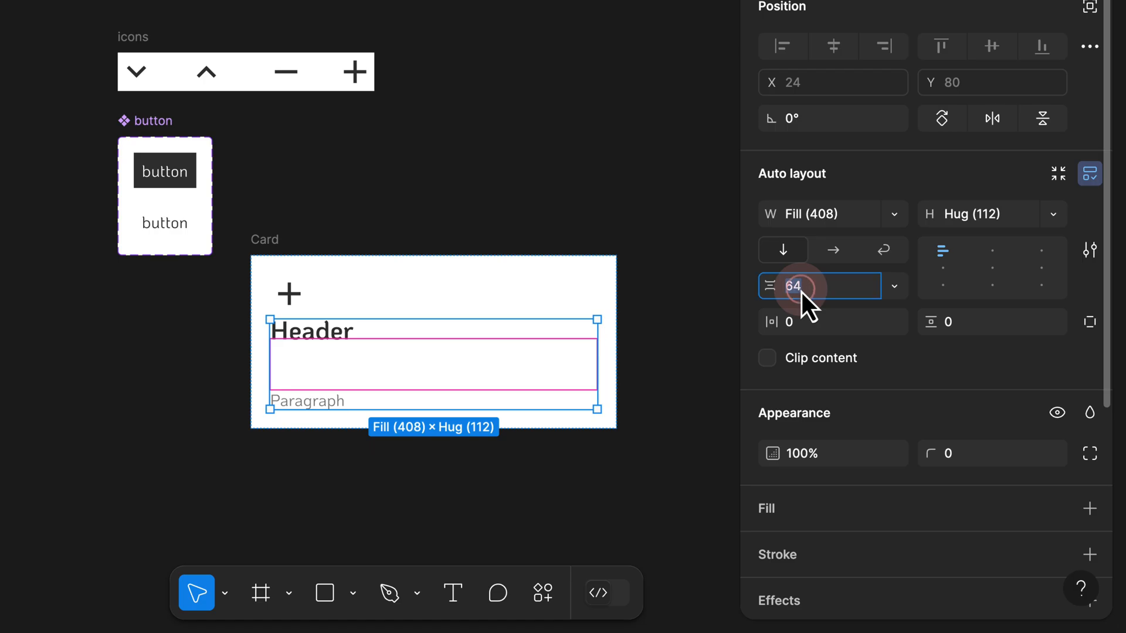
type("8")
key("Return")
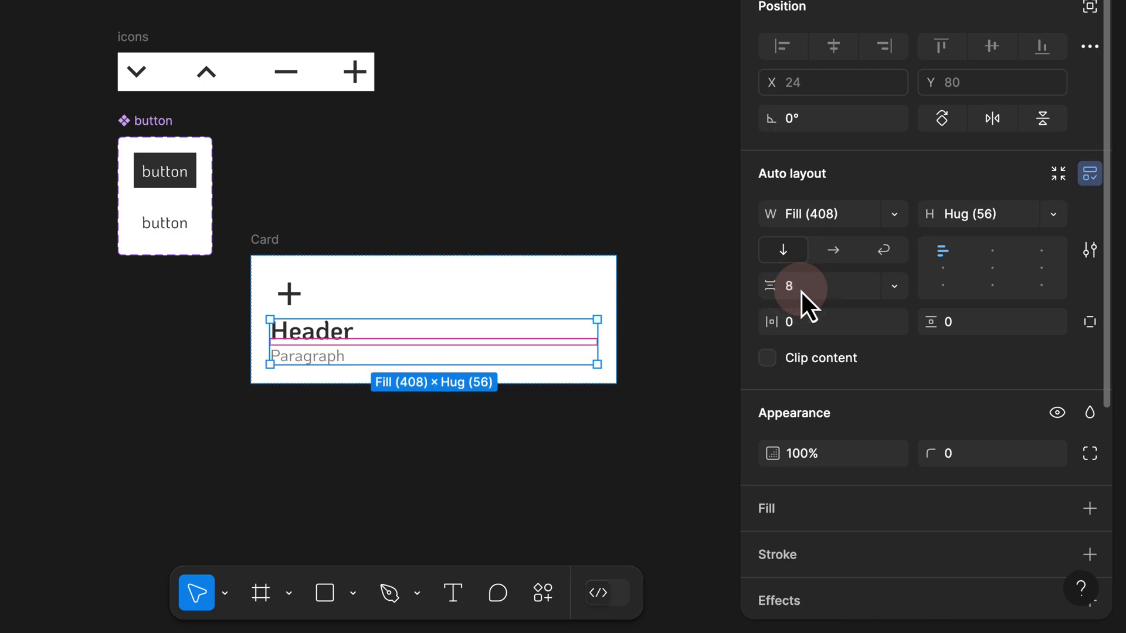
key("Up")
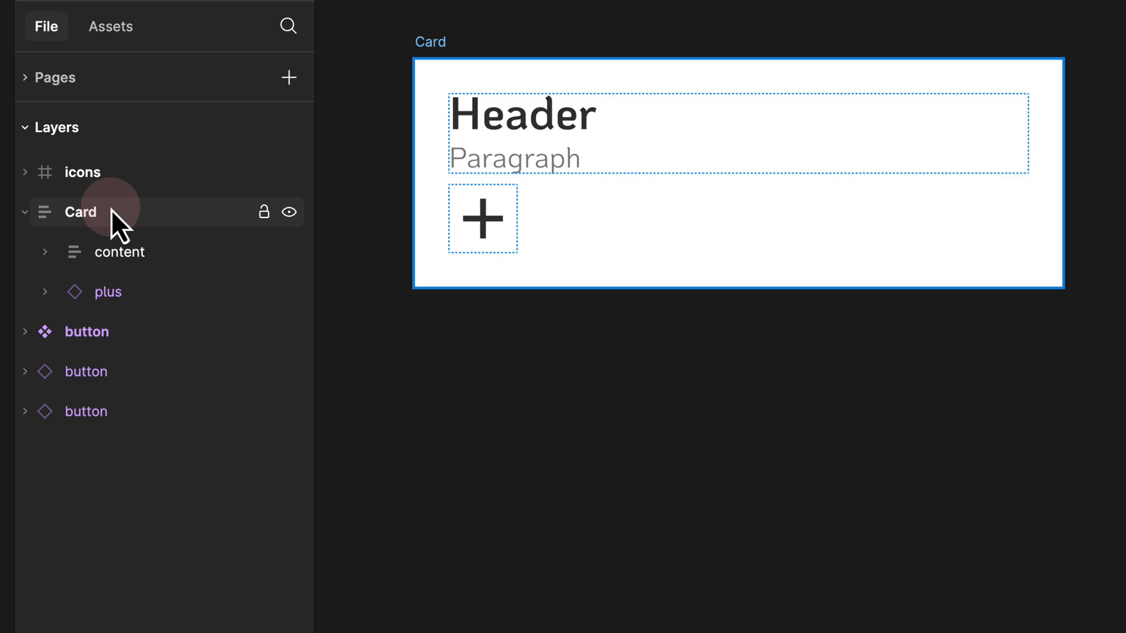
- Wrap the Card's content frame and plus icon together in an auto layout frame
left_click(78, 245)
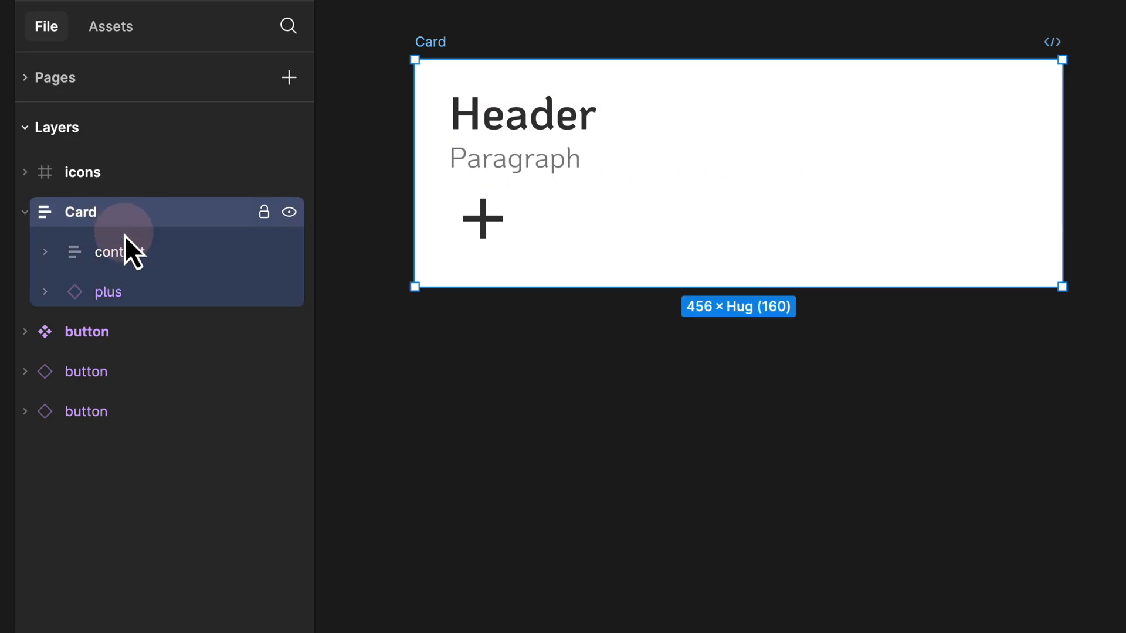
left_click(128, 252)
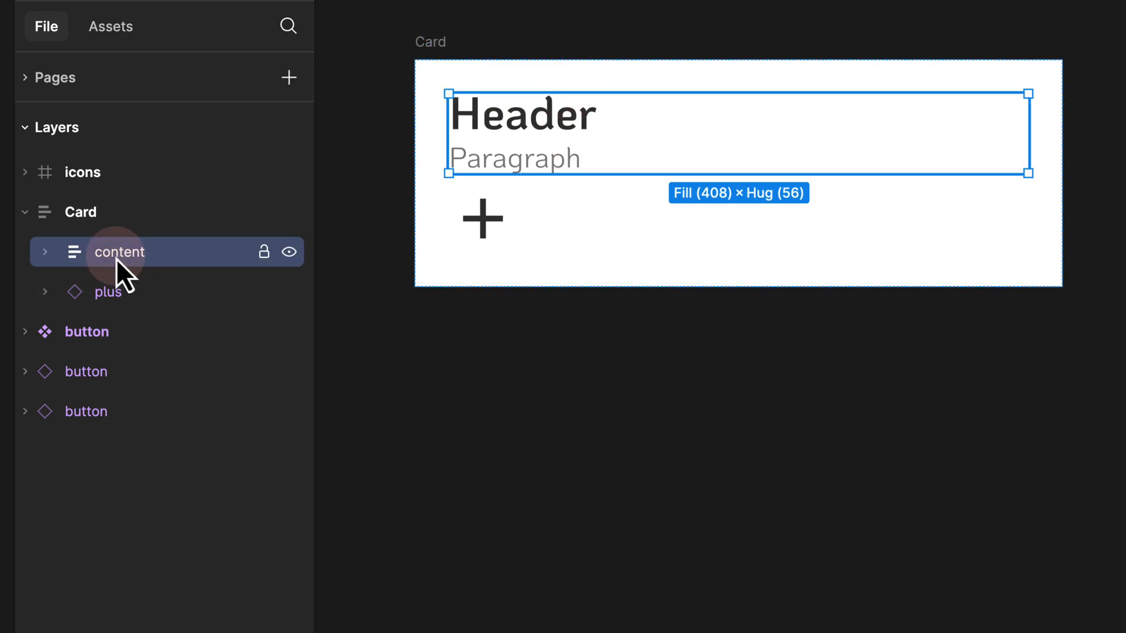
left_click(113, 294, "shift")
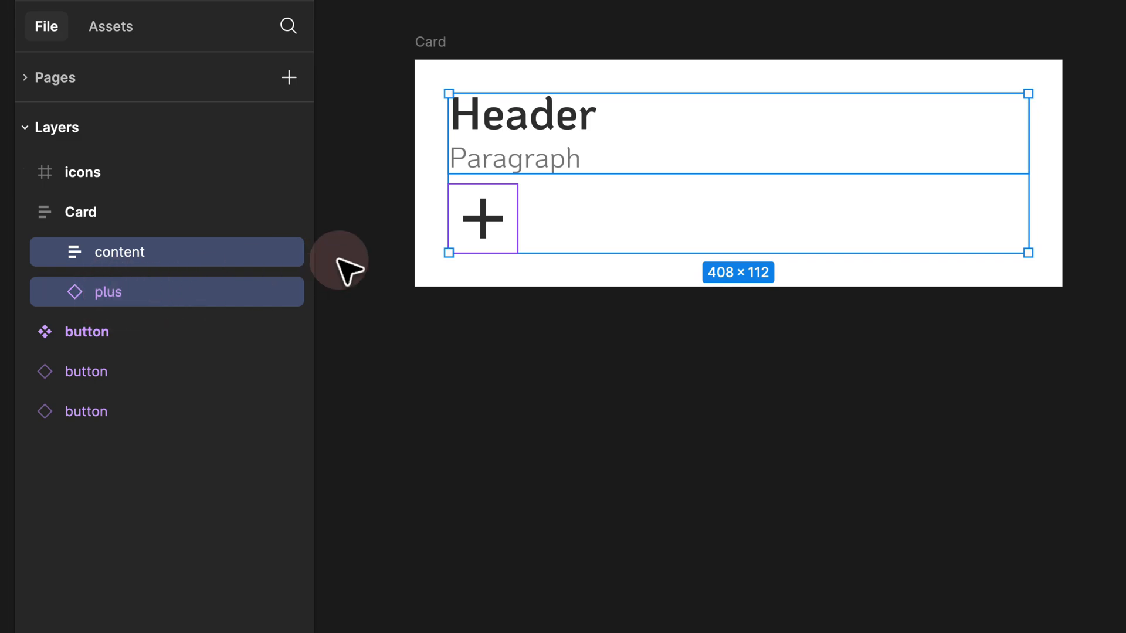
key("ctrl+alt+g")
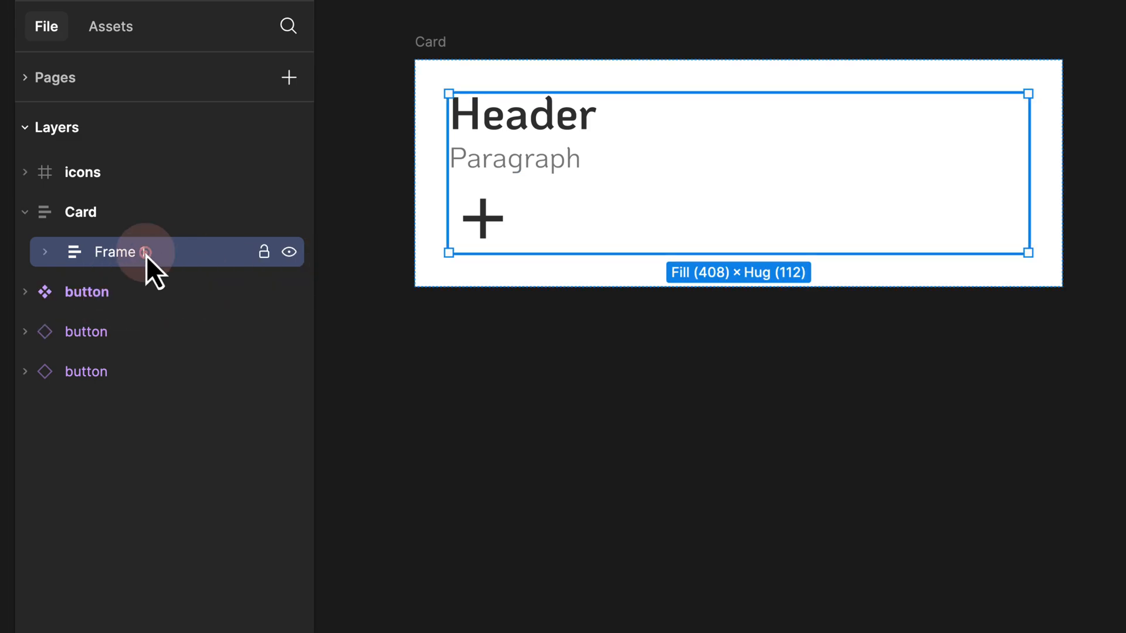
- Rename the frame around content and plus as row and set its auto layout direction to horizontal
double_click(146, 255)
type("row")
key("Return")
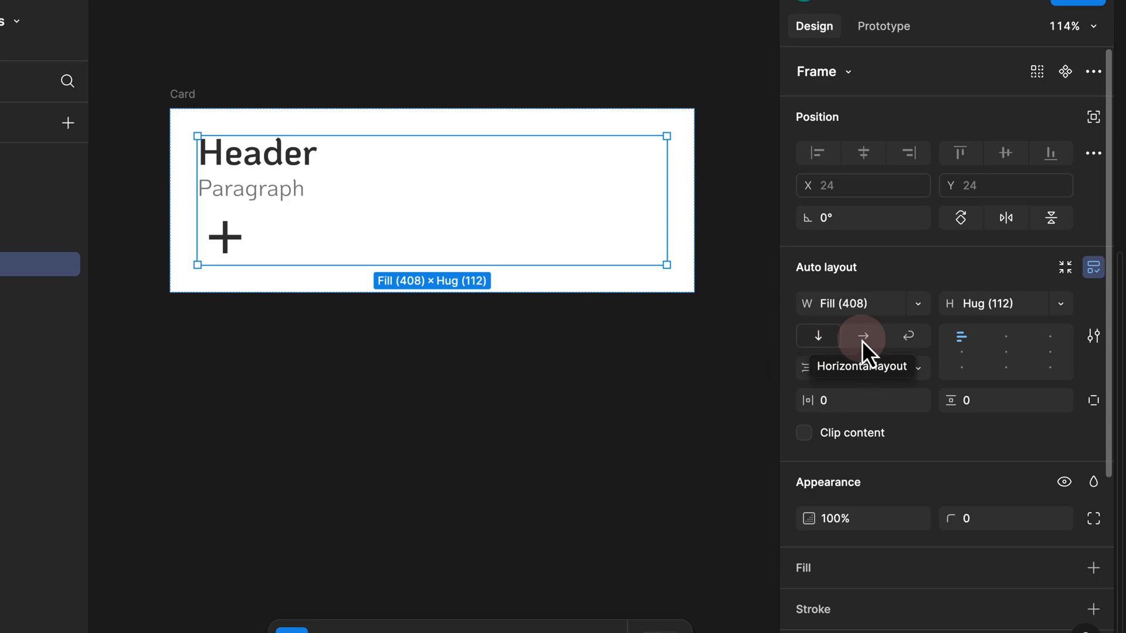
left_click(867, 340)
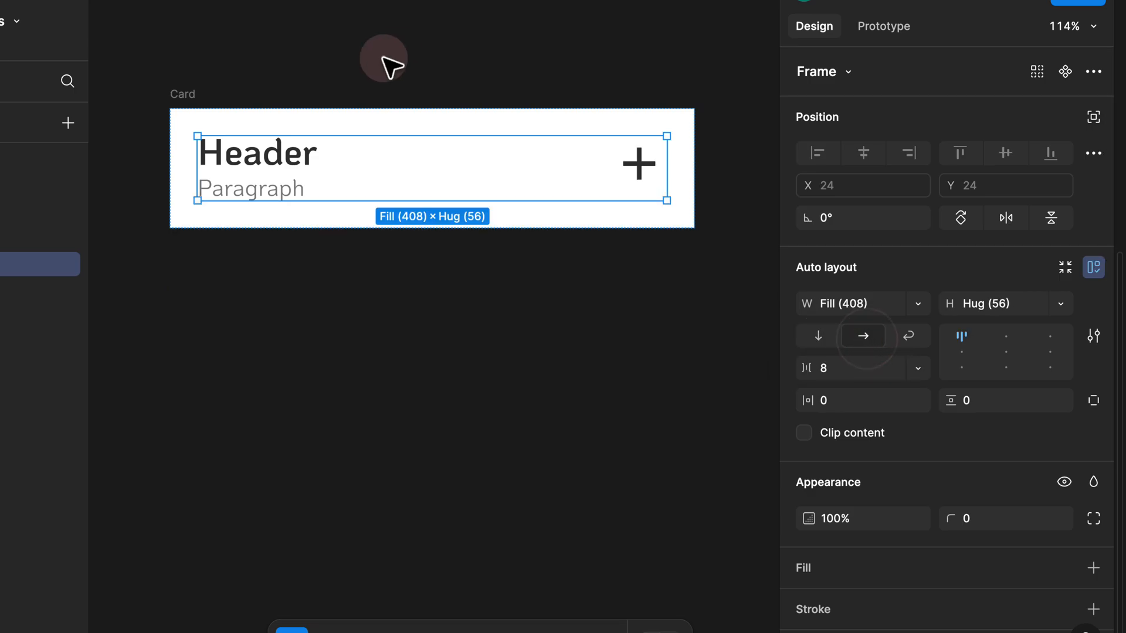
left_click(388, 58)
- Move the sign up and login button instances into the Card below the row, with login above sign up
scroll(464, 87, "down", 5)
scroll(492, 68, "up", 3)
left_click_drag(564, 30, 478, 291)
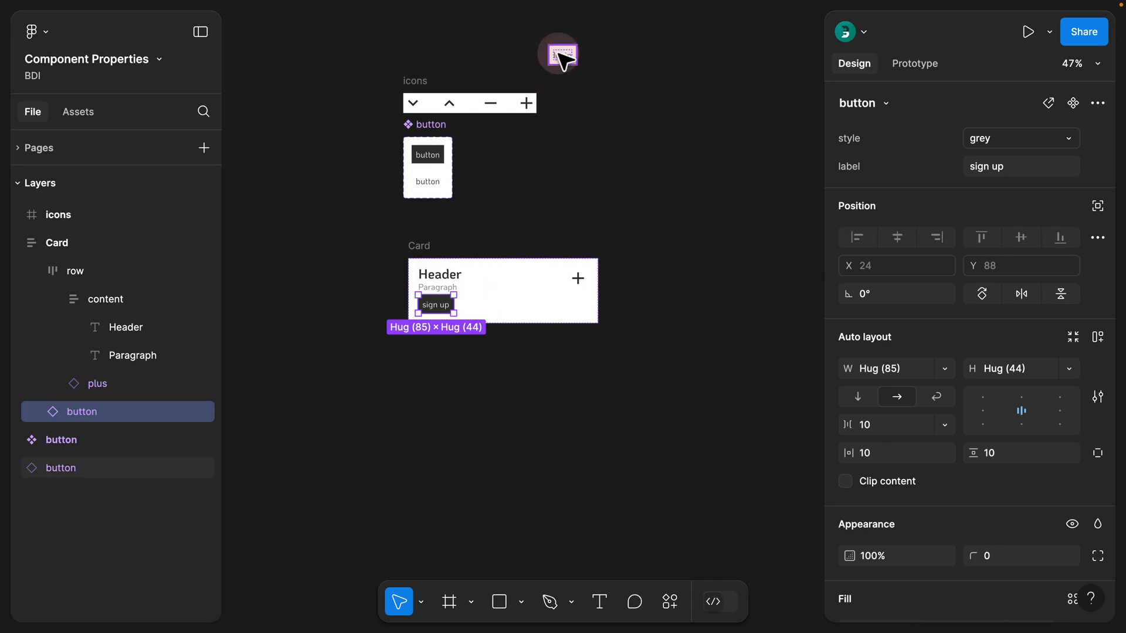
left_click(562, 56)
left_click_drag(562, 55, 477, 305)
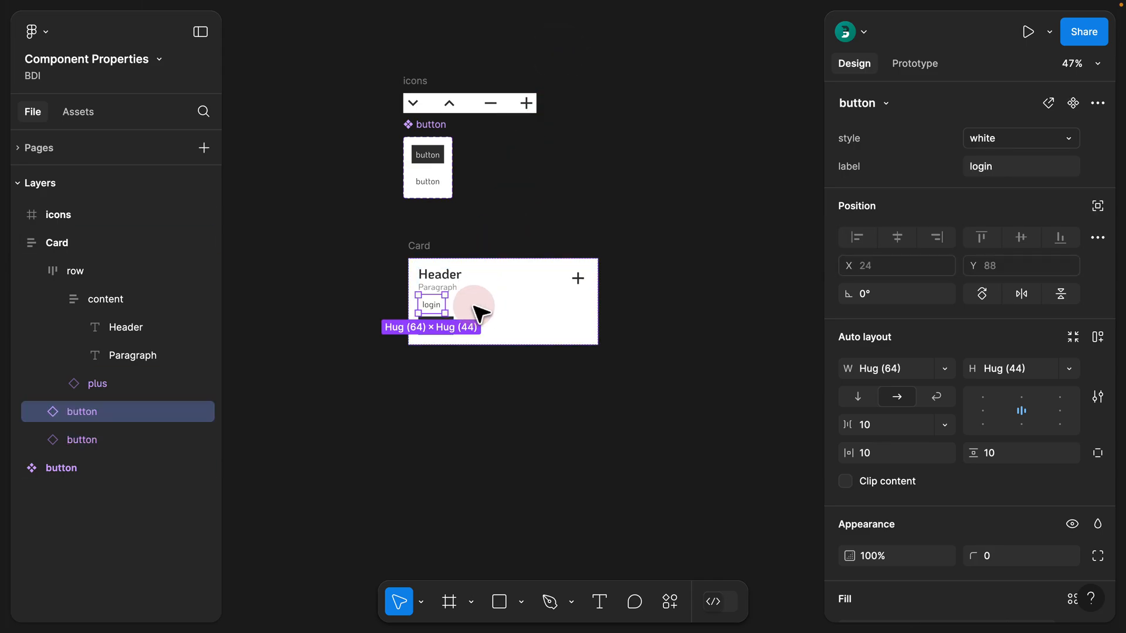
- Select the whole Card and collapse all layers
scroll(469, 340, "up", 5)
left_click(455, 389)
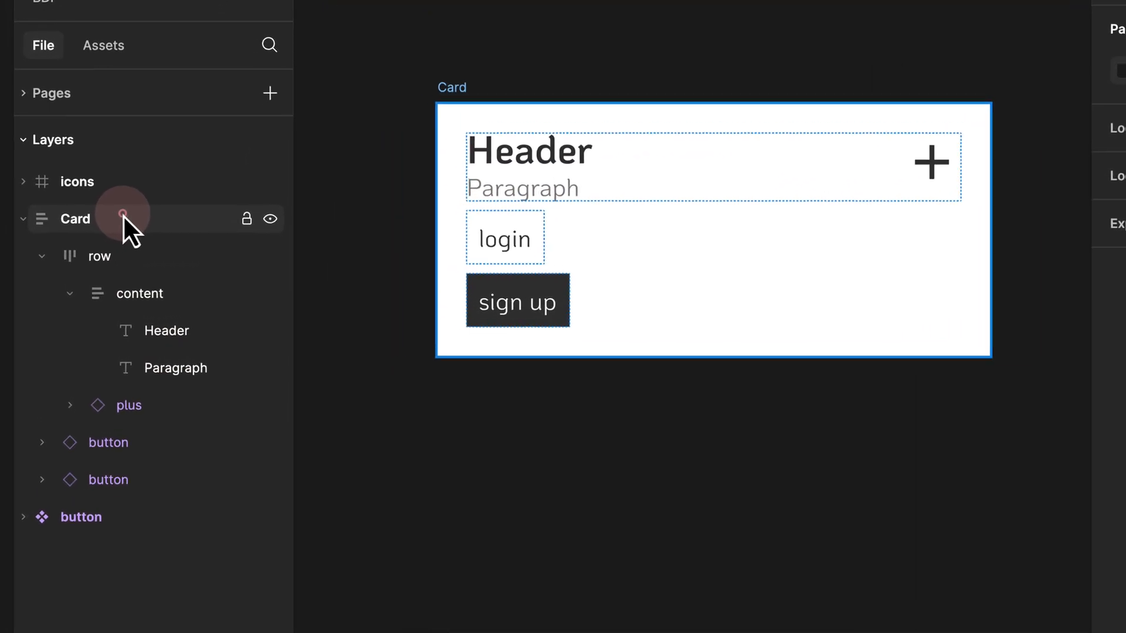
left_click(92, 241)
key("alt+l")
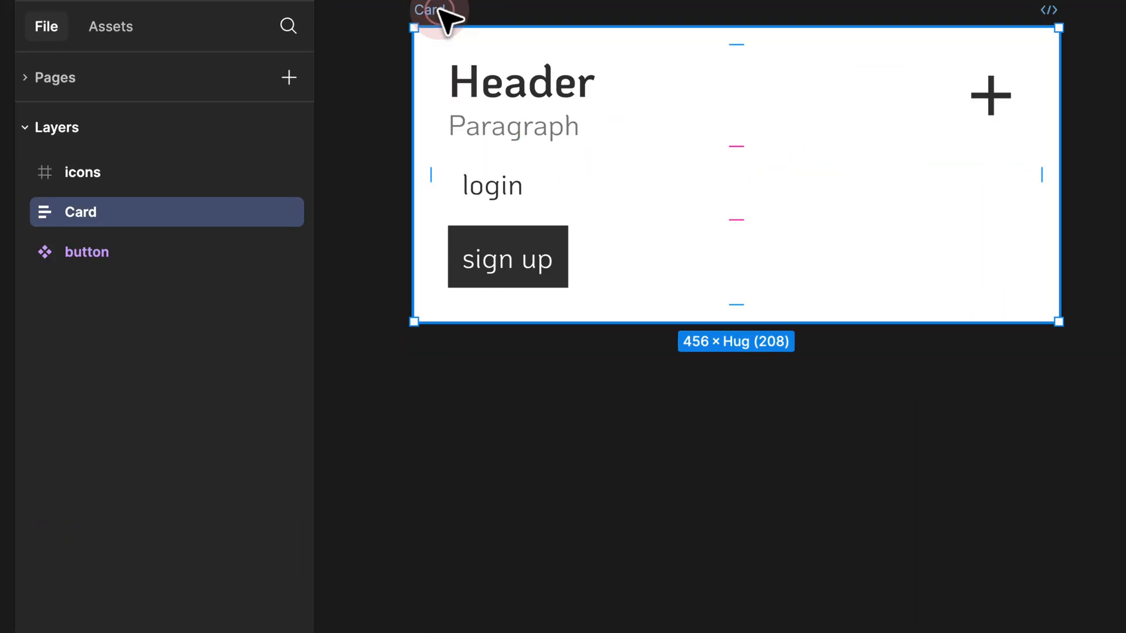
- Inspect the Card's layer structure by expanding it and selecting its row, content frame and plus icon in turn
left_click(440, 10)
left_click(26, 212)
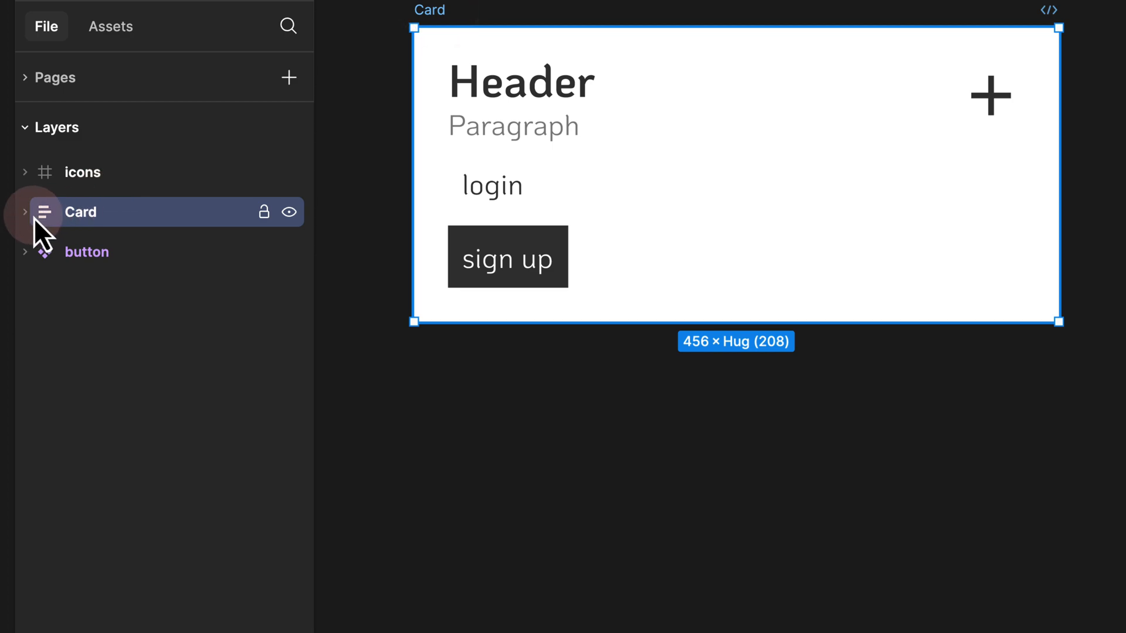
left_click(80, 252)
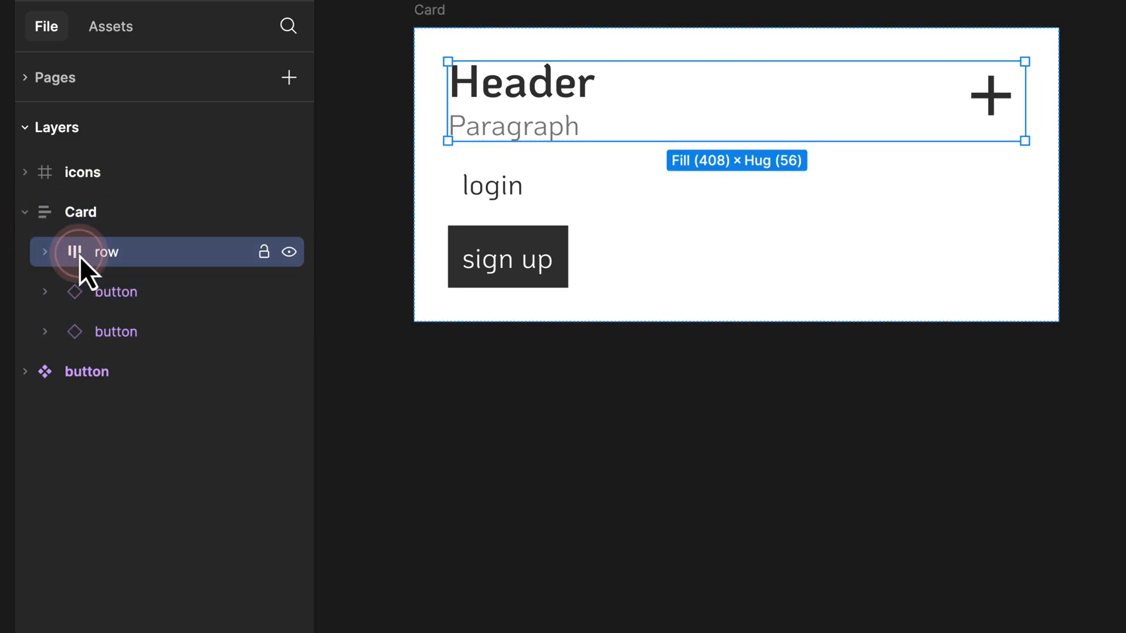
left_click(45, 255)
left_click(129, 289)
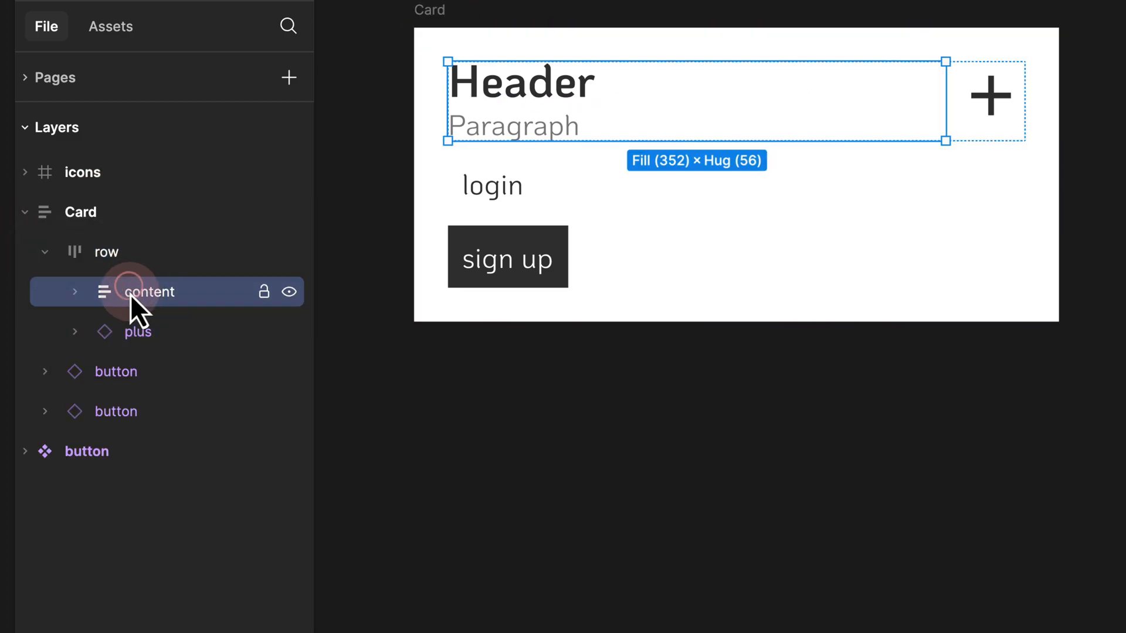
left_click(132, 329)
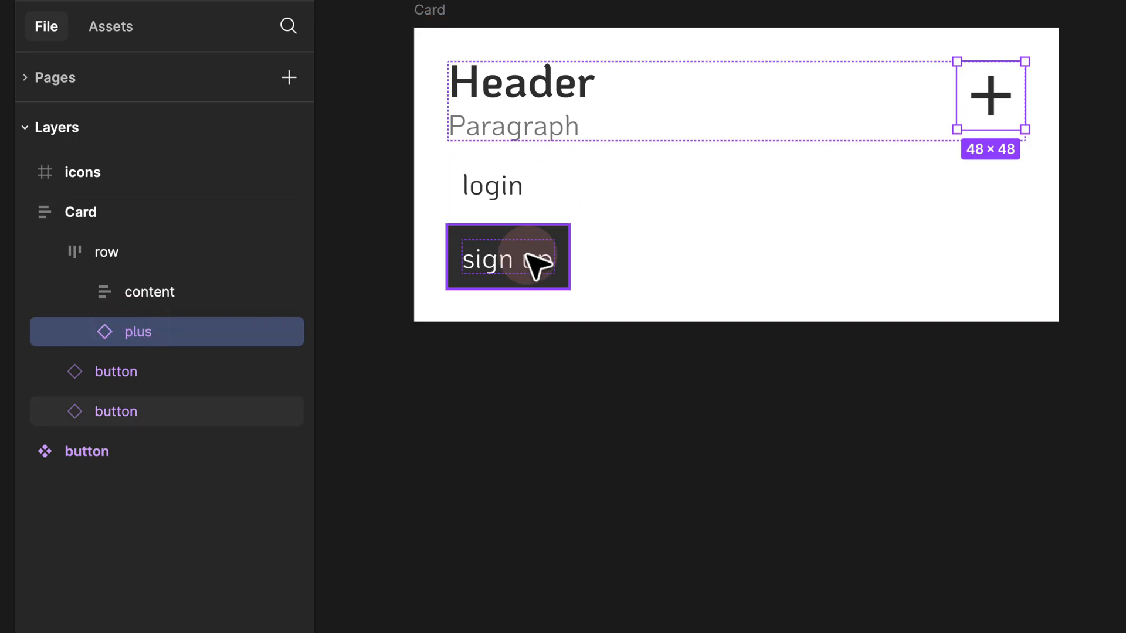
left_click(45, 253)
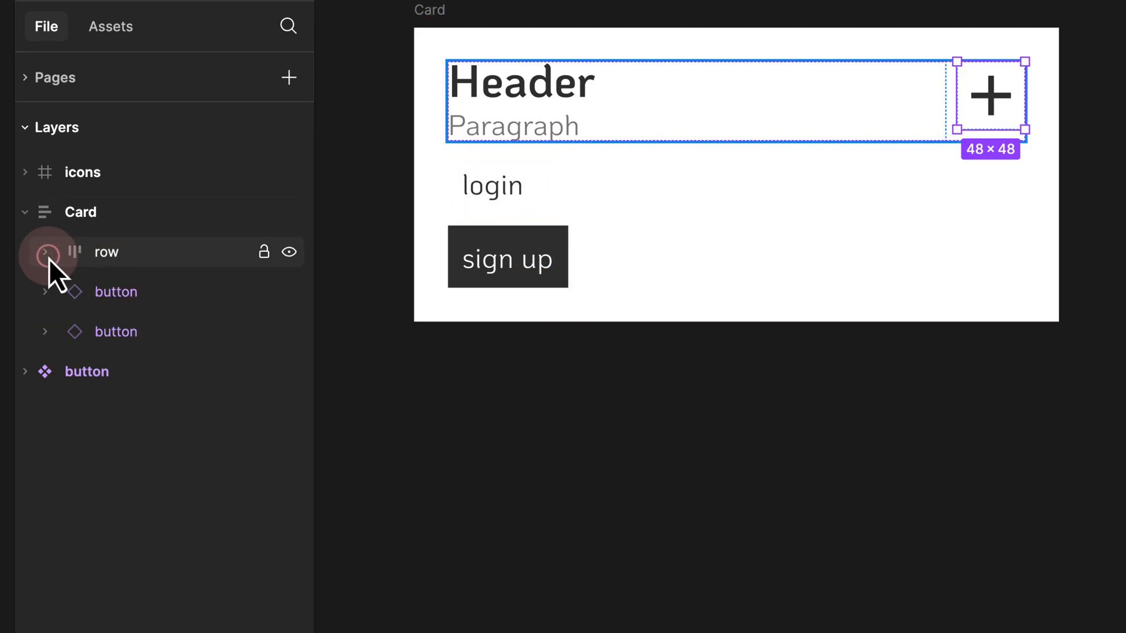
- Wrap the login and sign up button instances in an auto layout frame and rename it row
left_click(103, 290)
left_click(117, 325, "shift")
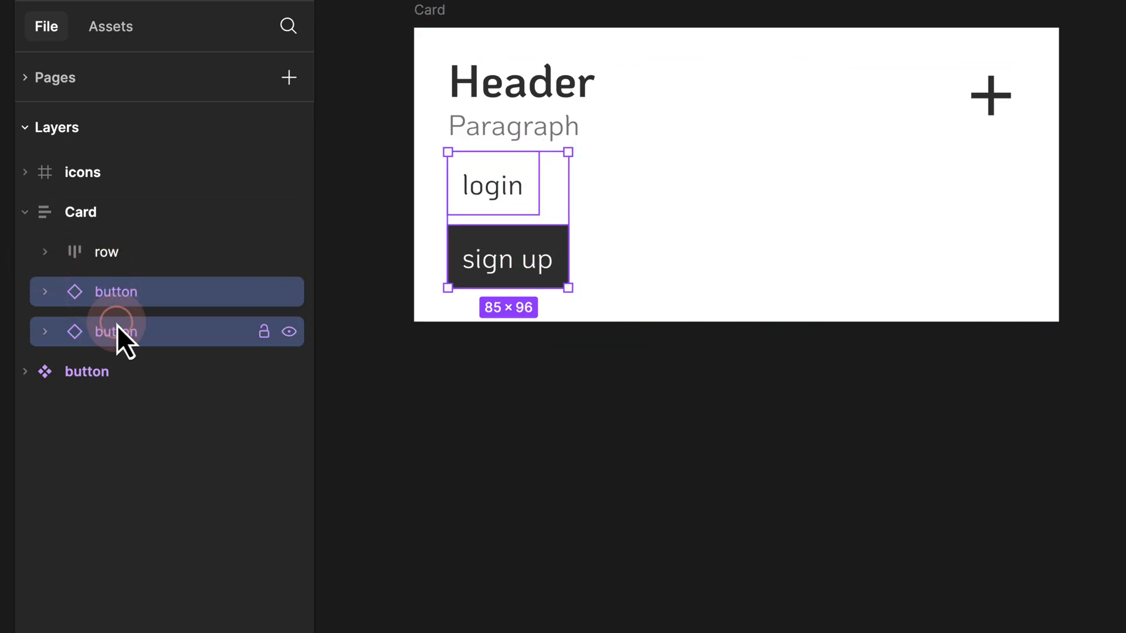
key("shift+a")
double_click(122, 293)
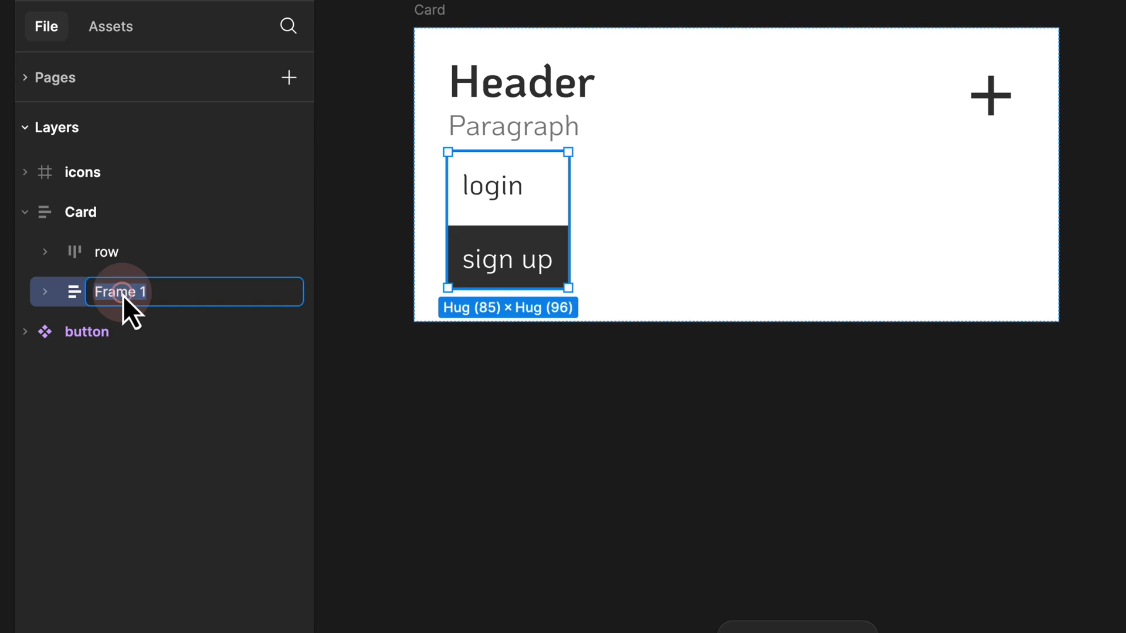
type("row")
key("Return")
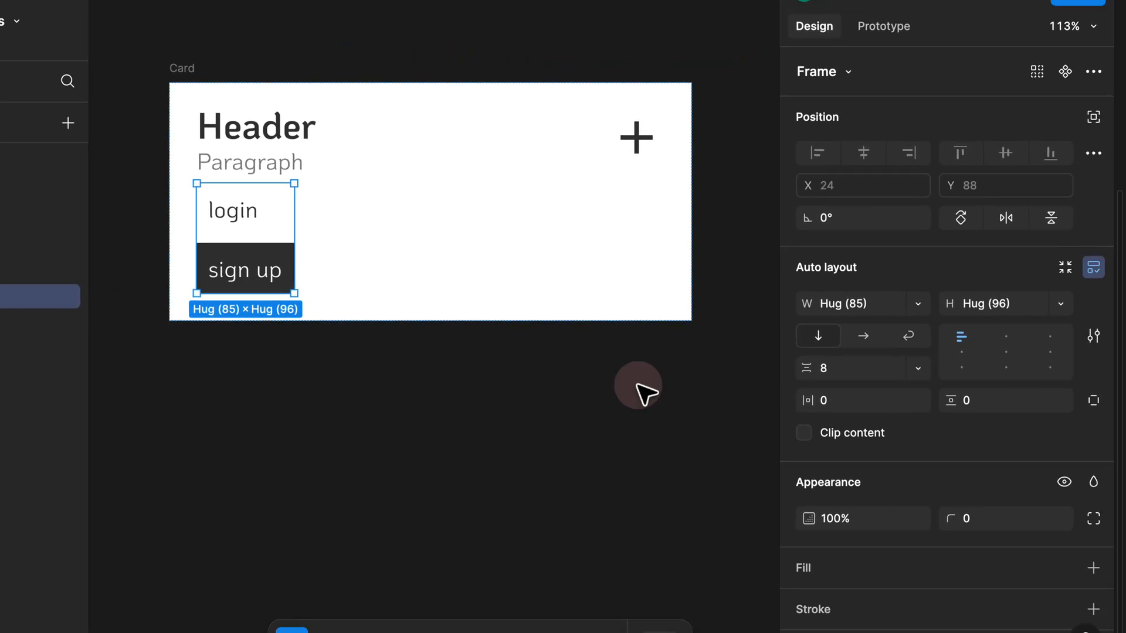
- Set the buttons row's auto layout direction to horizontal and place sign up before login
left_click(868, 334)
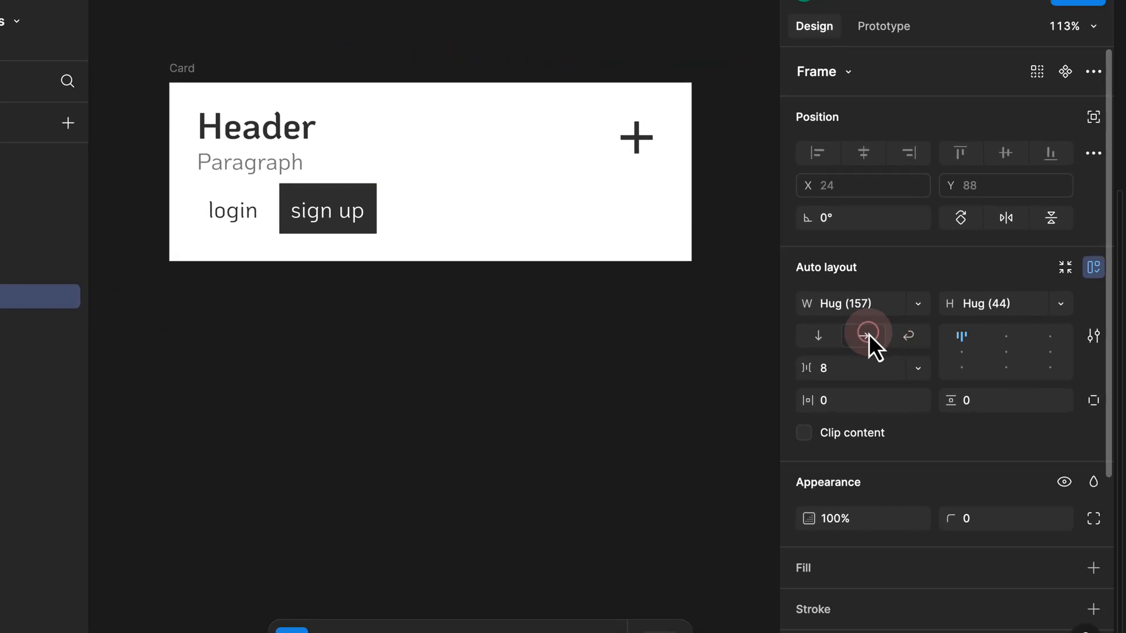
left_click(340, 223)
key("Left")
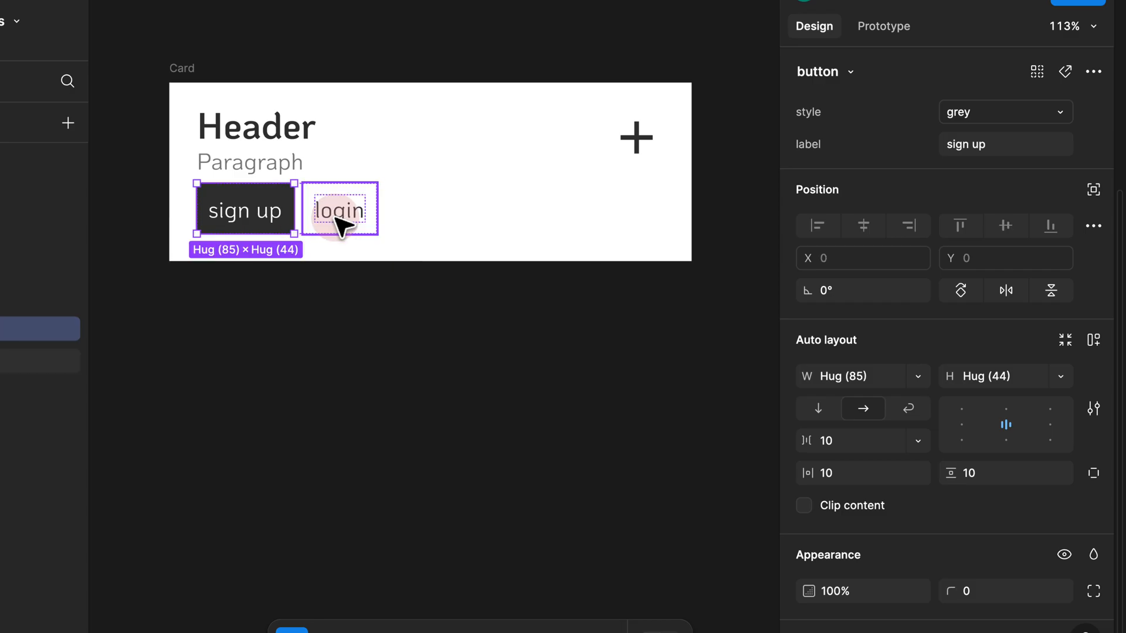
left_click(273, 44)
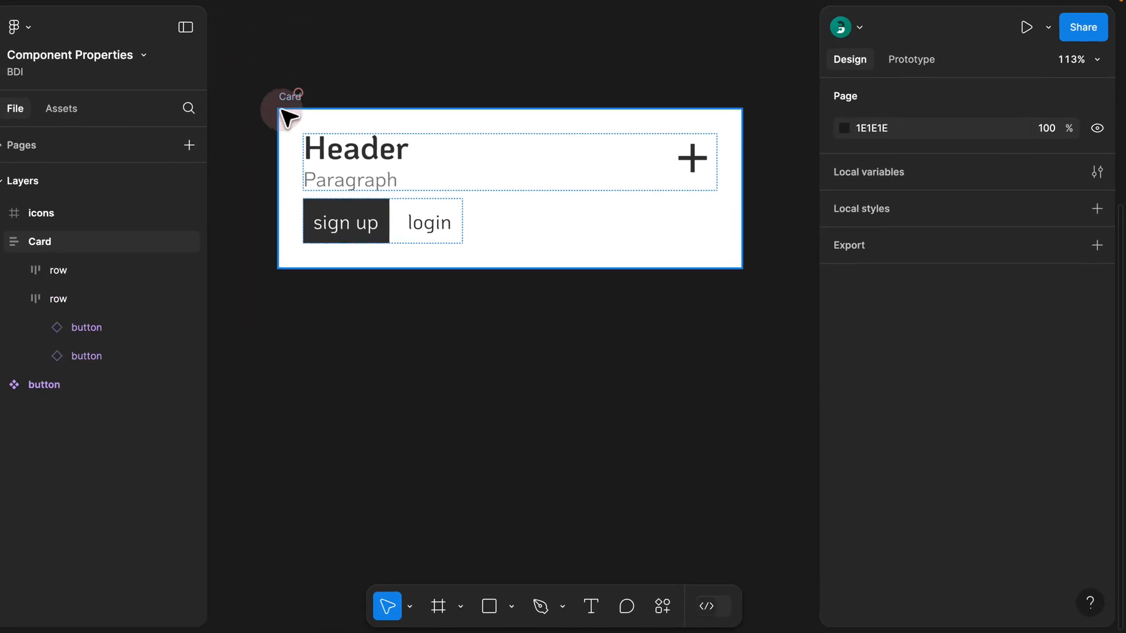
- Resize the Card frame to a width of about 418
left_click(183, 68)
left_click_drag(723, 225, 747, 225)
left_click_drag(747, 169, 688, 178)
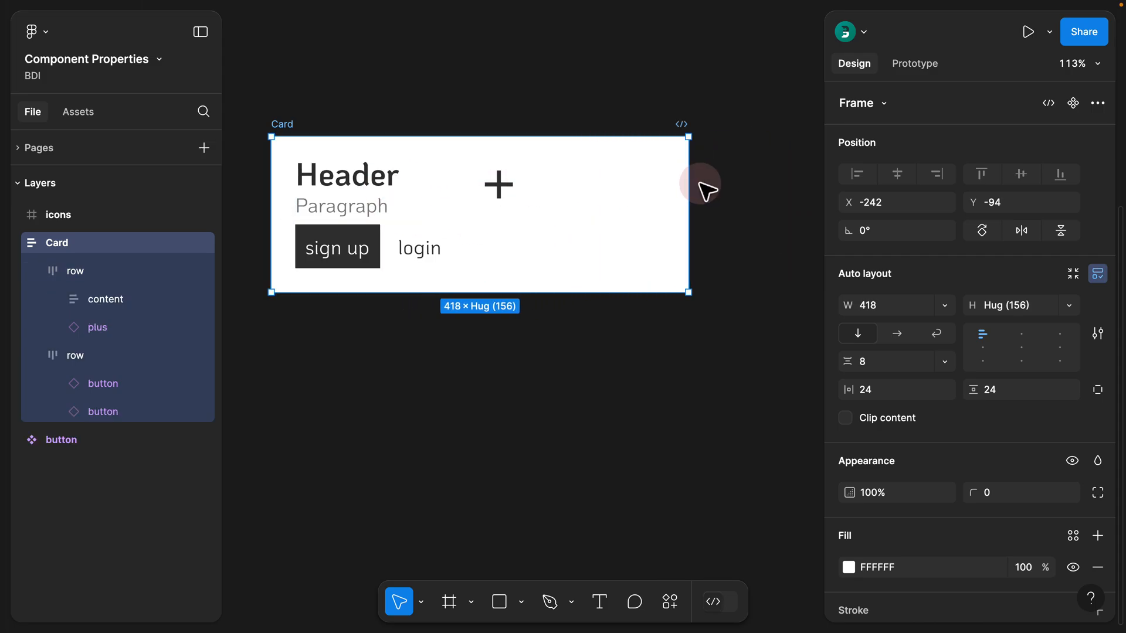
- Set the width of the content frame in the Card's upper row to Fill container
left_click(130, 263)
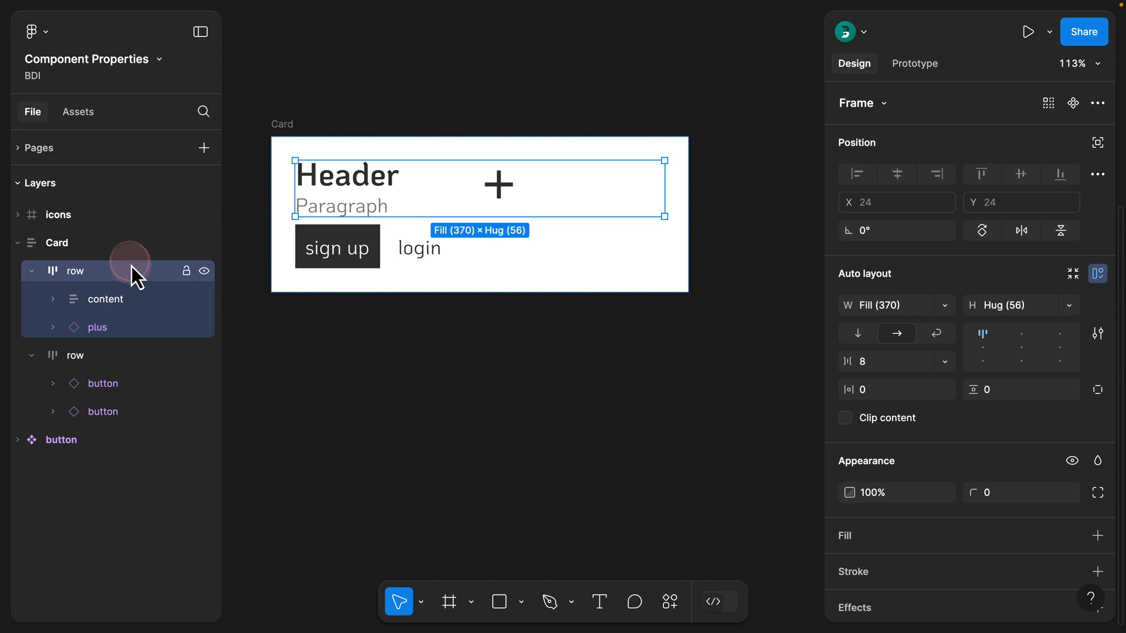
left_click(124, 304)
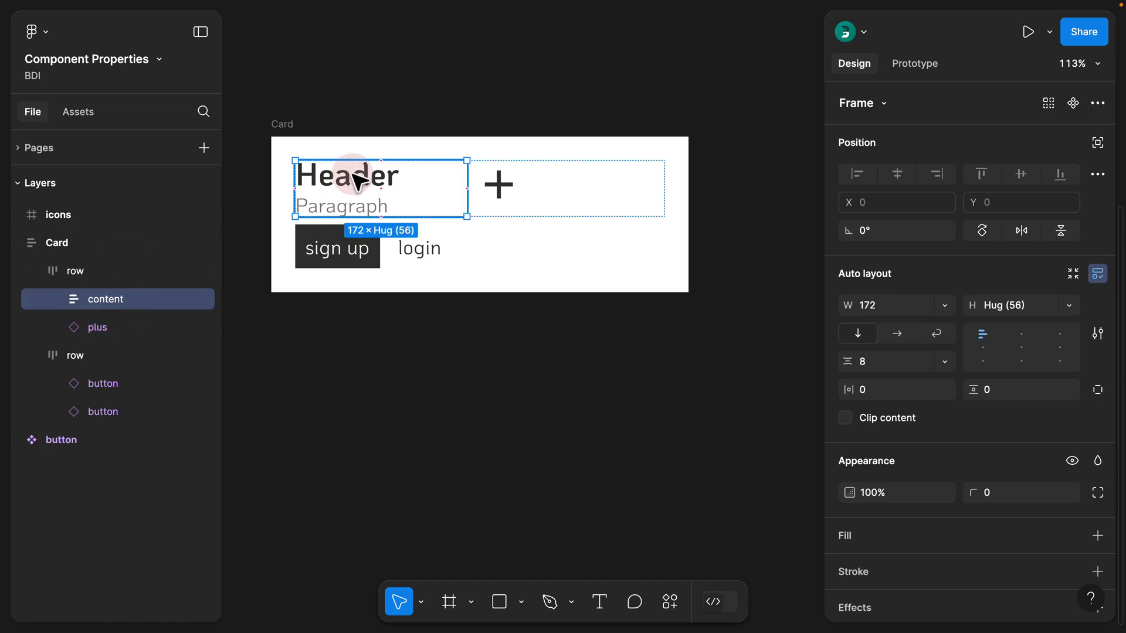
left_click(936, 309)
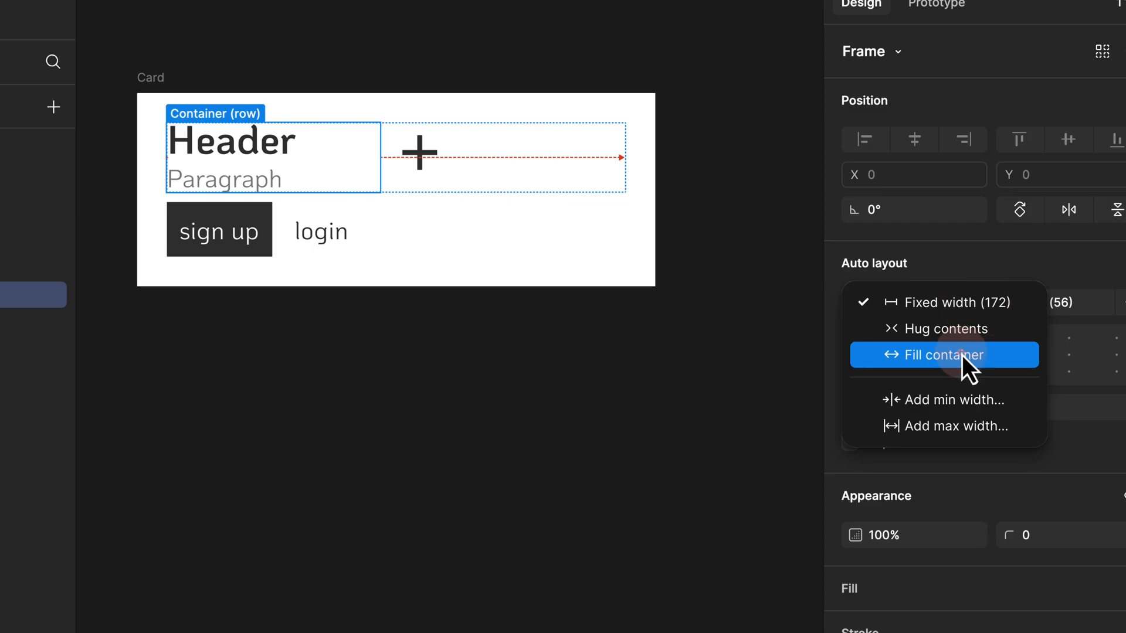
left_click(962, 354)
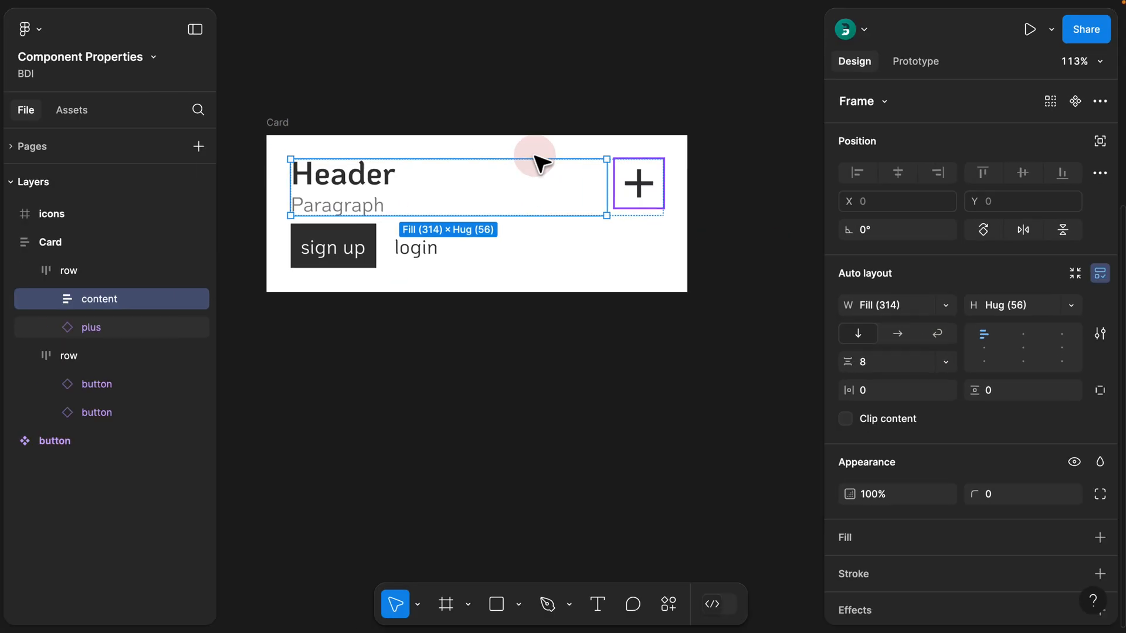
left_click(613, 108)
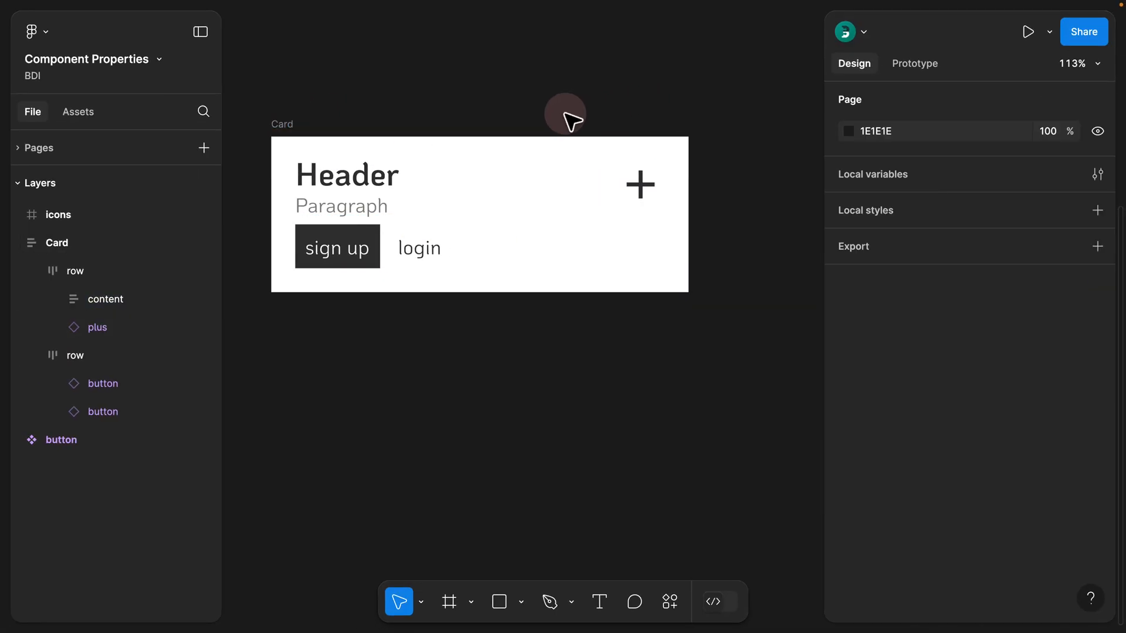
- Turn the Card frame into a component and duplicate it as an instance directly below the original
left_click(287, 123)
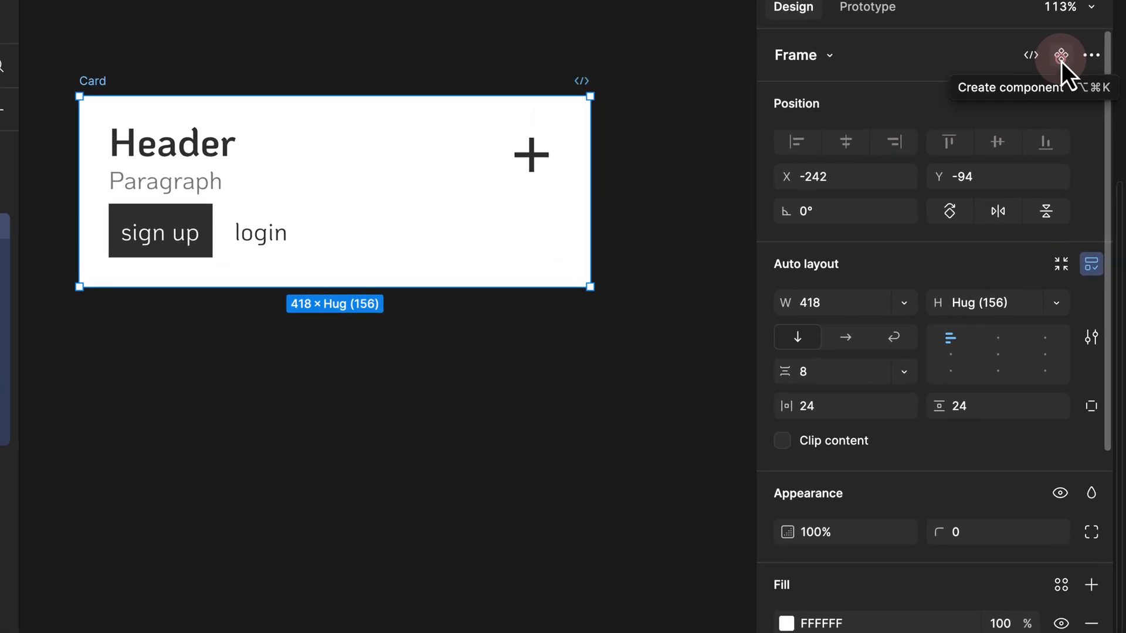
left_click(1073, 106)
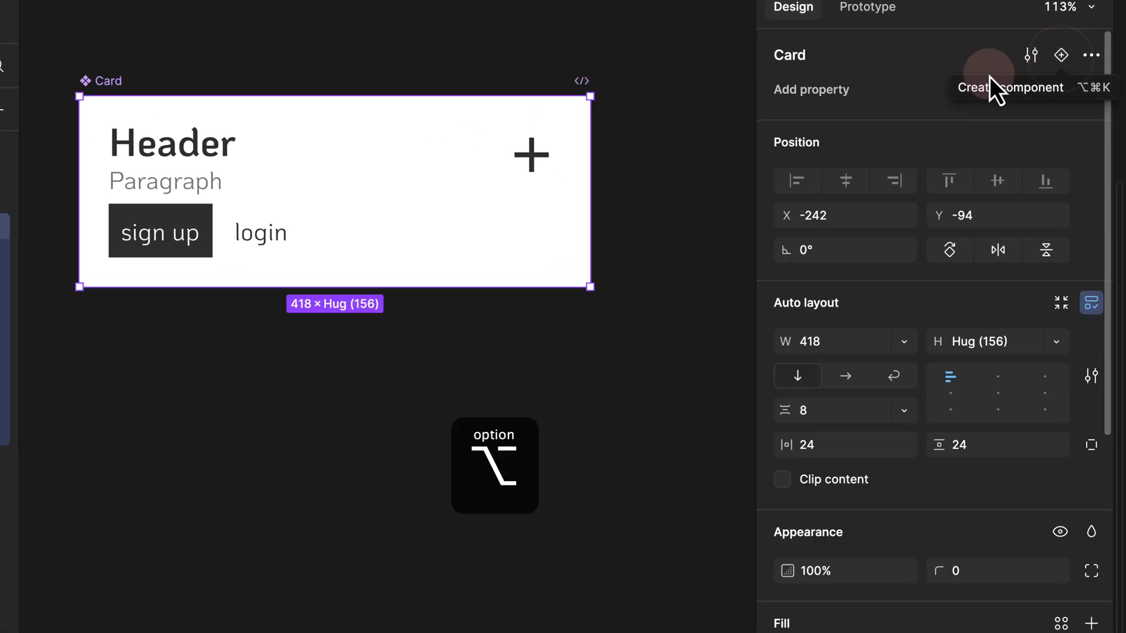
left_click_drag(114, 84, 113, 396)
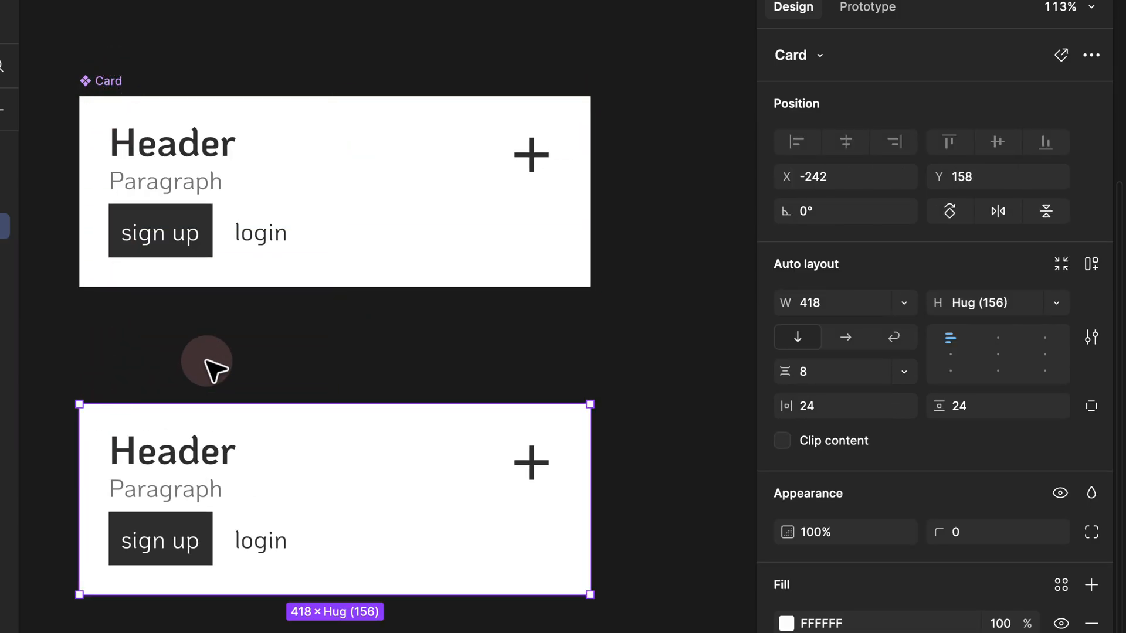
left_click(250, 495)
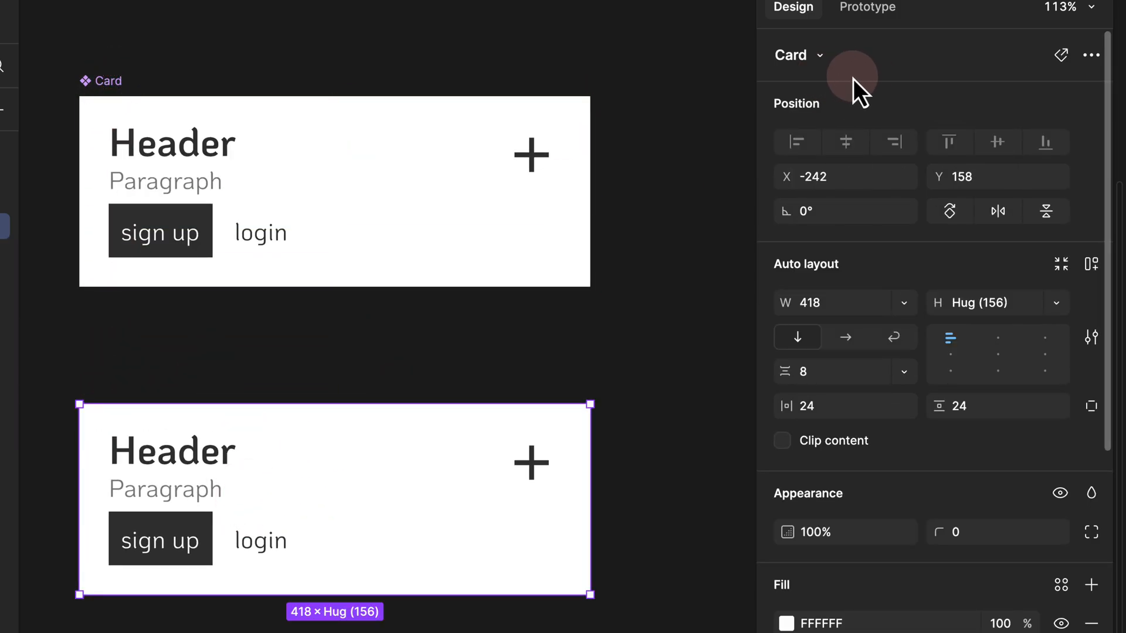
left_click(541, 472)
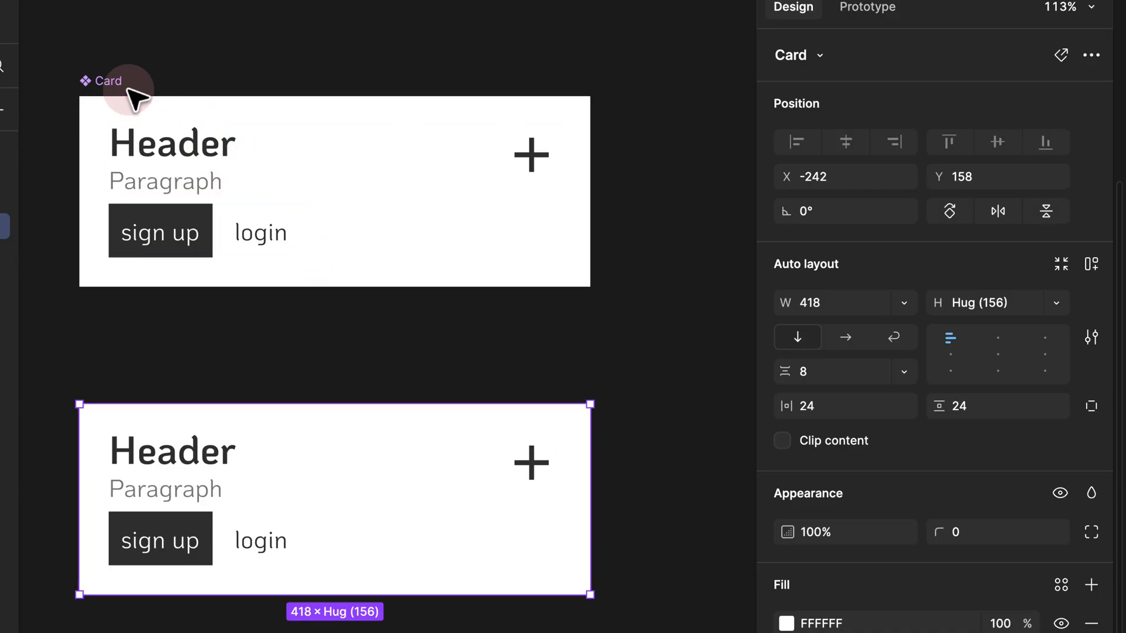
left_click(129, 89)
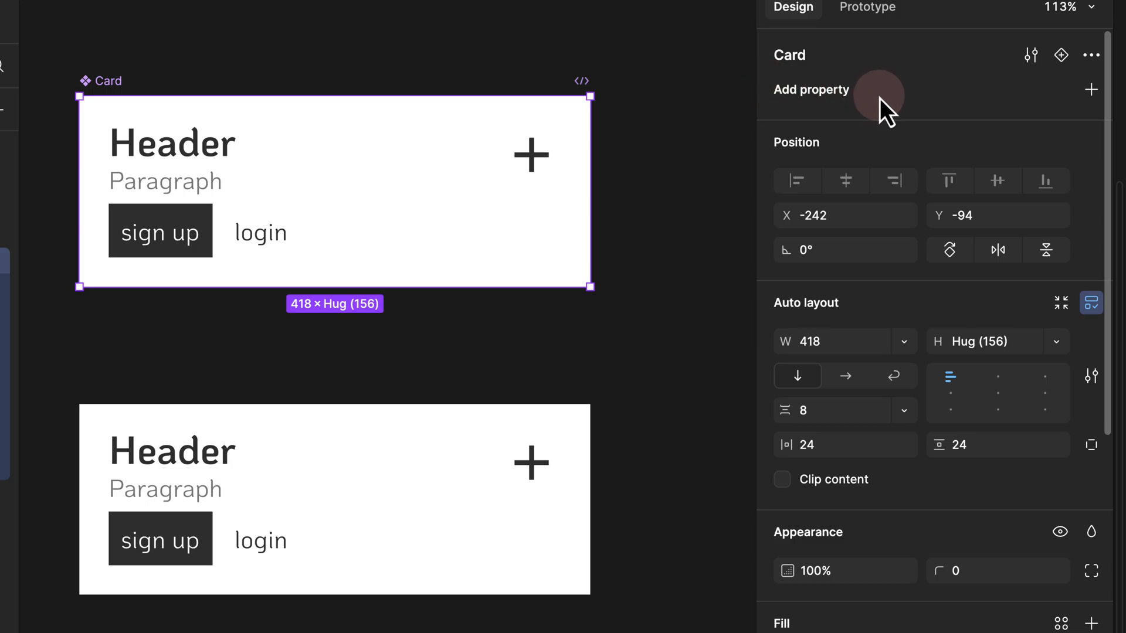
left_click(1090, 92)
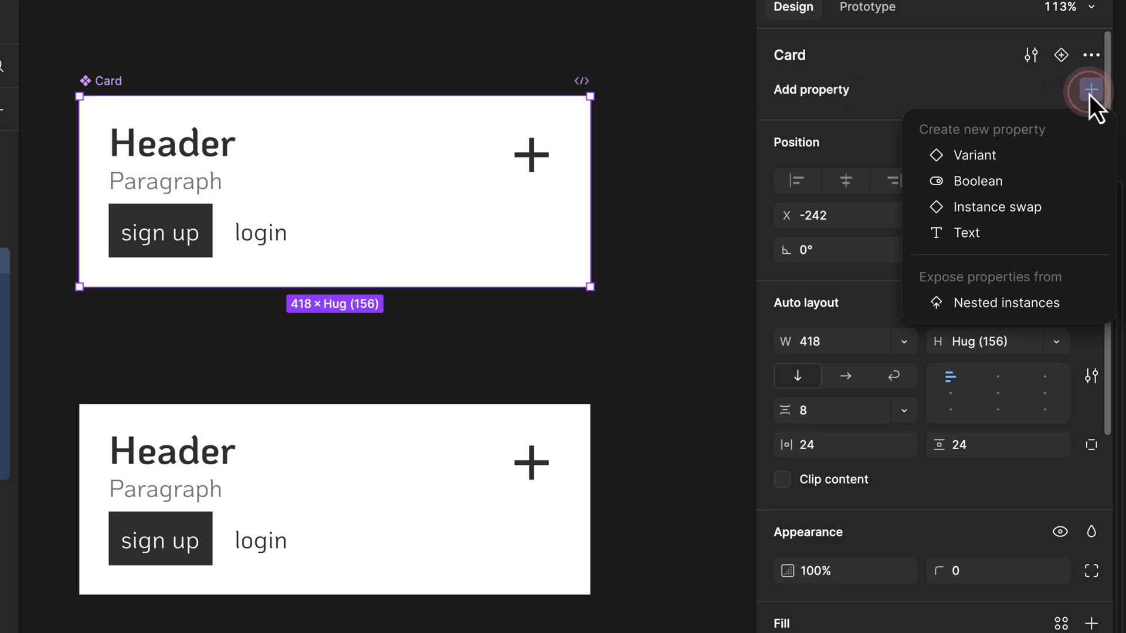
left_click(990, 229)
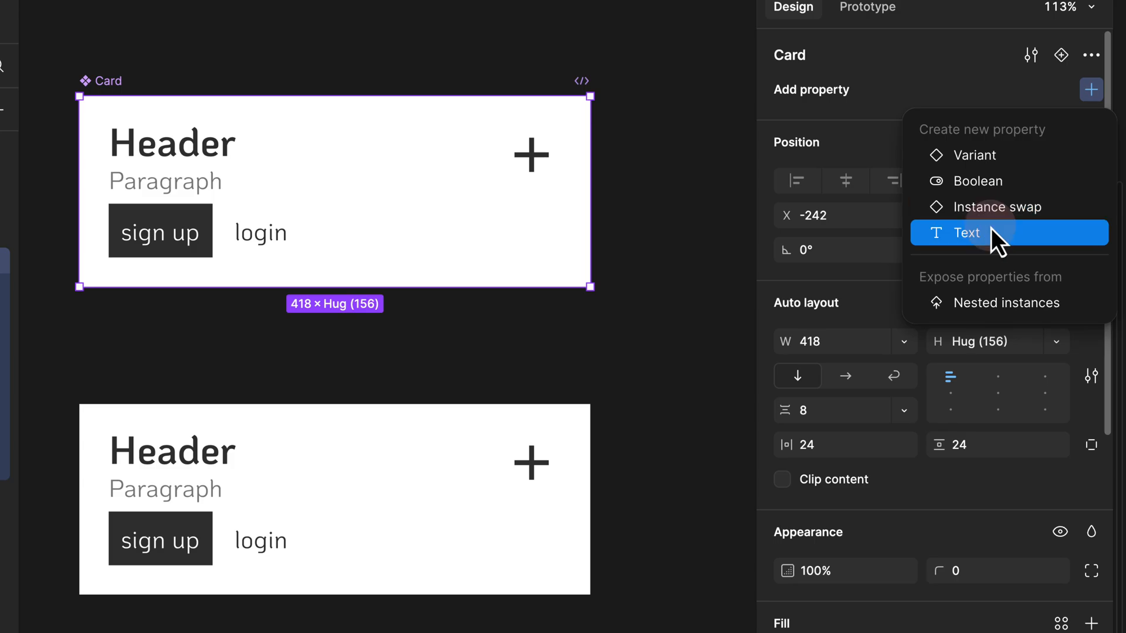
left_click(1001, 208)
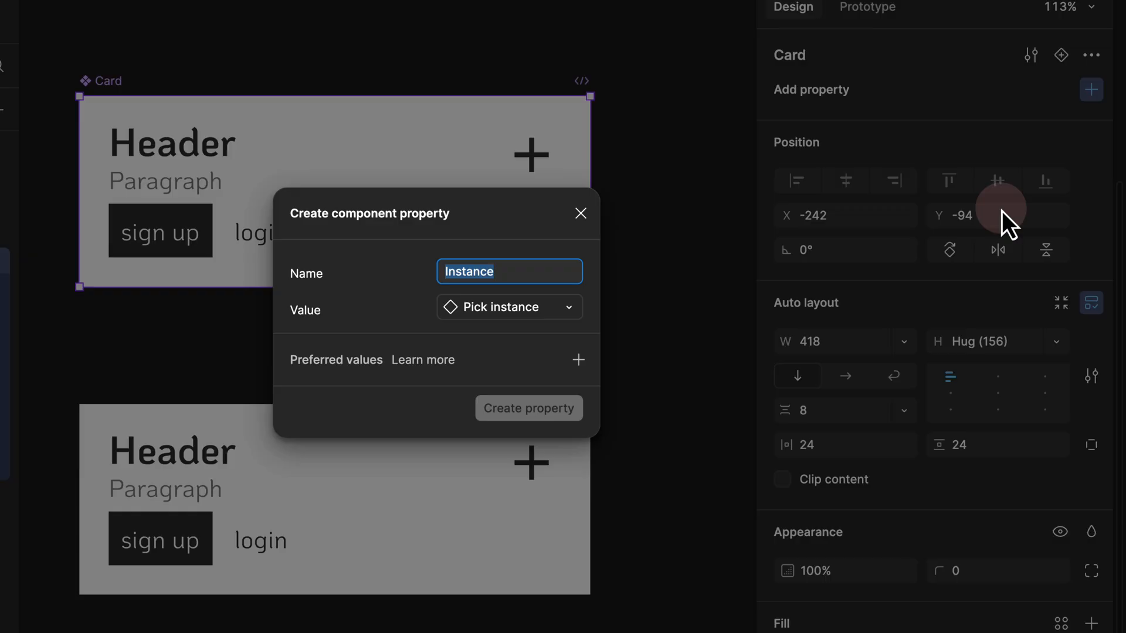
type("icons")
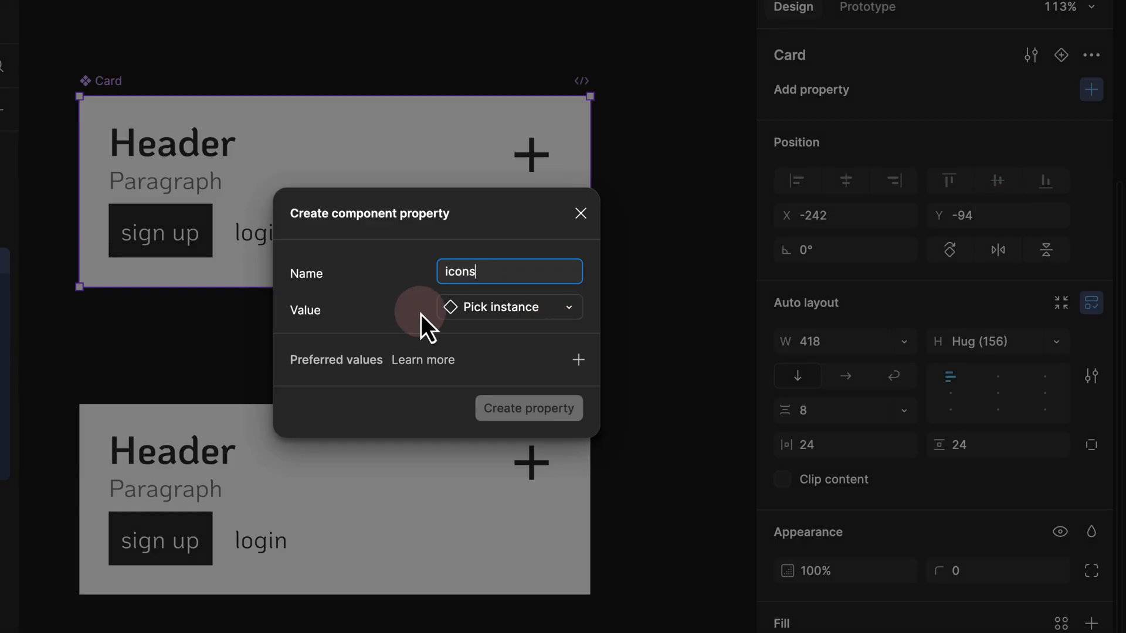
left_click(470, 307)
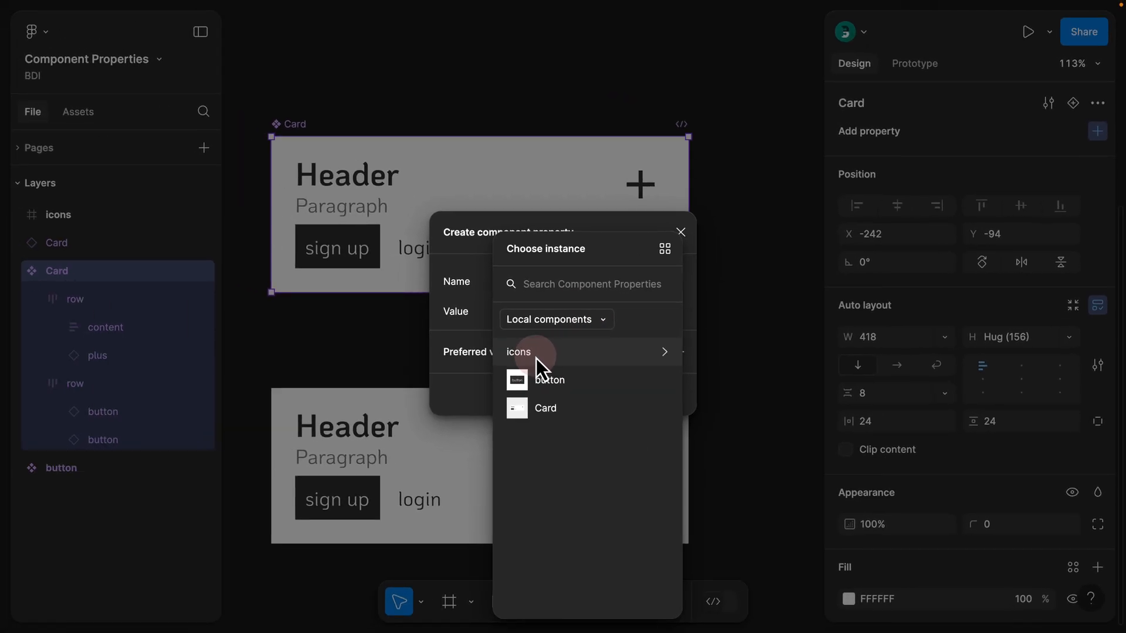
left_click(42, 223)
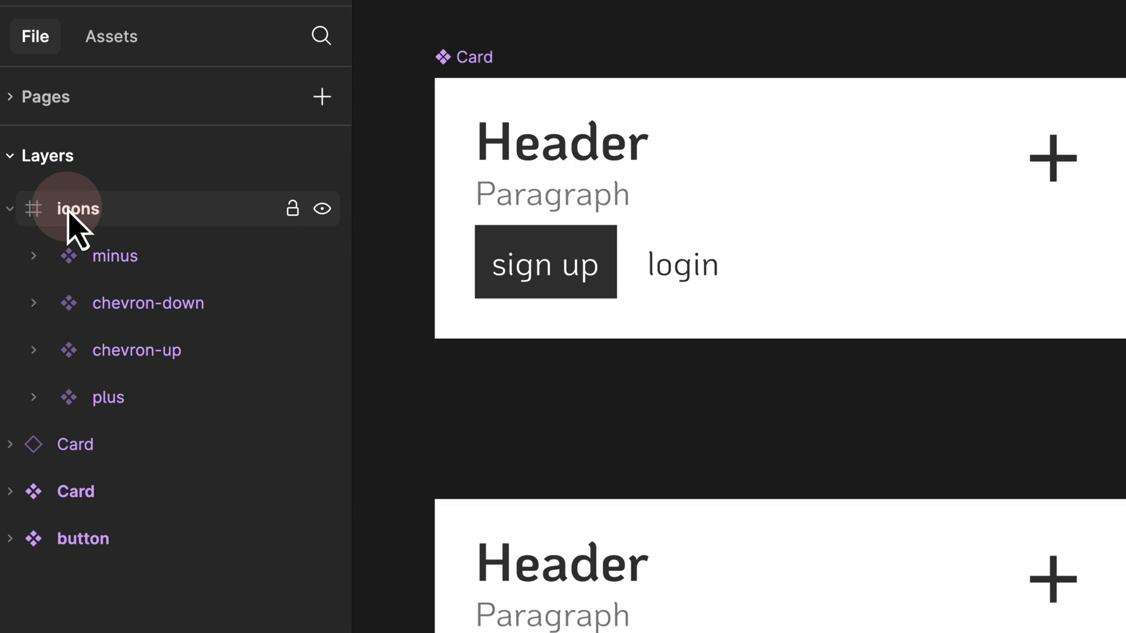
- Start a new instance swap property on the main Card component, named Icons, with the plus icon as its value
left_click(476, 58)
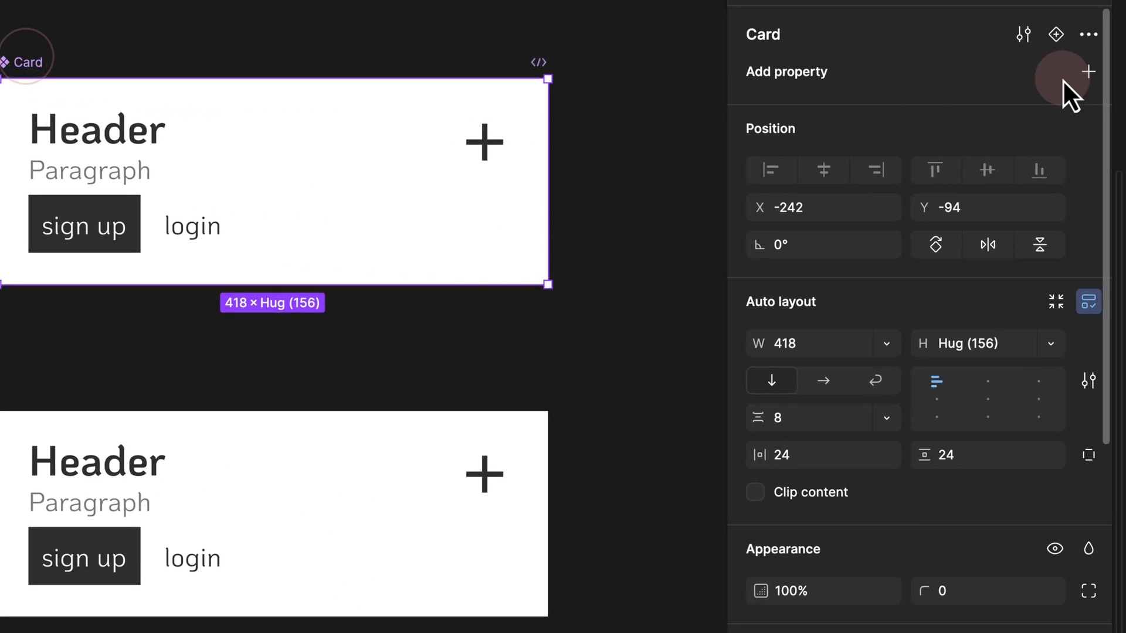
left_click(1088, 72)
left_click(993, 199)
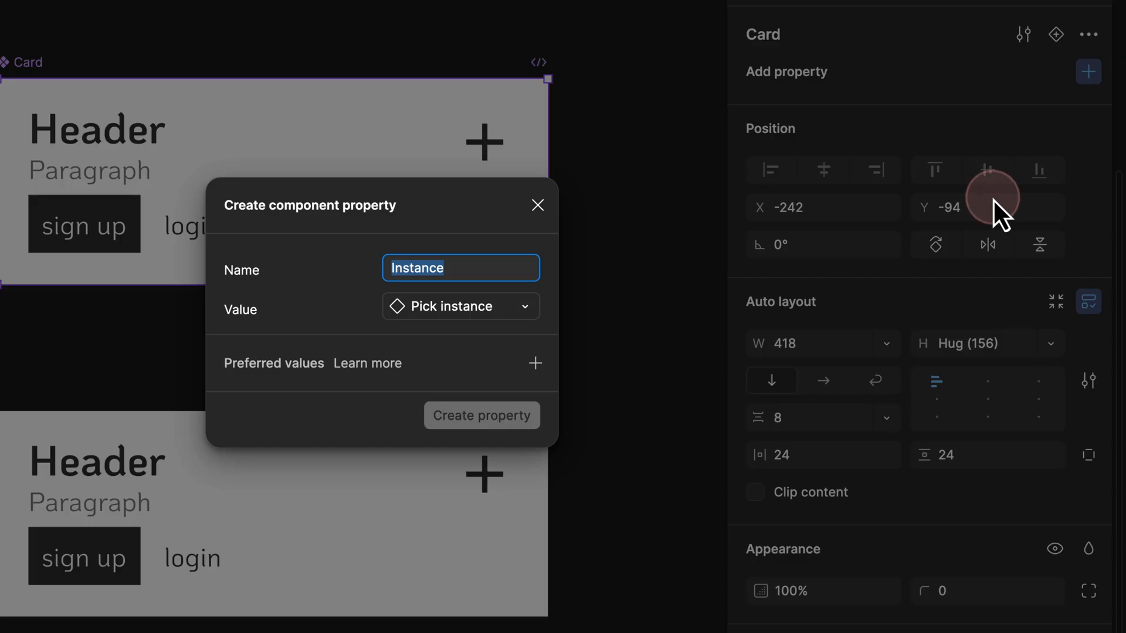
type("Icons")
left_click(467, 307)
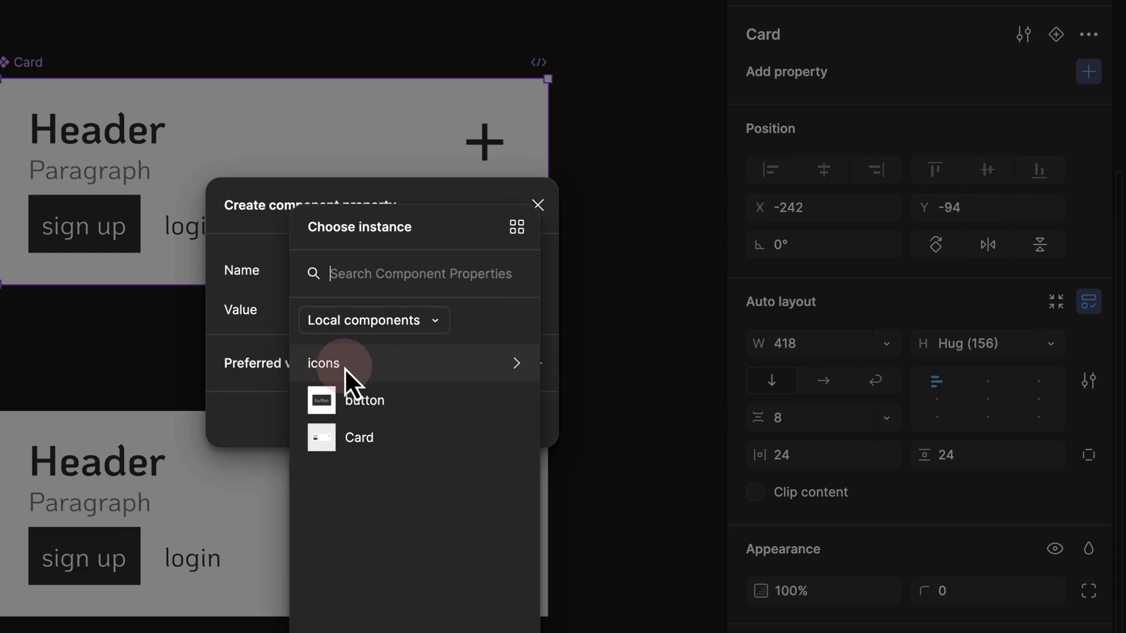
left_click(362, 364)
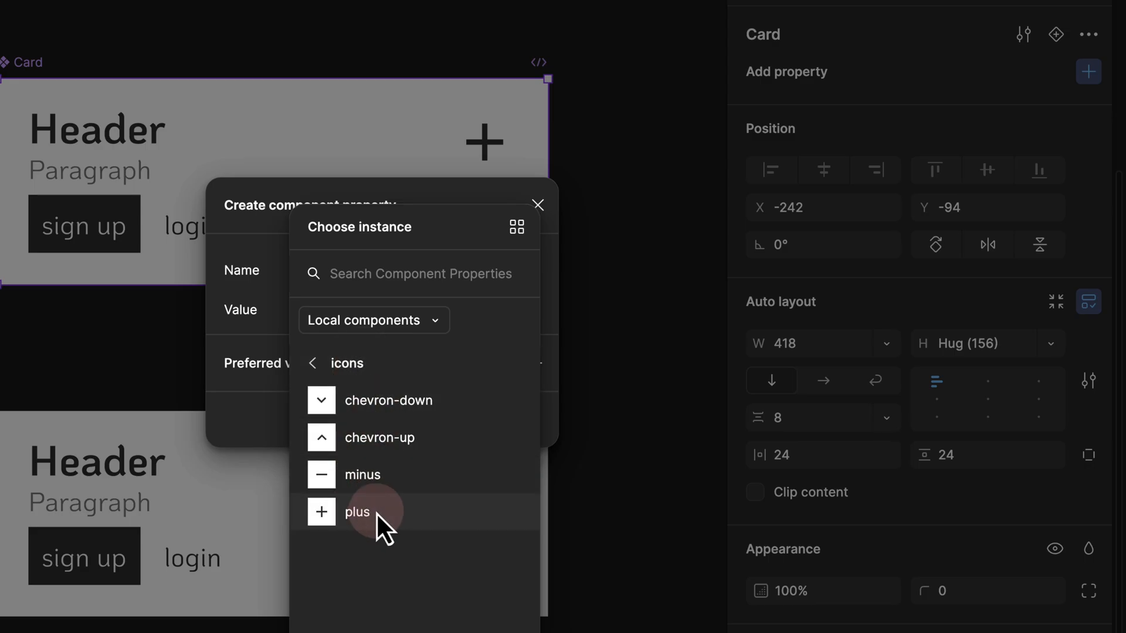
left_click(360, 512)
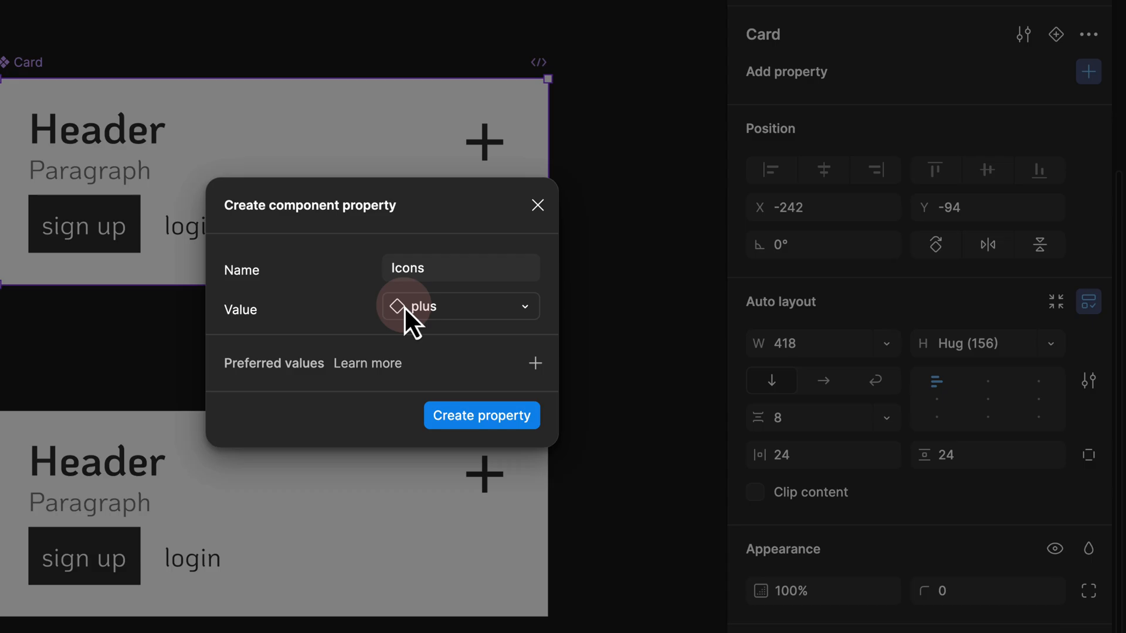
- Add every component in the icons frame as a preferred value and create the Icons property
left_click(532, 365)
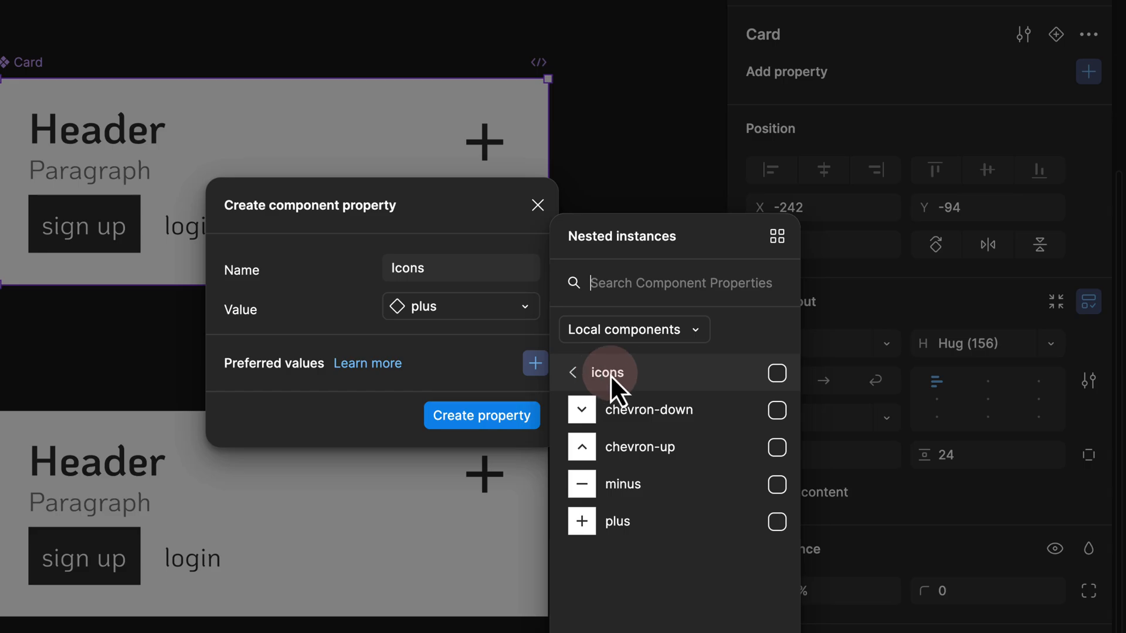
left_click(776, 373)
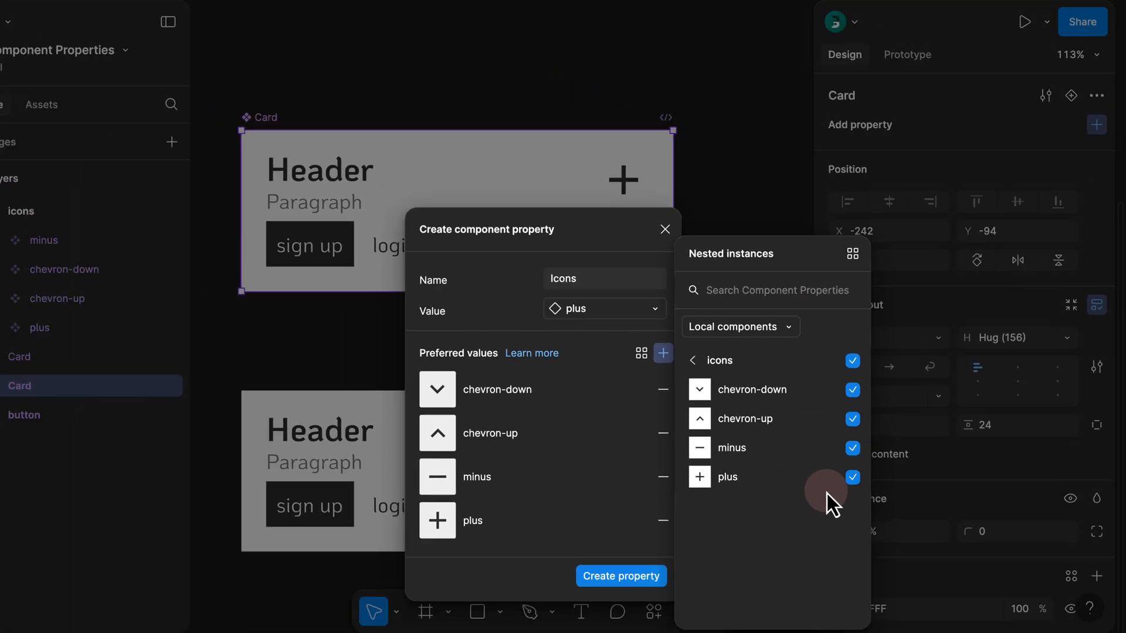
left_click(472, 632)
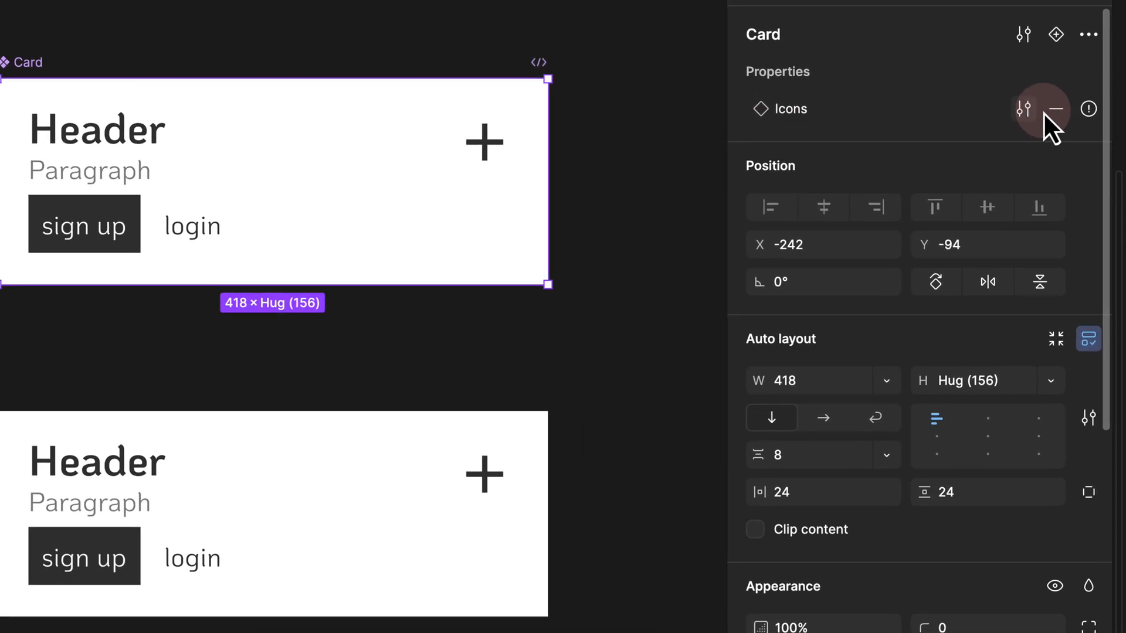
- Apply the Icons instance swap property to the plus icon inside the main Card component
mouse_move(1097, 160)
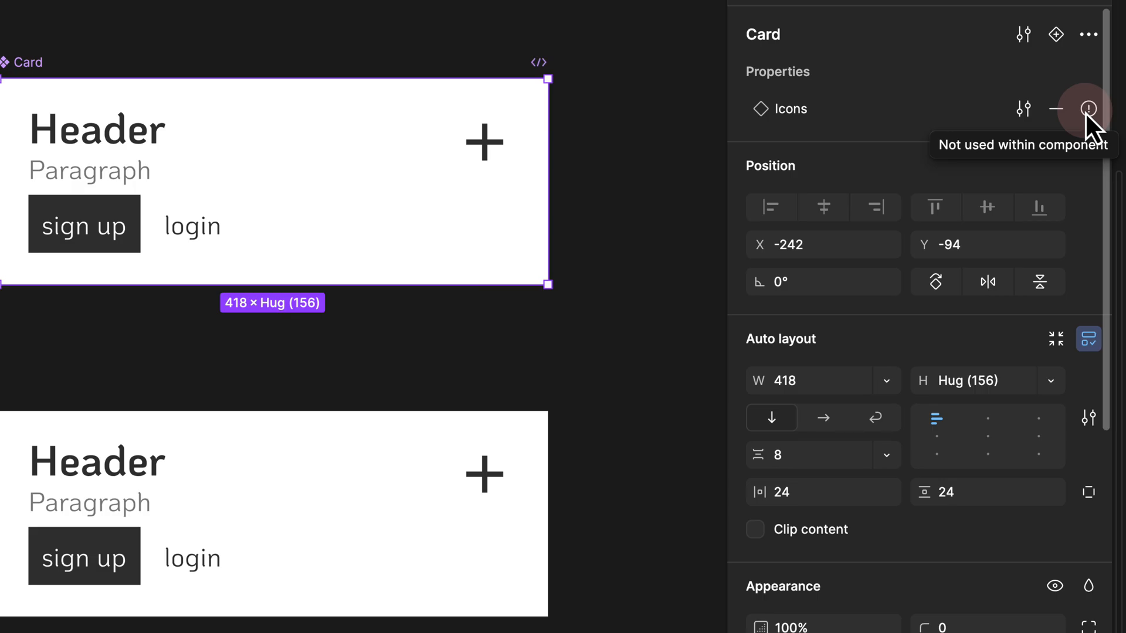
left_click(480, 136)
left_click(481, 144)
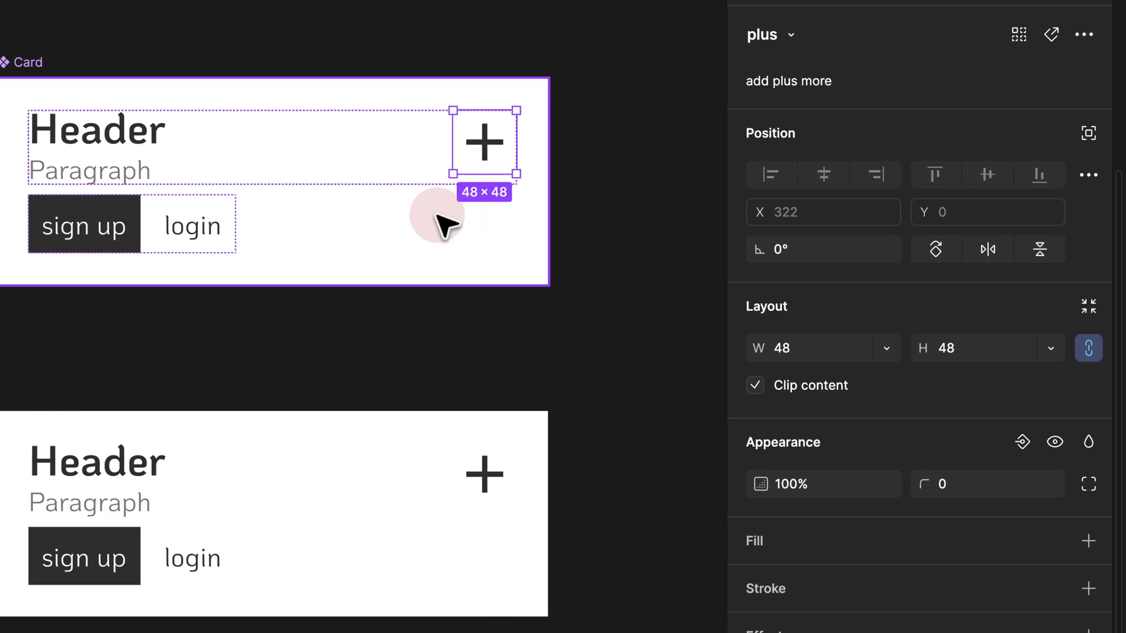
left_click(1081, 41)
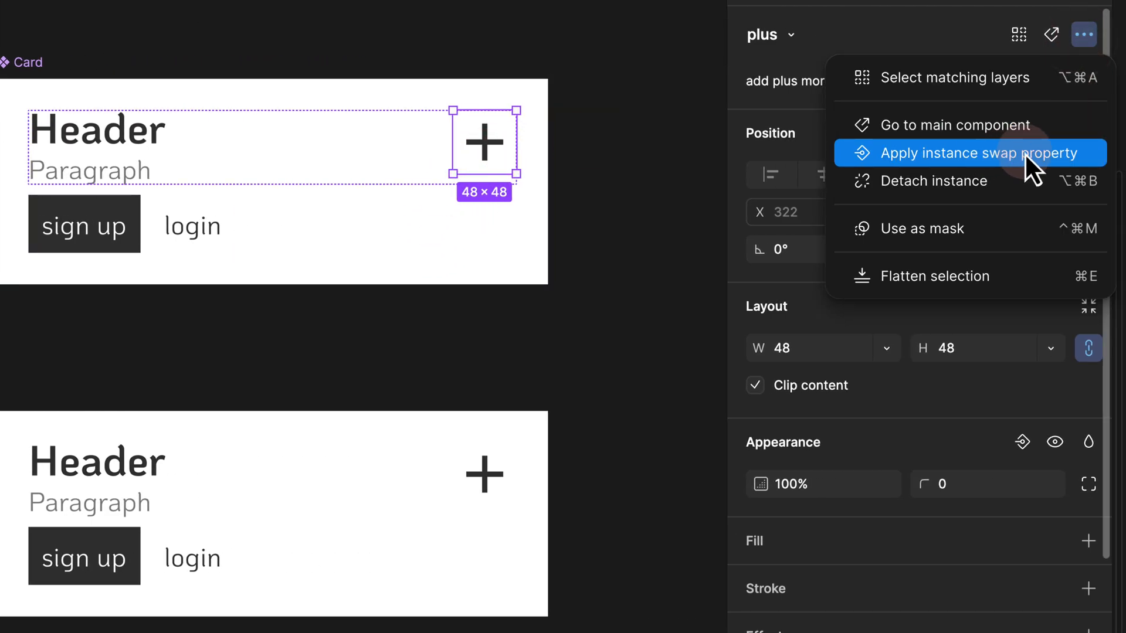
left_click(1079, 154)
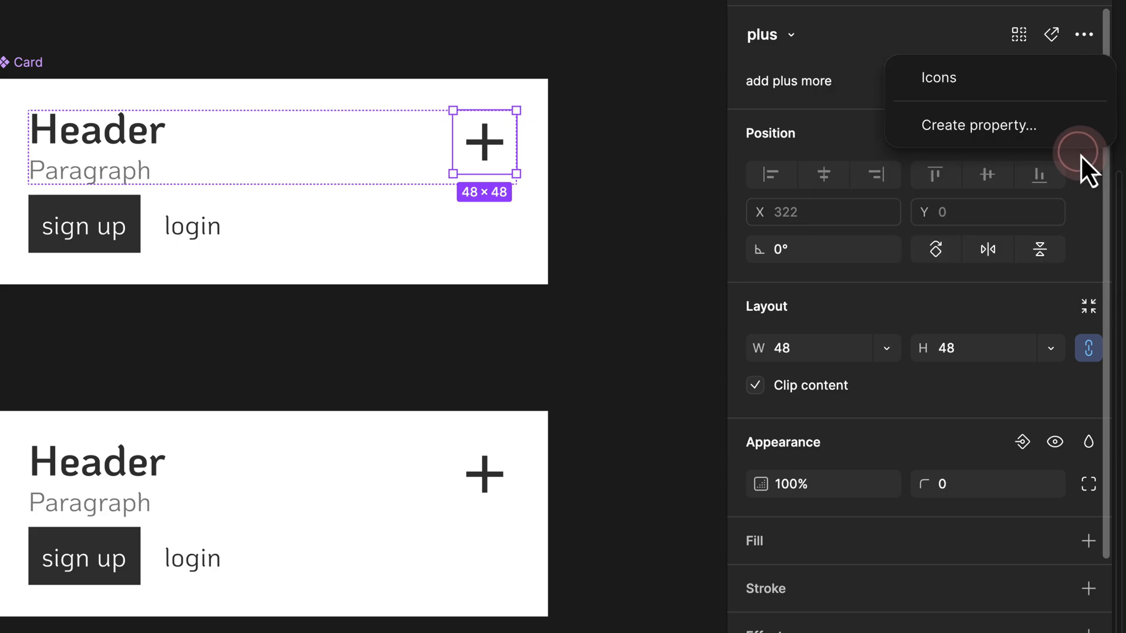
left_click(993, 86)
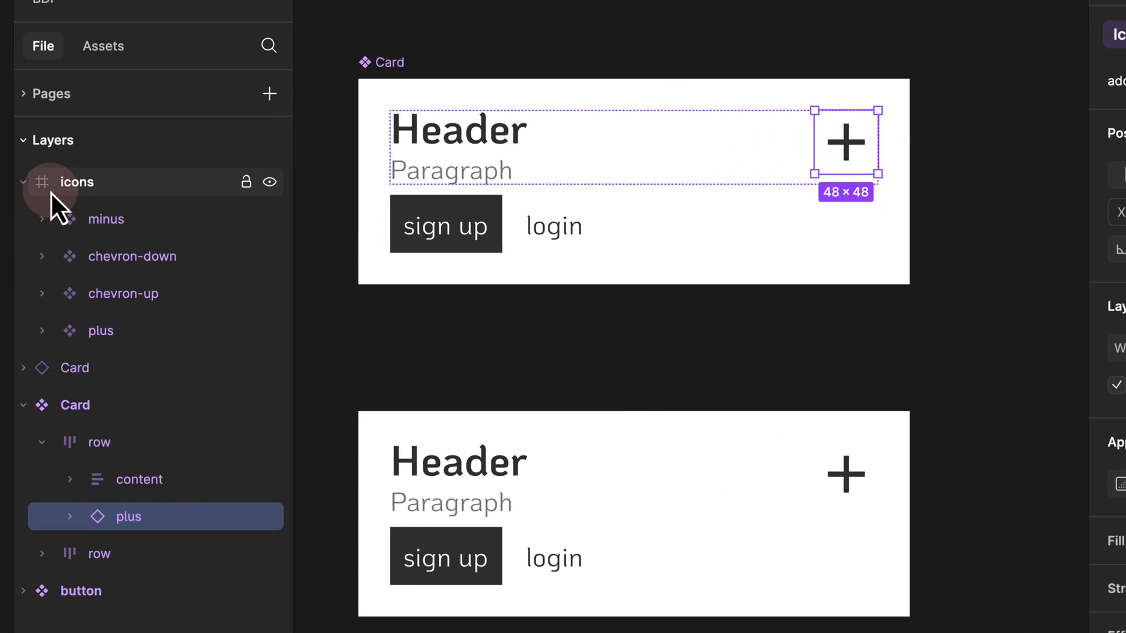
- Switch the Icons property of the lower Card instance to minus, followed by chevron-down
left_click(90, 191)
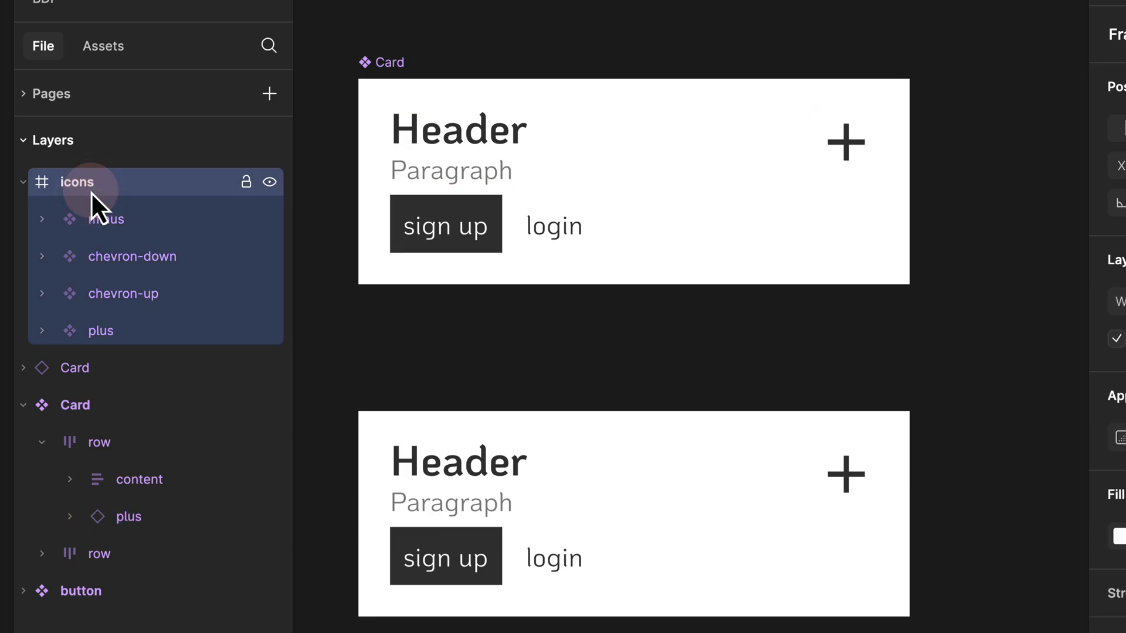
left_click(531, 511)
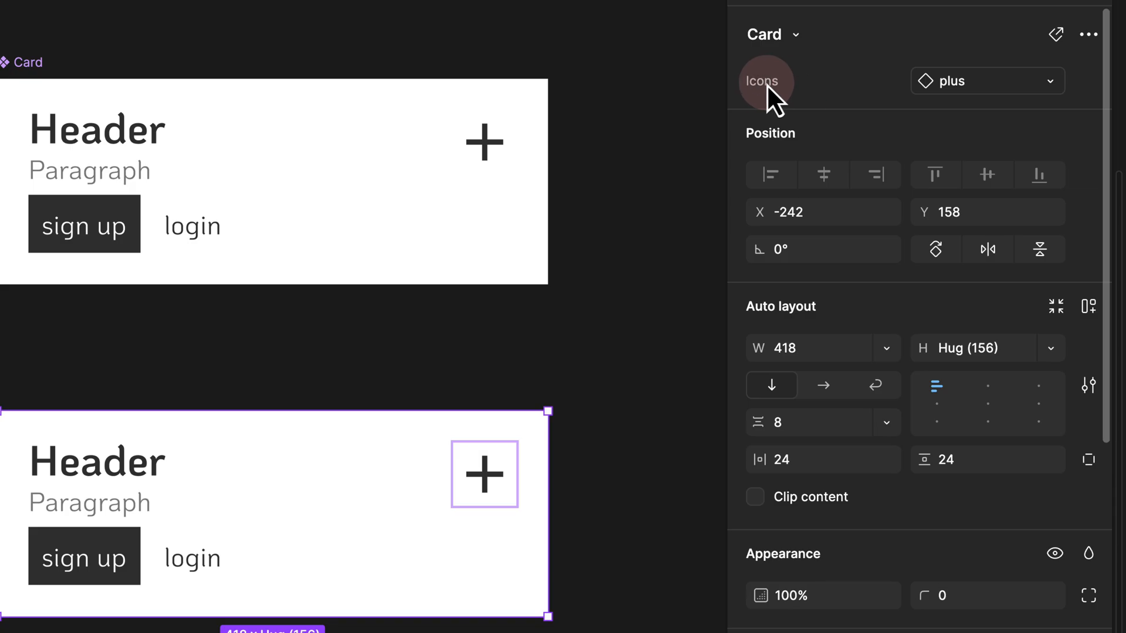
left_click(960, 87)
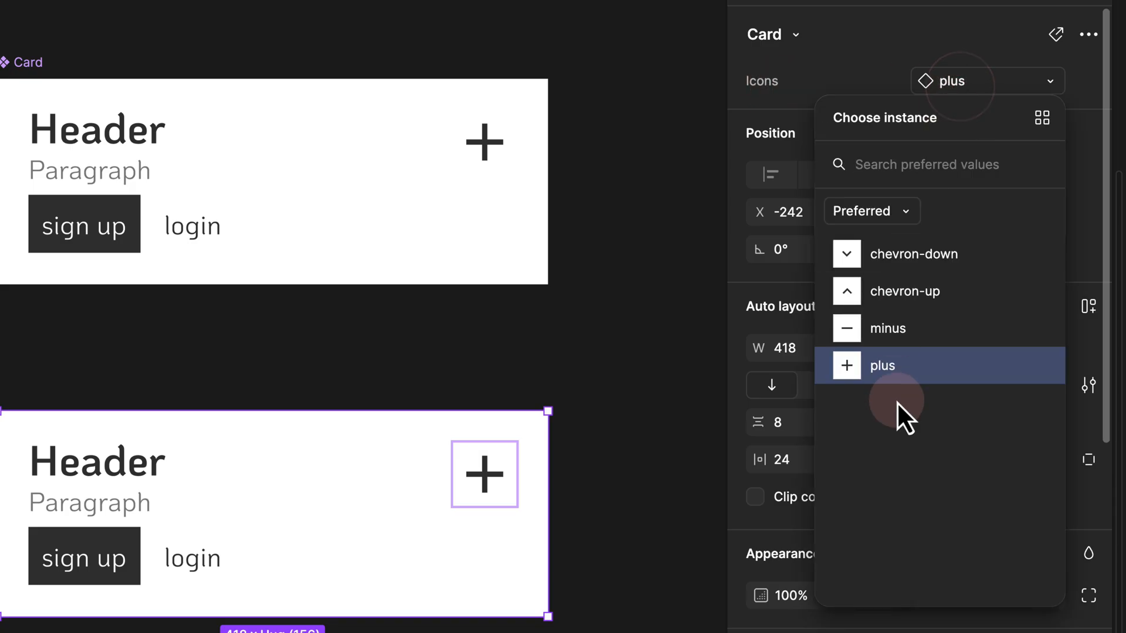
left_click(899, 329)
left_click(960, 97)
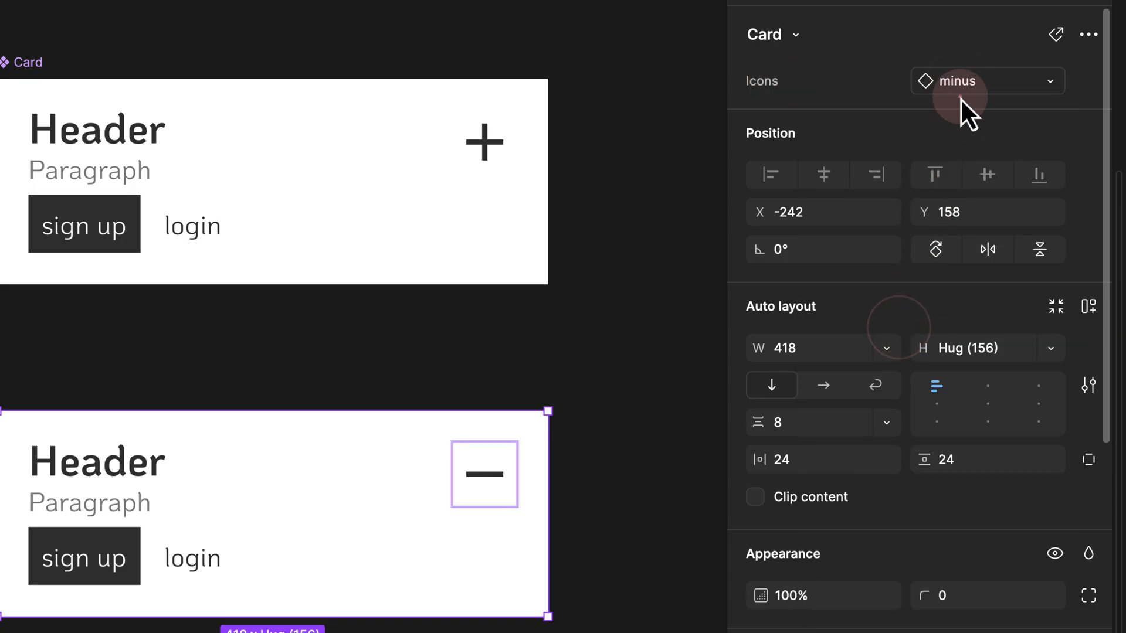
left_click(902, 259)
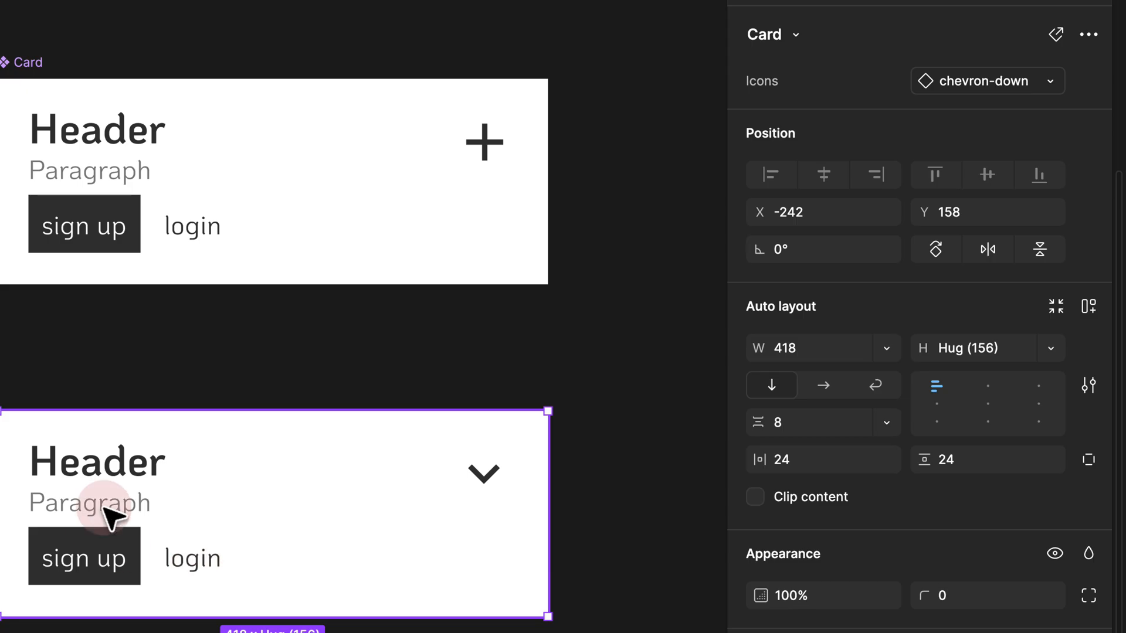
- Collapse the expanded layers and select the buttons row in the main Card component
left_click(492, 148)
left_click(492, 147)
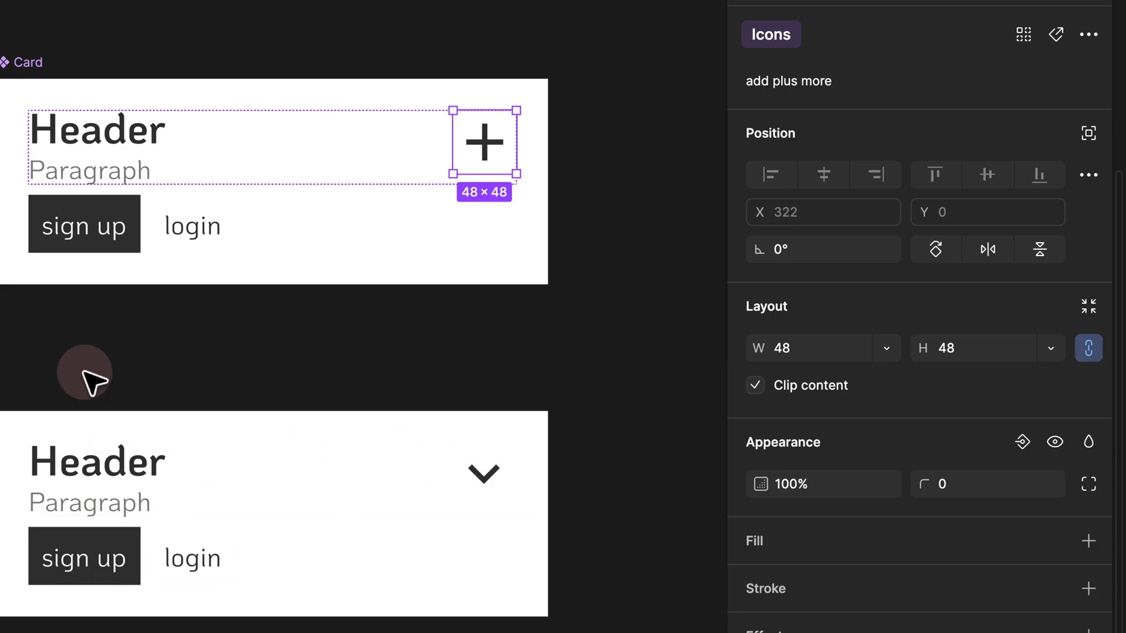
left_click(109, 214)
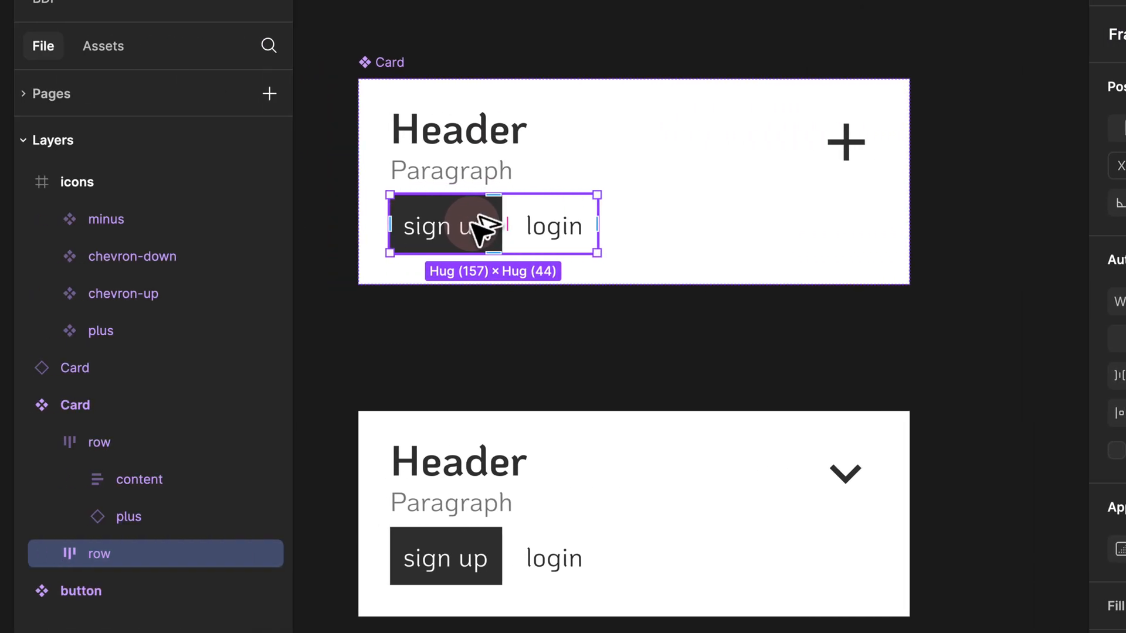
key("alt+l")
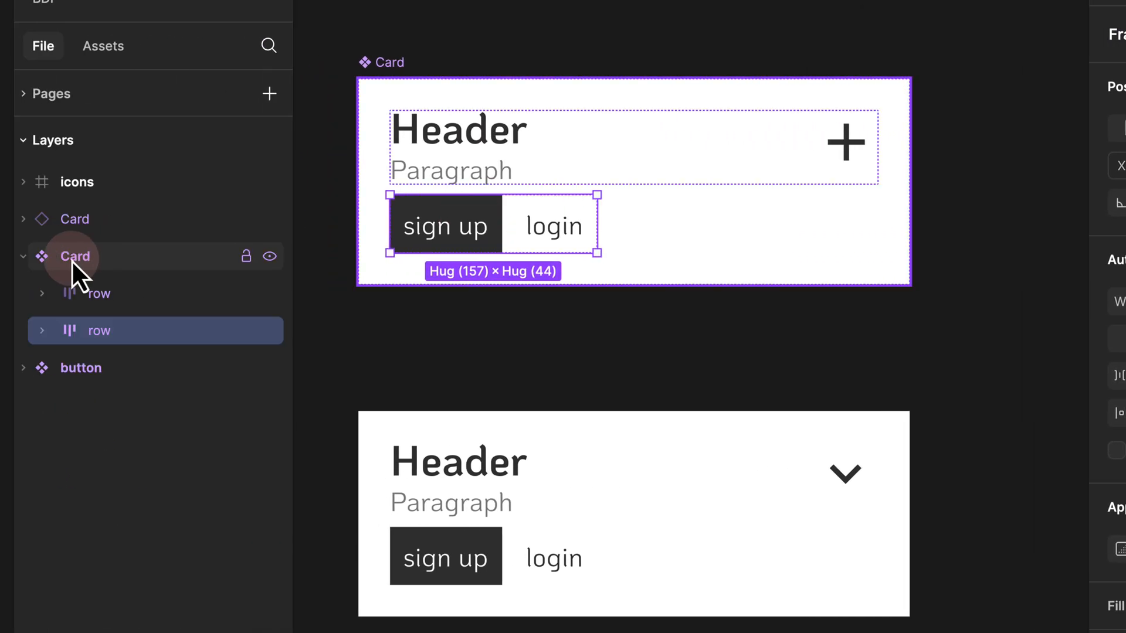
left_click(45, 256)
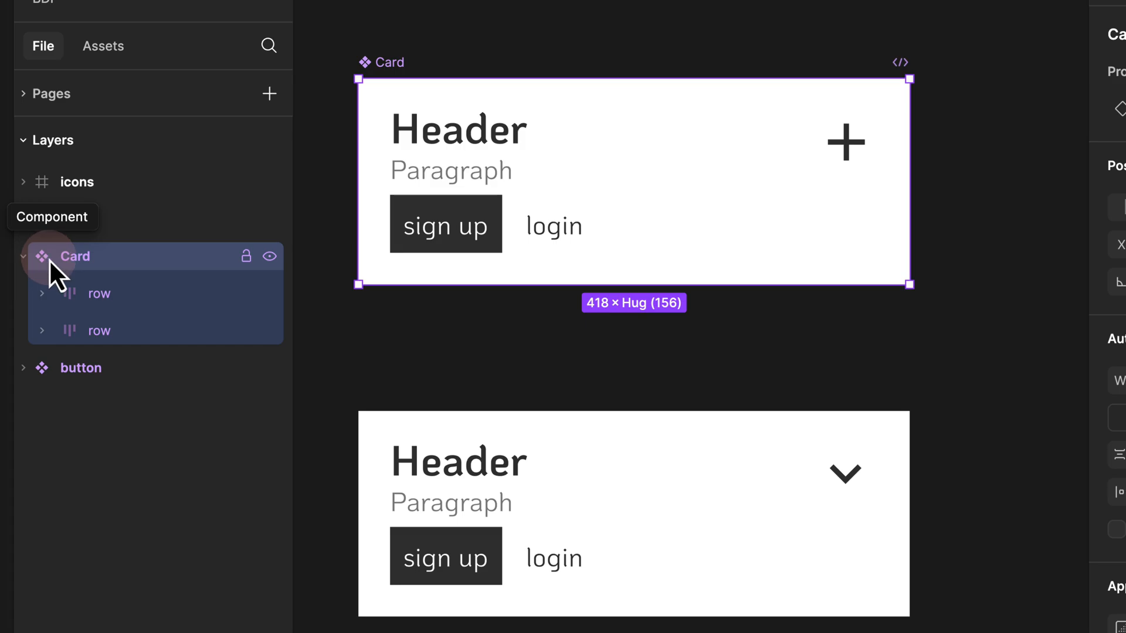
left_click(101, 331)
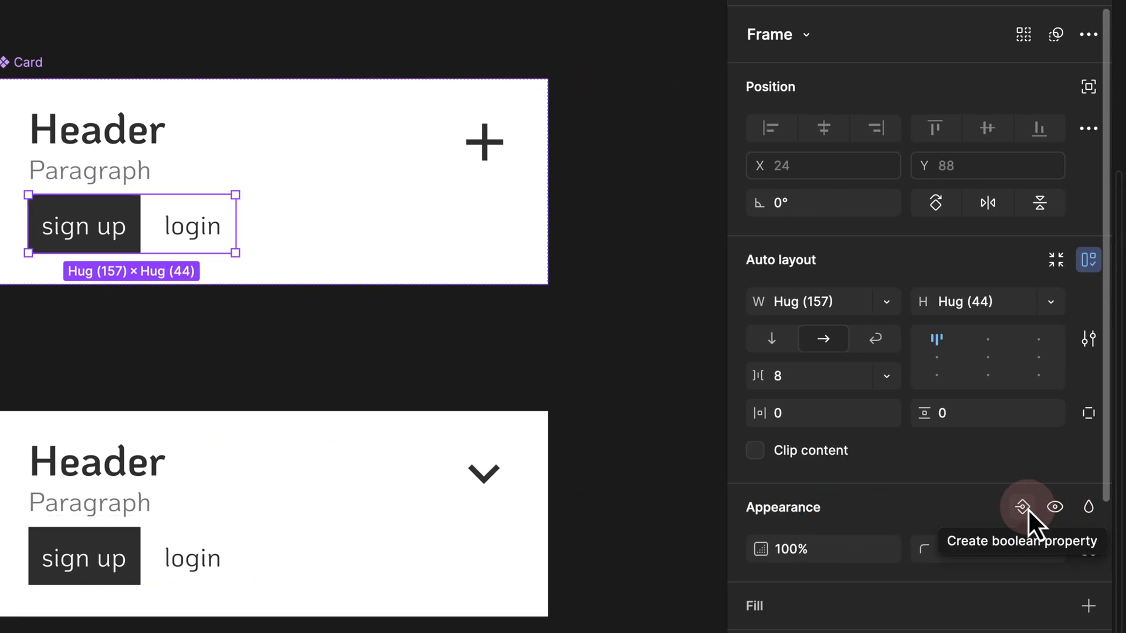
- Create a boolean property named Show Buttons with the value True on the main Card component
left_click(31, 66)
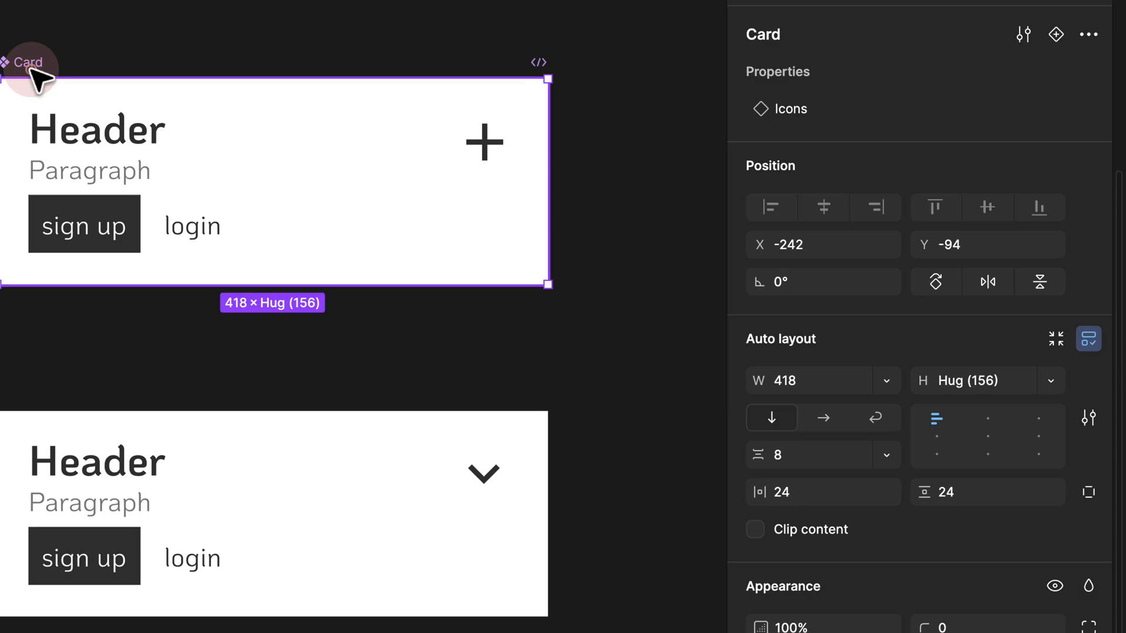
left_click(1086, 72)
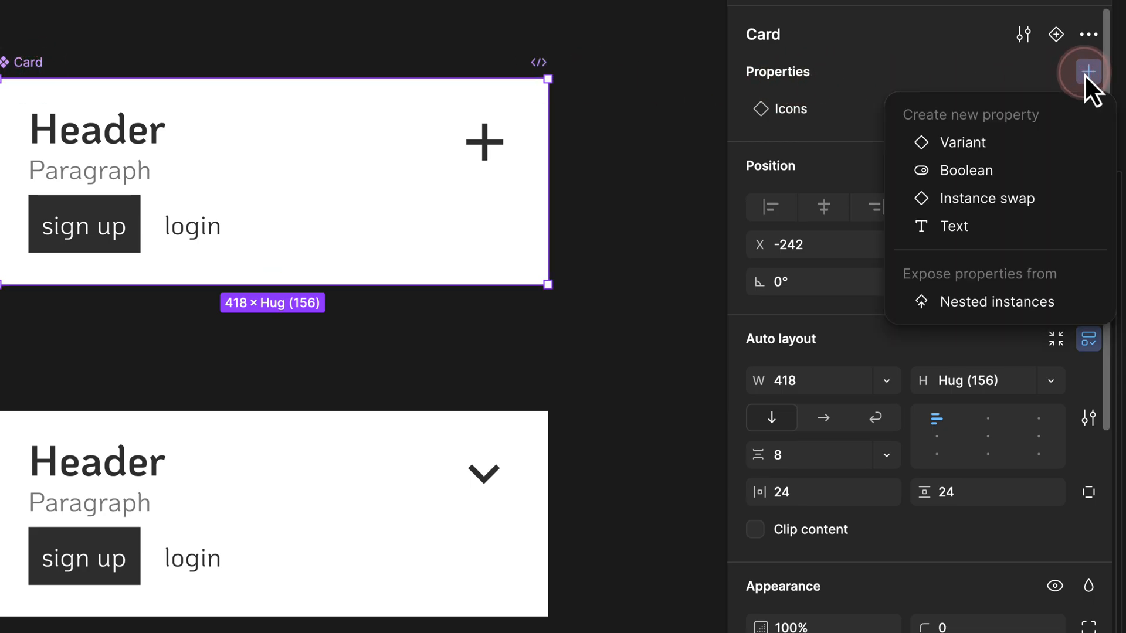
left_click(987, 166)
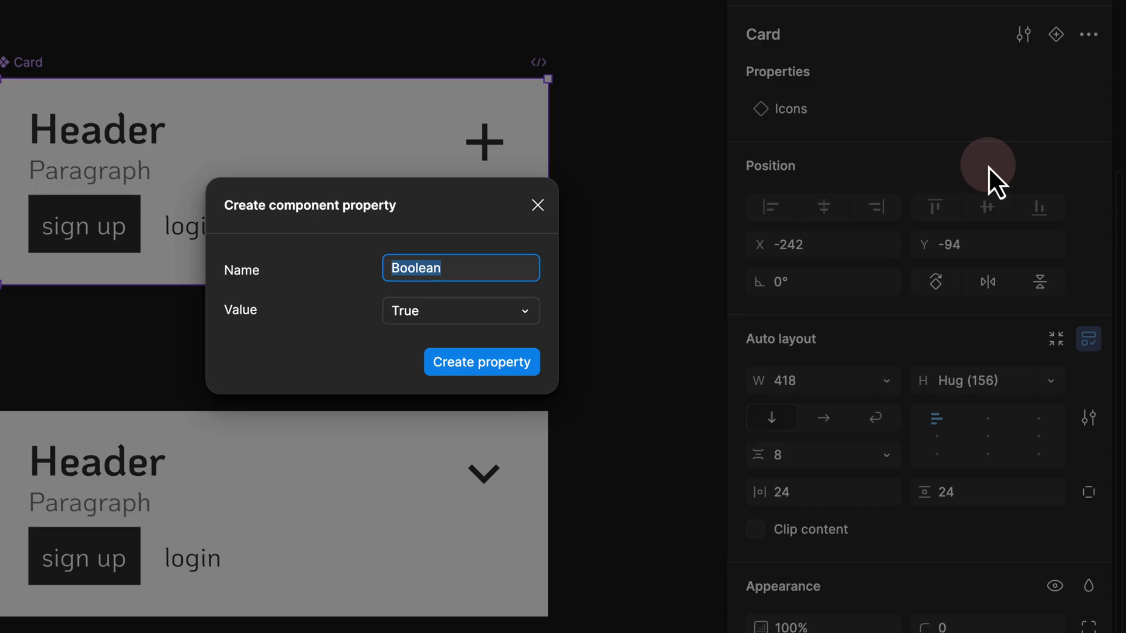
type("Show Butto")
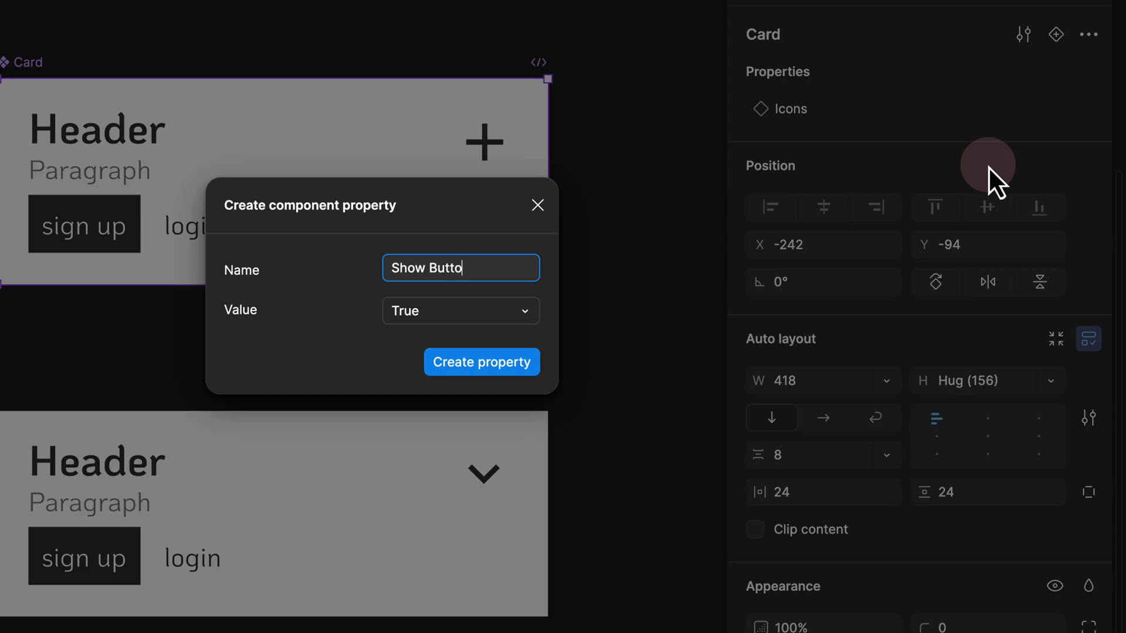
type("ns")
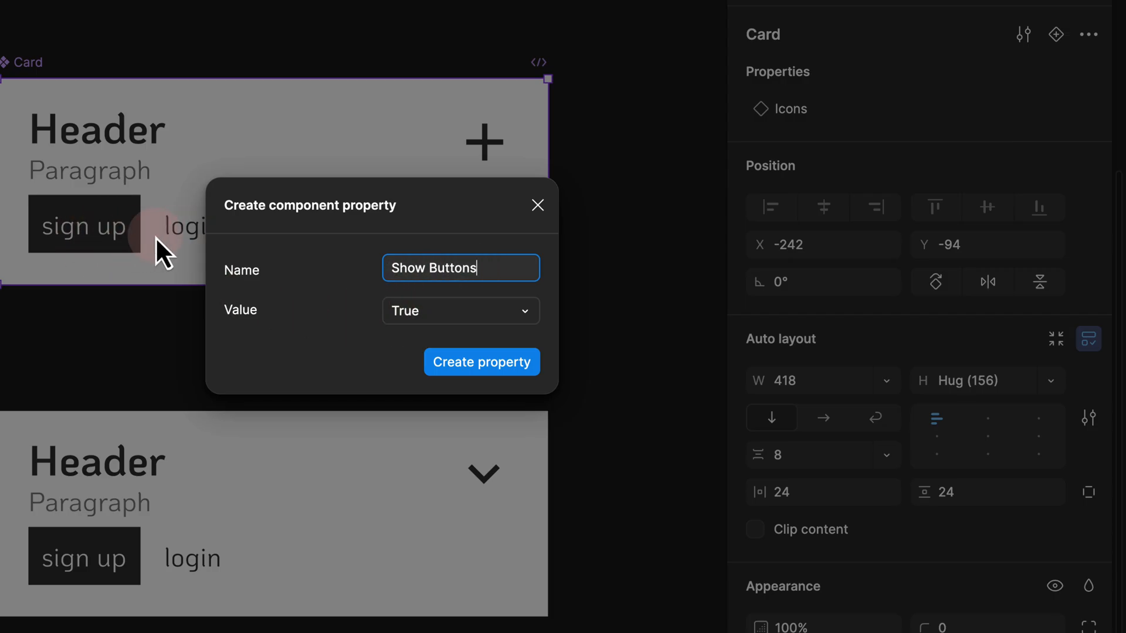
left_click(509, 361)
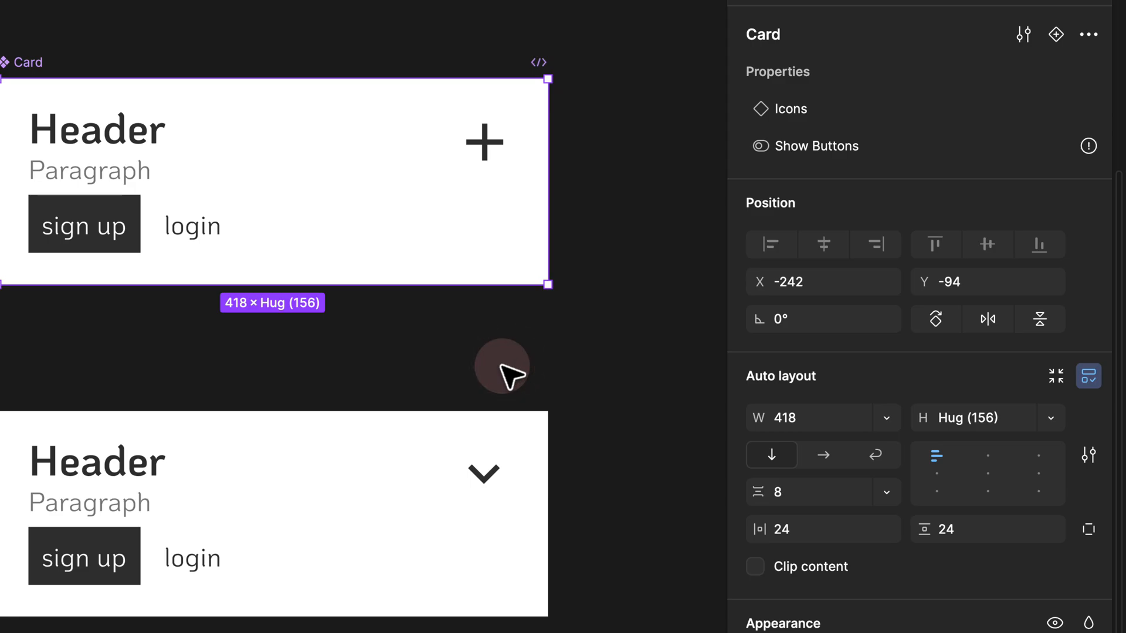
- Apply the Show Buttons boolean property to the visibility of the row holding the sign up and login buttons
mouse_move(1085, 154)
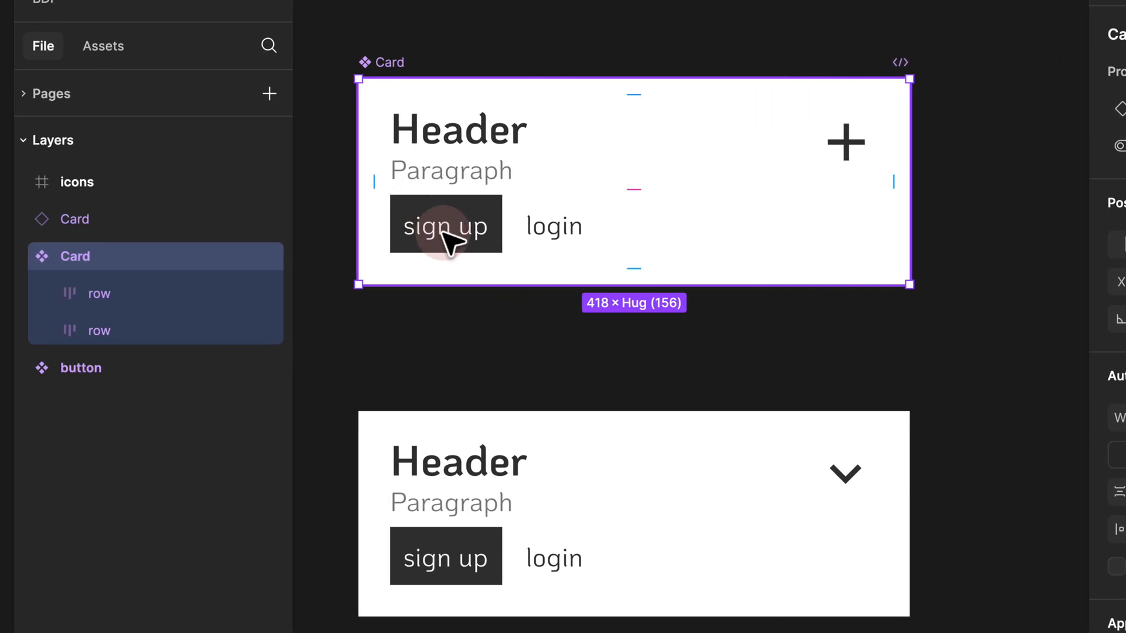
left_click(143, 324)
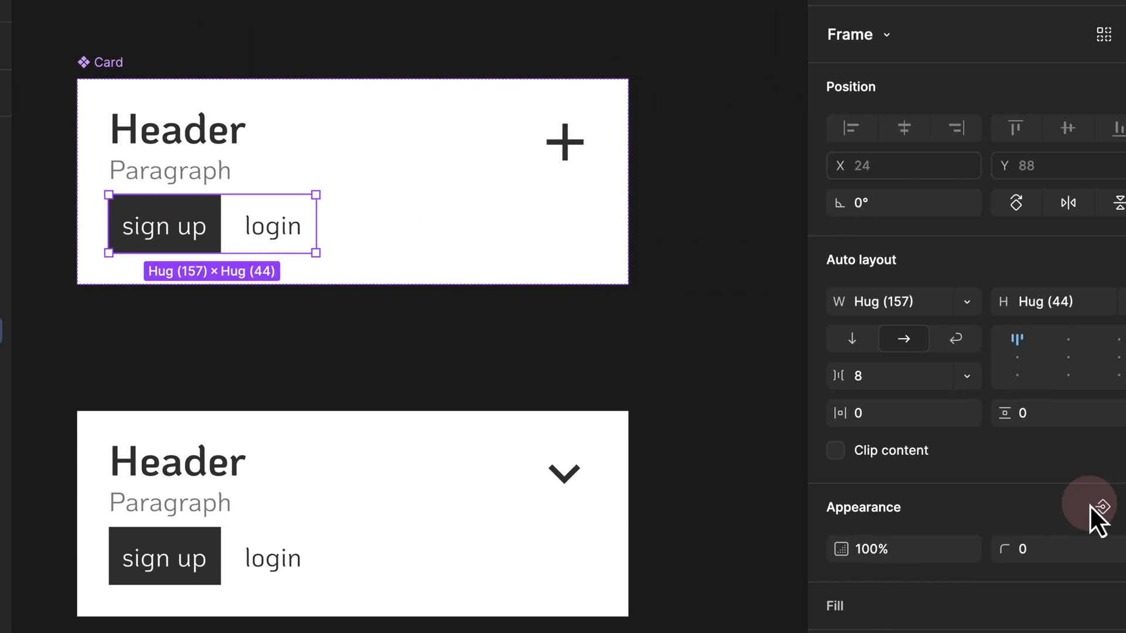
left_click(1102, 507)
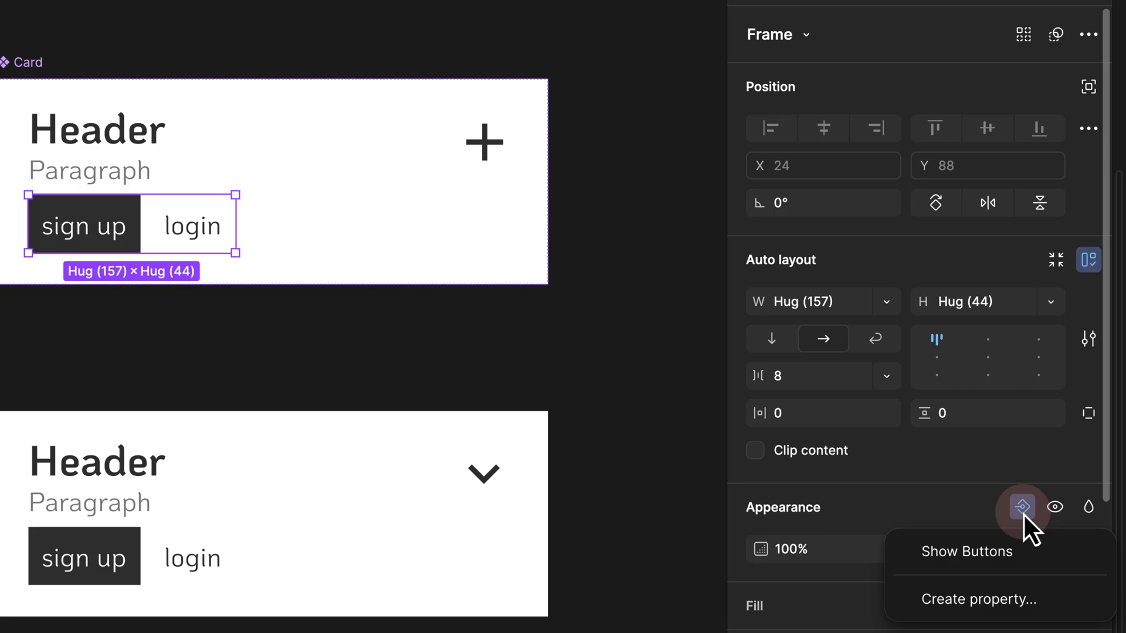
left_click(1012, 557)
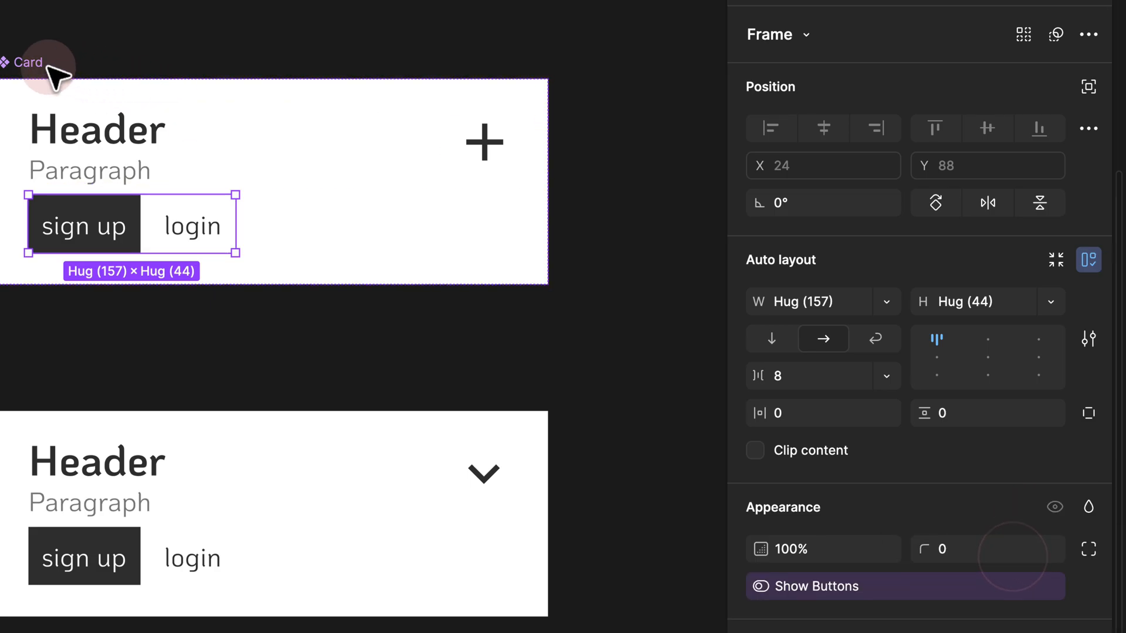
- Select the main Card component and review its Icons and Show Buttons properties
left_click(12, 59)
left_click(775, 110)
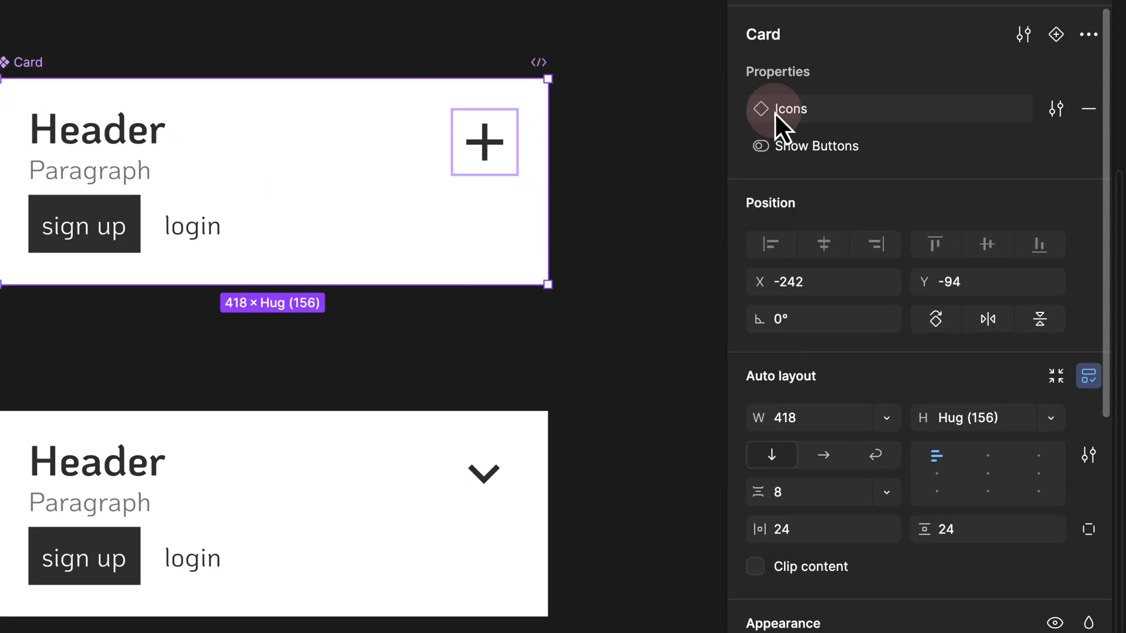
left_click(766, 147)
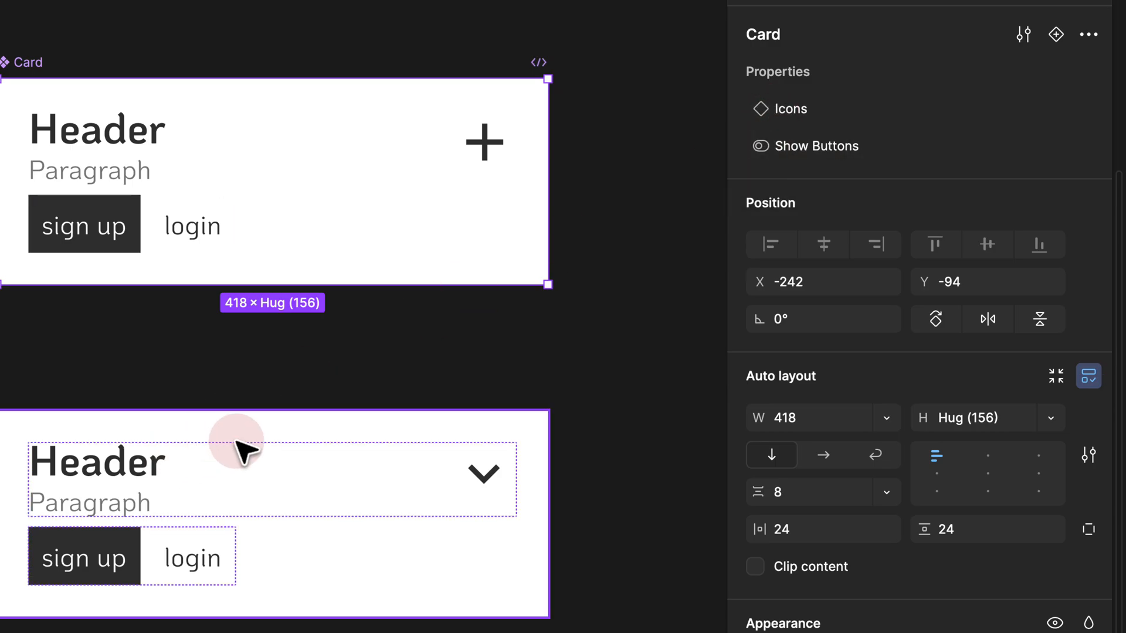
- Select the lower Card instance and swap its Icons property to minus
left_click(271, 433)
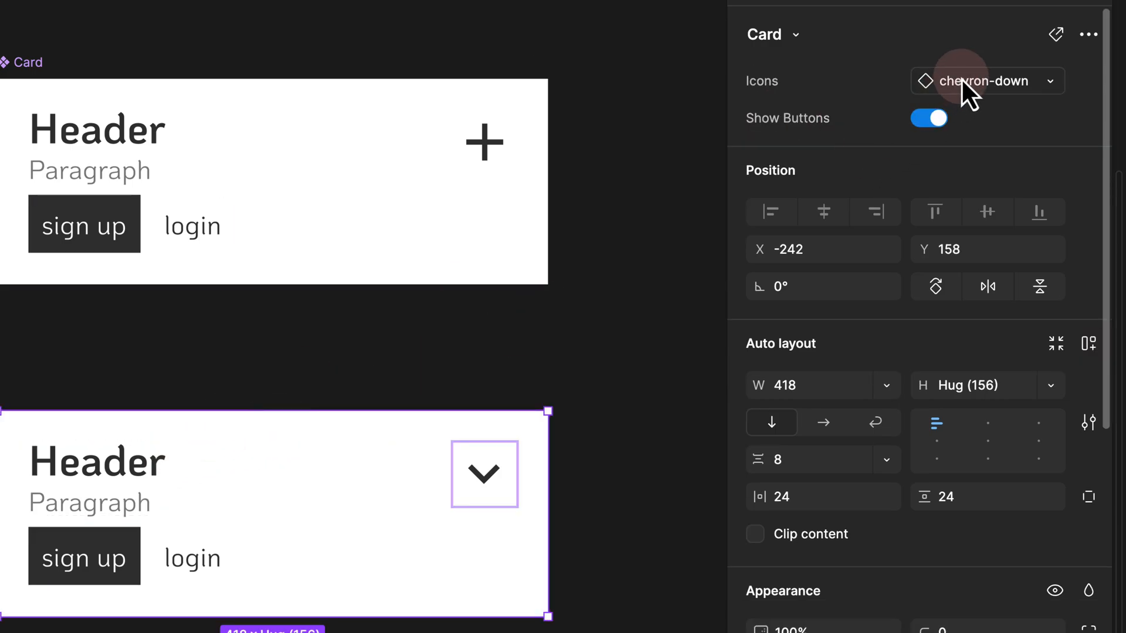
scroll(466, 355, "down", 3)
scroll(466, 355, "down", 2)
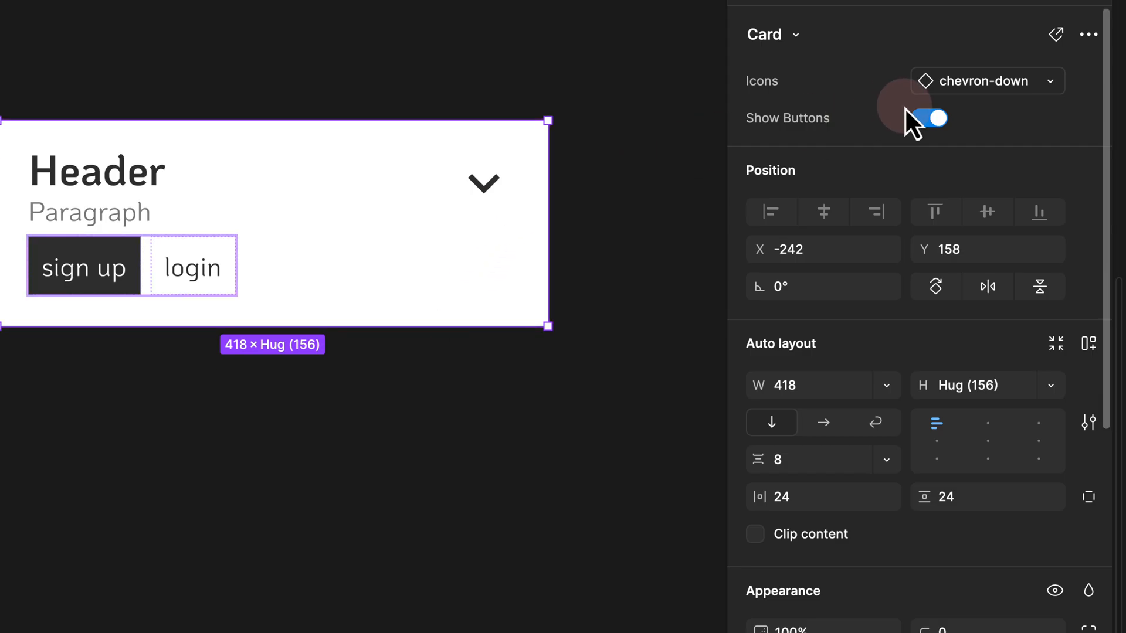
left_click(965, 81)
left_click(897, 324)
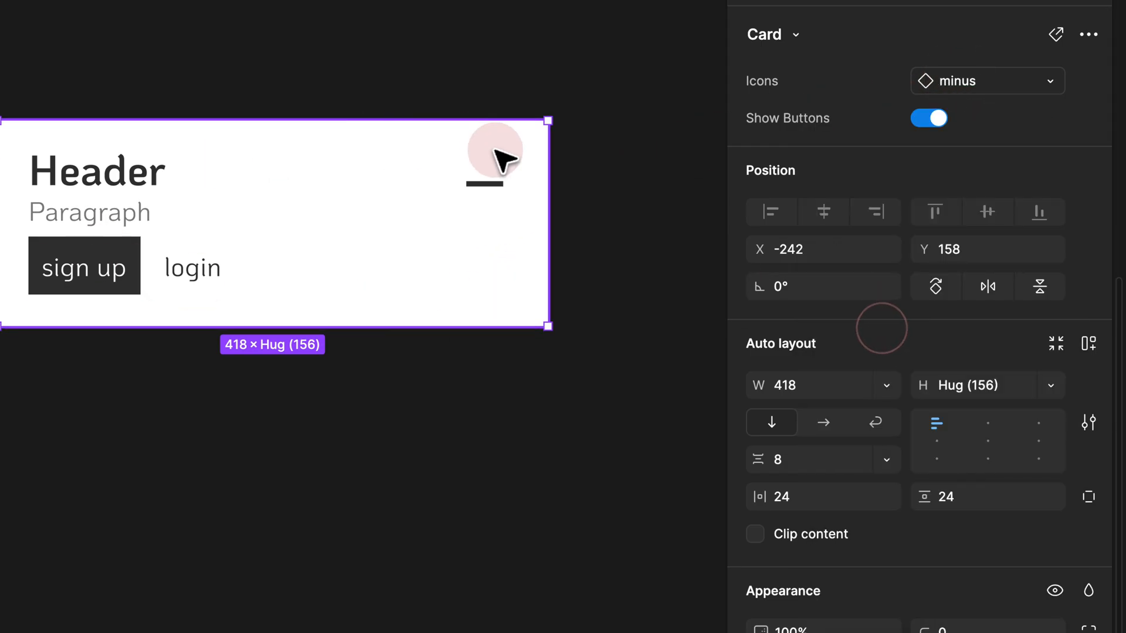
- Test the Show Buttons property on the lower Card instance by switching it off and on repeatedly, ending with it on
left_click(922, 119)
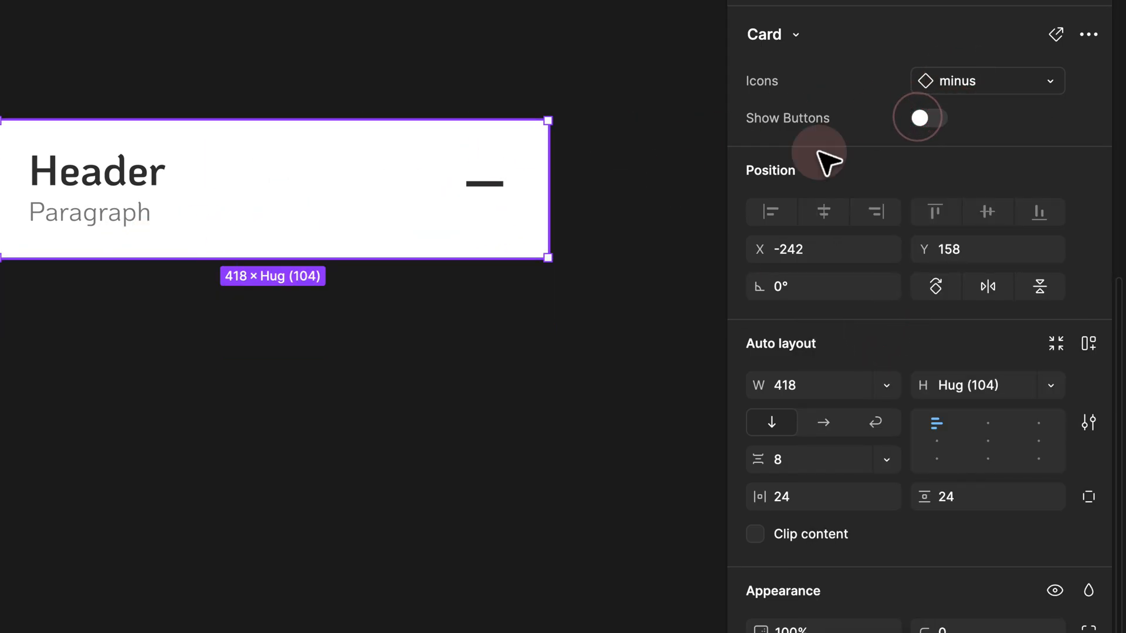
left_click(930, 119)
left_click(930, 118)
left_click(930, 119)
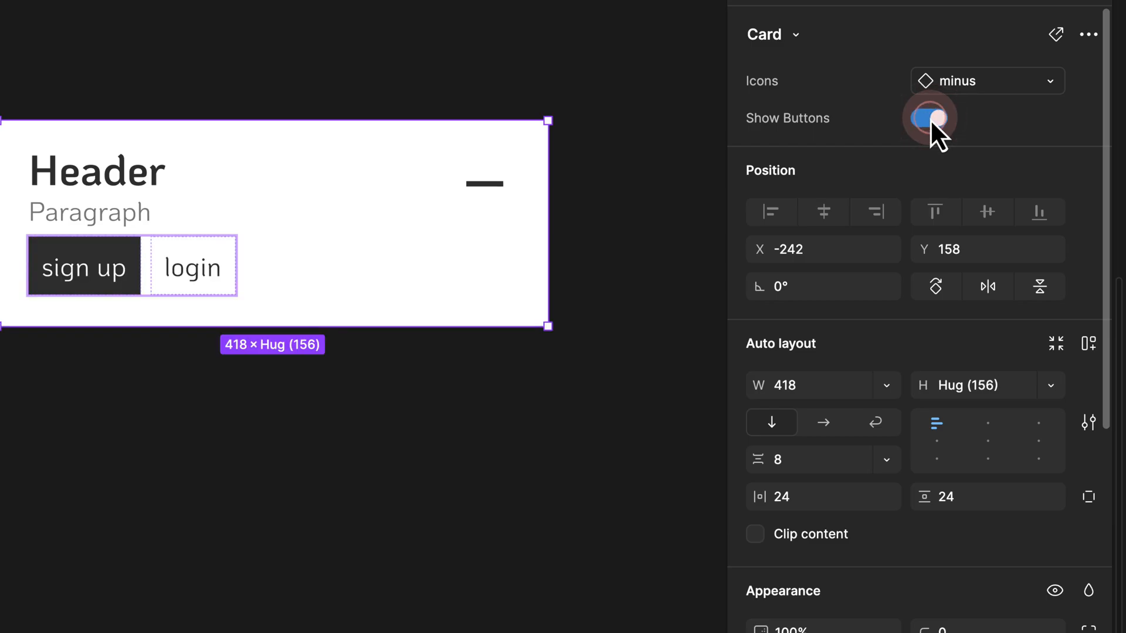
left_click(930, 118)
left_click(937, 118)
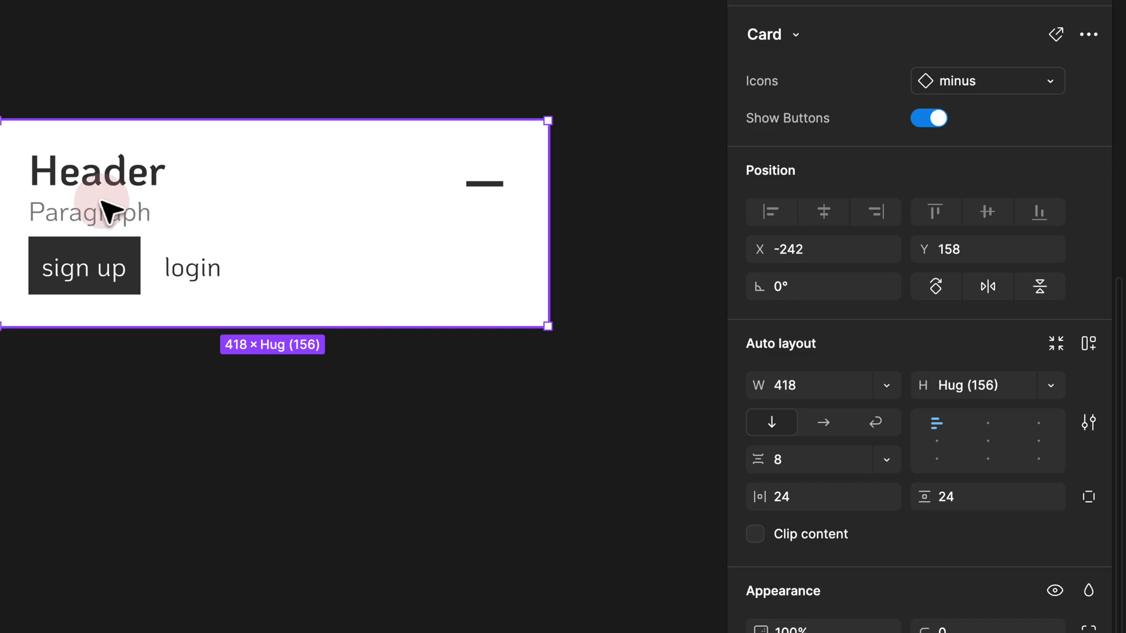
- Create a boolean property named Show Paragraph with the value True for the visibility of the main Card component's paragraph text
scroll(108, 211, "up", 5)
left_click(35, 41)
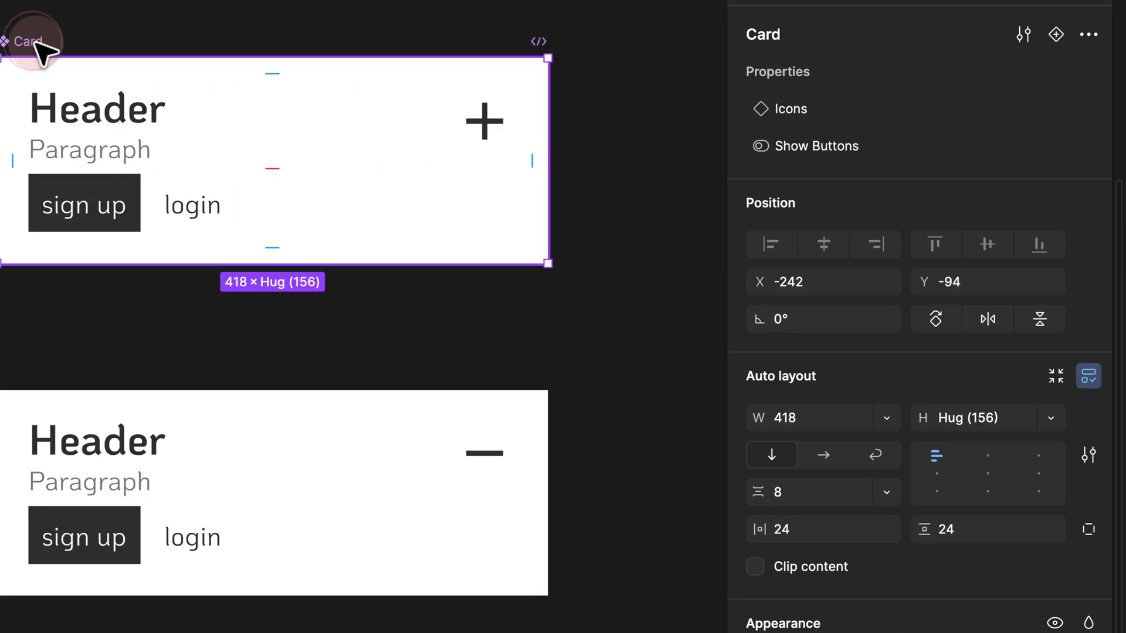
left_click(102, 151)
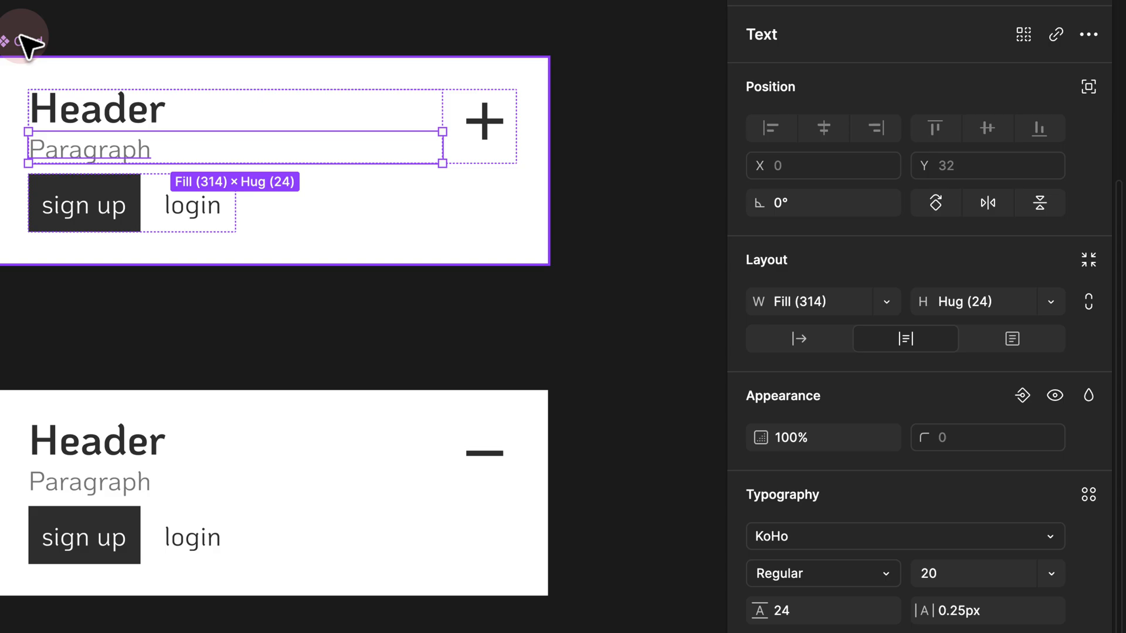
left_click(1023, 396)
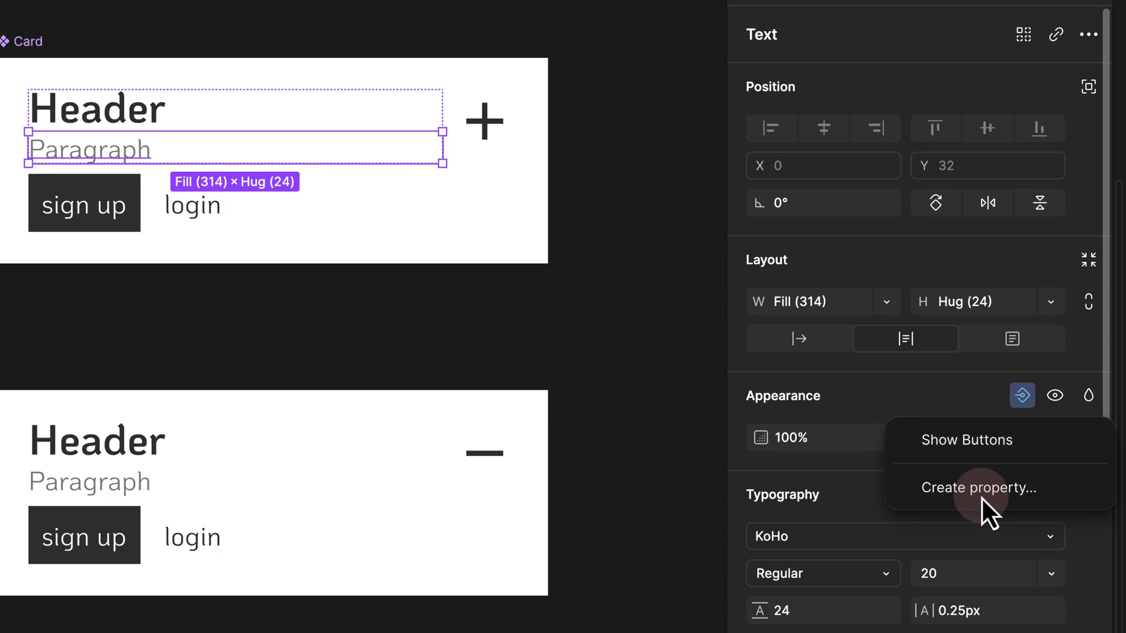
left_click(995, 486)
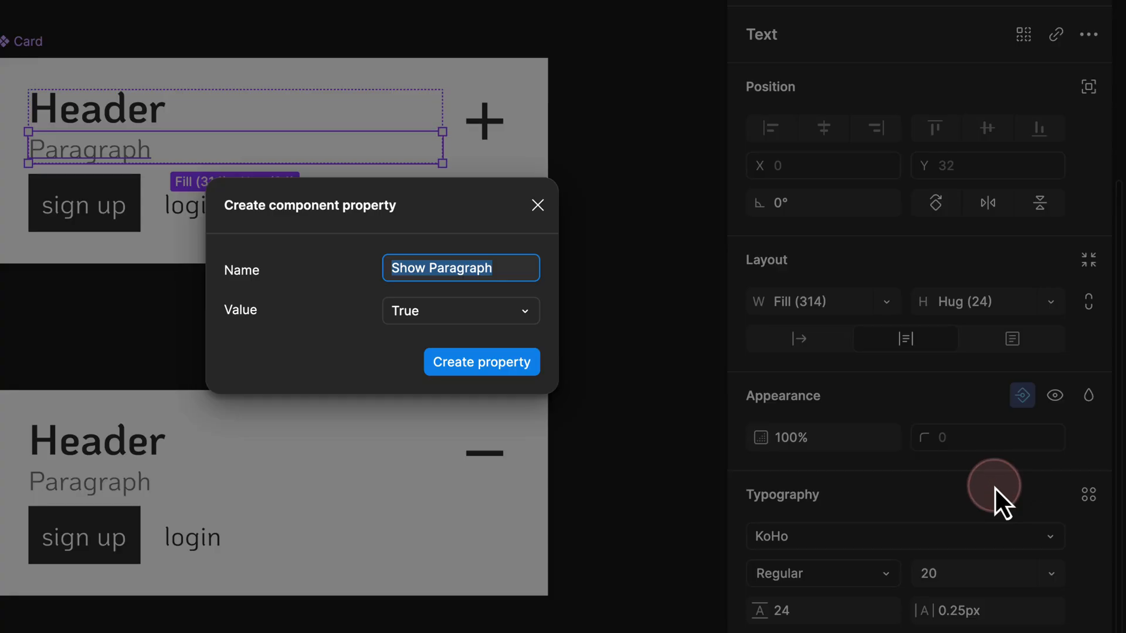
left_click(452, 266)
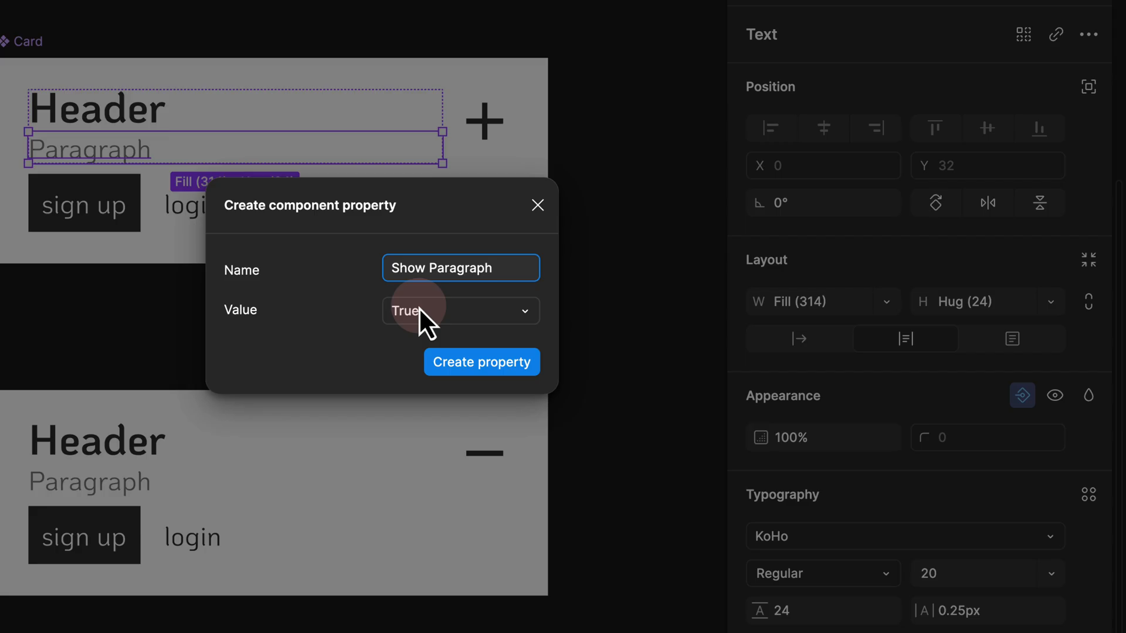
left_click(478, 363)
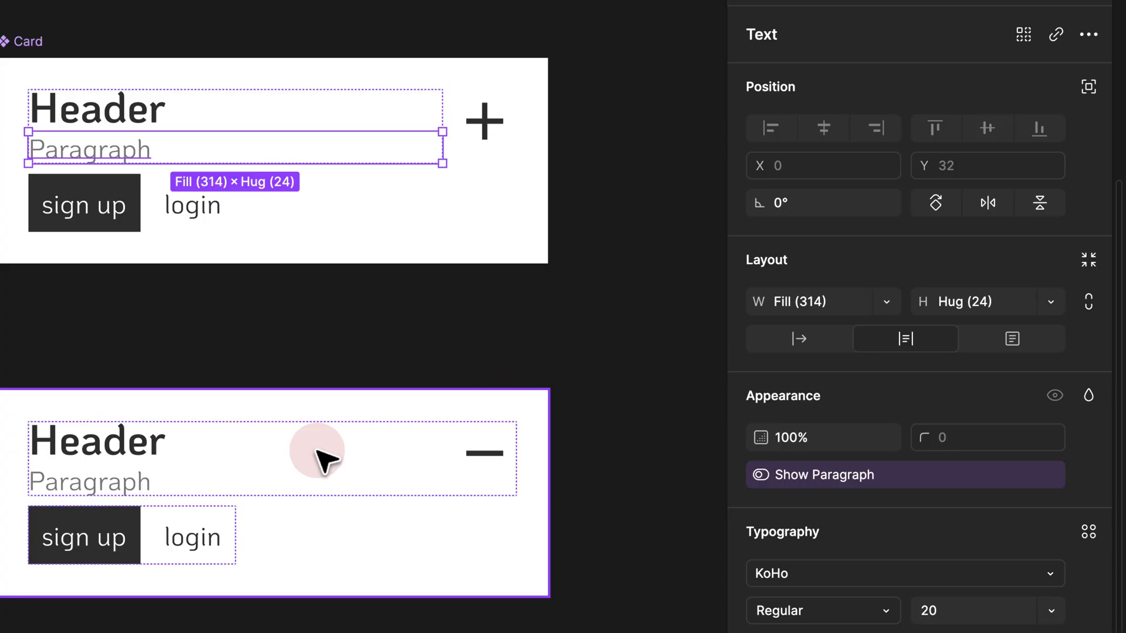
- Turn off Show Paragraph and Show Buttons on the lower Card instance
left_click(318, 454)
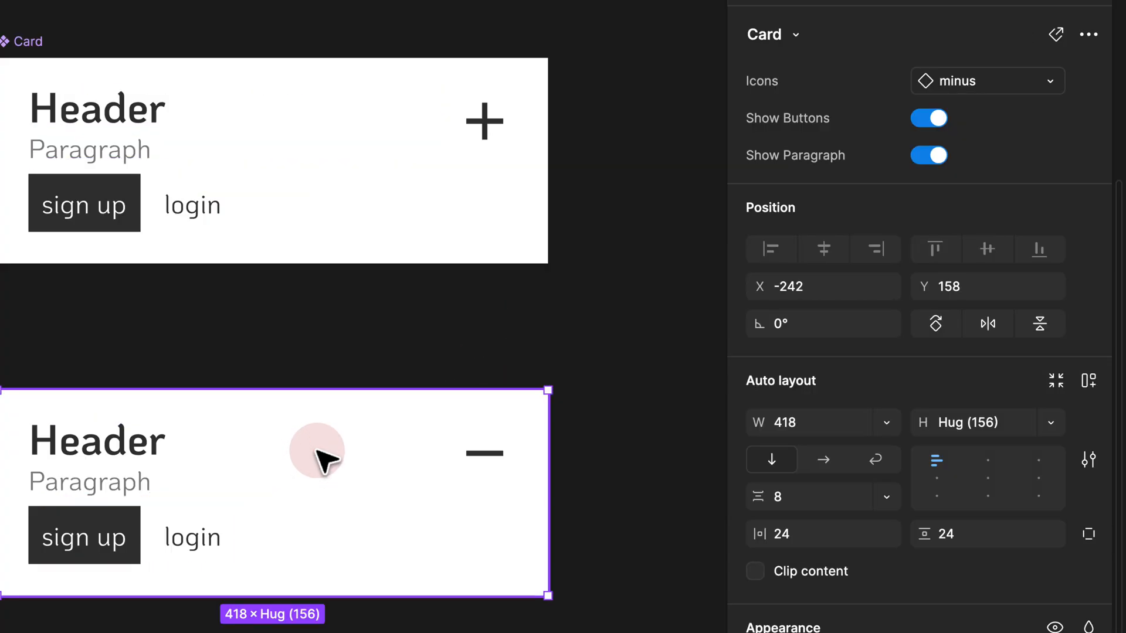
left_click(920, 155)
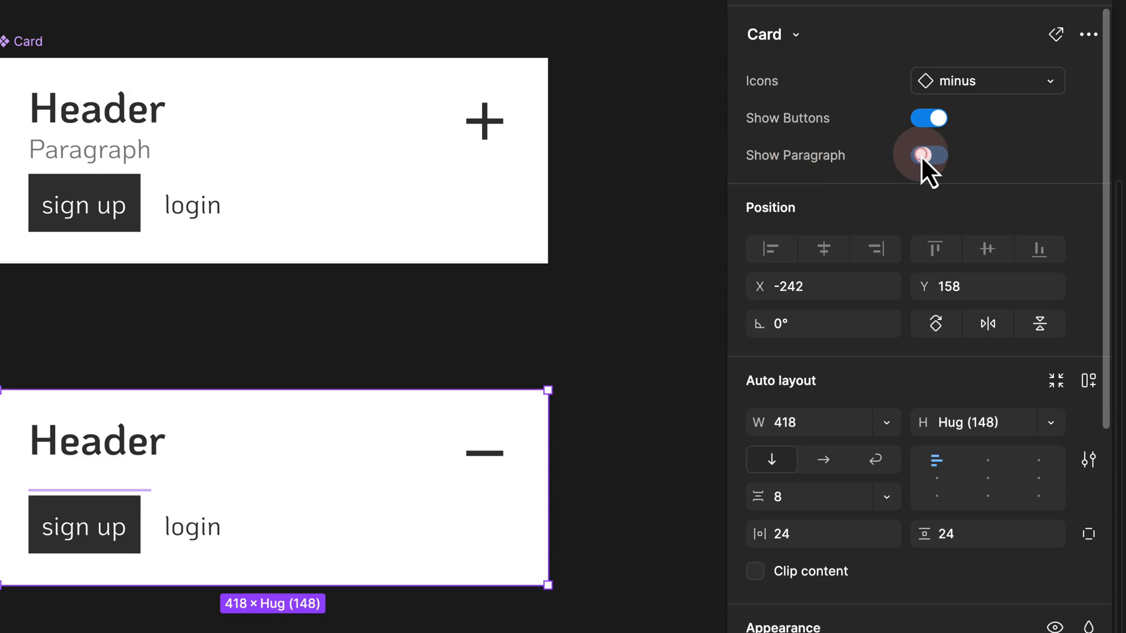
left_click(927, 121)
left_click(264, 372)
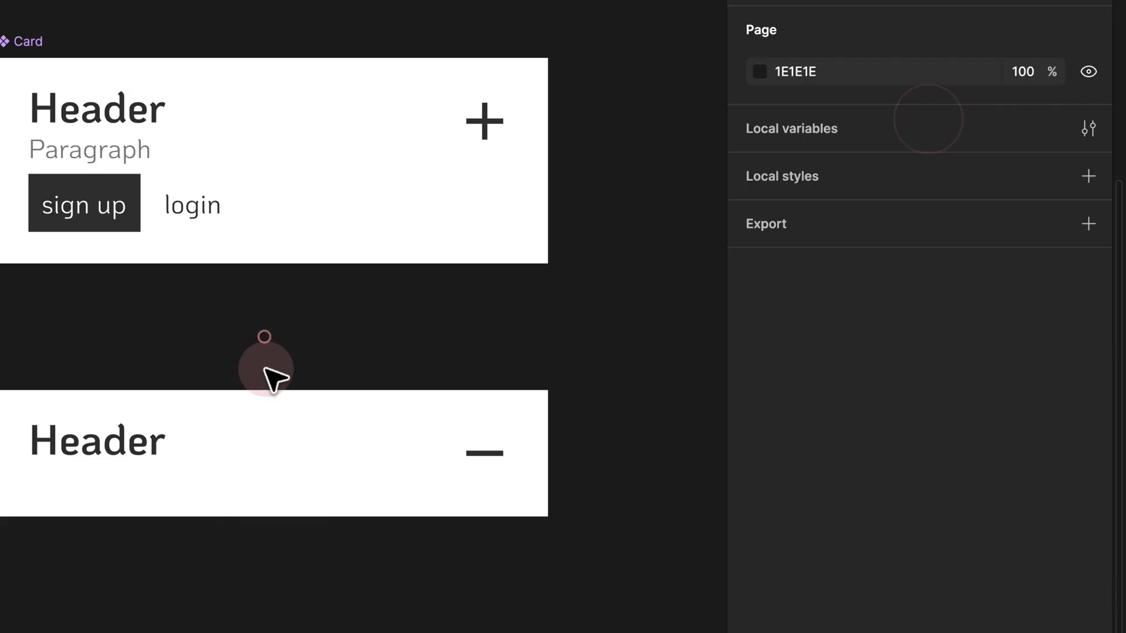
- Move the lower Card instance up slightly to Y 147 and swap its icon to plus
mouse_move(258, 454)
left_mouse_down()
mouse_move(284, 445)
mouse_move(273, 445)
left_mouse_up()
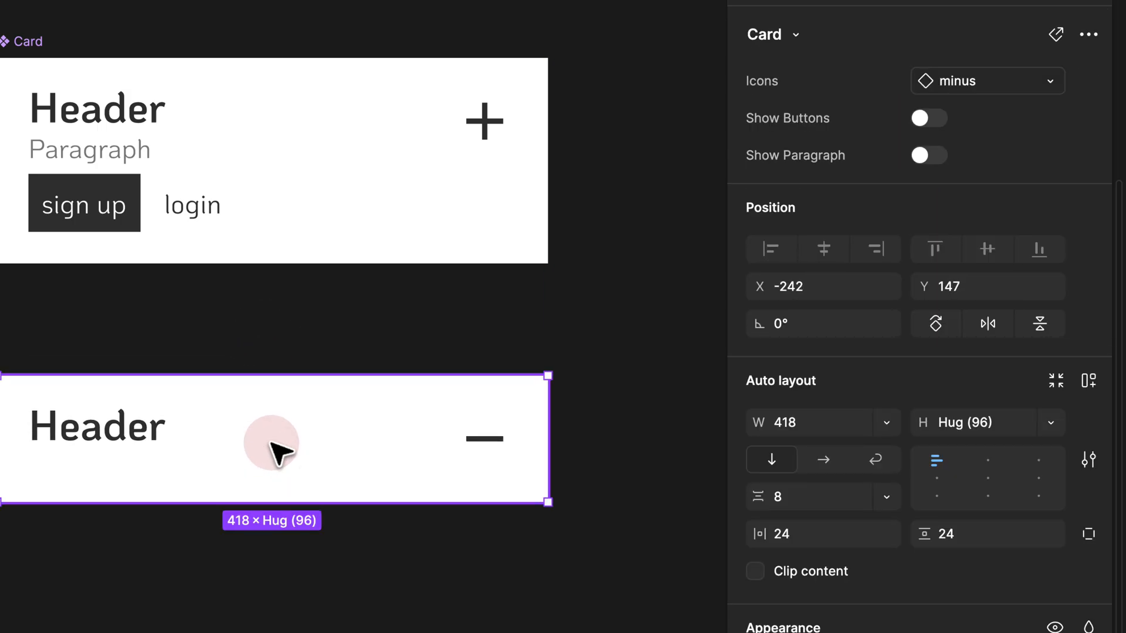
left_click(961, 81)
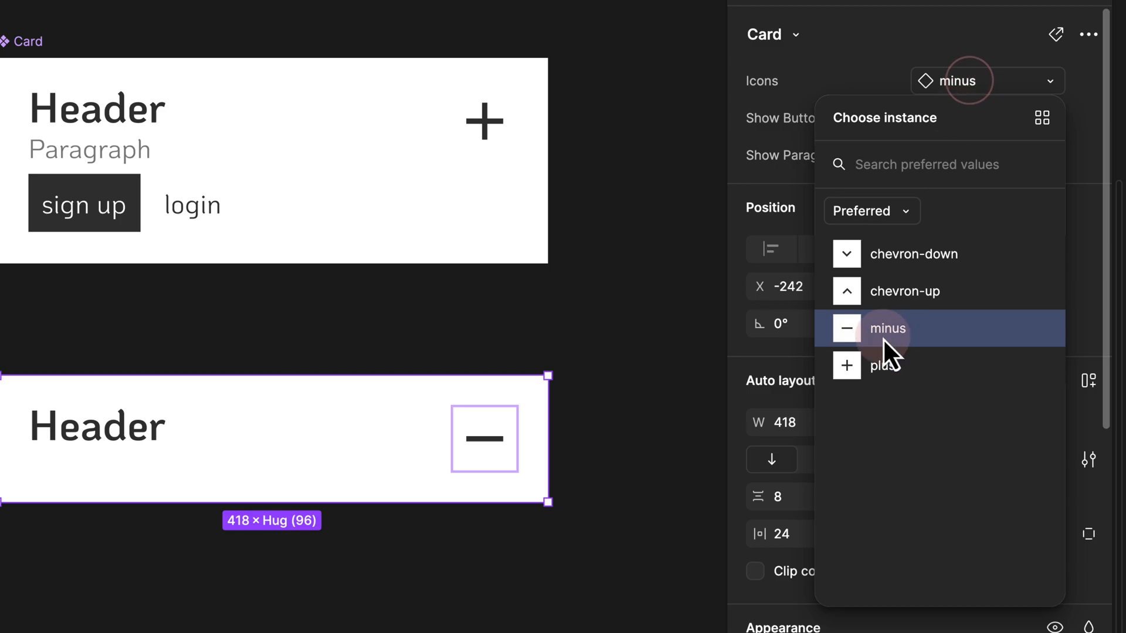
left_click(879, 367)
left_click(418, 351)
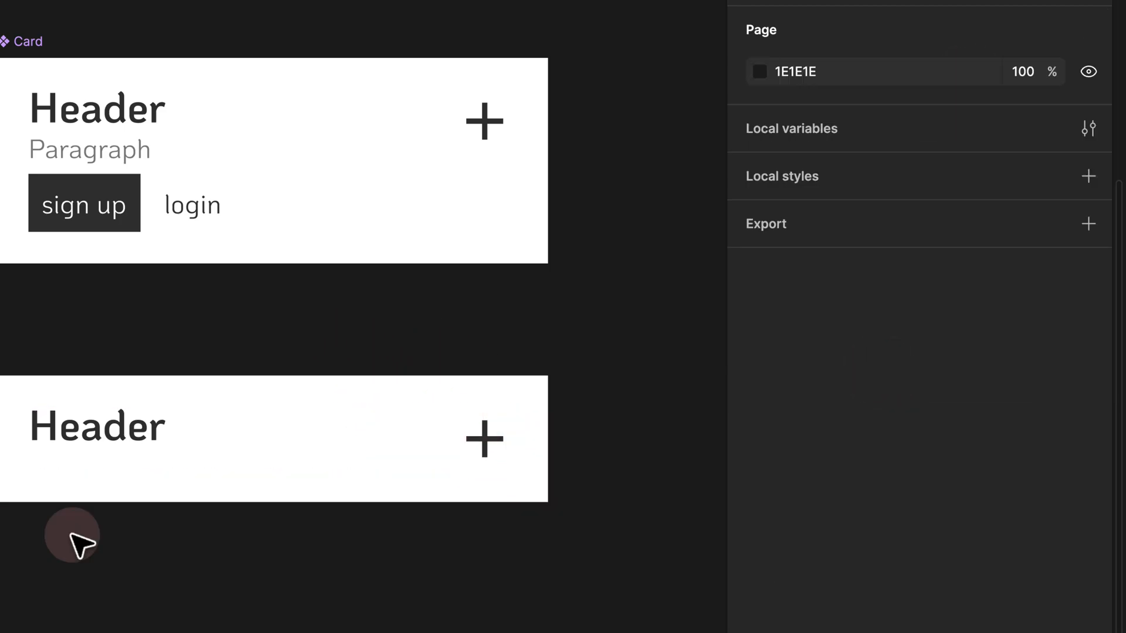
- Create a text property named Header with the value Header for the main Card component's header text
left_click(156, 416)
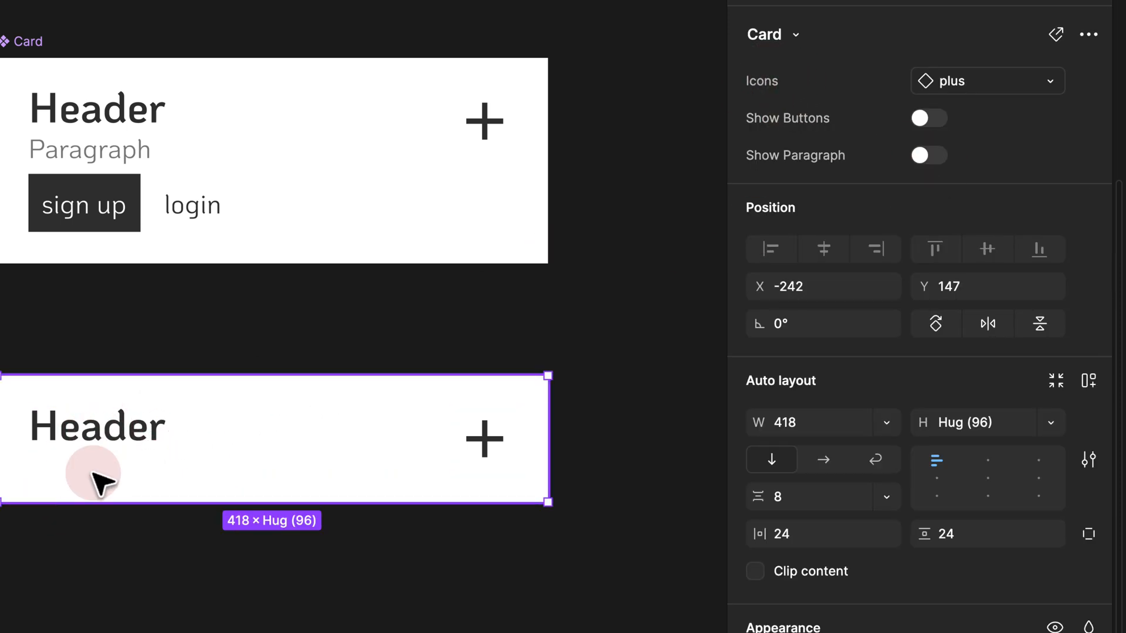
left_click(88, 118, "super")
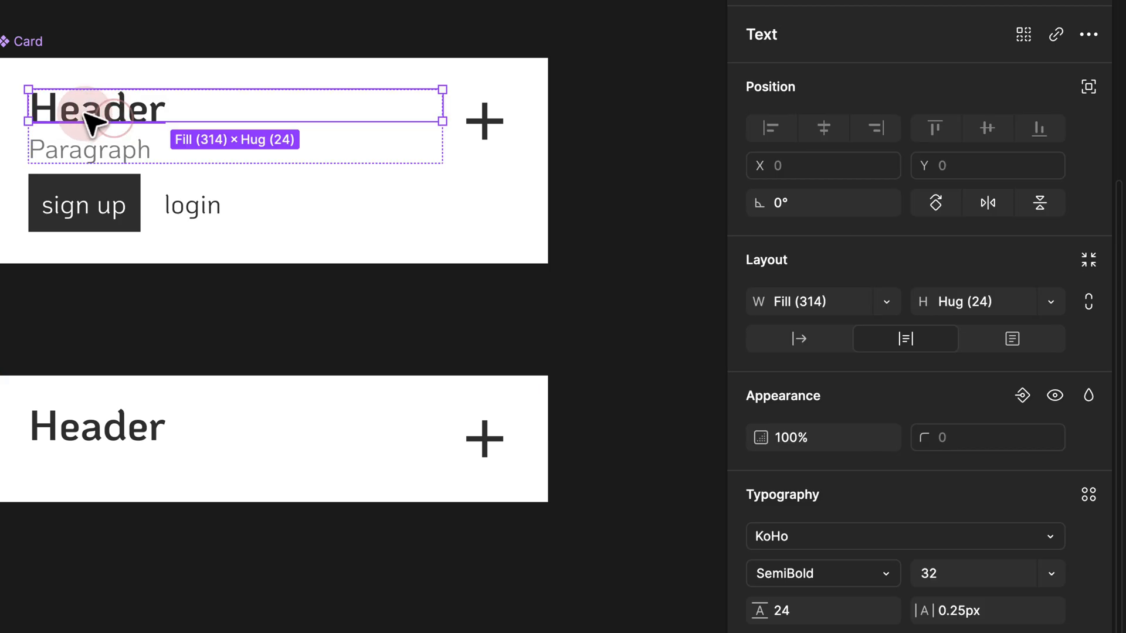
scroll(829, 258, "down", 5)
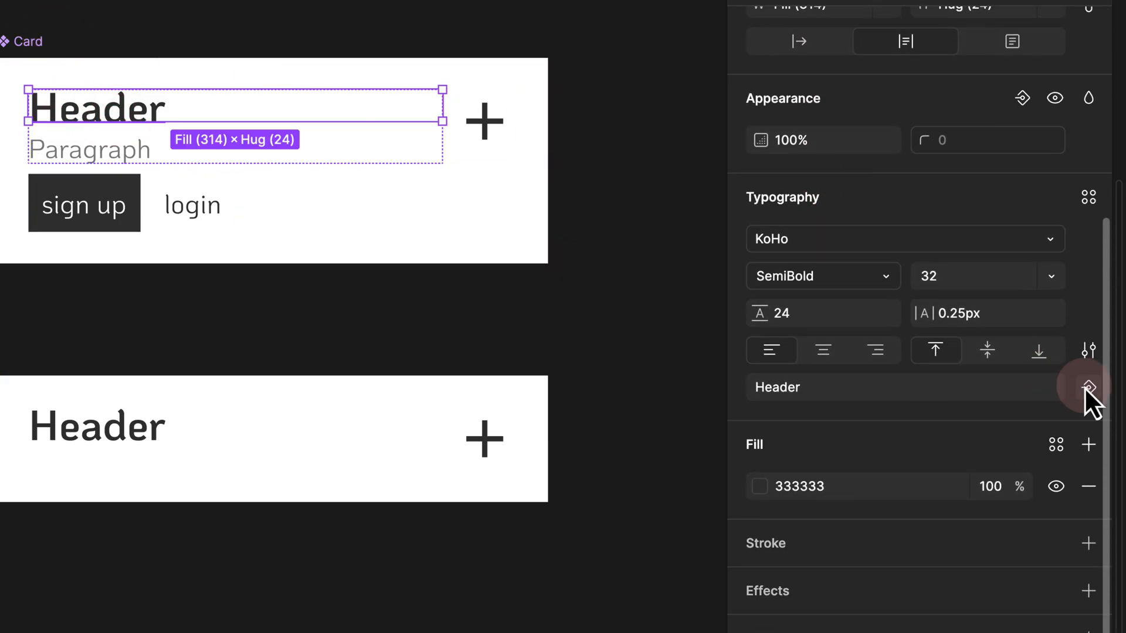
left_click(1086, 388)
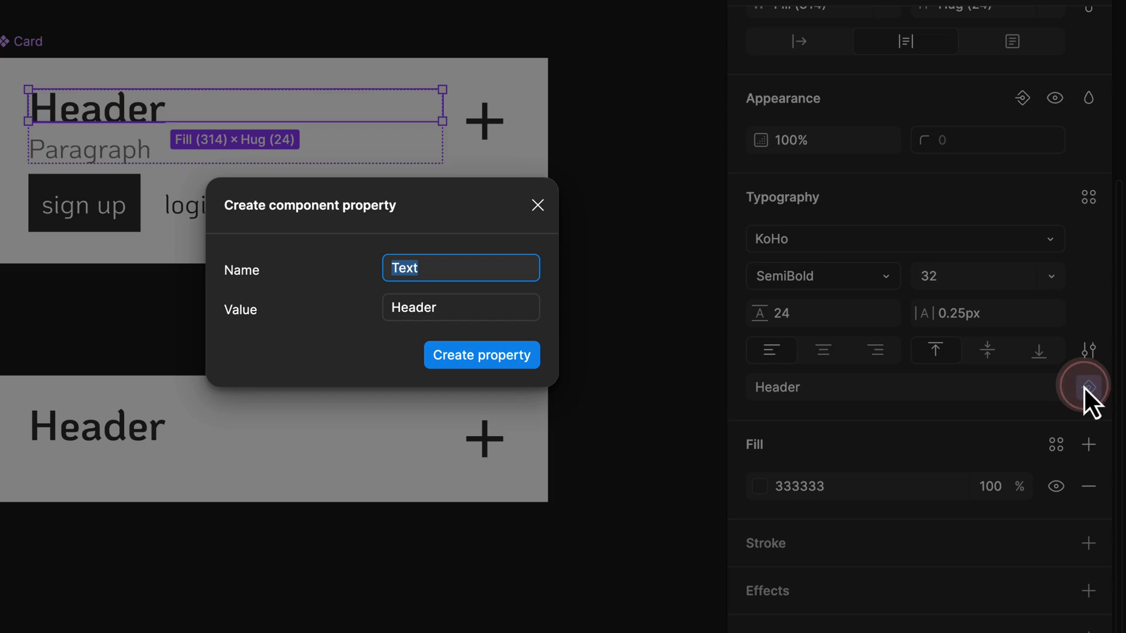
type("Header")
left_click(489, 353)
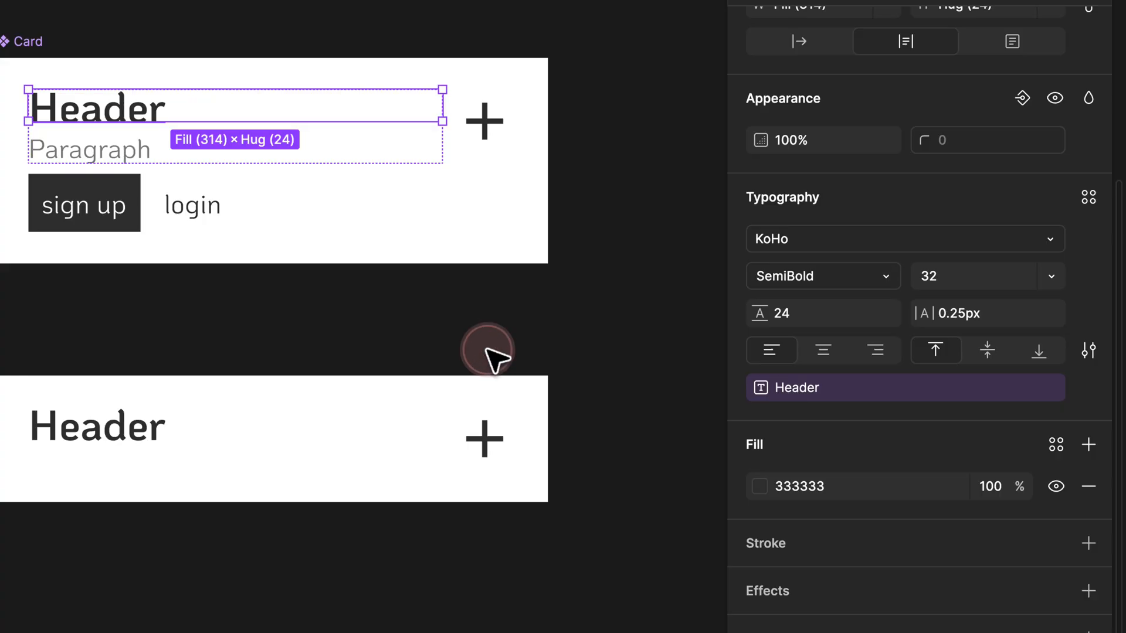
- Create a text property named Paragraph with the value Paragraph for the main Card component's paragraph text
left_click(89, 156)
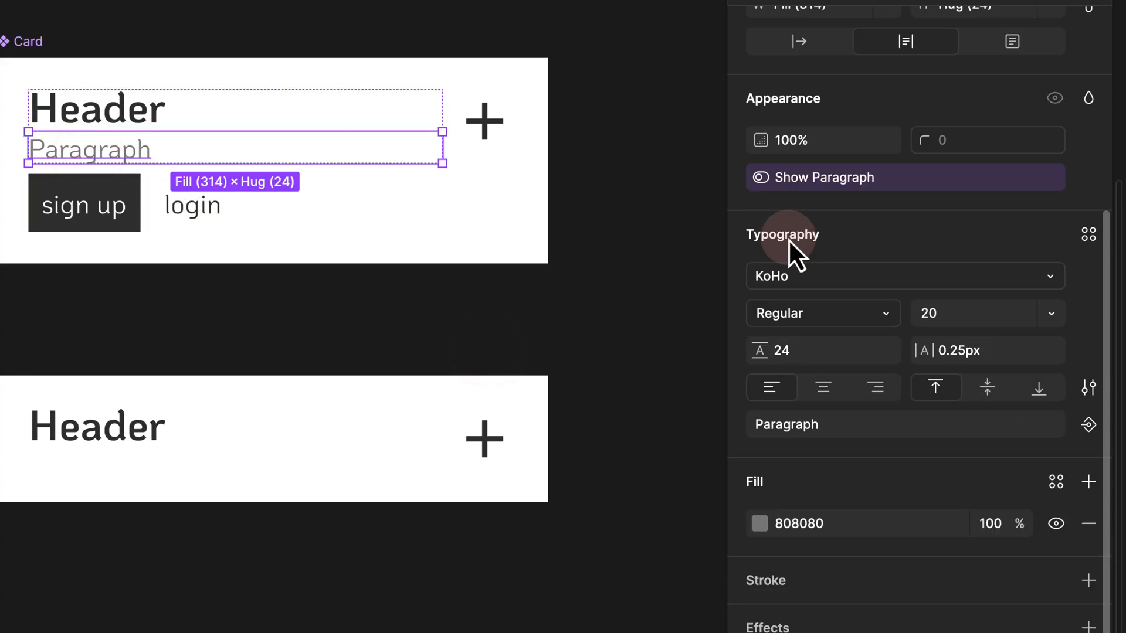
left_click(1089, 424)
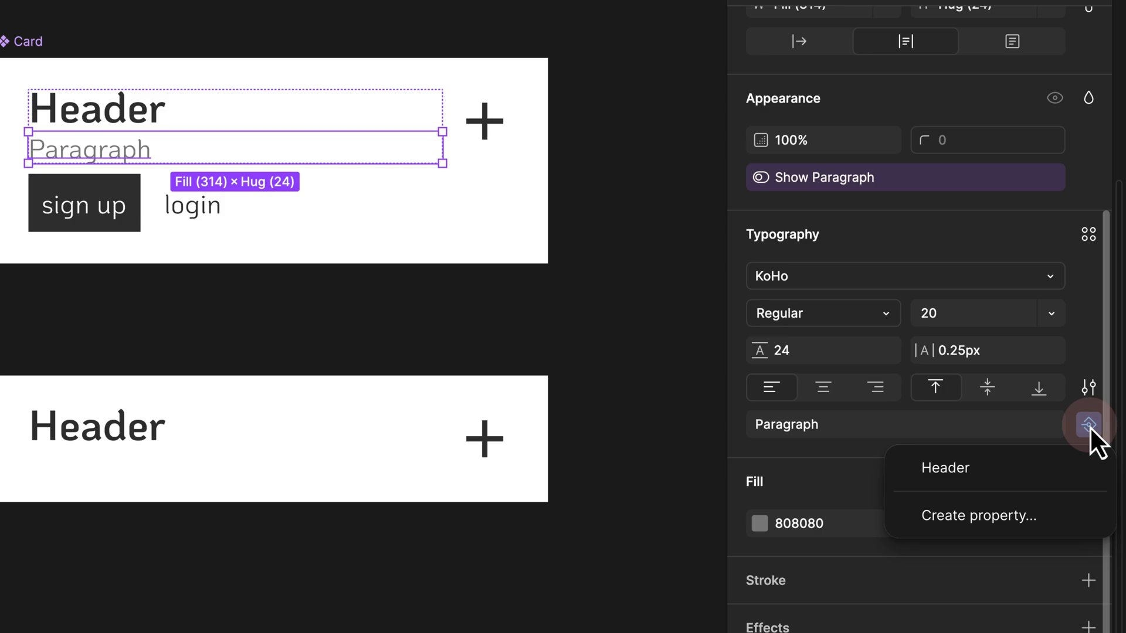
left_click(973, 513)
type("Paragraph")
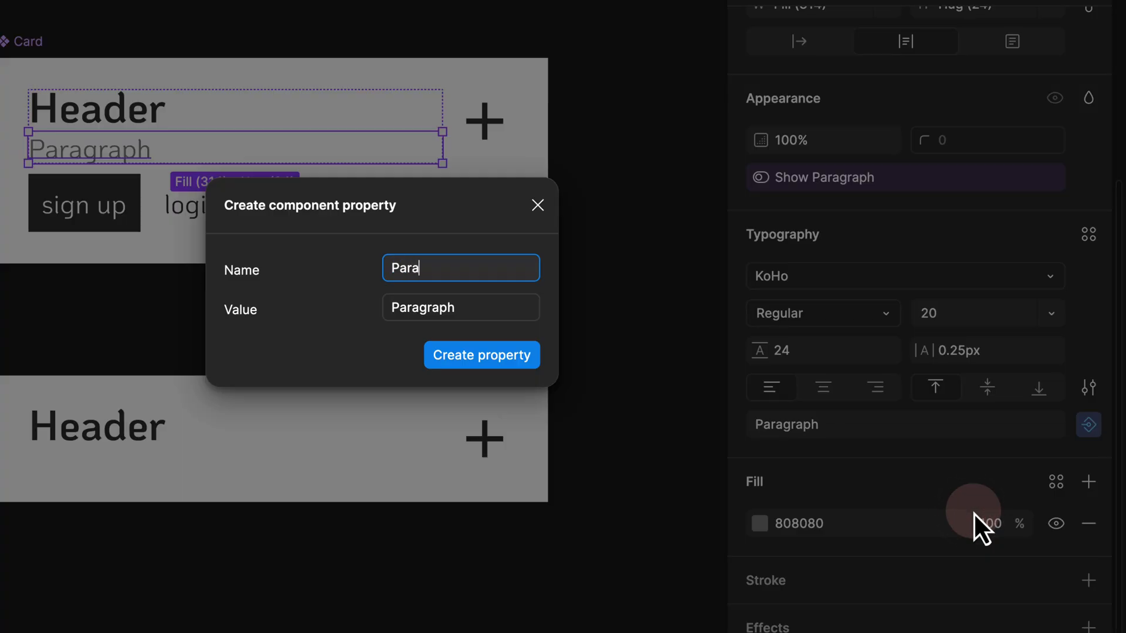
left_click(513, 353)
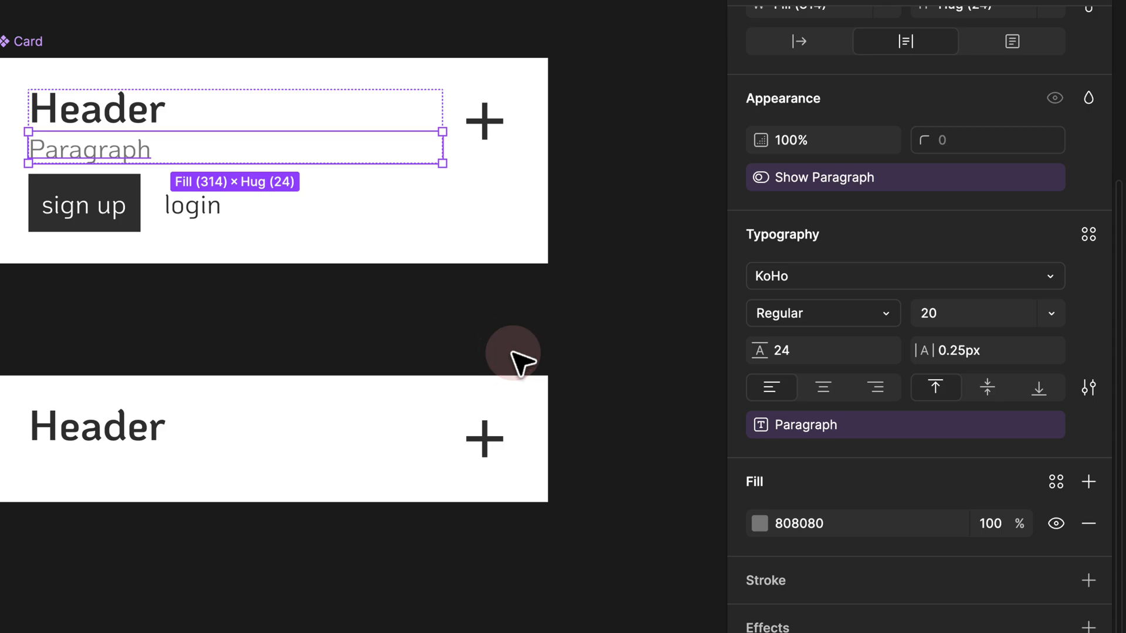
- Check the Header and Paragraph text properties on the lower Card instance by switching Show Paragraph on and back off
left_click(96, 444)
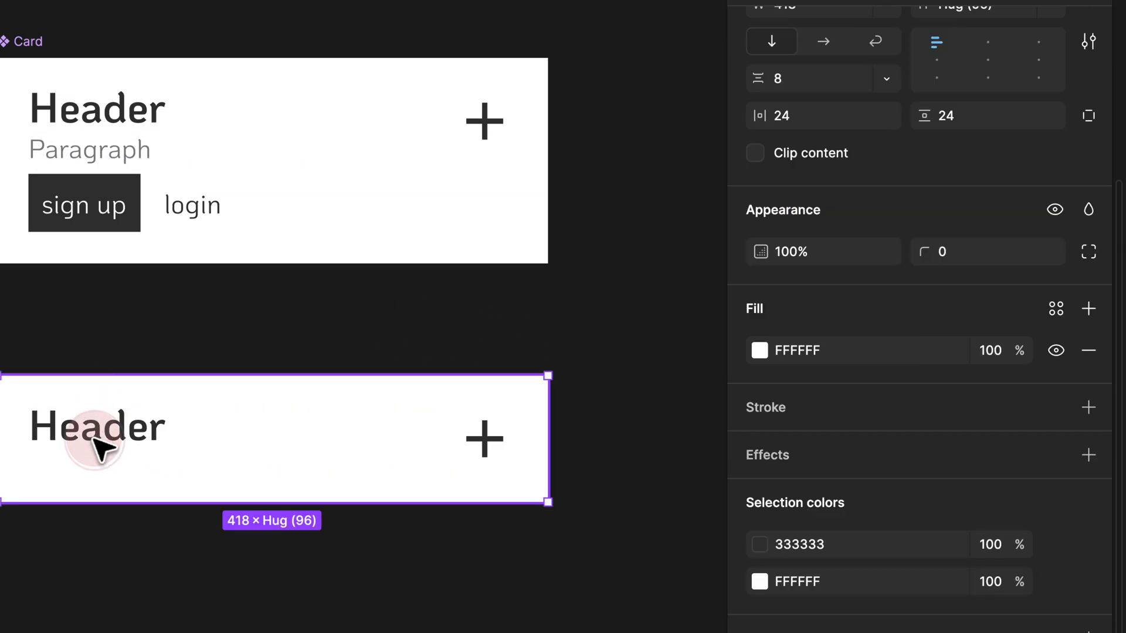
scroll(832, 210, "up", 8)
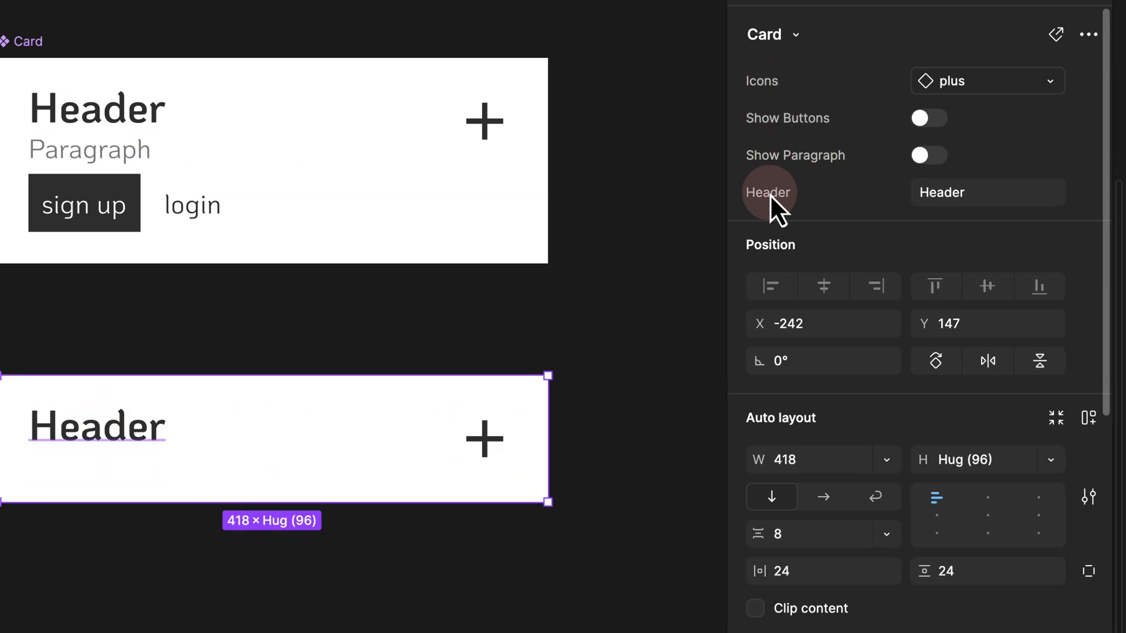
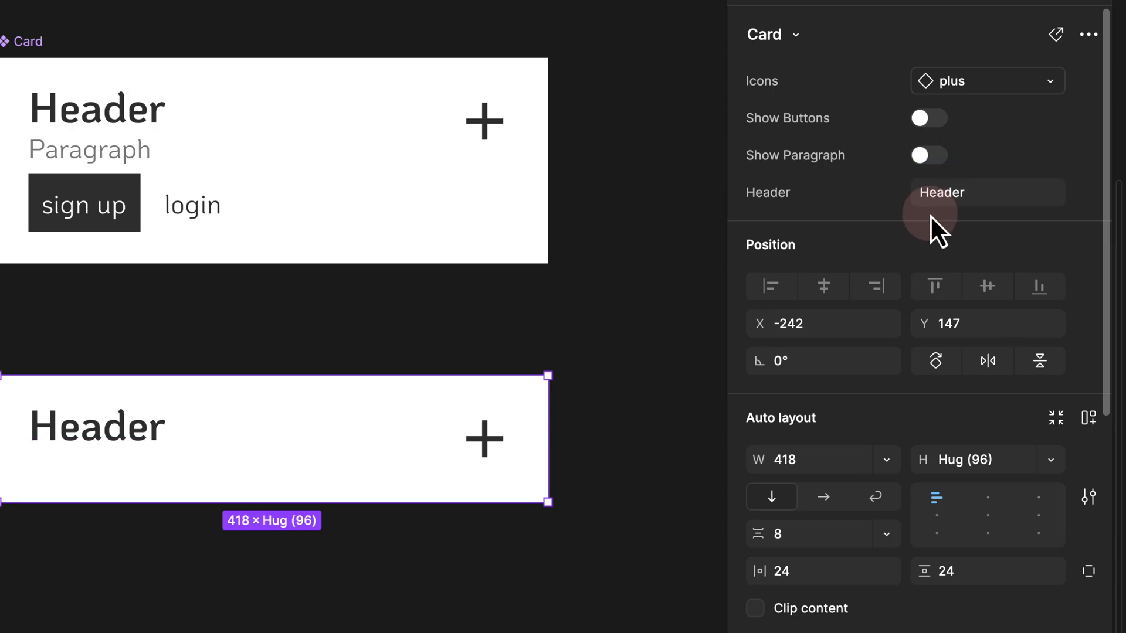
left_click(934, 160)
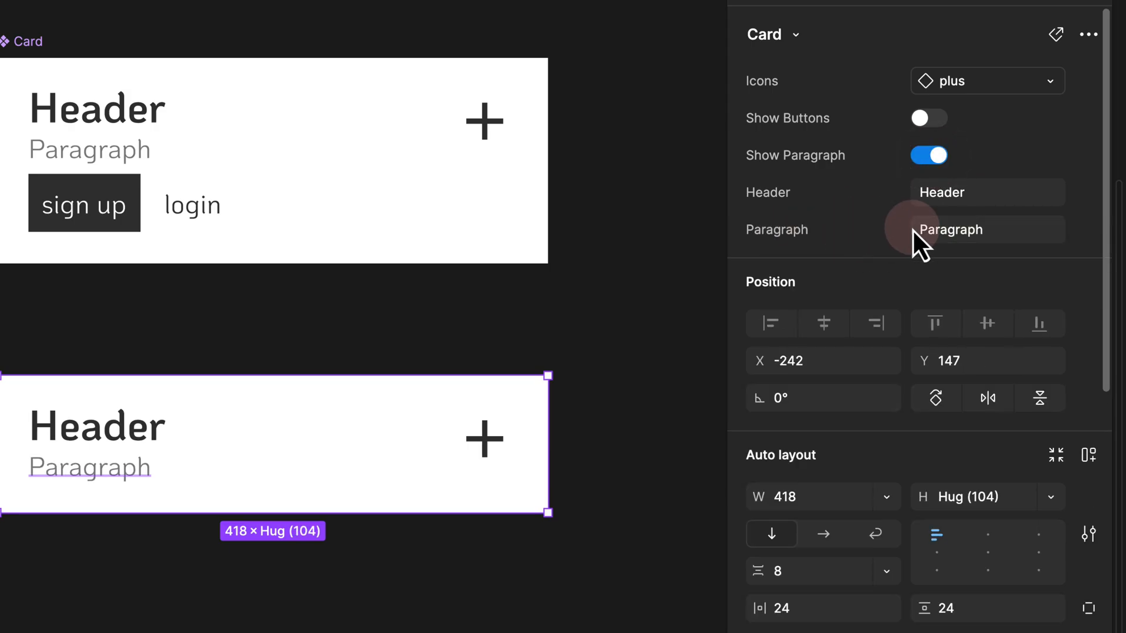
left_click(963, 231)
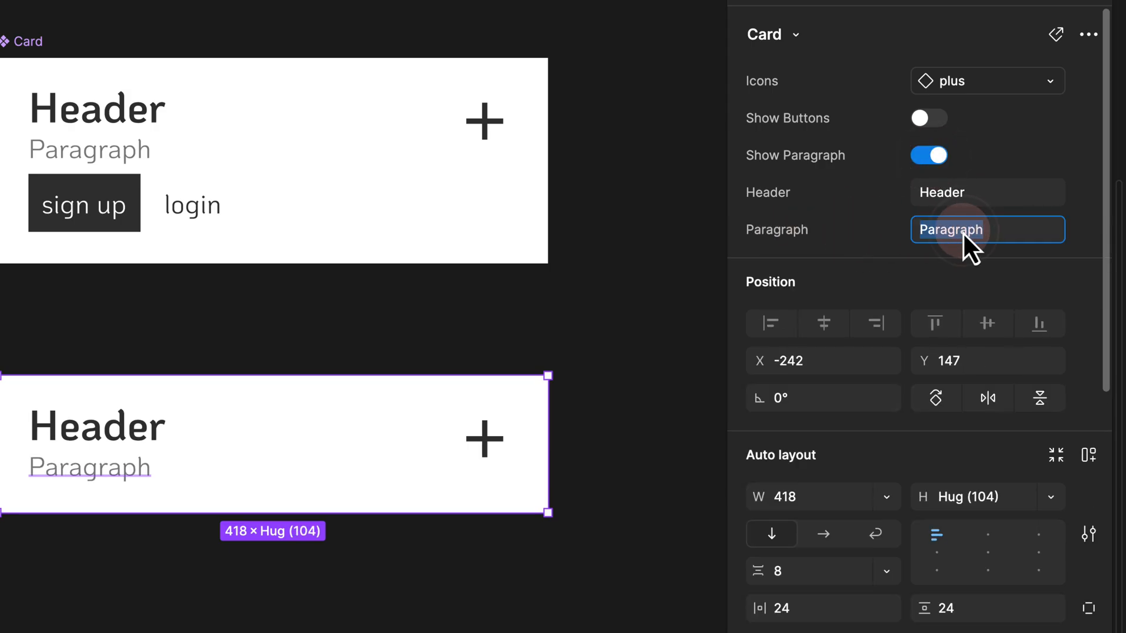
left_click(925, 154)
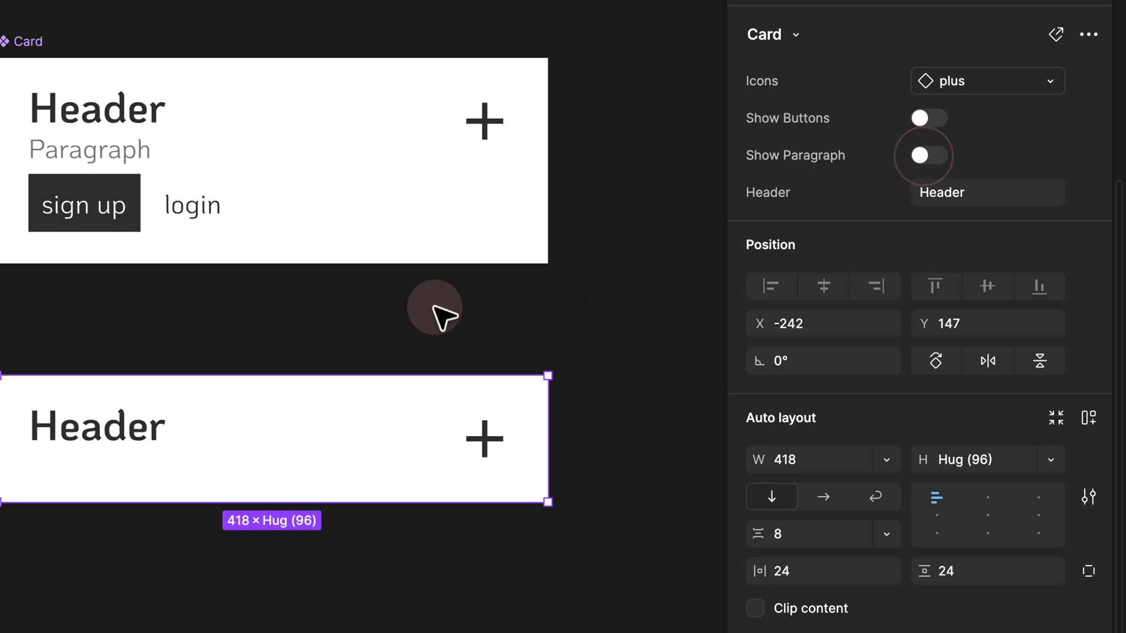
- Duplicate the lower Card instance to the right of the original, at X 209 and Y 147
left_click(410, 324)
scroll(384, 333, "down", 3, "ctrl")
scroll(387, 326, "down", 2, "ctrl")
left_click_drag(403, 329, 189, 289)
left_click_drag(114, 340, 427, 342, "alt")
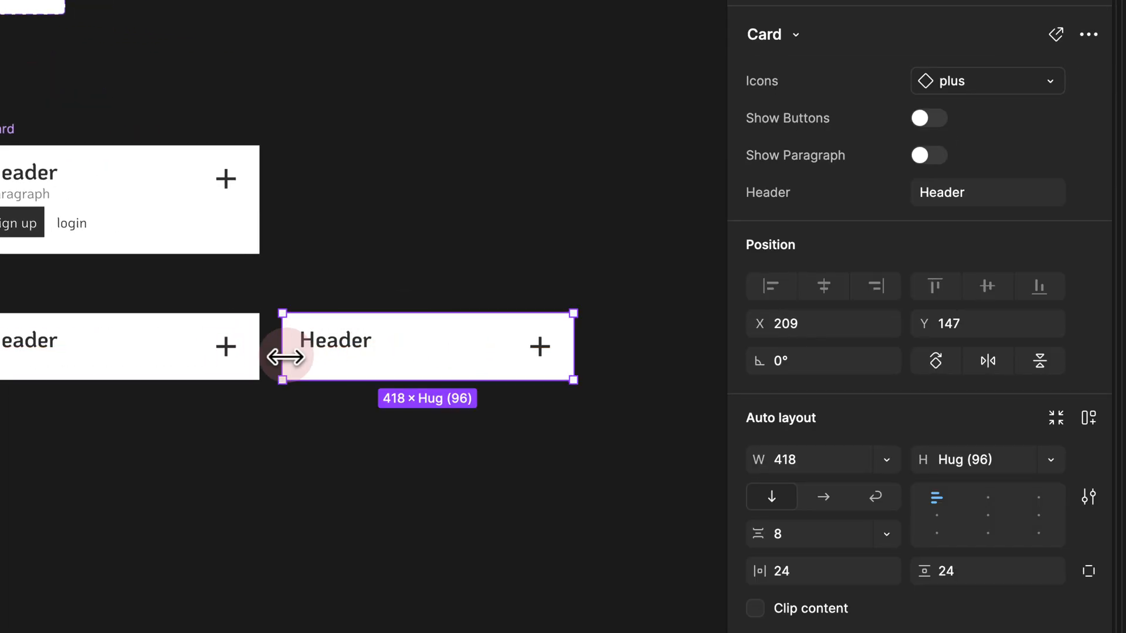
scroll(234, 352, "up", 3)
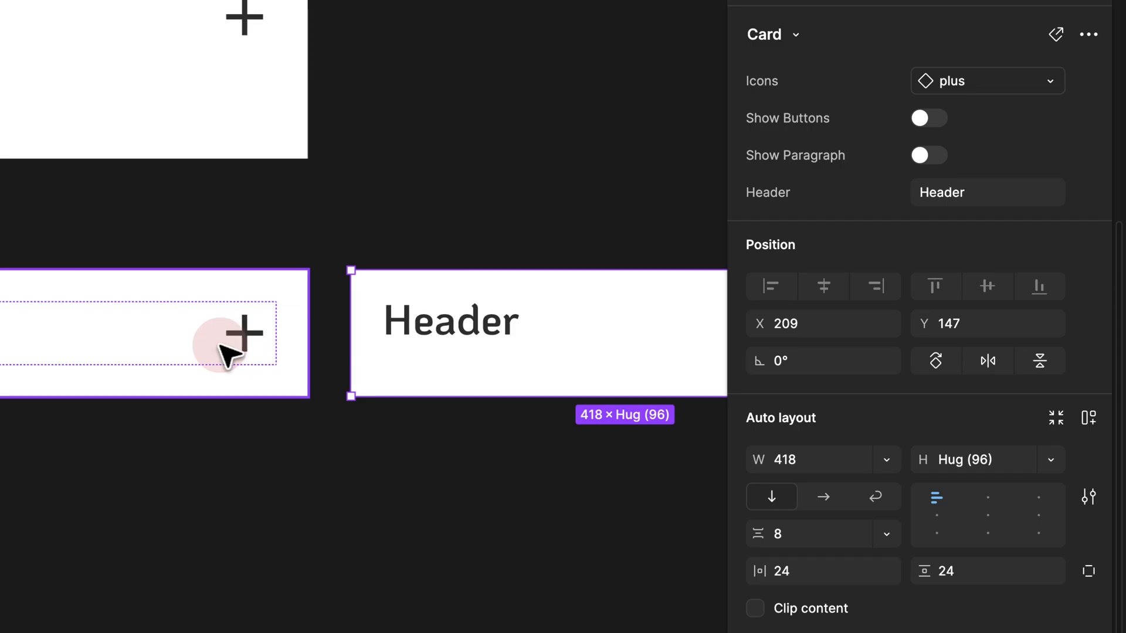
- Swap the duplicated Card instance's icon to minus and turn on its Show Paragraph and Show Buttons properties
scroll(227, 351, "right", 2)
scroll(469, 346, "right", 3)
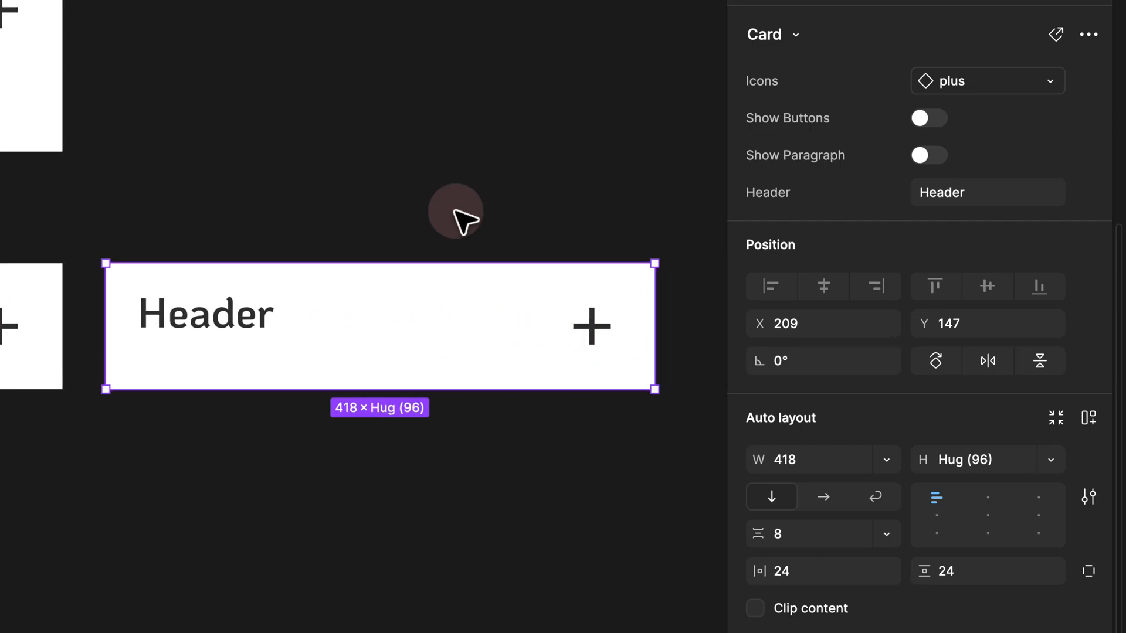
left_click(963, 77)
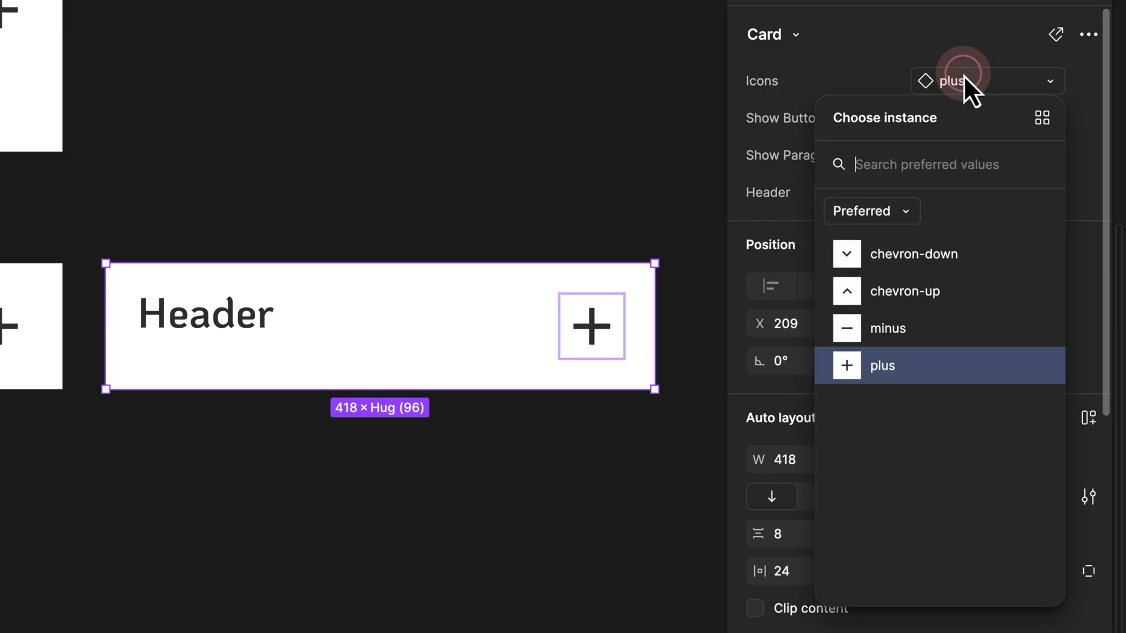
left_click(882, 338)
left_click(930, 155)
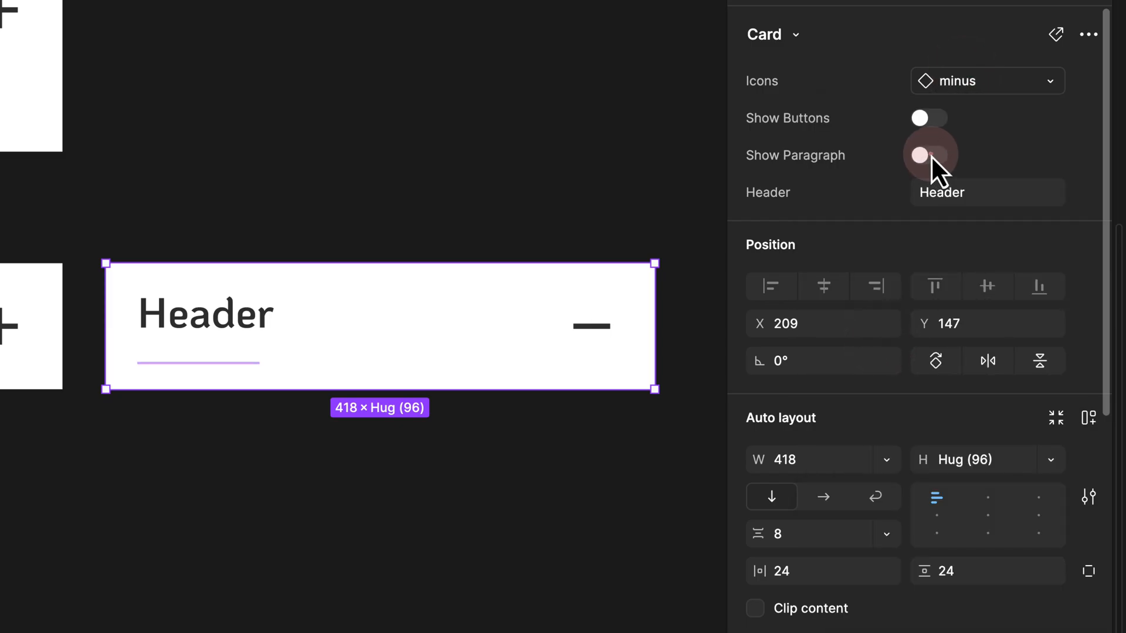
left_click(927, 120)
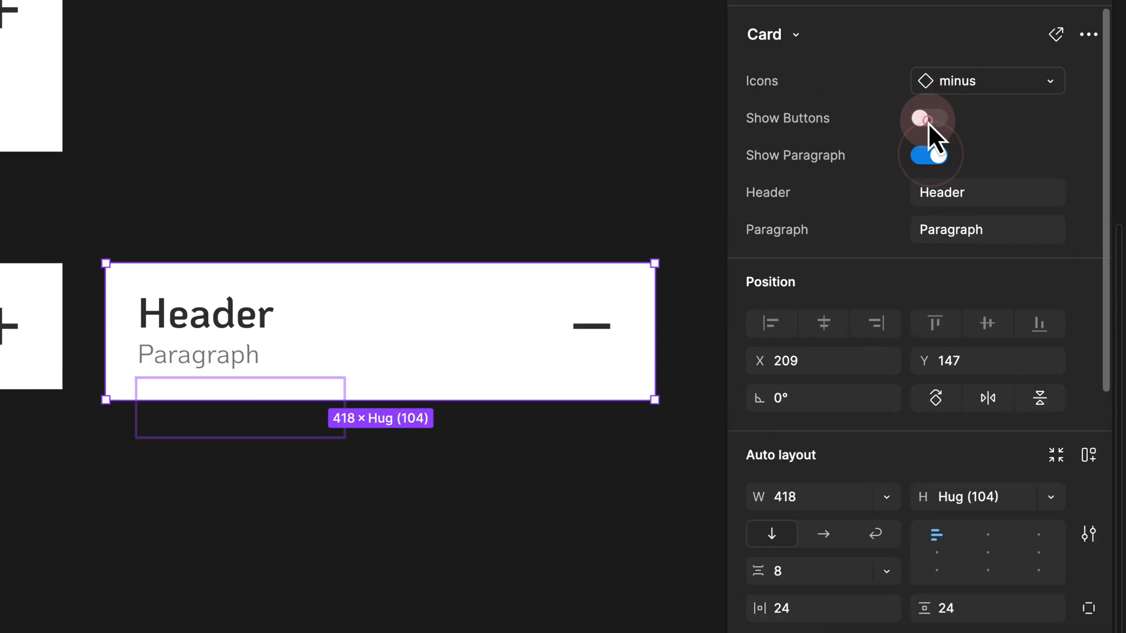
left_click(393, 174)
- Compare the collapsed and expanded Card instances and examine which properties the expanded one offers for its sign up and login buttons
left_click_drag(218, 213, 523, 168)
scroll(526, 175, "down", 3, "ctrl")
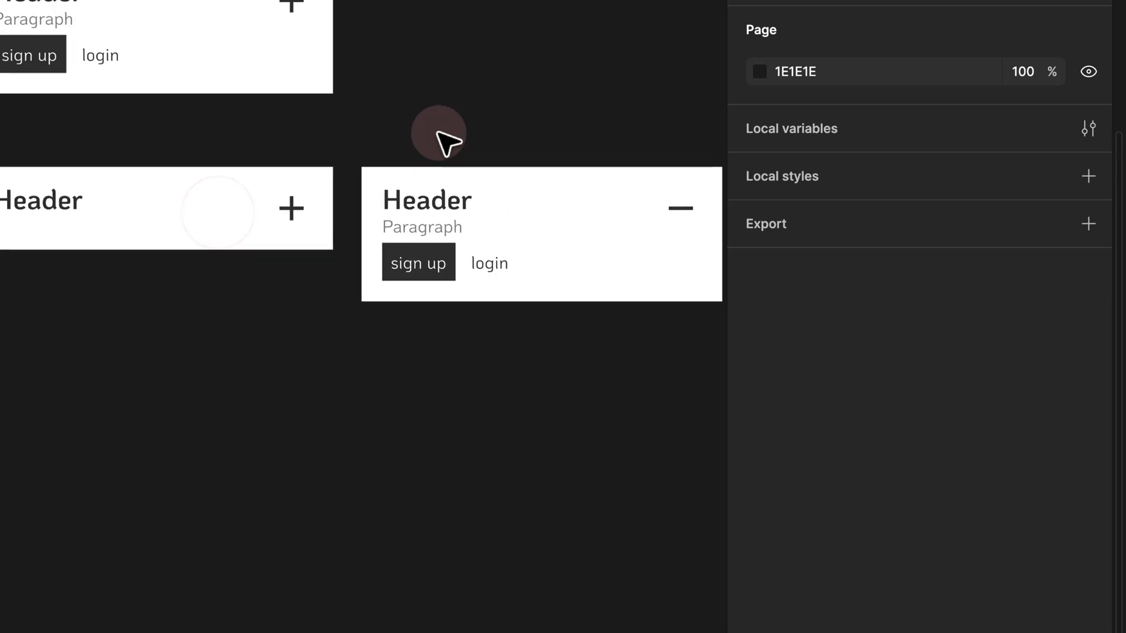
left_click(522, 215)
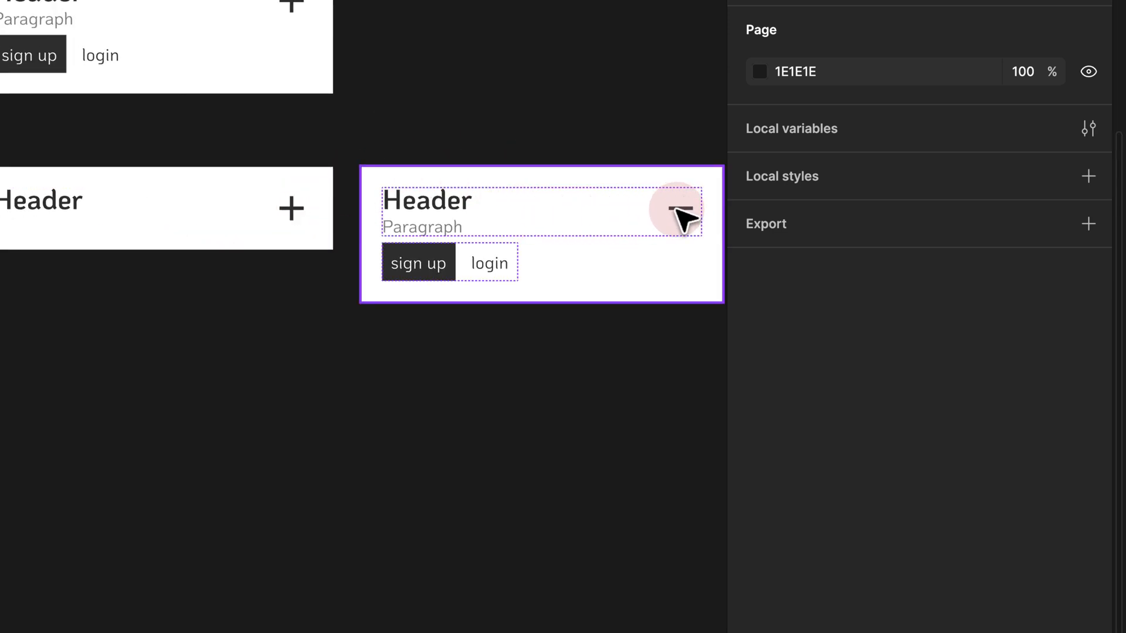
left_click(131, 238)
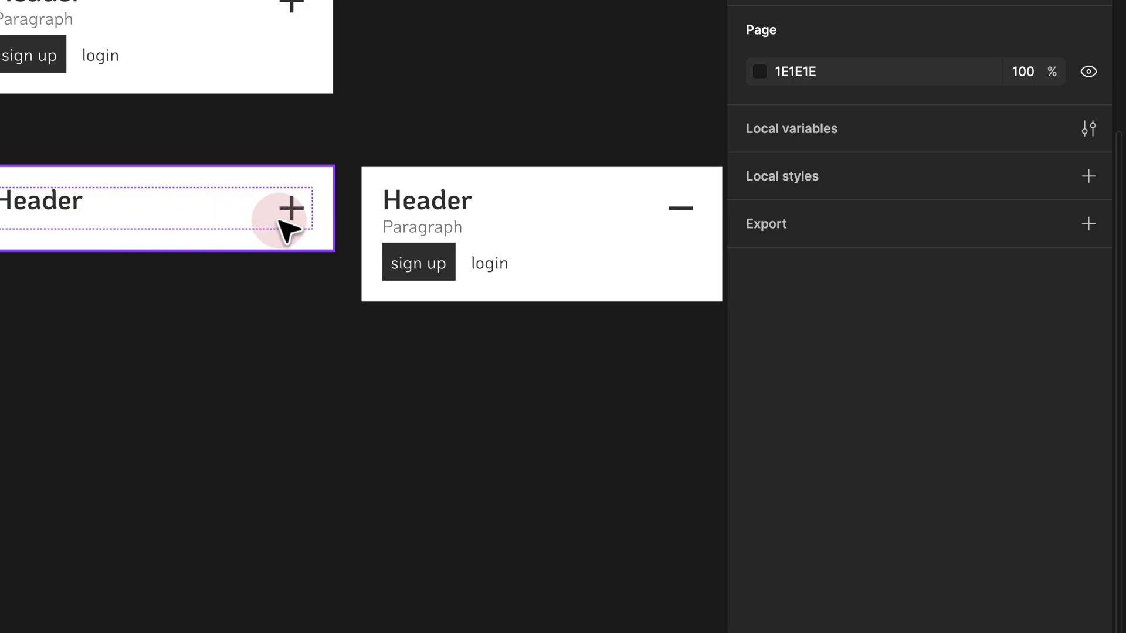
scroll(287, 229, "right", 3)
left_click(387, 264)
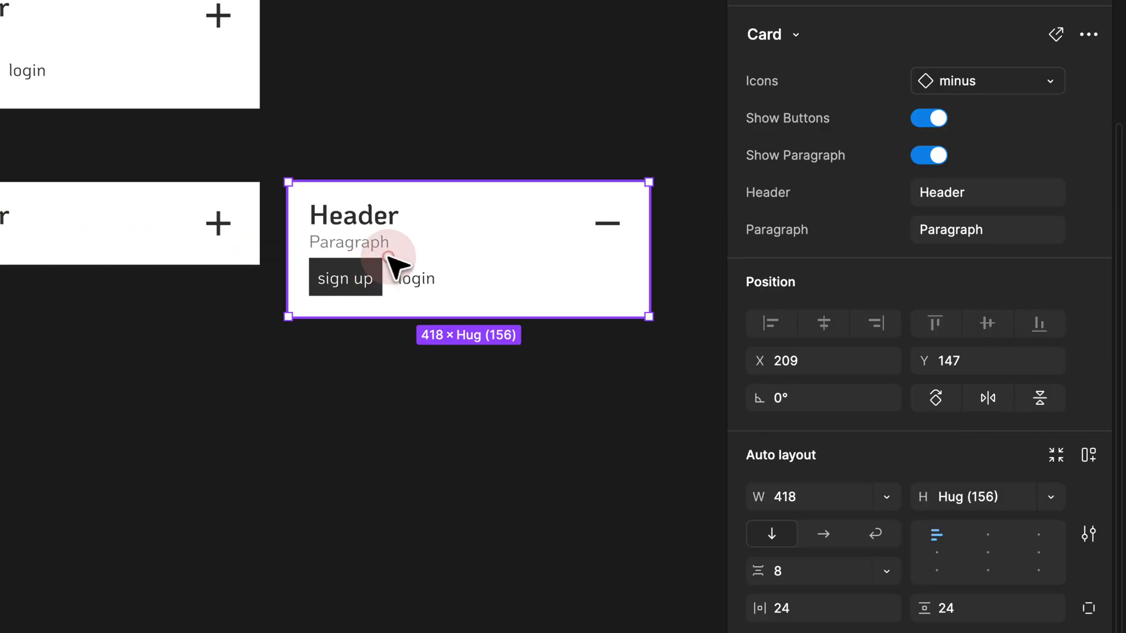
left_click(344, 279)
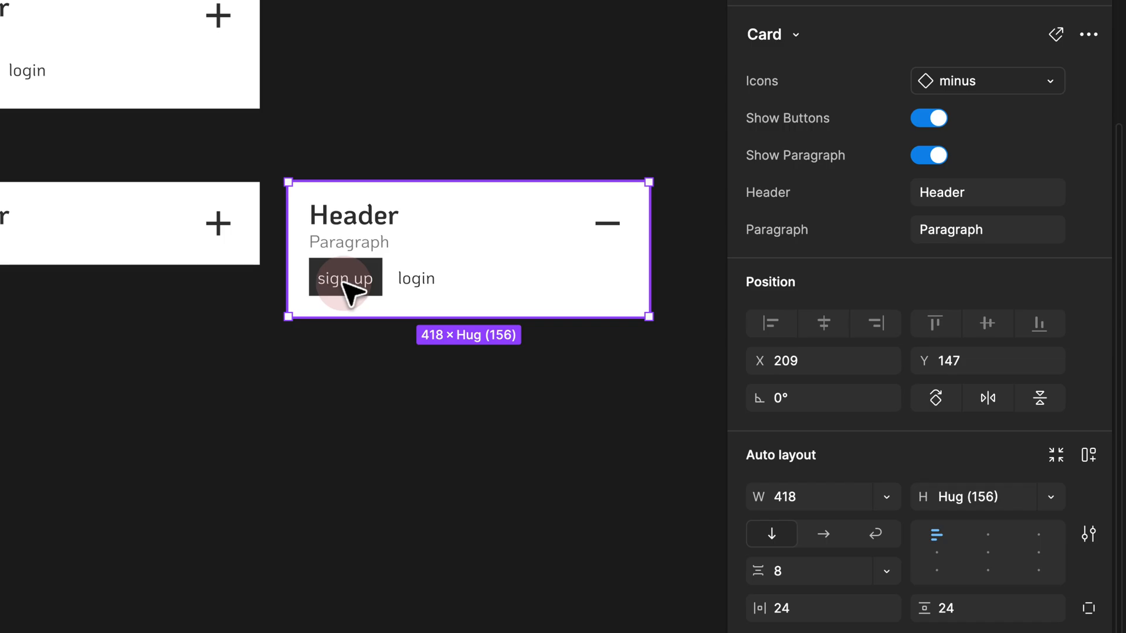
left_click(422, 280)
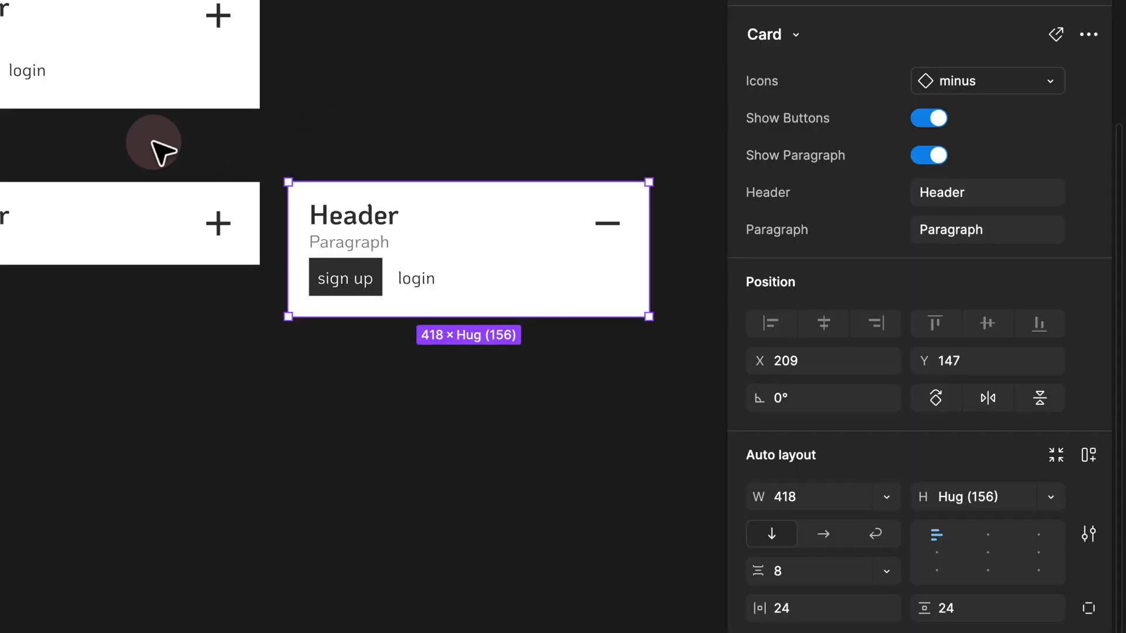
- Expose the properties of both nested button instances on the main Card component, leaving the plus icon unexposed
left_click_drag(84, 133, 295, 180)
left_click(144, 3)
left_click(140, 4)
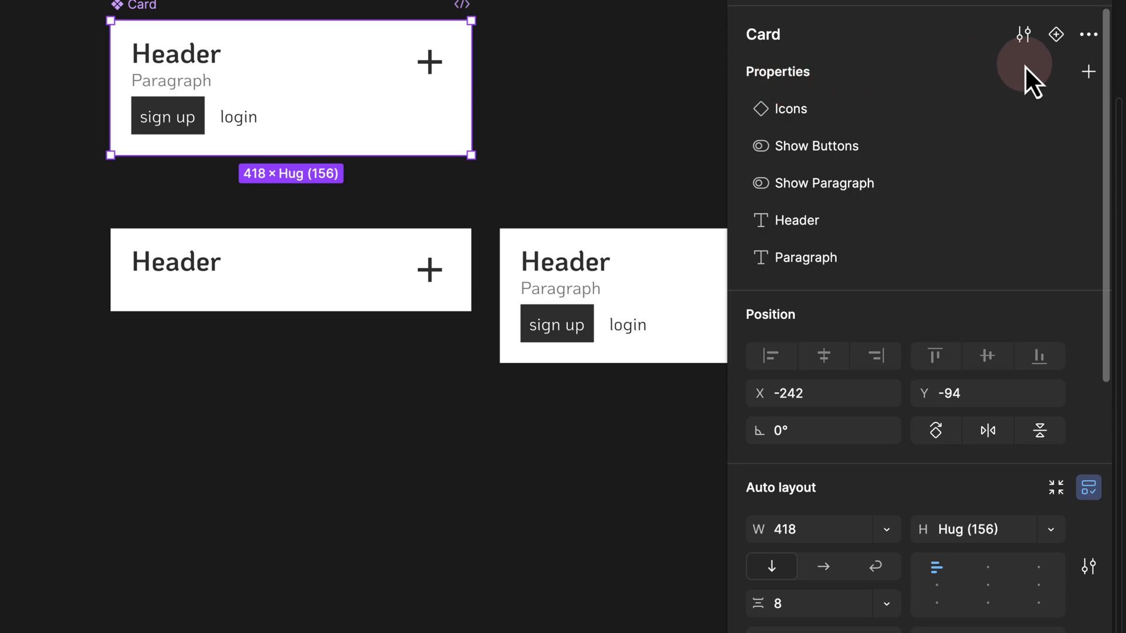
left_click(1086, 70)
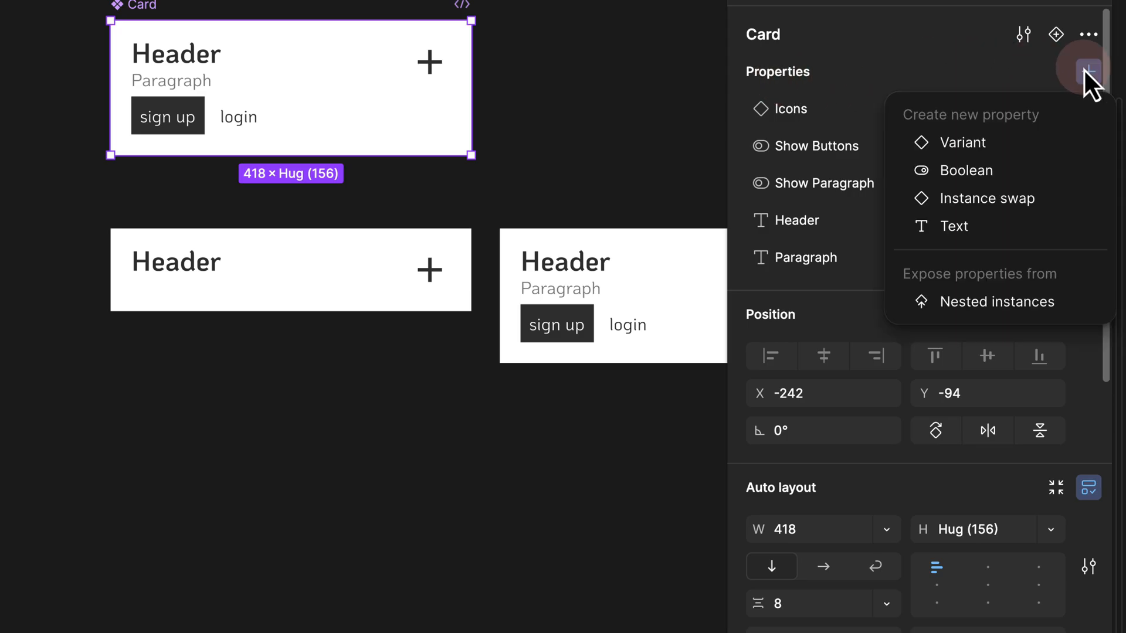
left_click(978, 308)
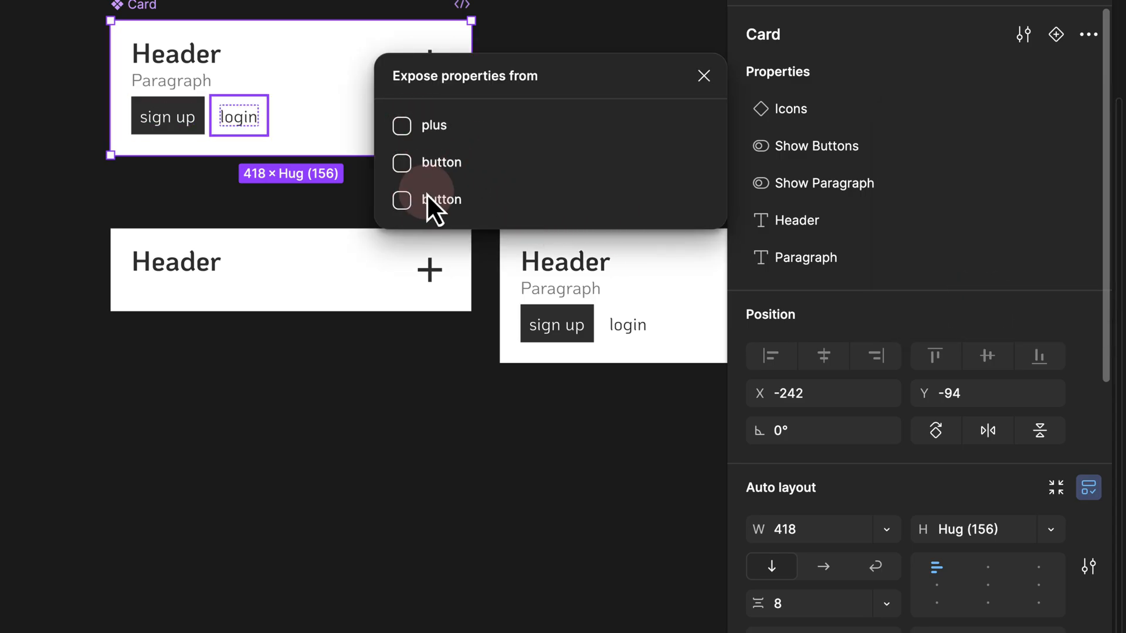
left_click_drag(577, 66, 474, 200)
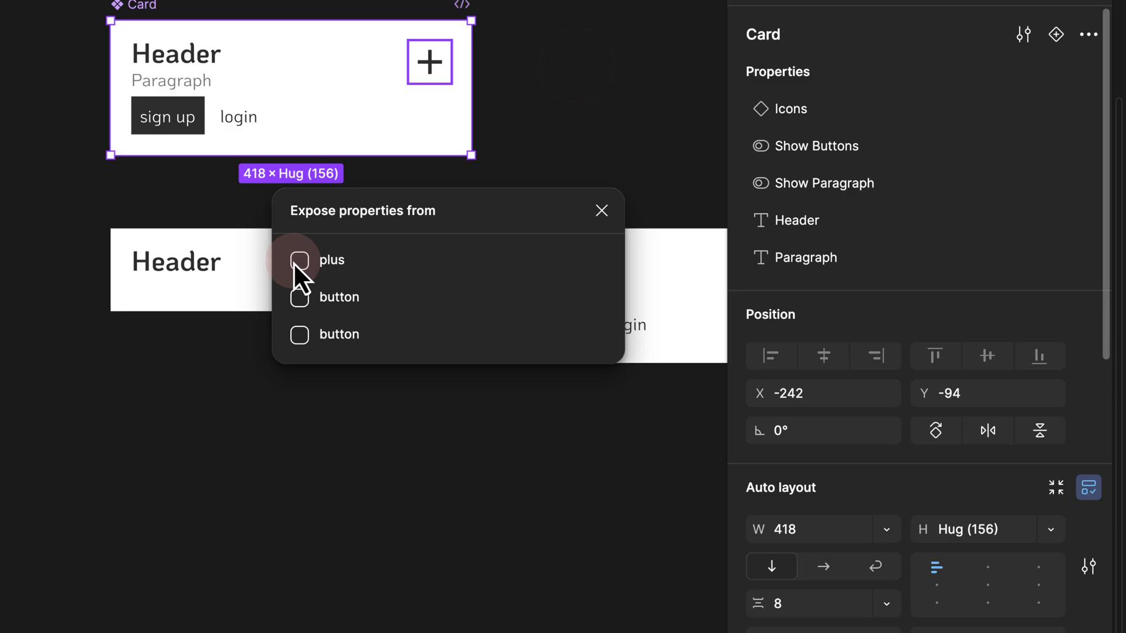
left_click(305, 304)
left_click(298, 336)
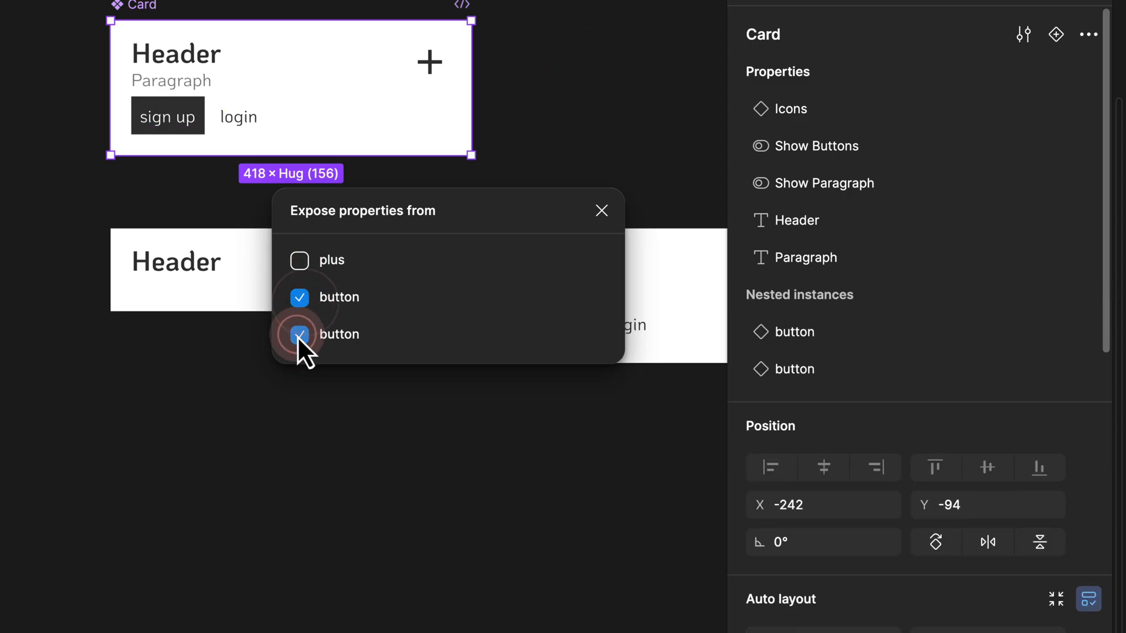
left_click(600, 213)
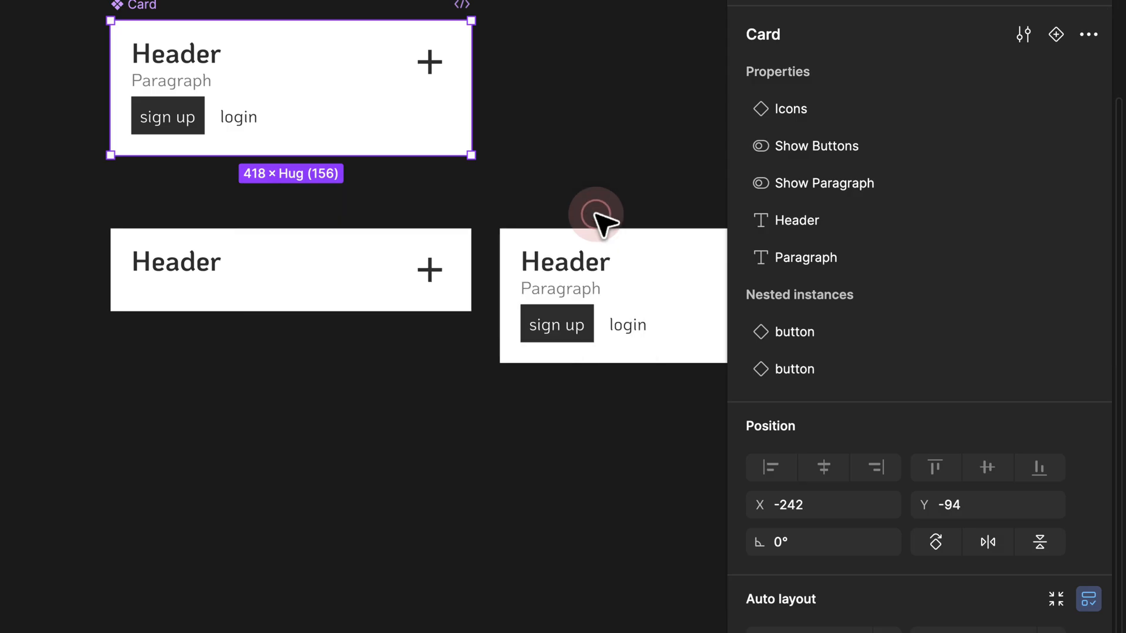
- Move the collapsed Card instance below the expanded one, at X 209 and Y 319, and switch its Show Buttons on and back off
left_click_drag(610, 212, 256, 89)
left_click(293, 155)
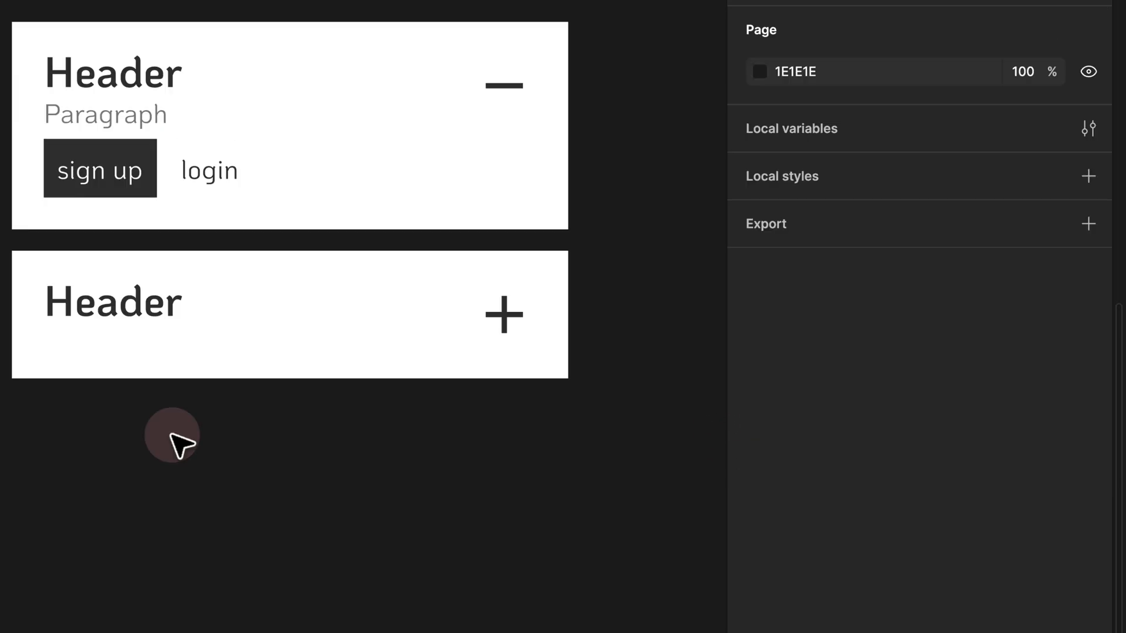
left_click(180, 312)
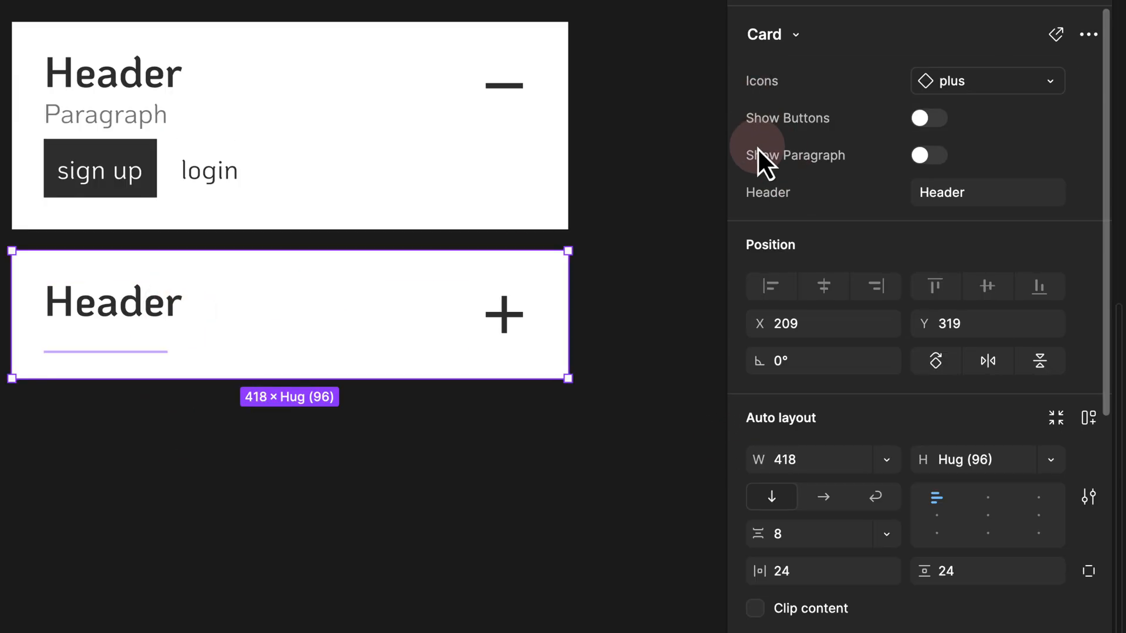
left_click(925, 119)
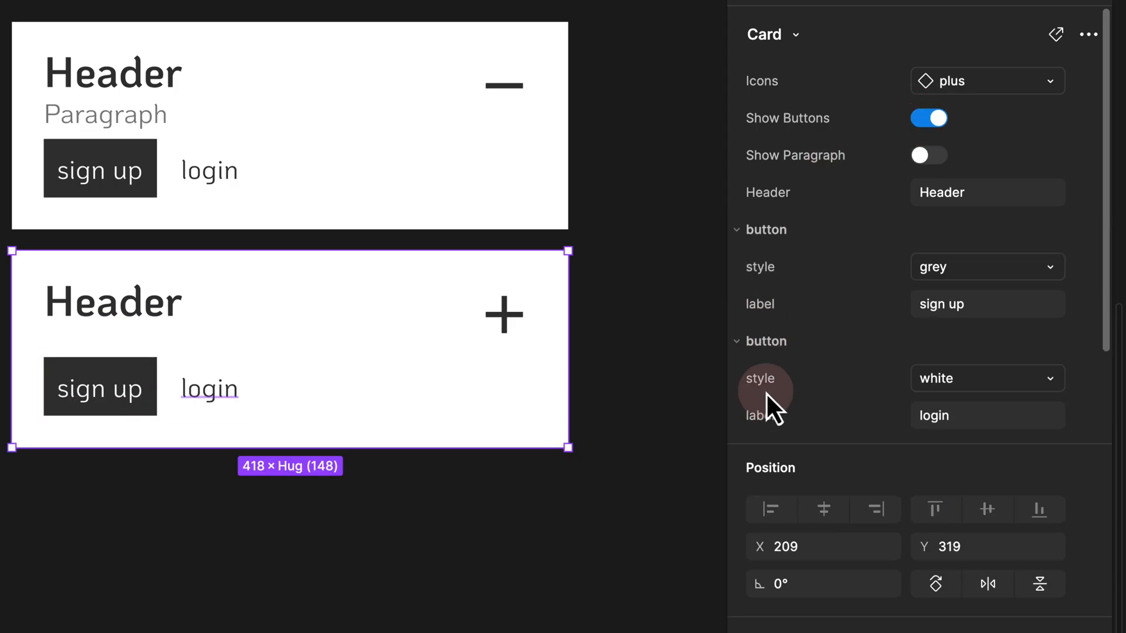
left_click(938, 117)
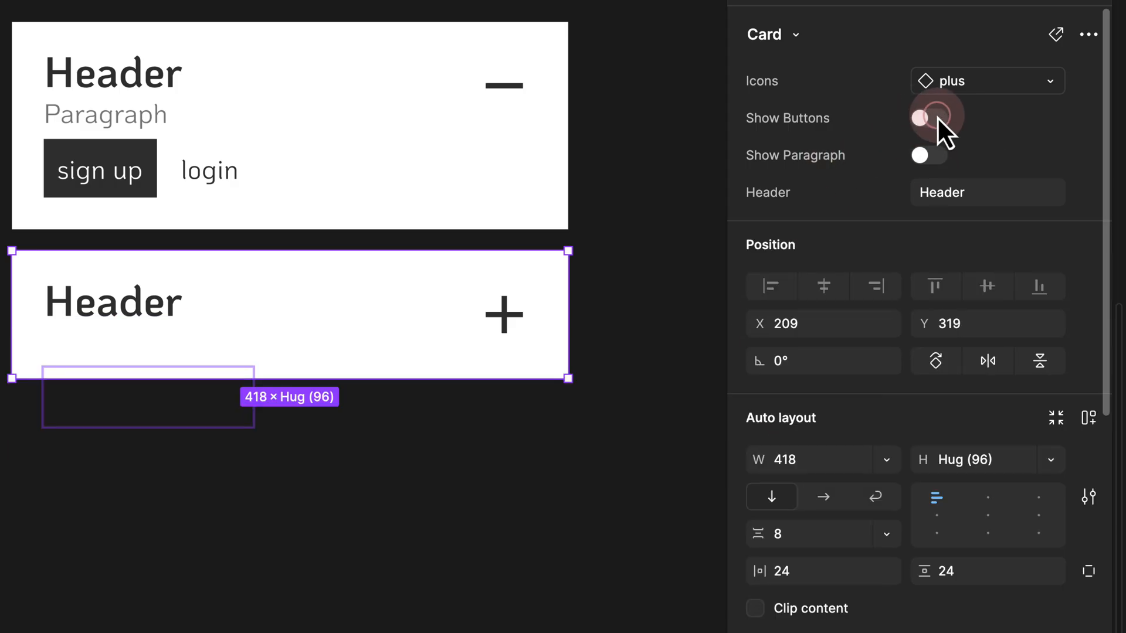
- Customise the expanded Card instance with header Design, the "We've got you covered every inch" paragraph, and button labels Learn More and Cancel
left_click(196, 71)
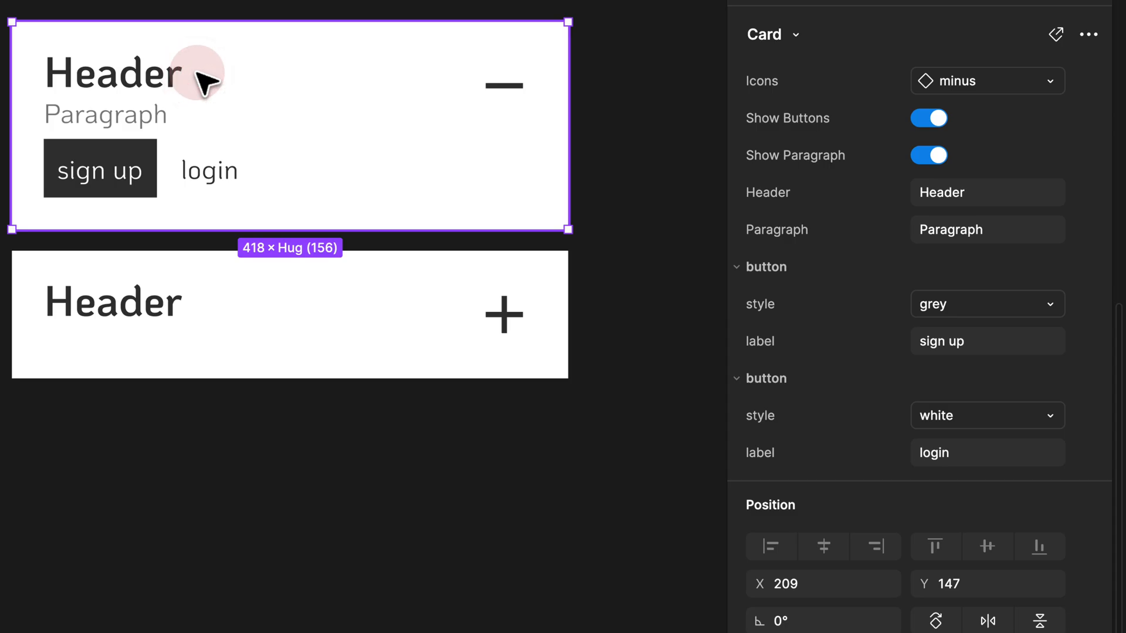
left_click(960, 197)
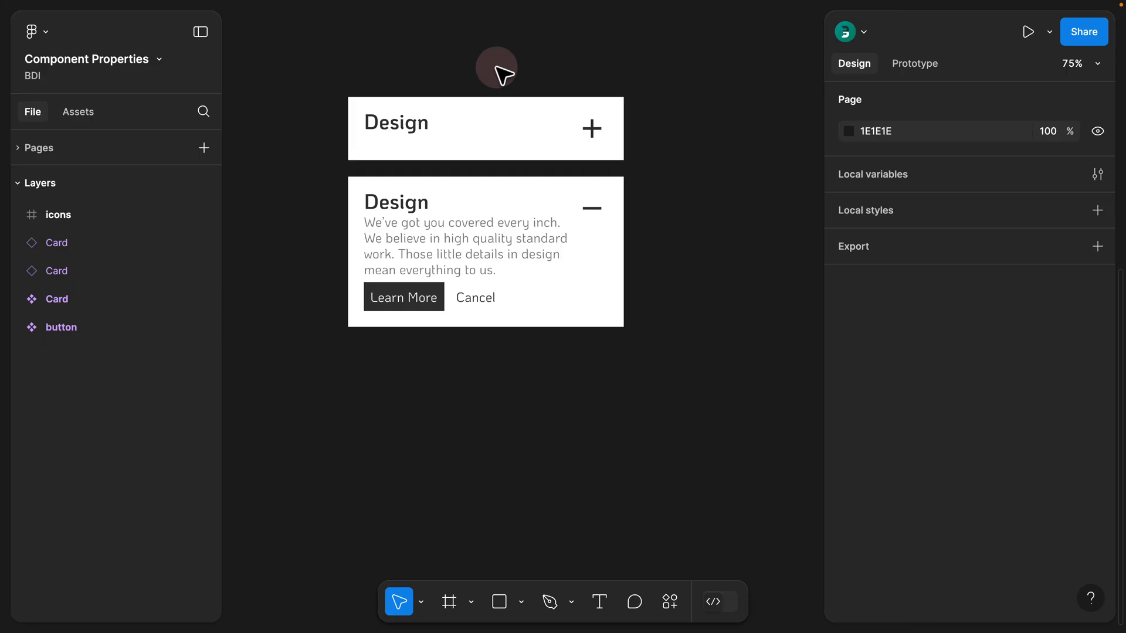
left_click(509, 195)
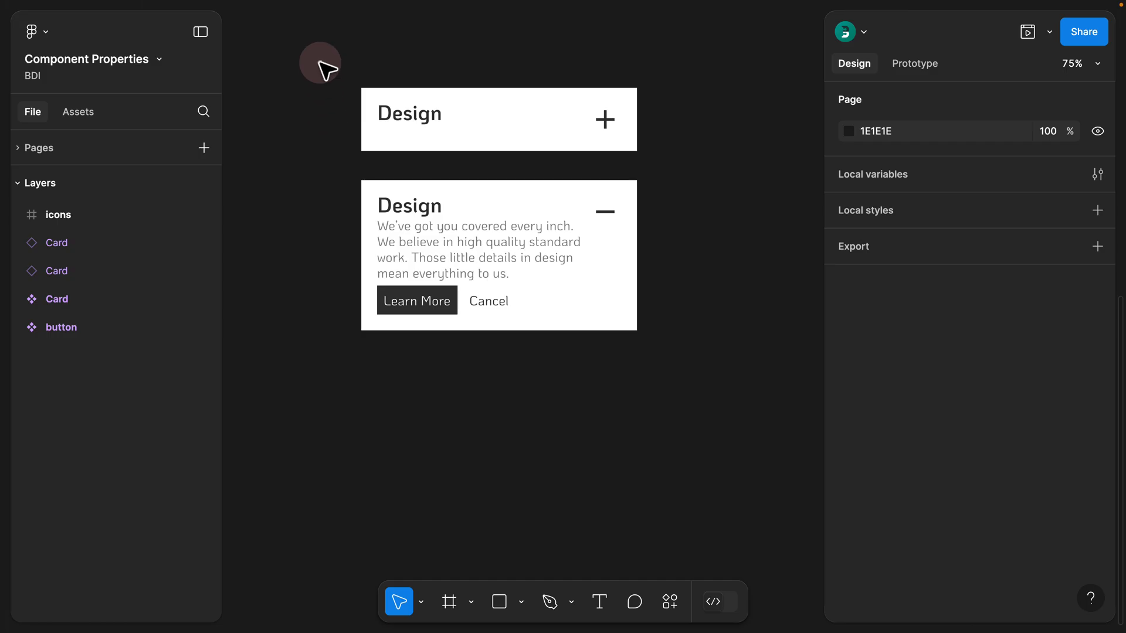
- Turn the collapsed and expanded Design cards into separate components and combine them as variants
left_click_drag(115, 0, 574, 396)
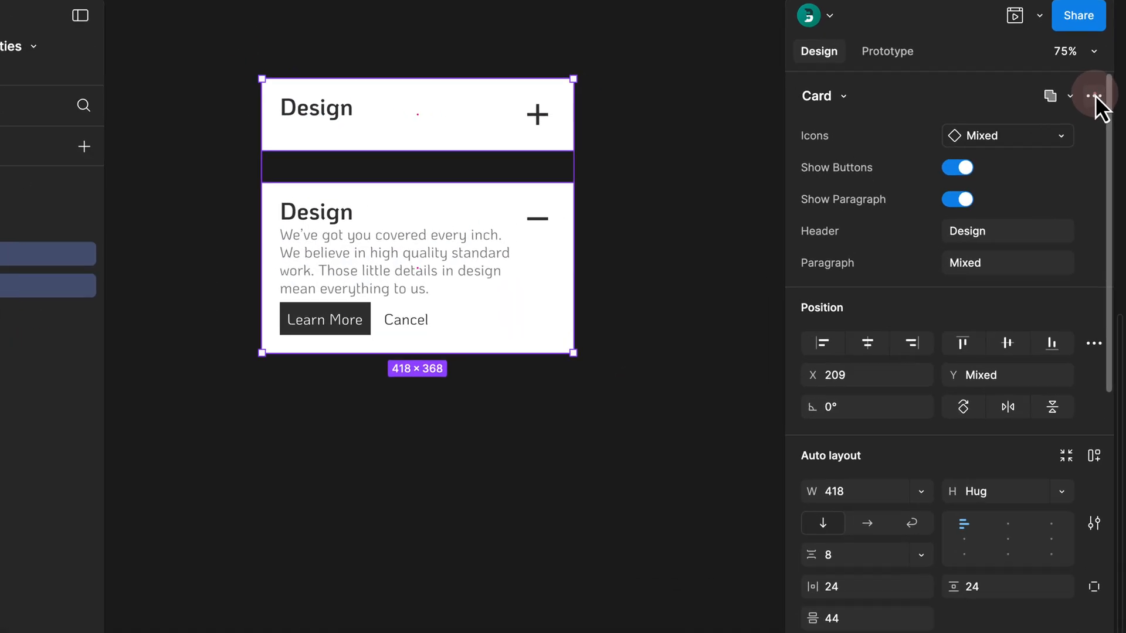
left_click(1097, 103)
left_click(986, 244)
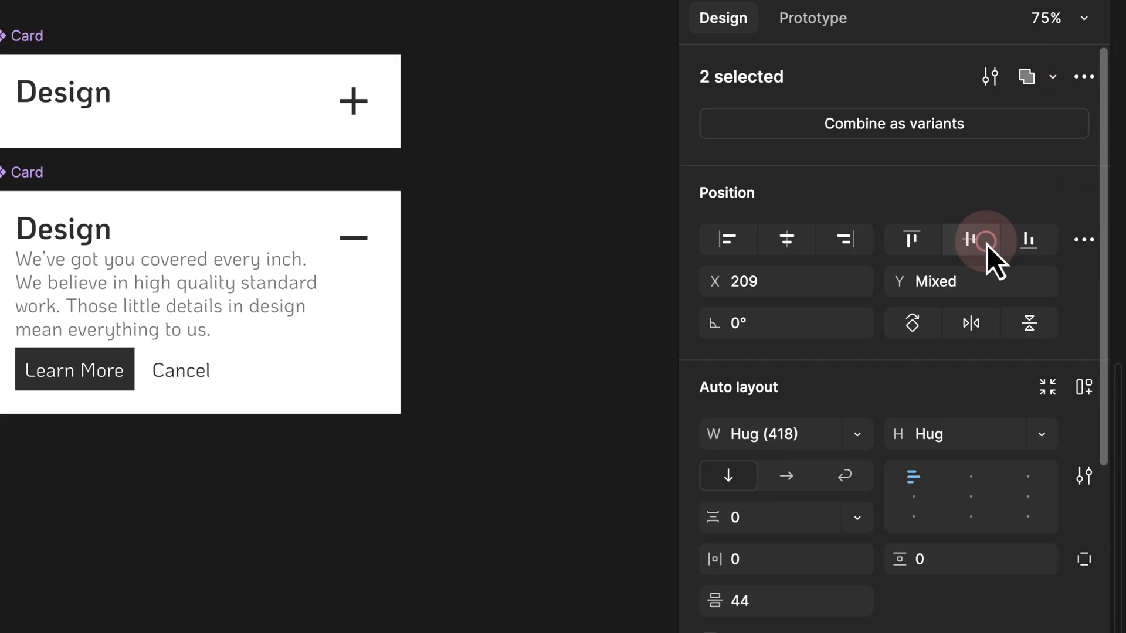
left_click(896, 129)
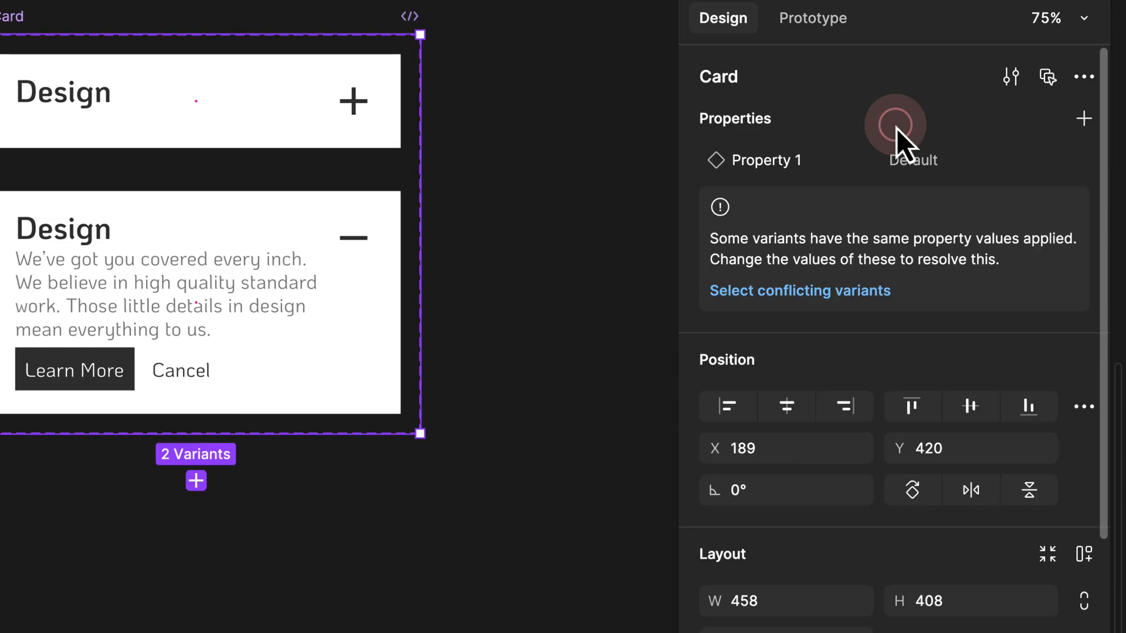
- Rename the variant property to Expand, with the value False for the collapsed card and True for the expanded card
double_click(794, 153)
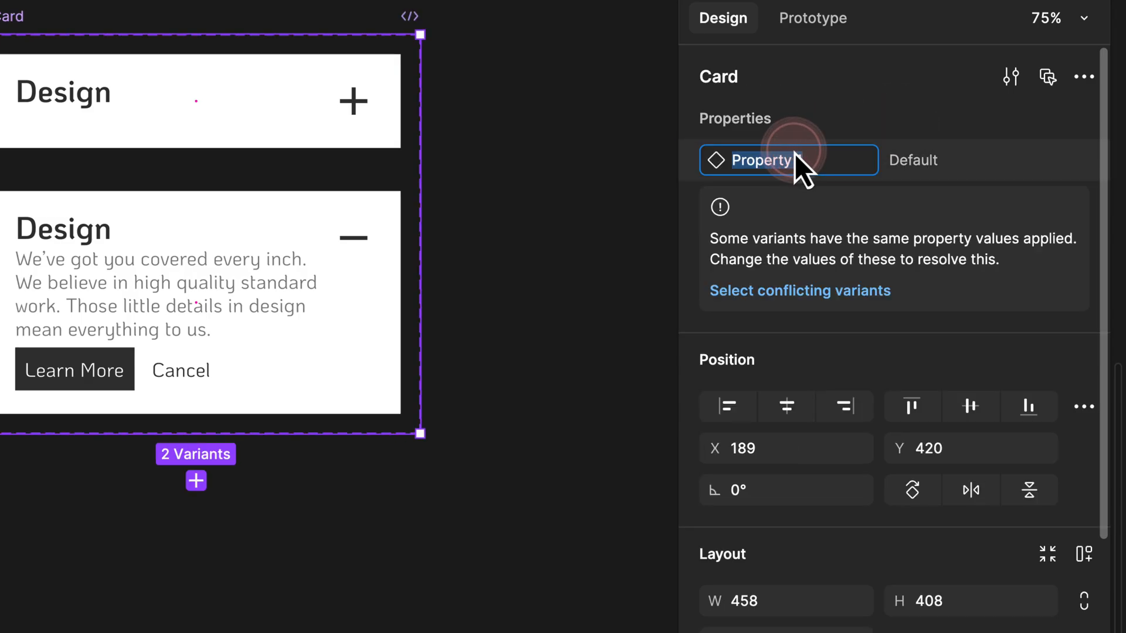
type("Expand")
left_click(170, 116)
left_click(921, 168)
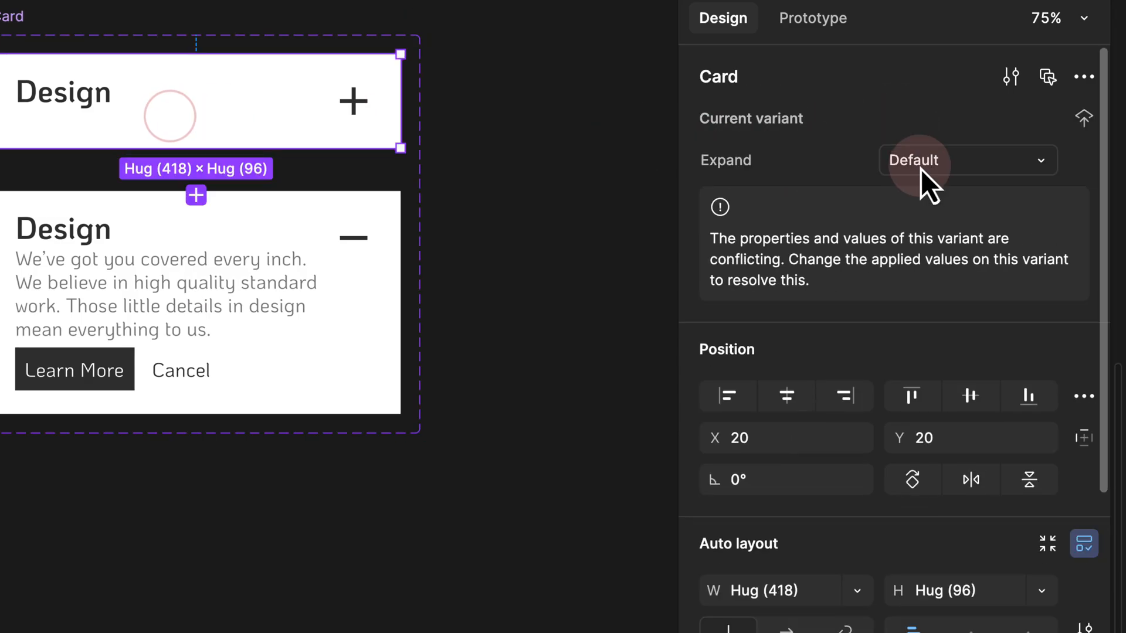
type("False")
key("Return")
left_click(302, 274)
left_click(934, 167)
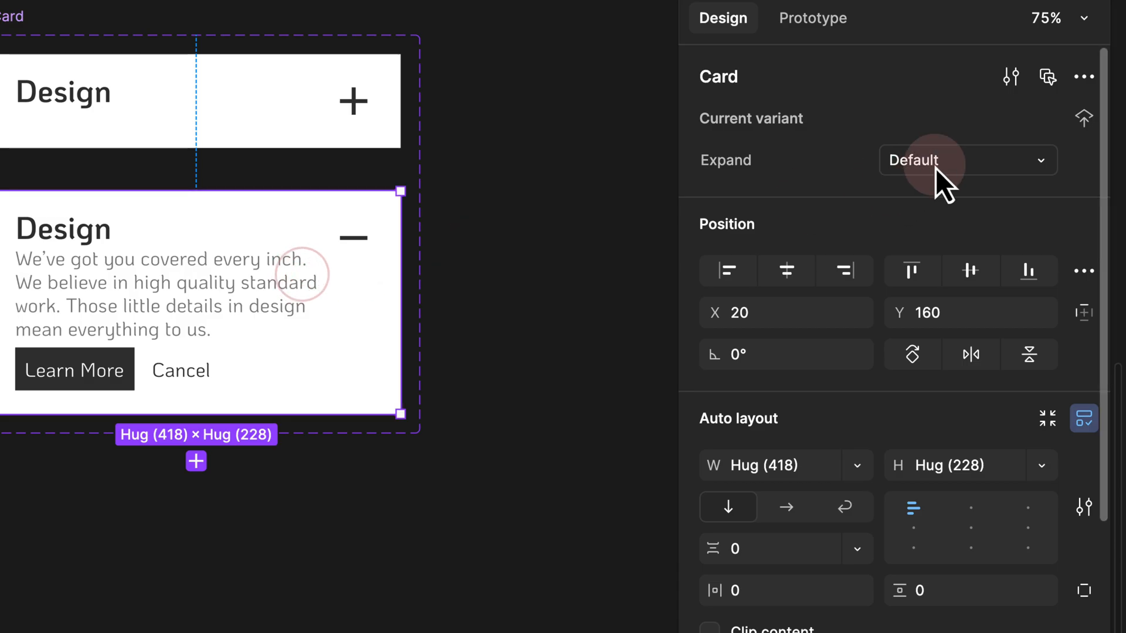
type("True")
key("Return")
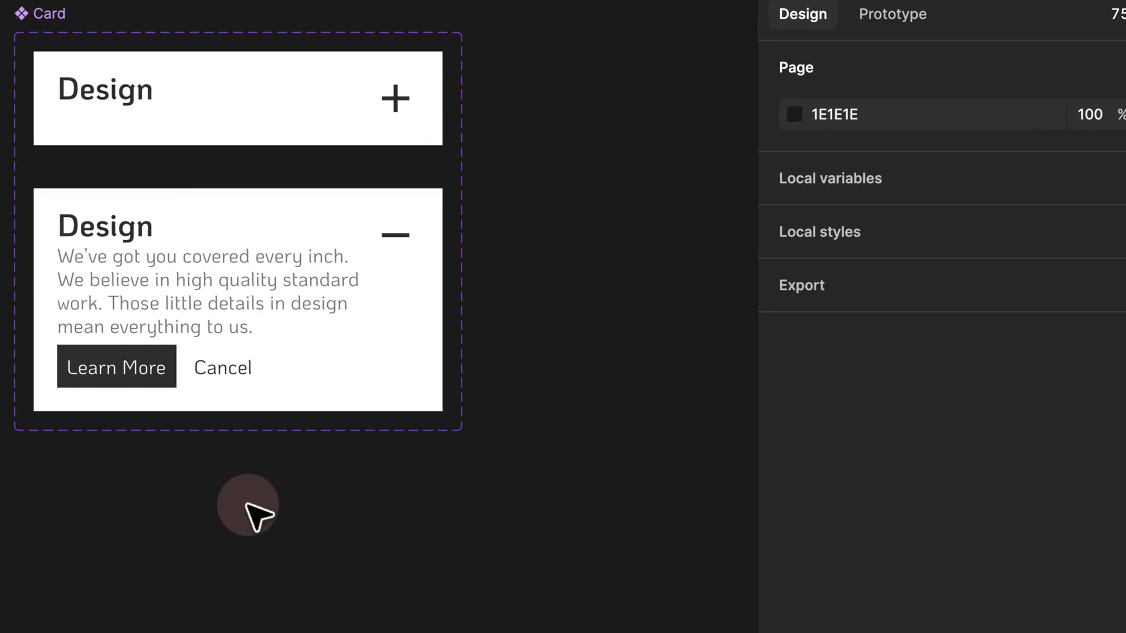
- Place an instance of the Card variant set below the set, at X 294 and Y 1031
left_click_drag(171, 522, 144, 257)
left_click(167, 111)
left_click_drag(287, 97, 369, 528)
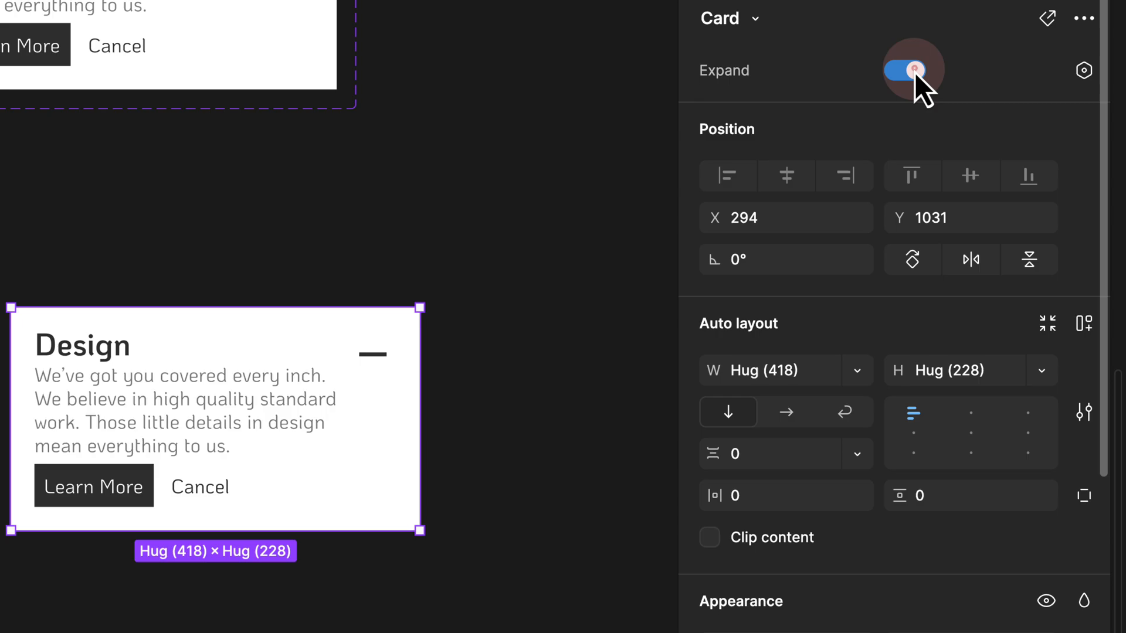
- Test the Expand property on the new Card instance by switching it off and on repeatedly, ending with it on
left_click(915, 71)
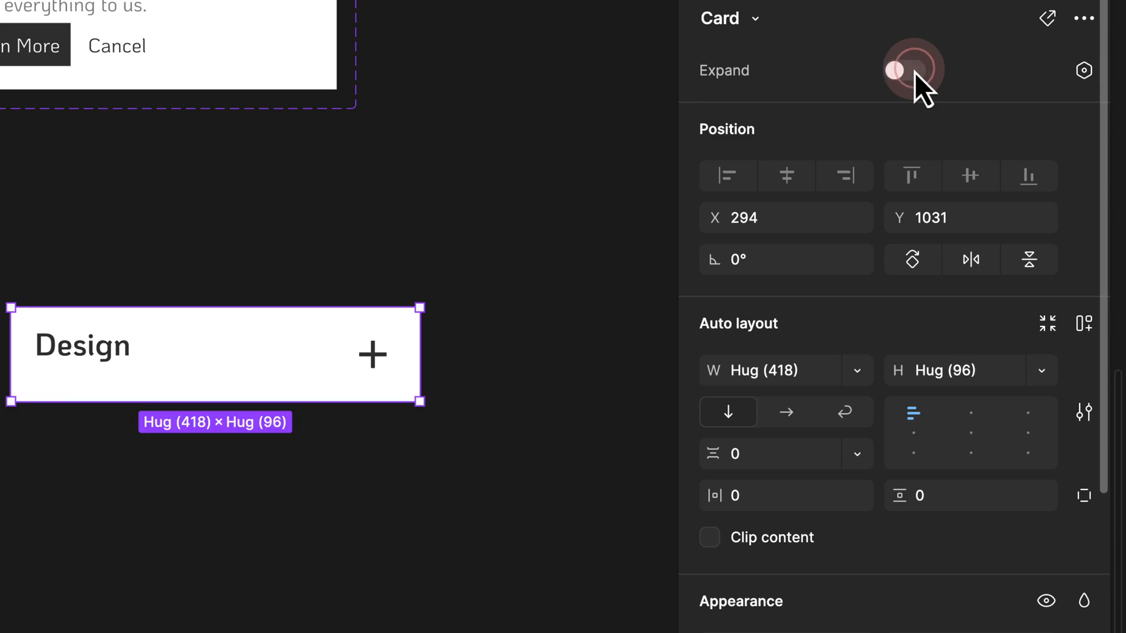
left_click(915, 71)
left_click(915, 71)
left_click(914, 71)
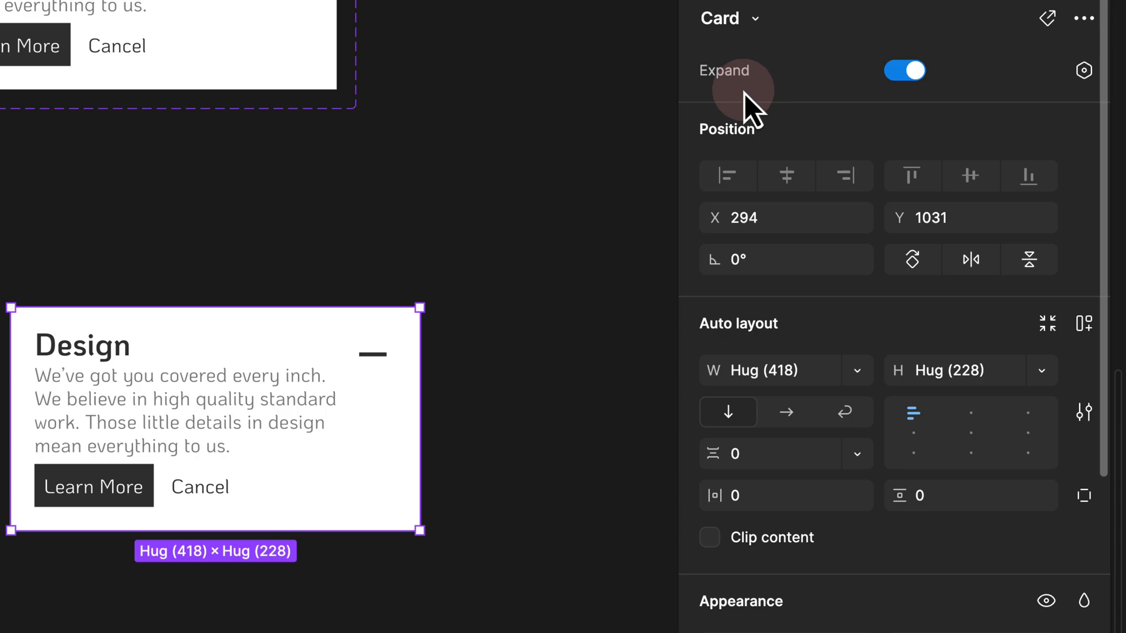
- Expose the nested Card instance's properties on the Card variant set with the Expand property
left_click_drag(387, 20, 432, 344)
left_click(96, 61)
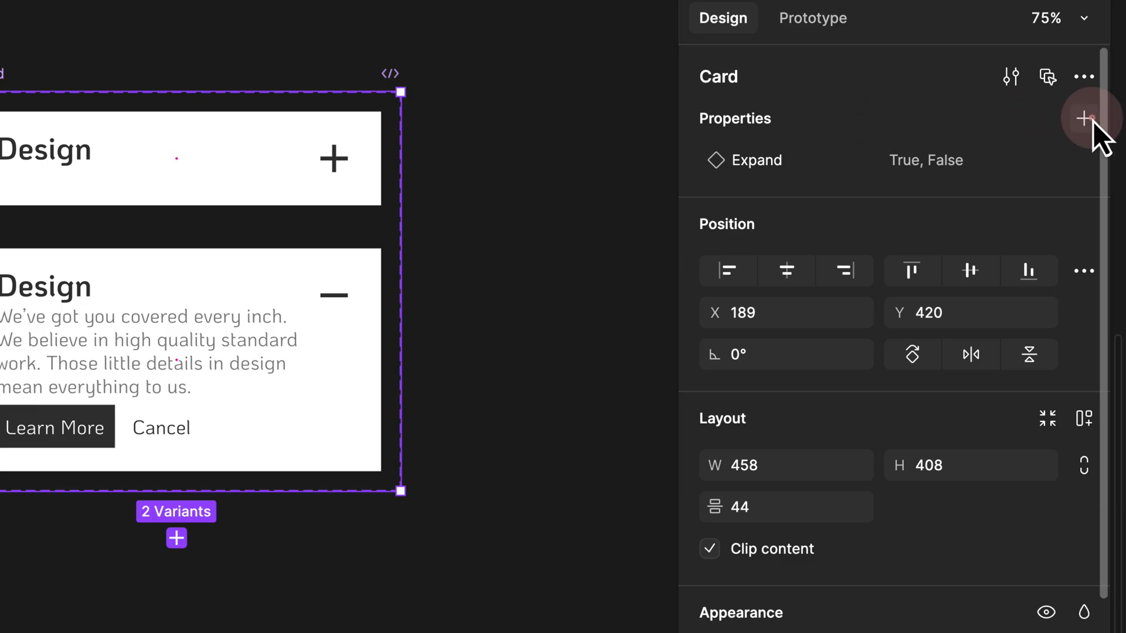
left_click(1084, 119)
left_click(1074, 377)
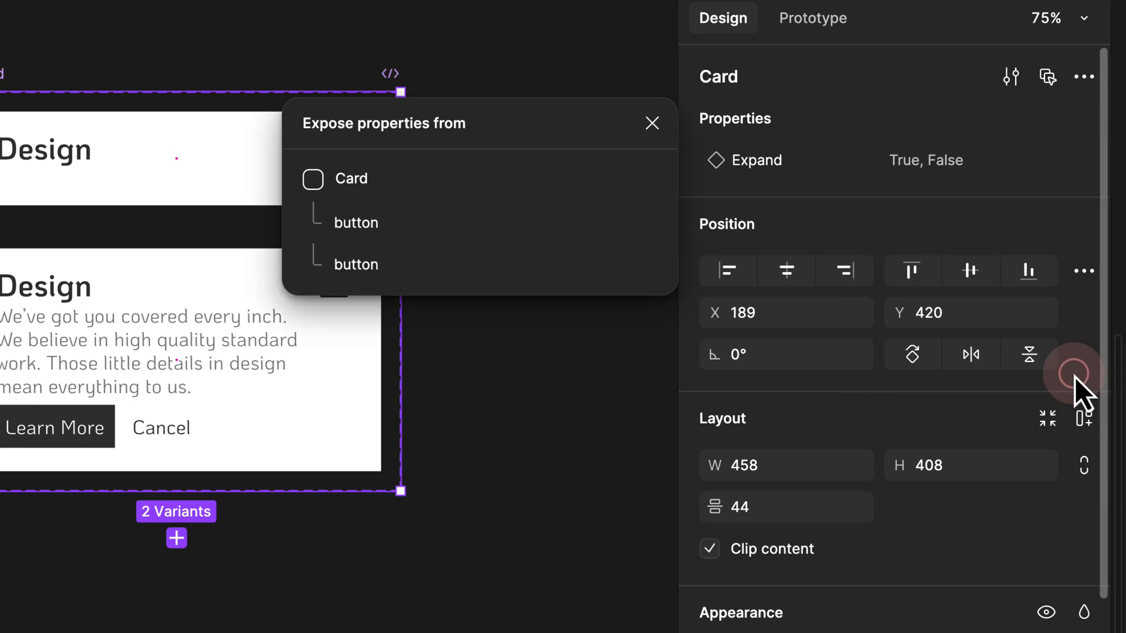
left_click(312, 181)
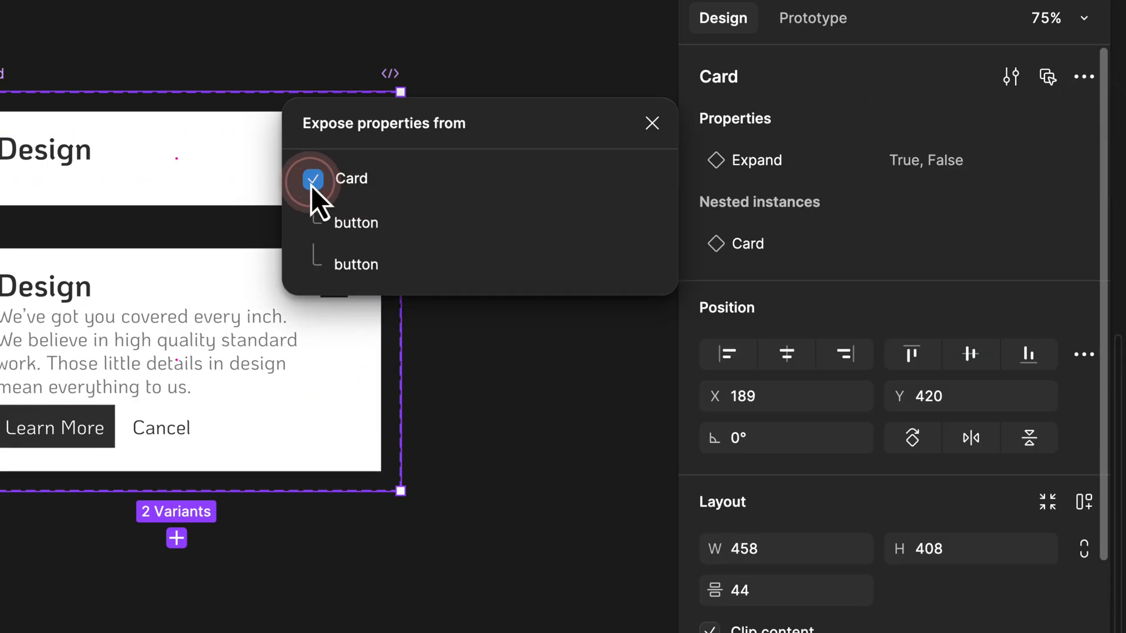
left_click(662, 123)
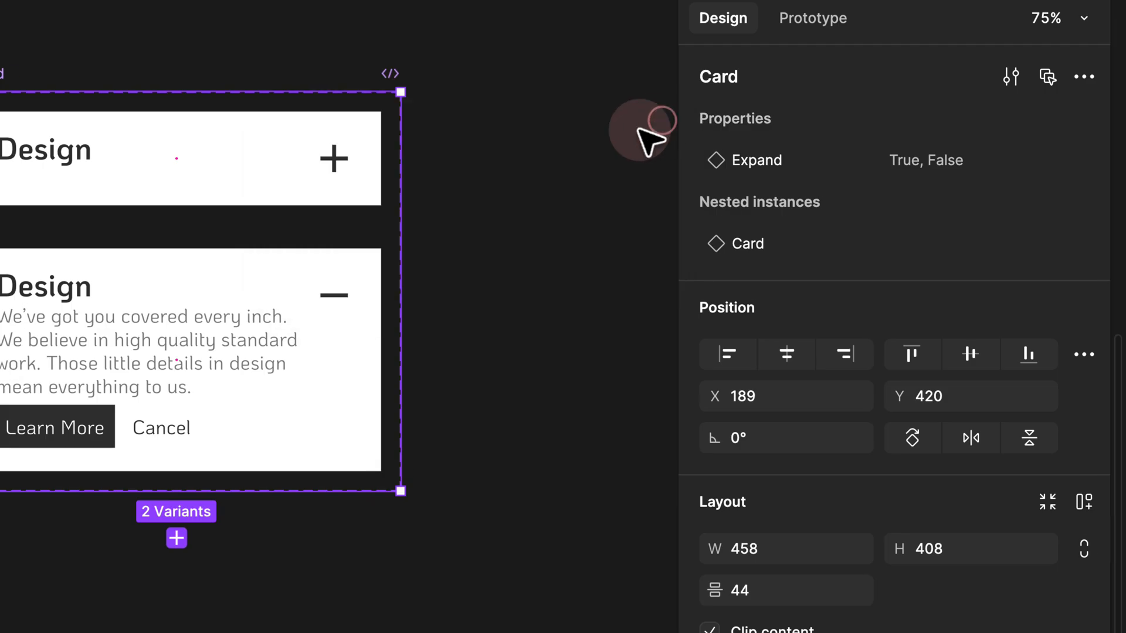
- Select the Card instance below the variant set and test its Expand property by switching it off and back on
left_click_drag(505, 444, 449, 17)
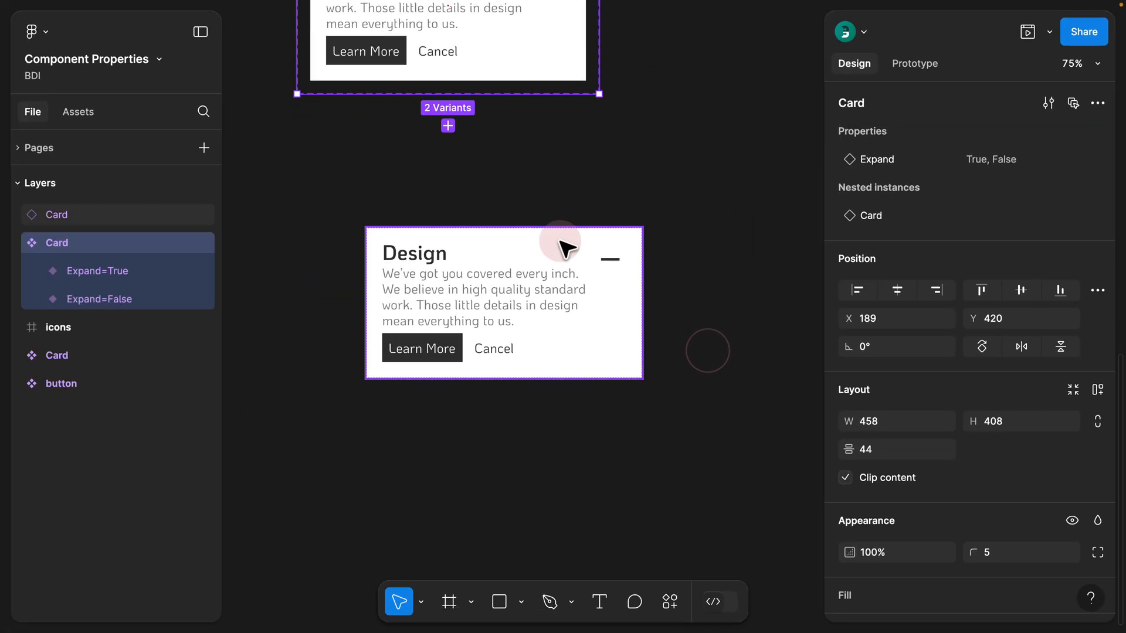
left_click(565, 249)
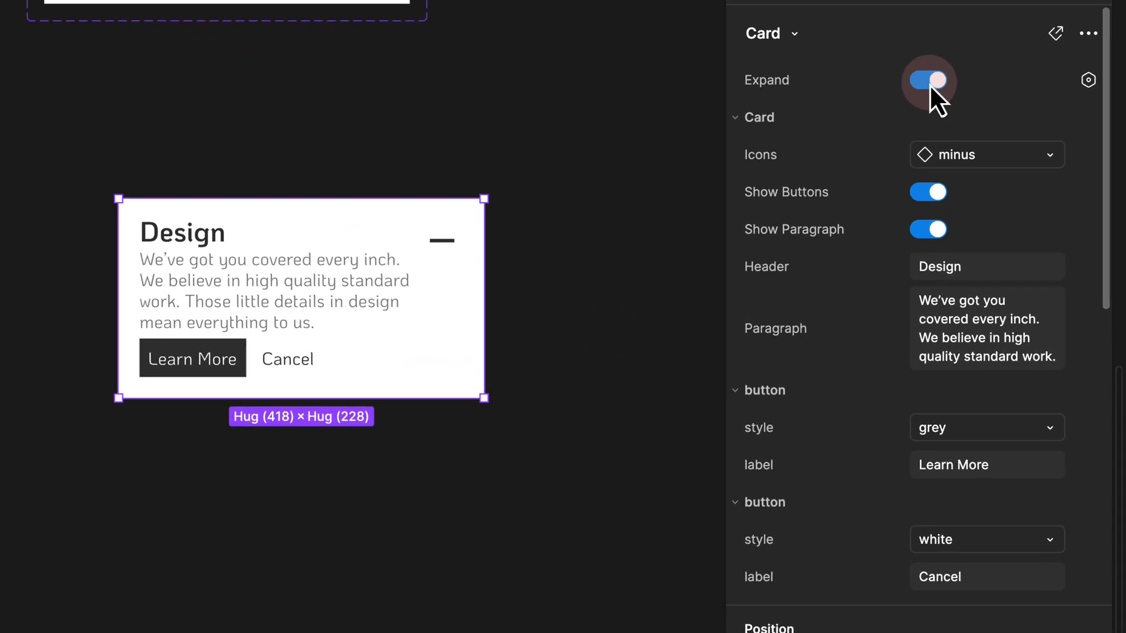
left_click(930, 84)
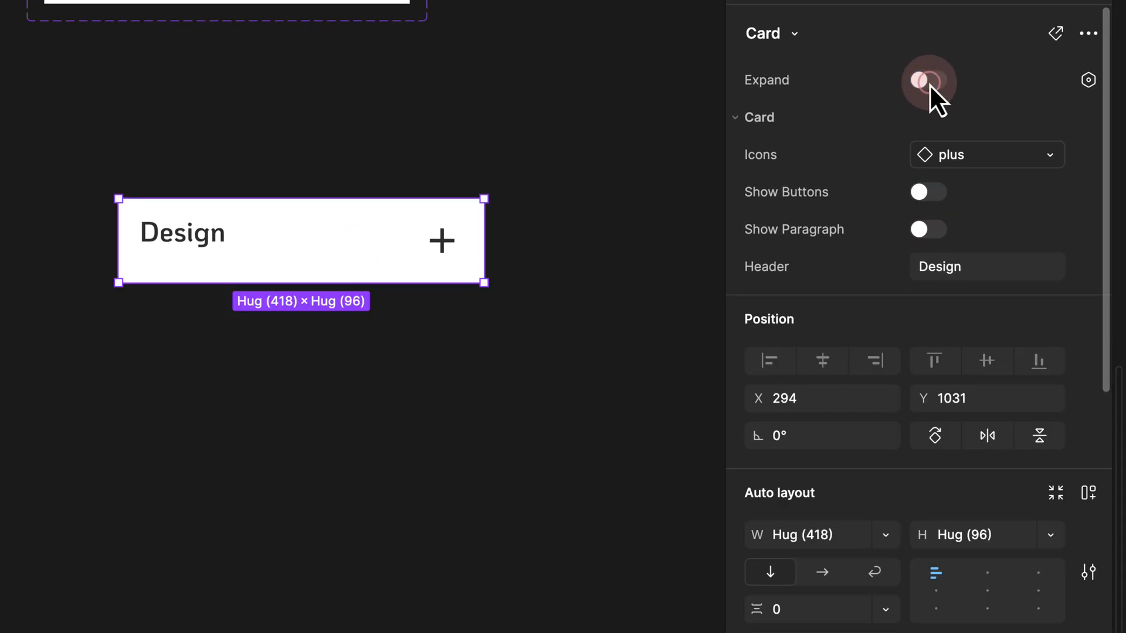
left_click(930, 83)
- Swap the Card instance's icon to chevron-down and set its Header text to "da" and its Paragraph text to "dsa"
left_click(943, 152)
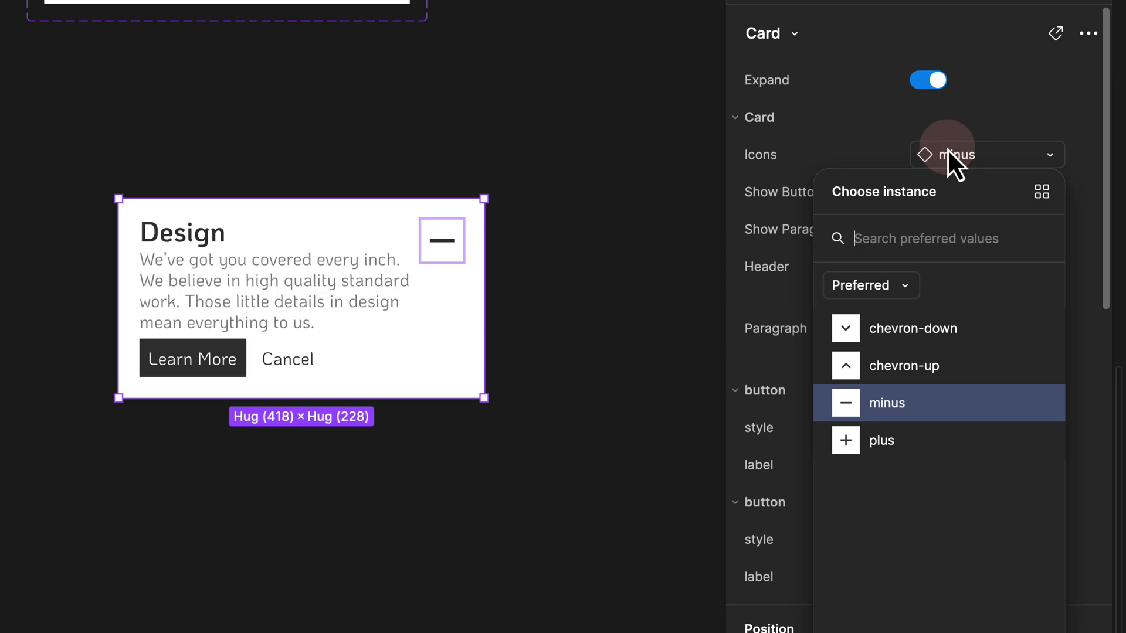
left_click(886, 326)
left_click(945, 269)
type("da")
left_click(966, 320)
type("dsa")
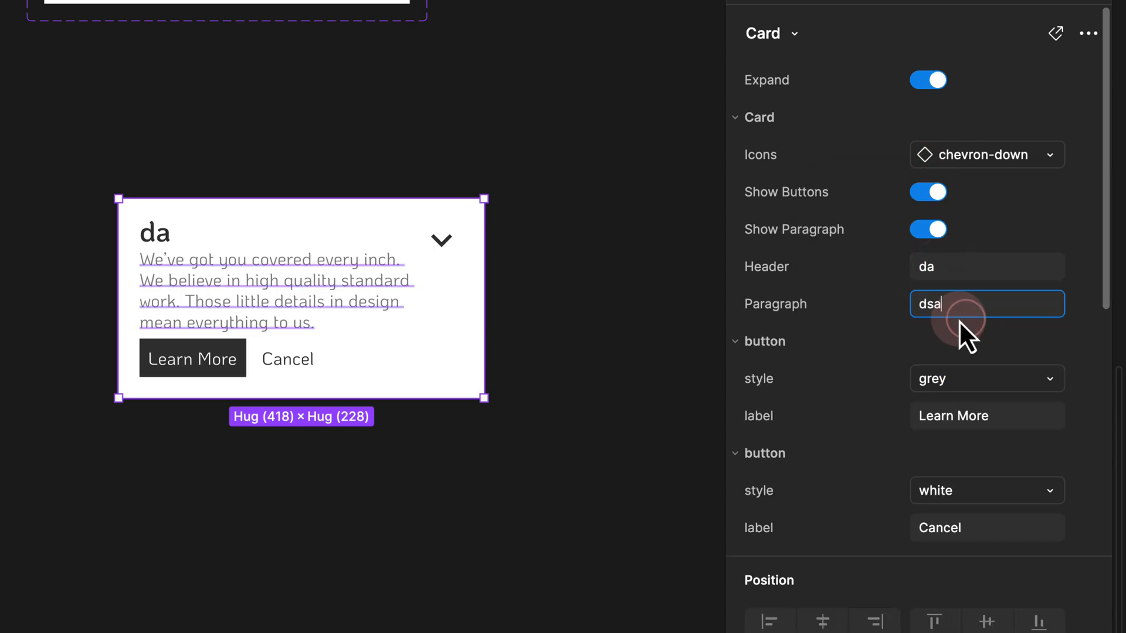
left_click(645, 249)
- Test hiding and restoring the Card instance's paragraph and buttons, and move the instance slightly upward on the canvas
left_click(932, 230)
left_click(930, 194)
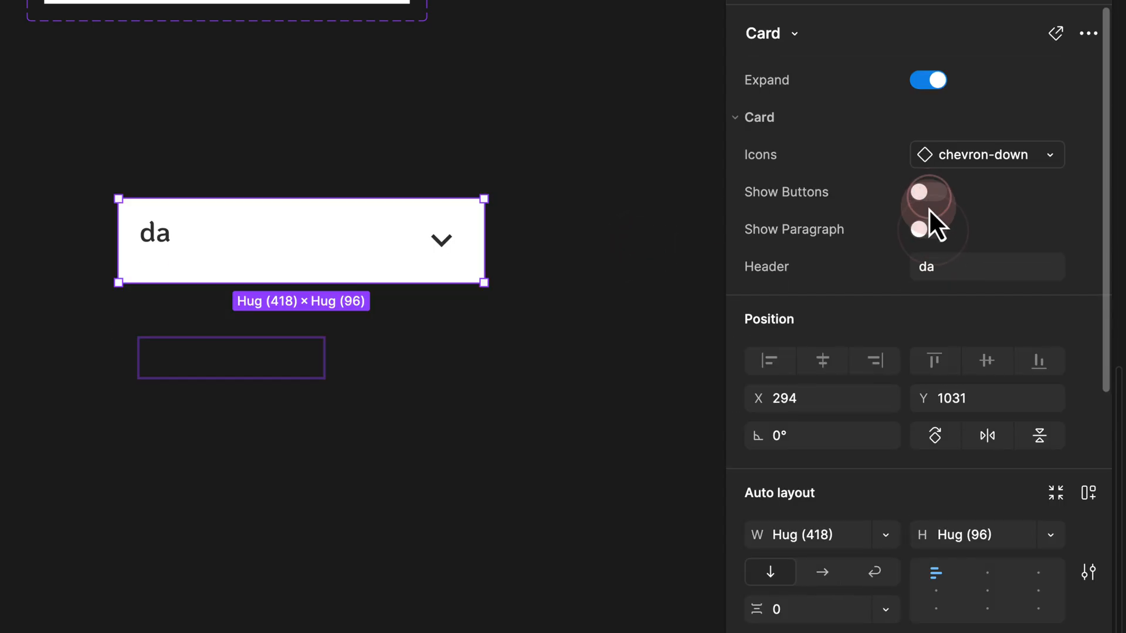
left_click(928, 229)
left_click(927, 192)
left_click_drag(396, 298, 390, 272)
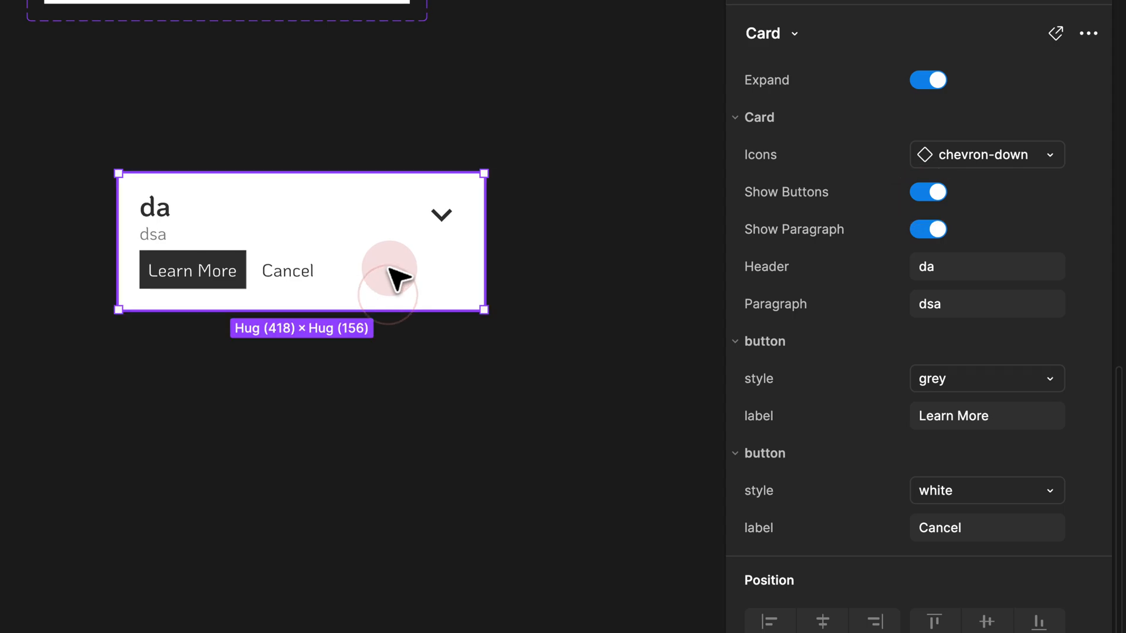